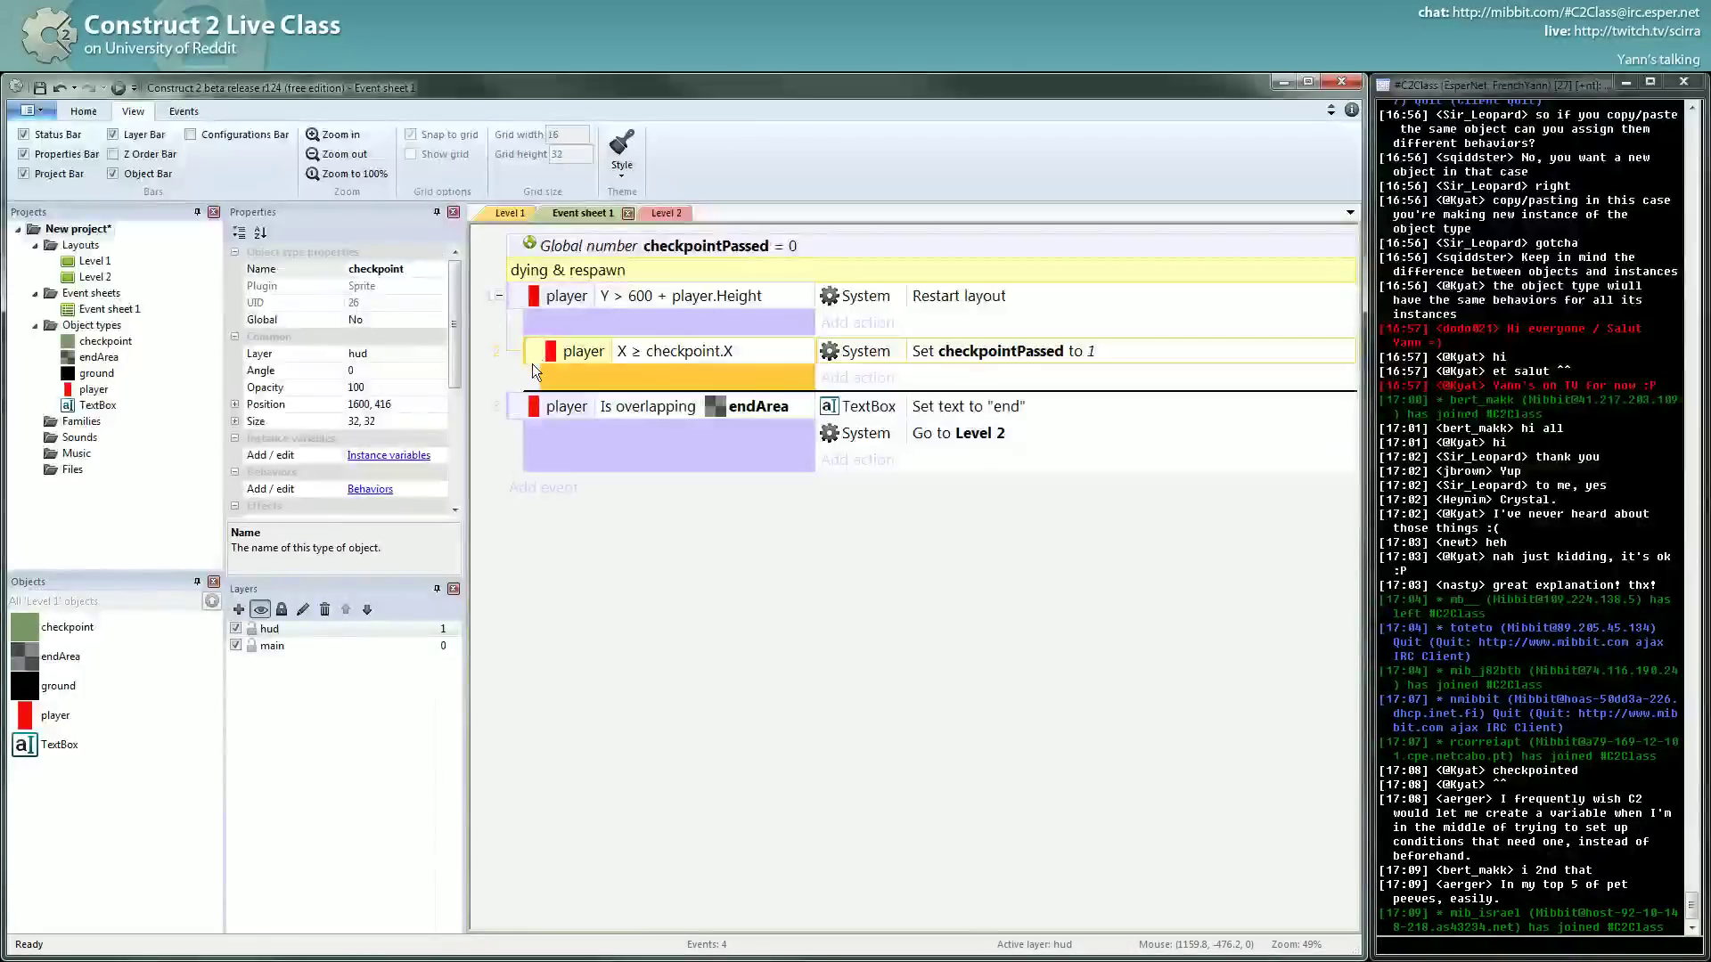
Add a System Every tick event, try moving it above the checkpoint event, then undo it.
click(634, 537)
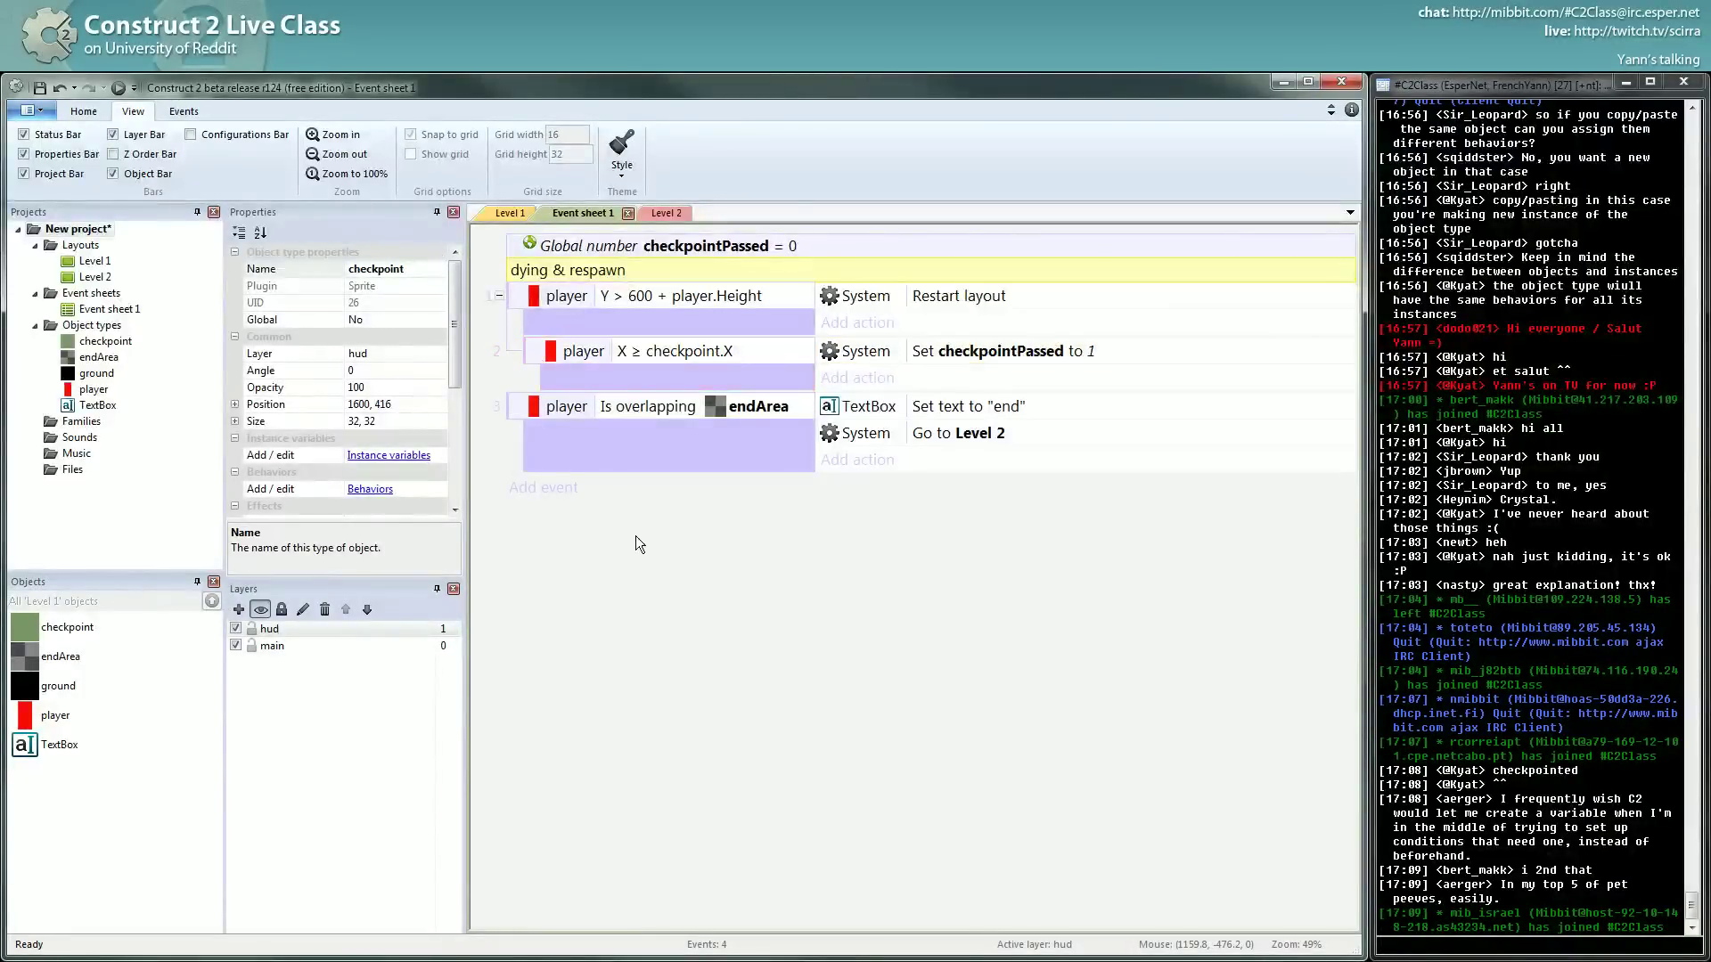
click(543, 488)
double_click(211, 172)
click(401, 179)
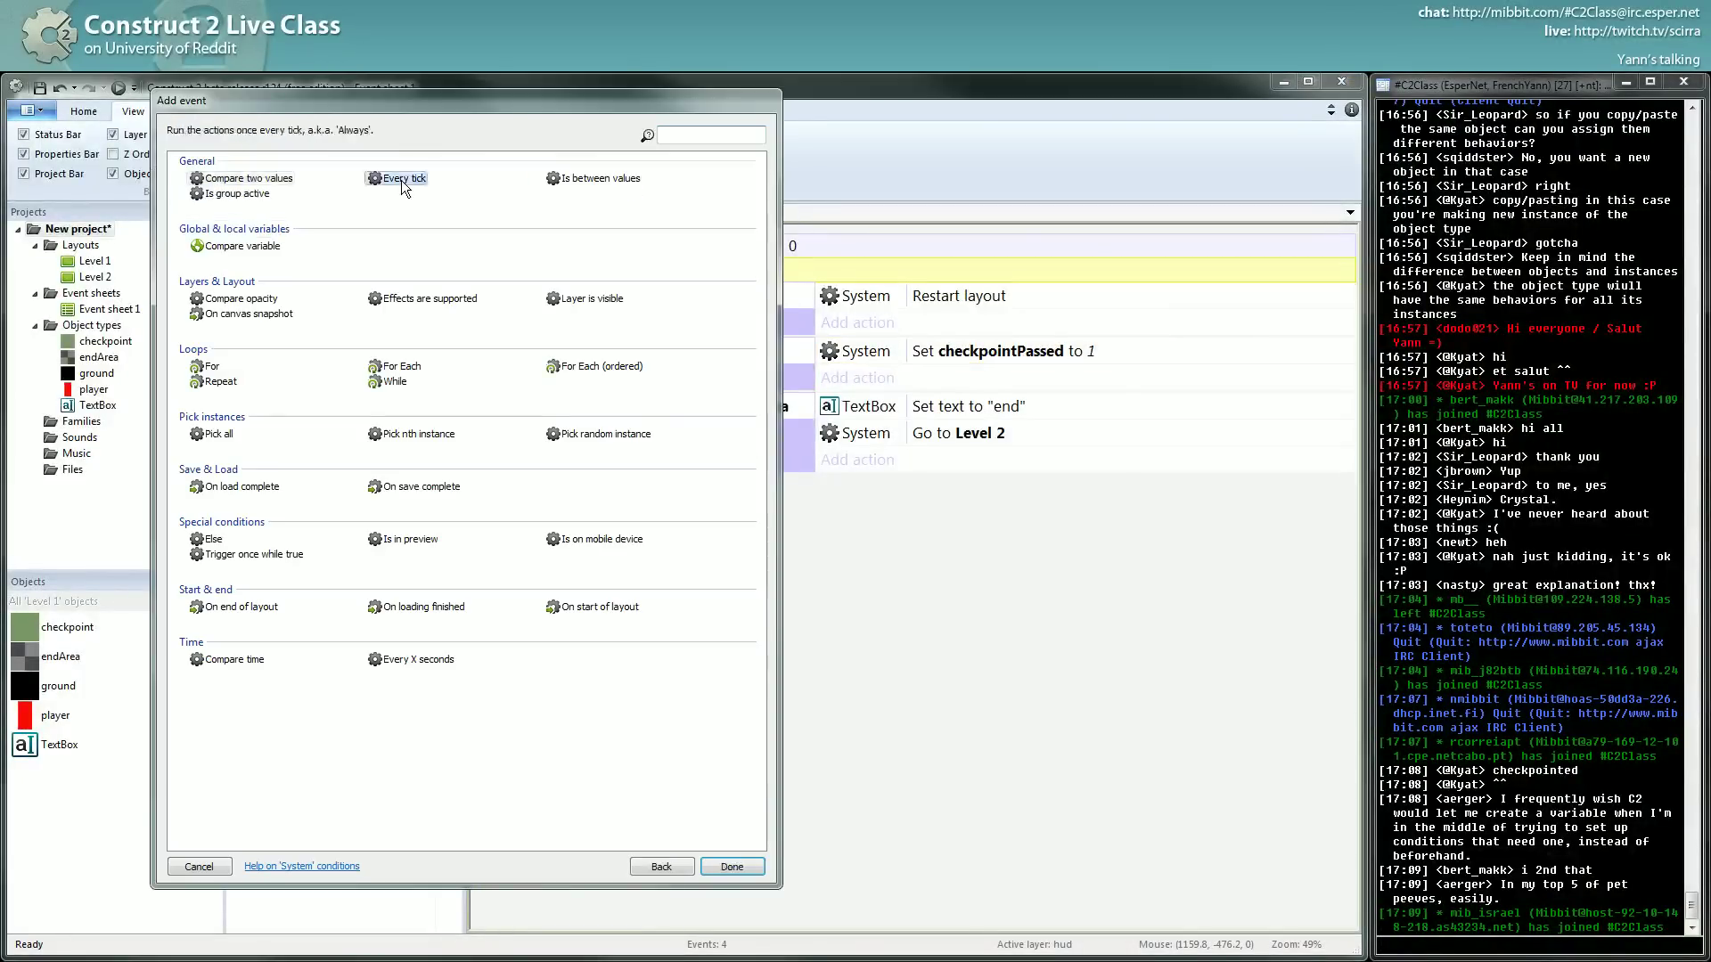
double_click(401, 179)
drag(520, 488, 537, 343)
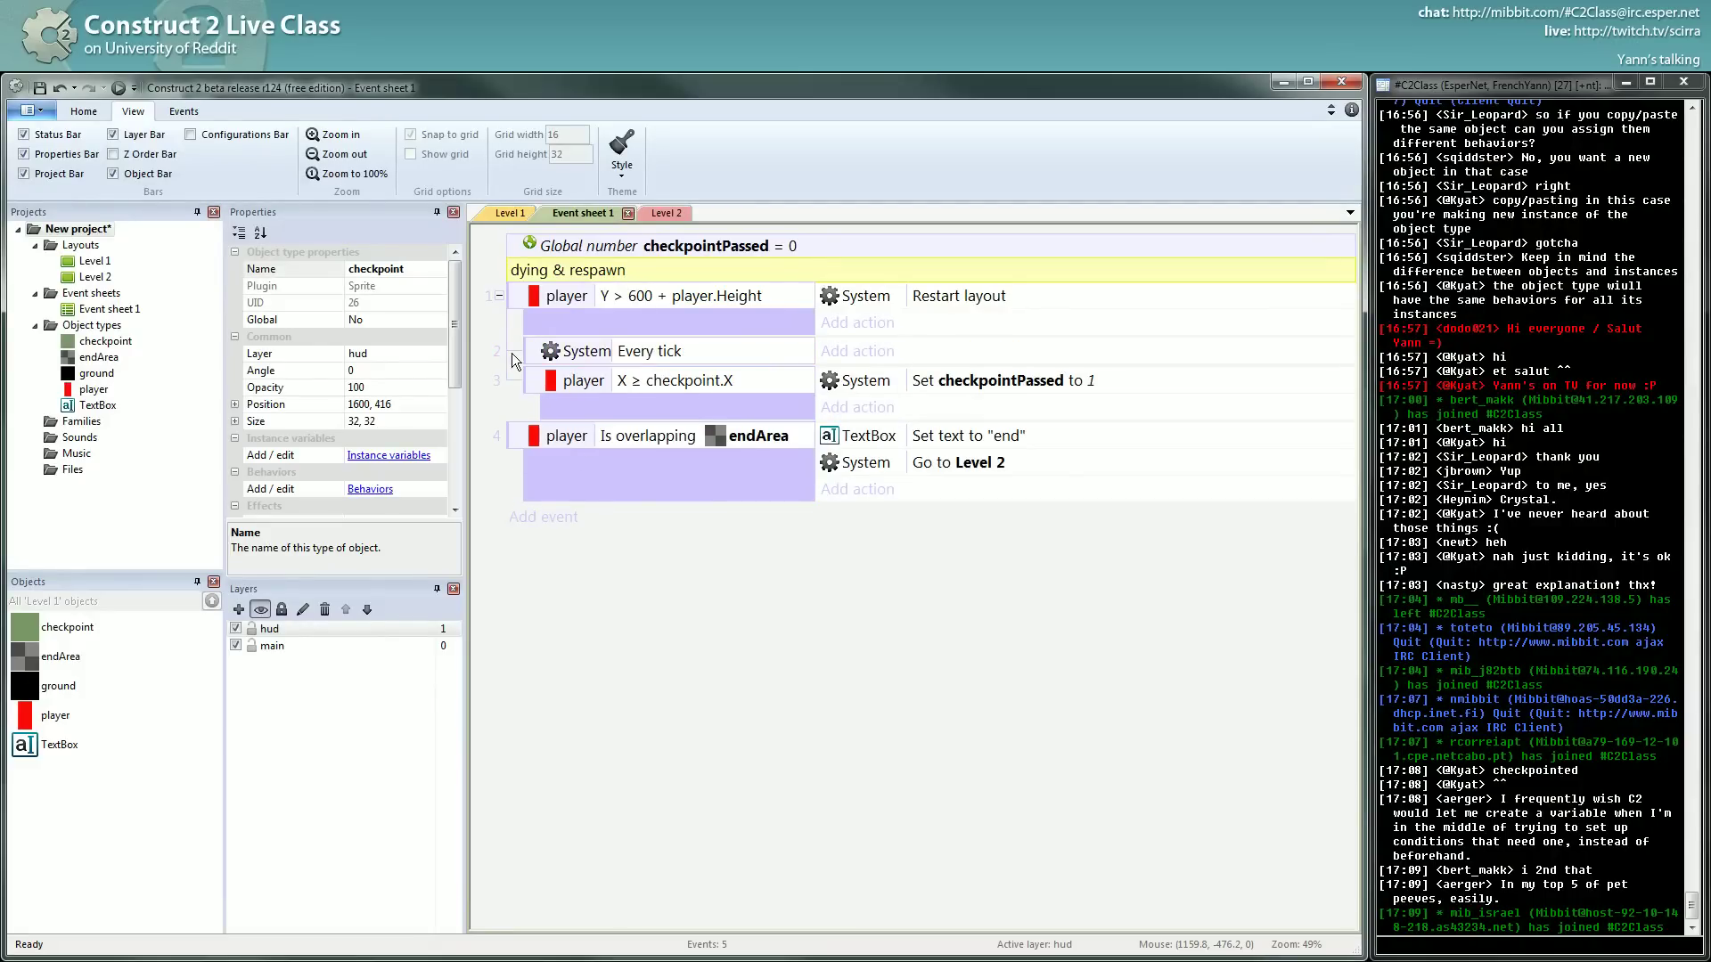
key(ctrl+z)
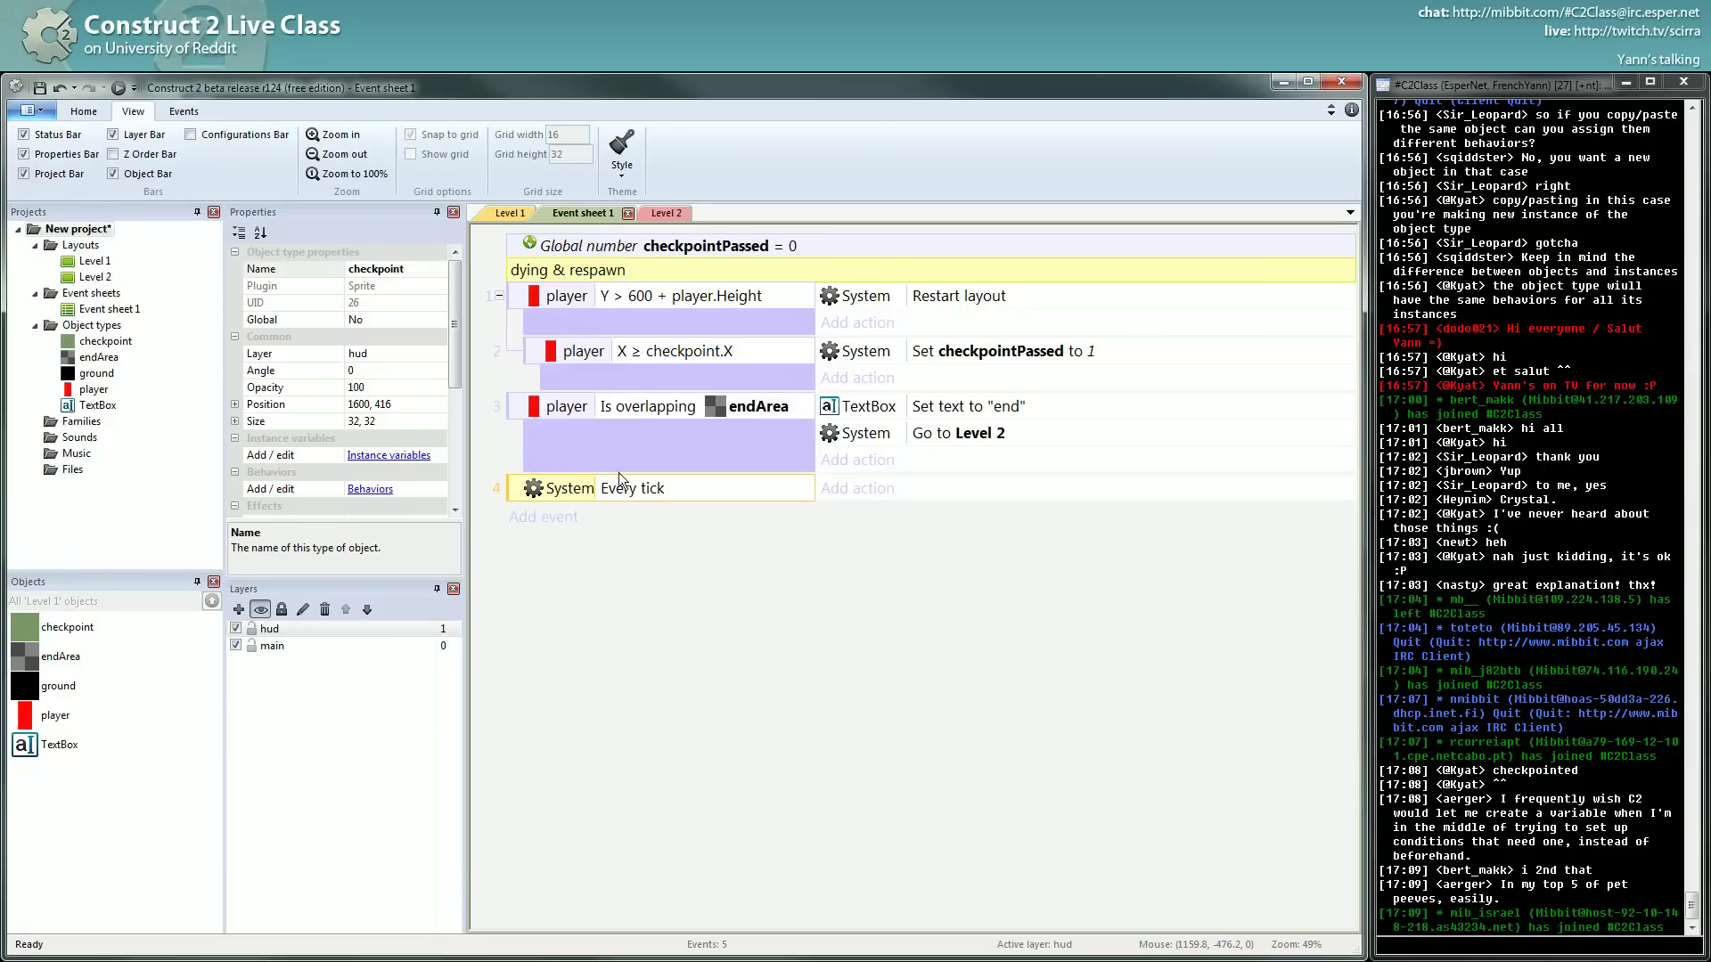
drag(520, 482, 537, 356)
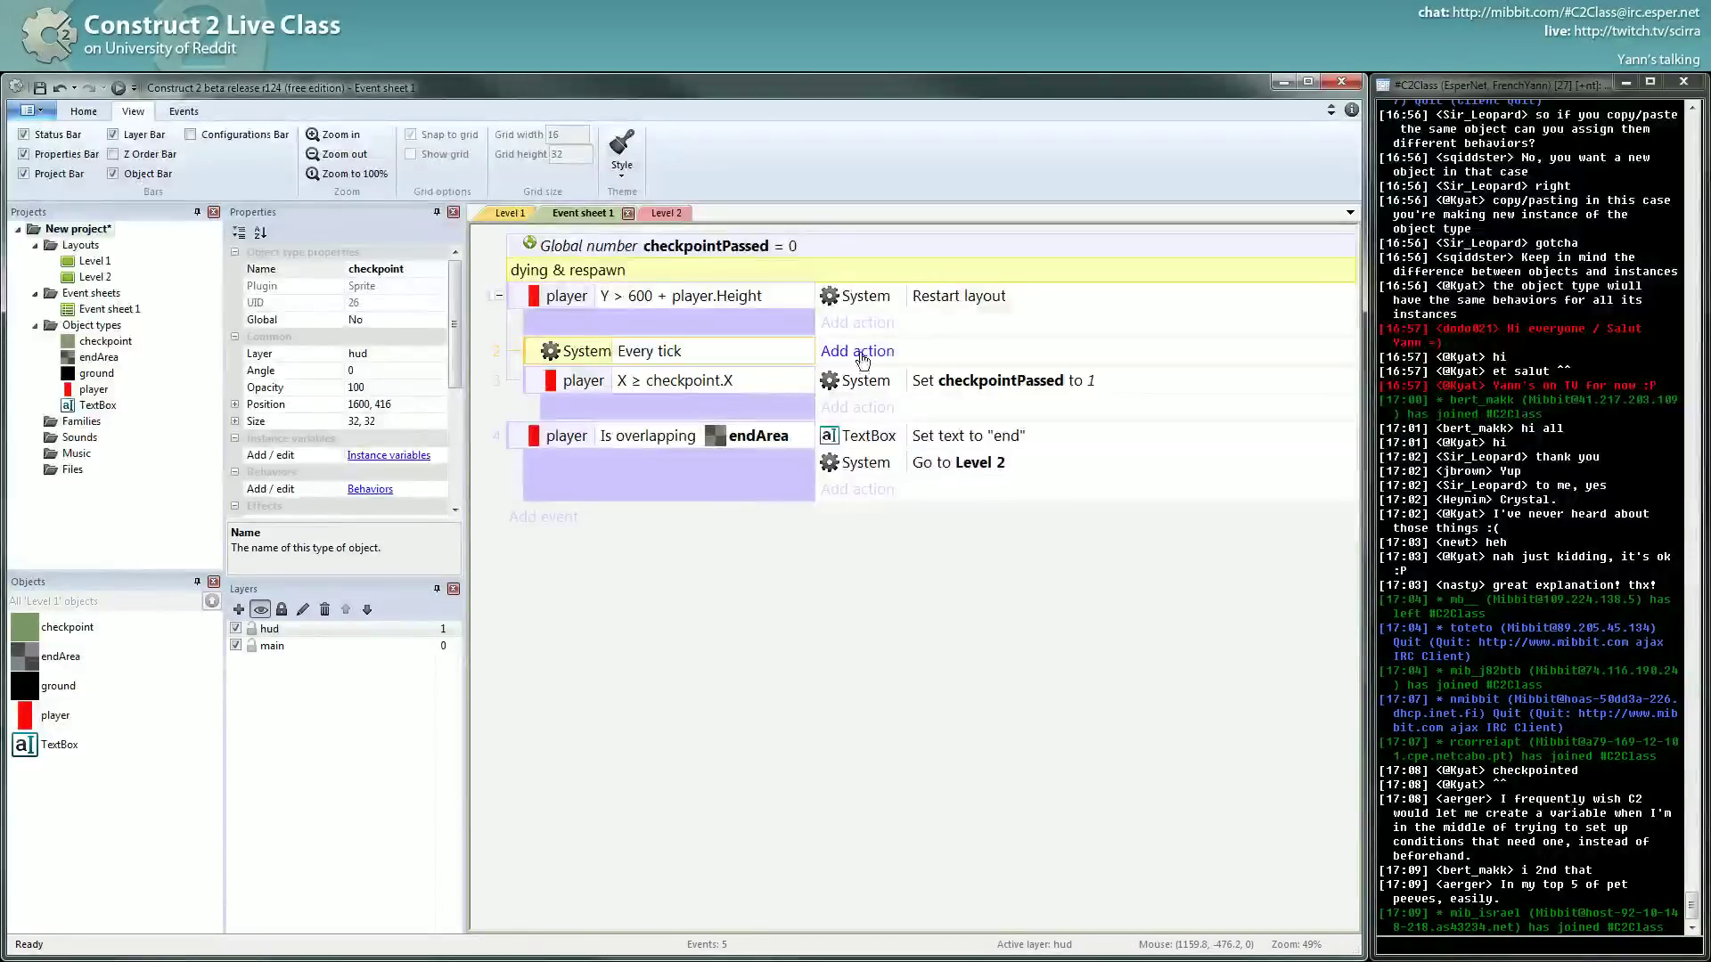
key(ctrl+z)
Try repositioning the checkpoint condition and event relative to the endArea event.
click(936, 563)
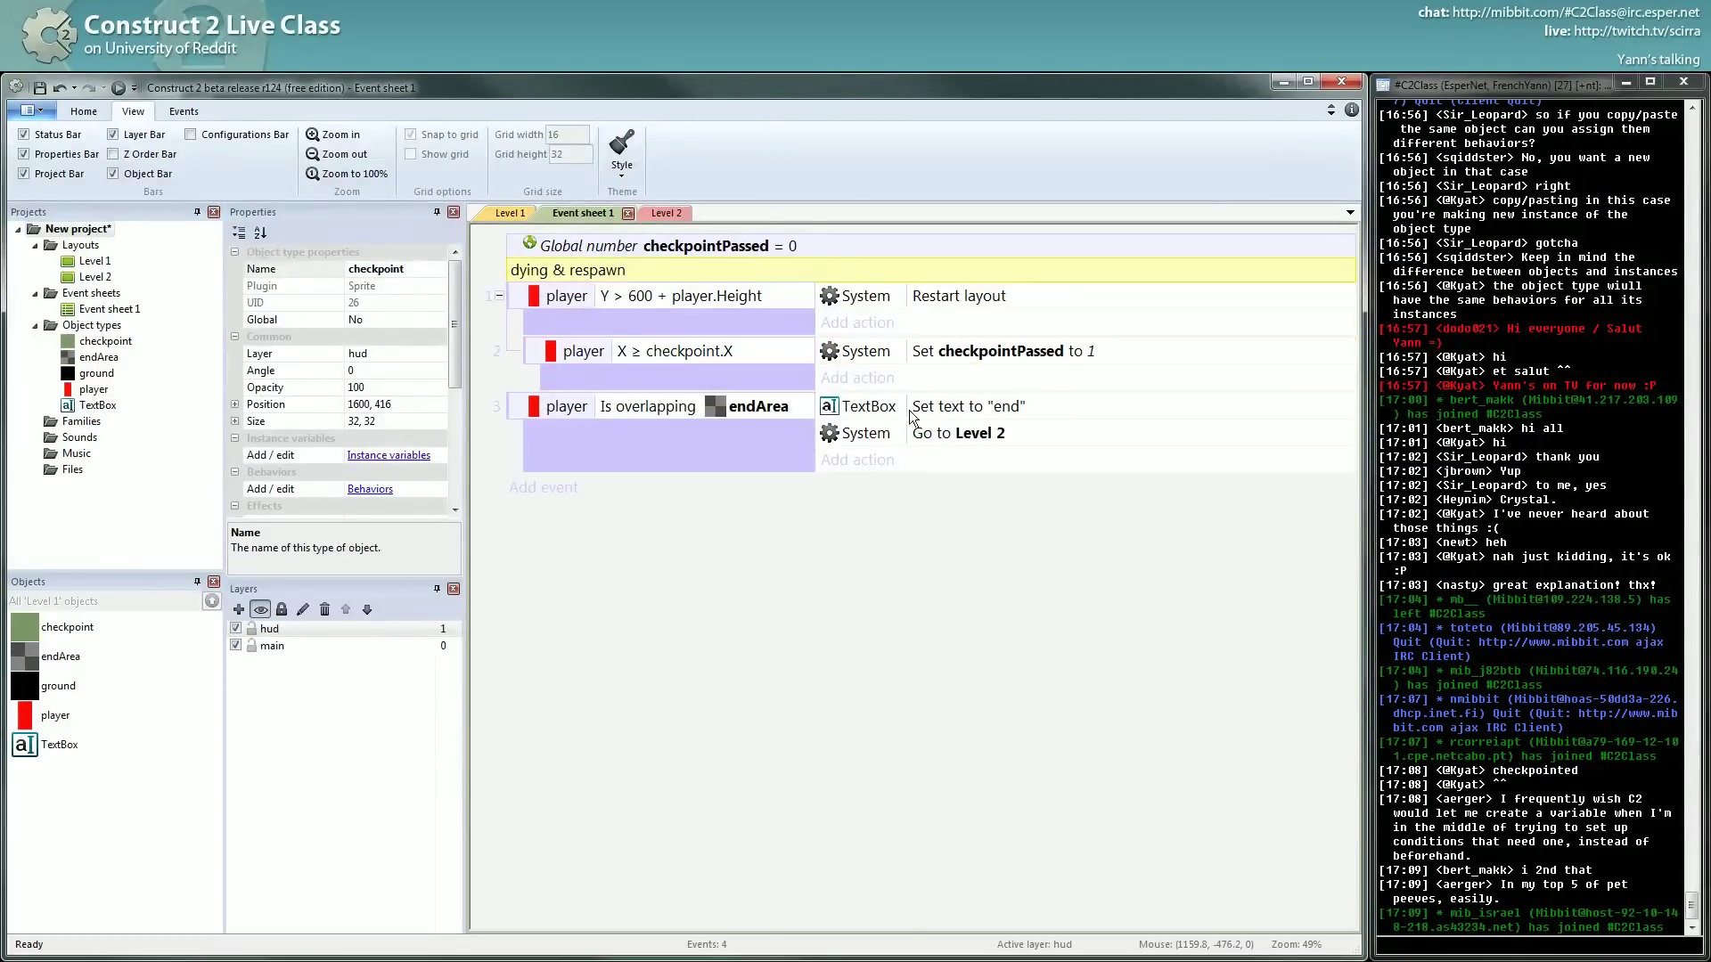
click(939, 294)
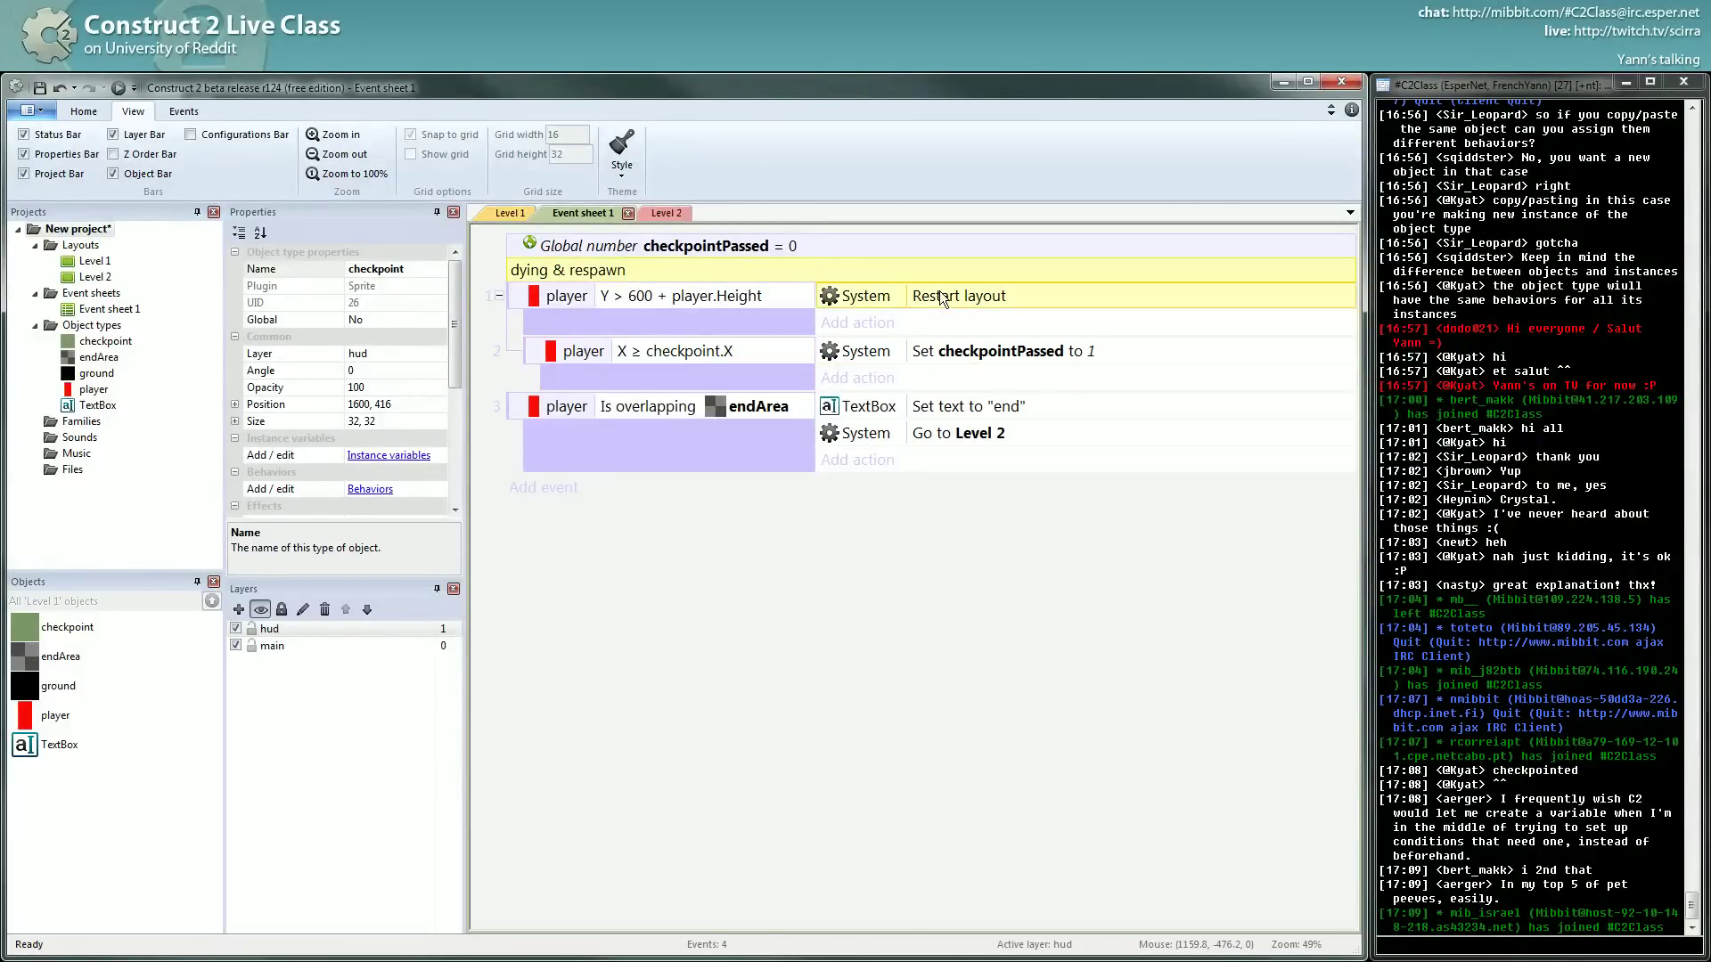
click(987, 352)
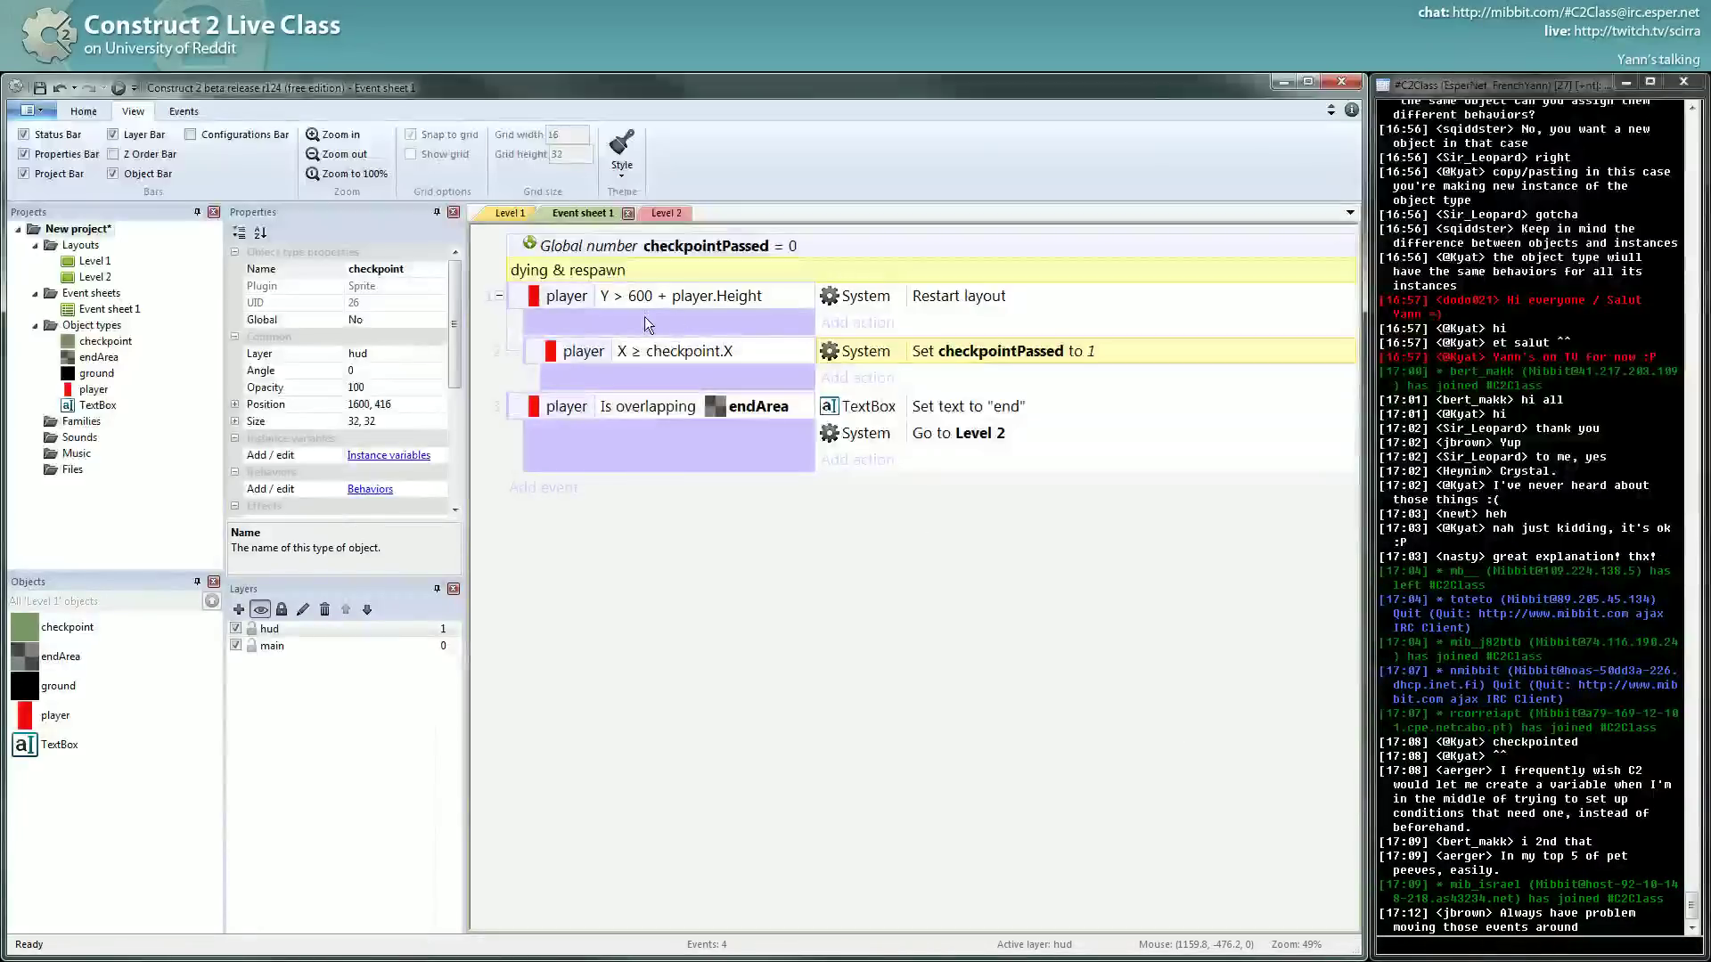
click(529, 353)
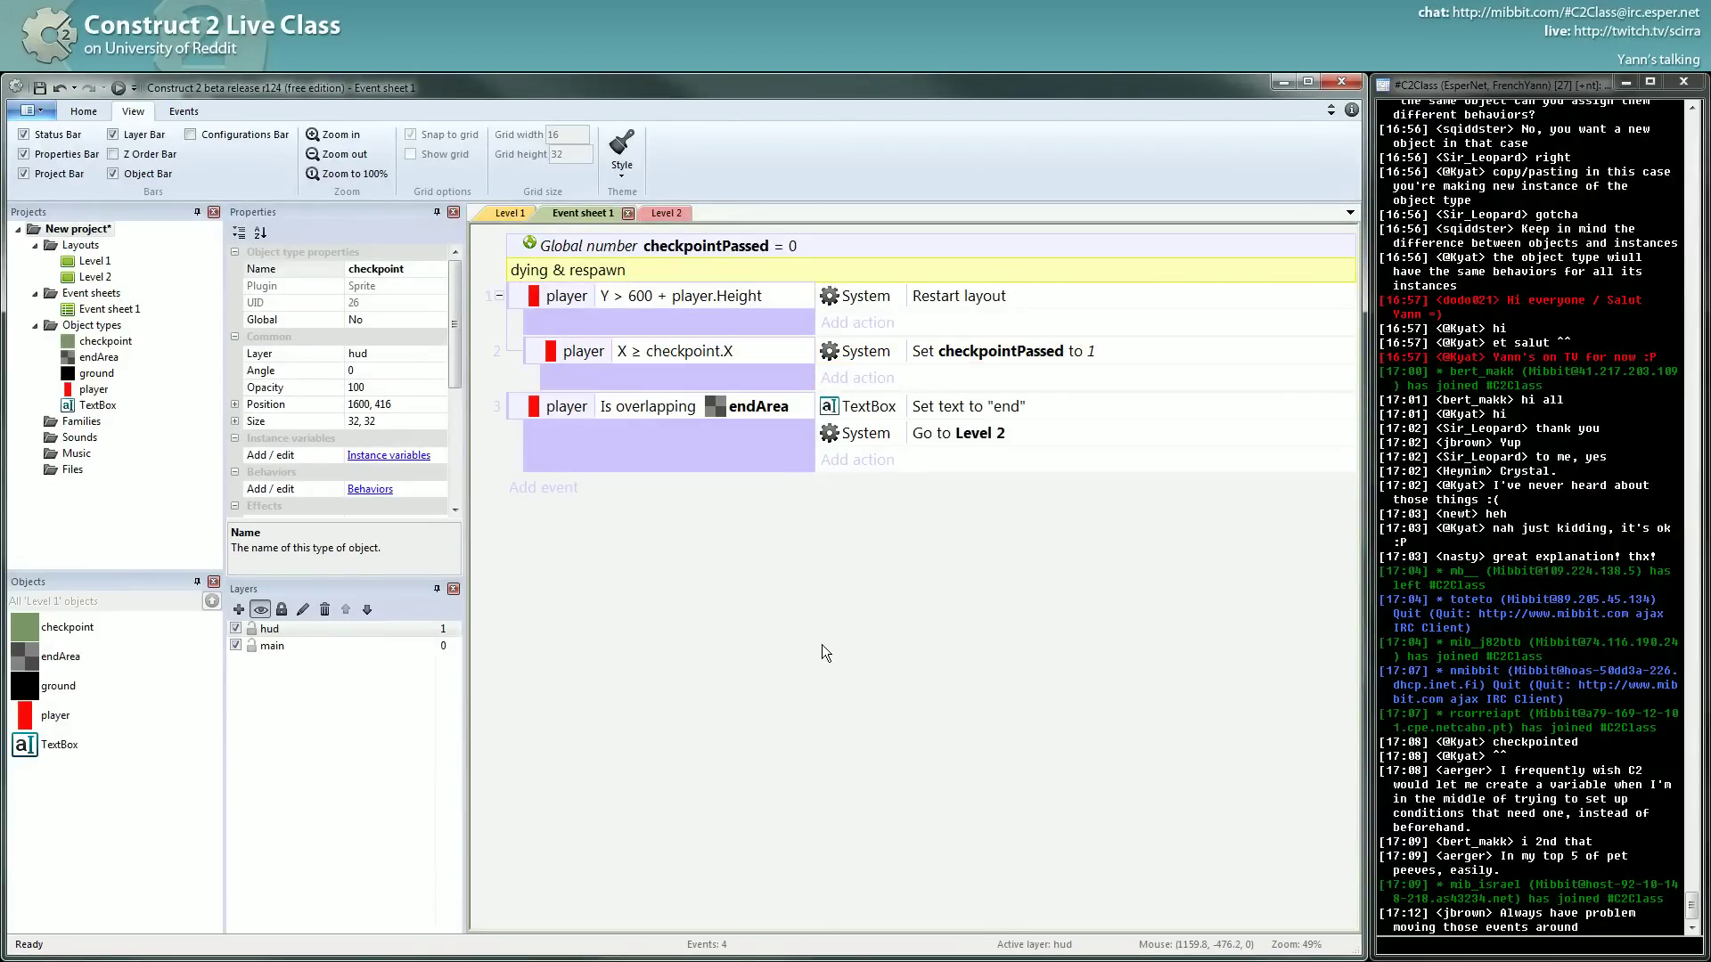
click(527, 351)
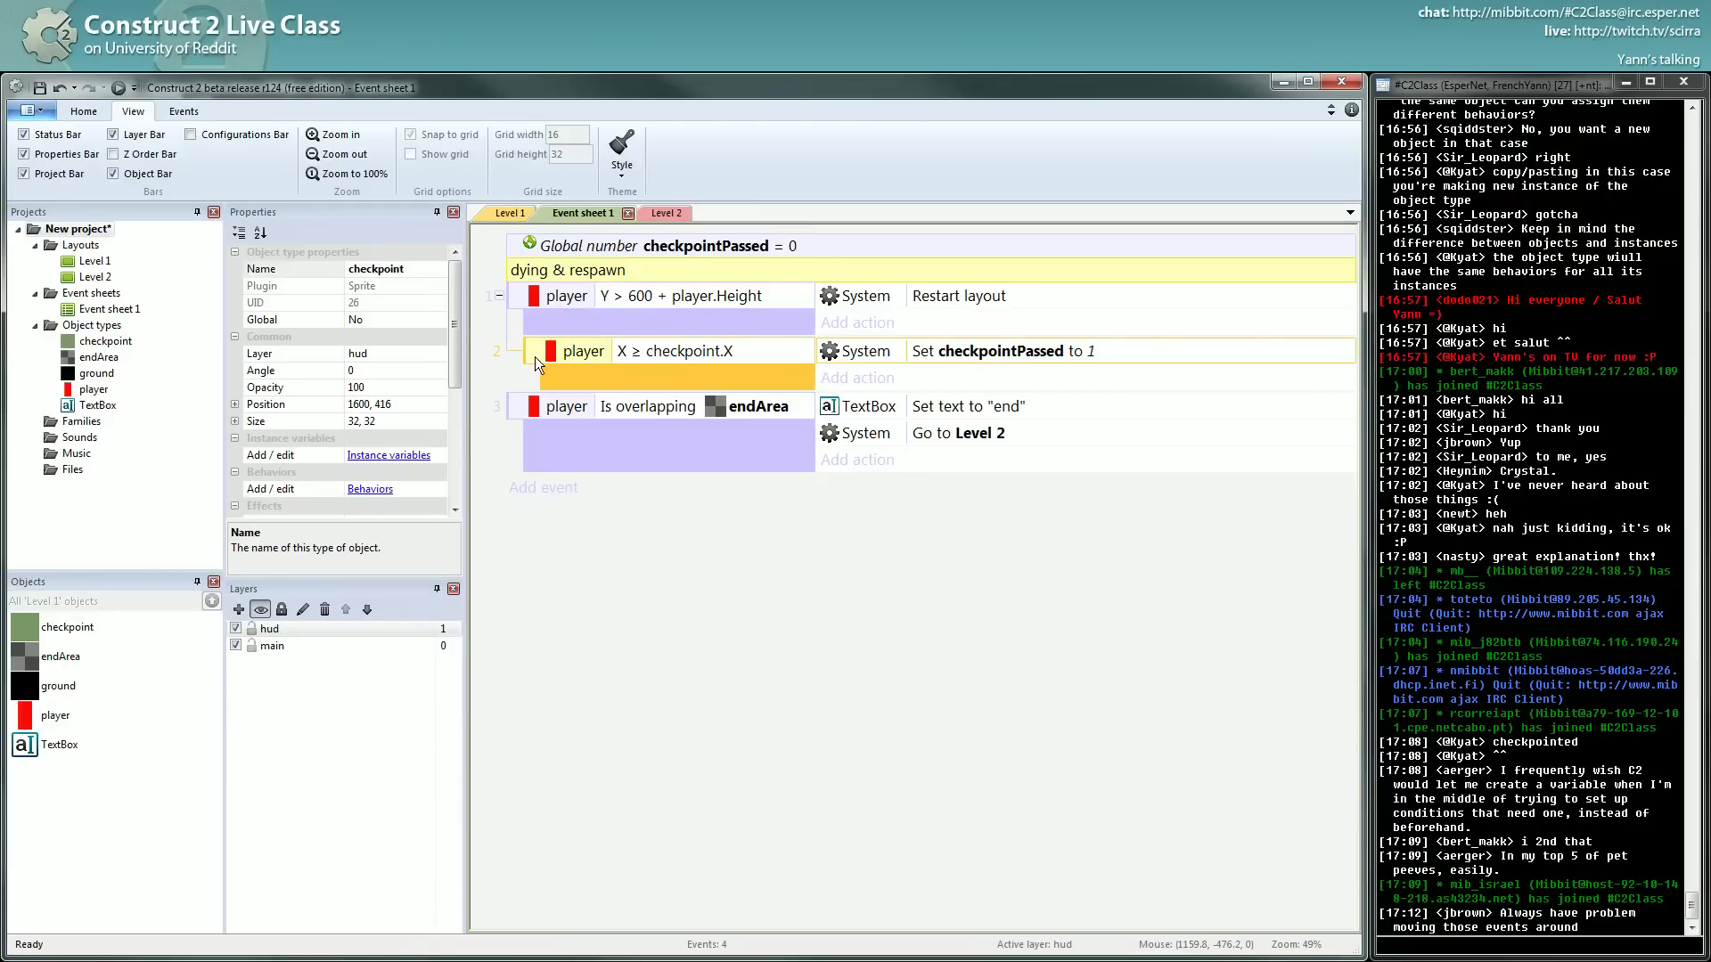
click(517, 369)
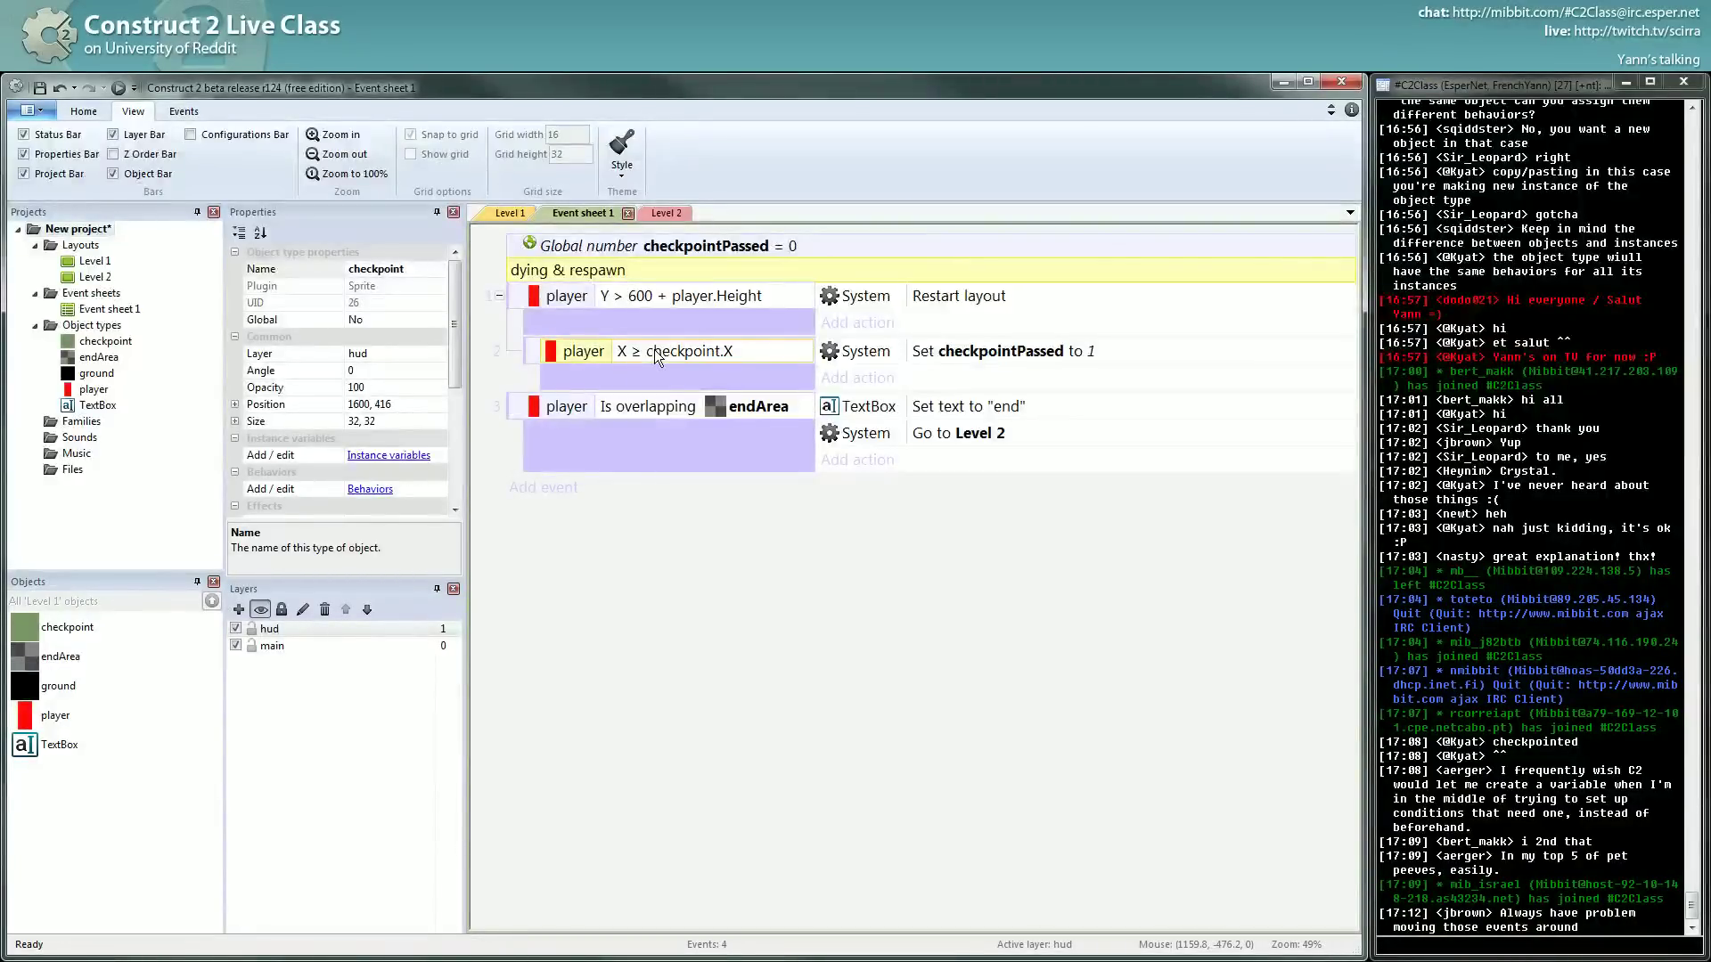
mouse_move(656, 355)
mouse_down()
mouse_move(649, 406)
mouse_move(651, 349)
mouse_up()
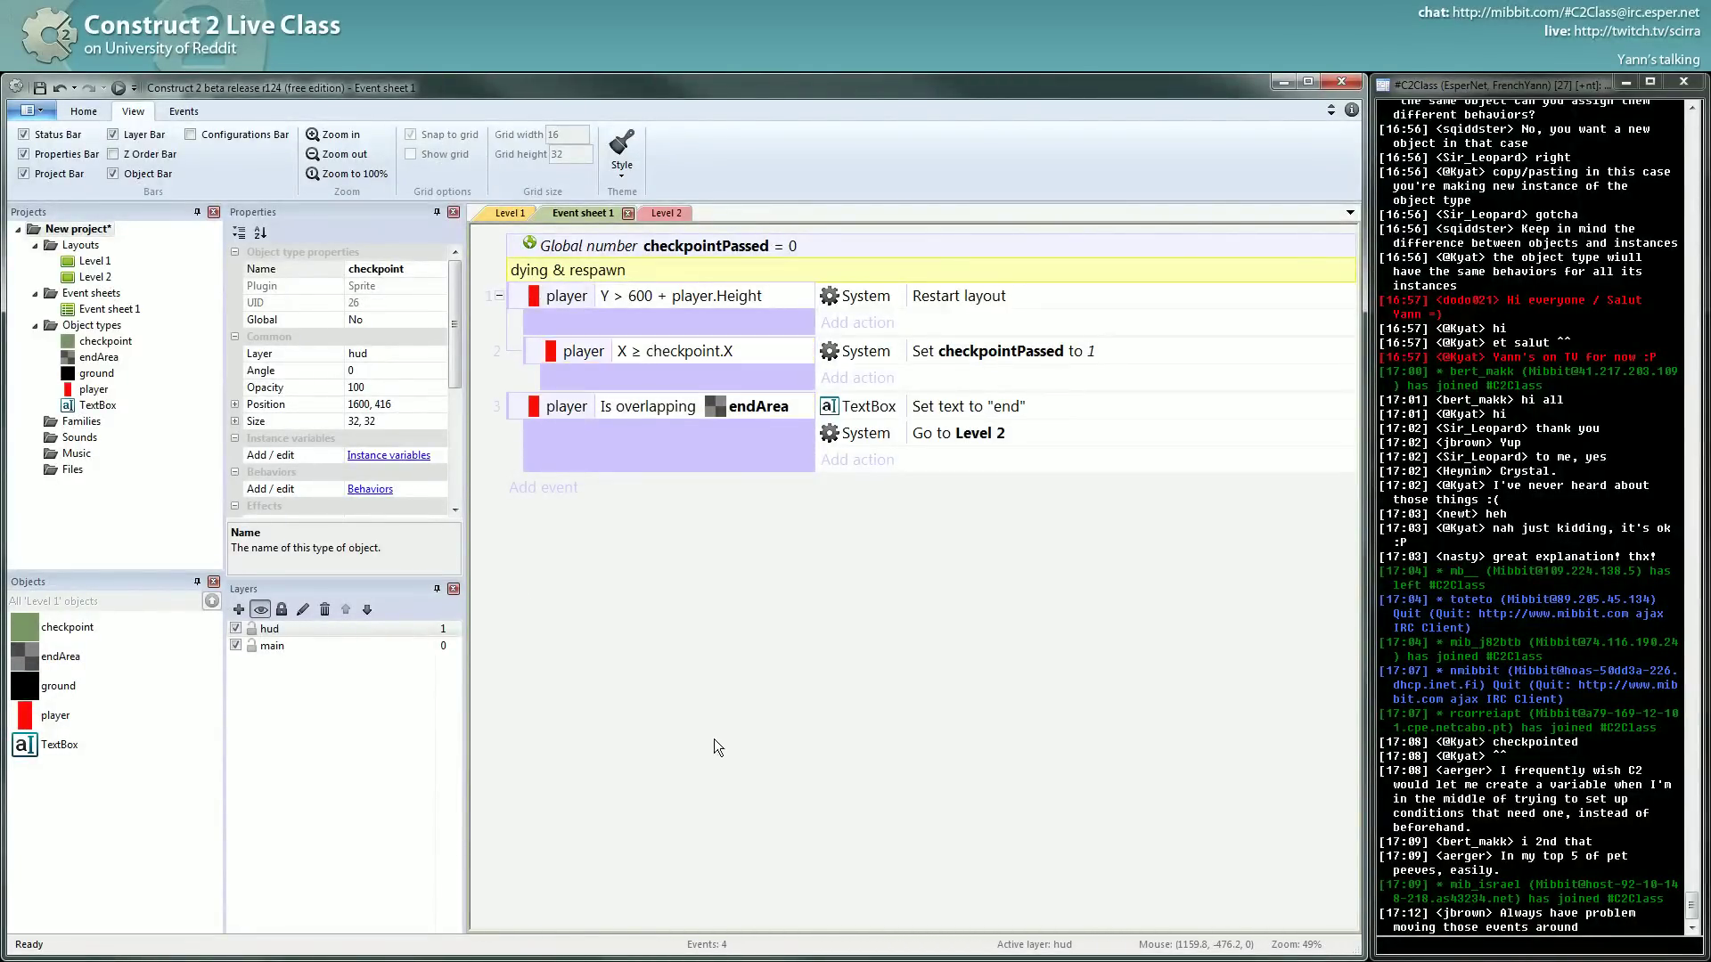
mouse_move(534, 350)
mouse_down()
mouse_move(516, 420)
mouse_move(501, 278)
mouse_move(526, 433)
mouse_move(521, 276)
mouse_move(521, 410)
mouse_move(521, 344)
mouse_up()
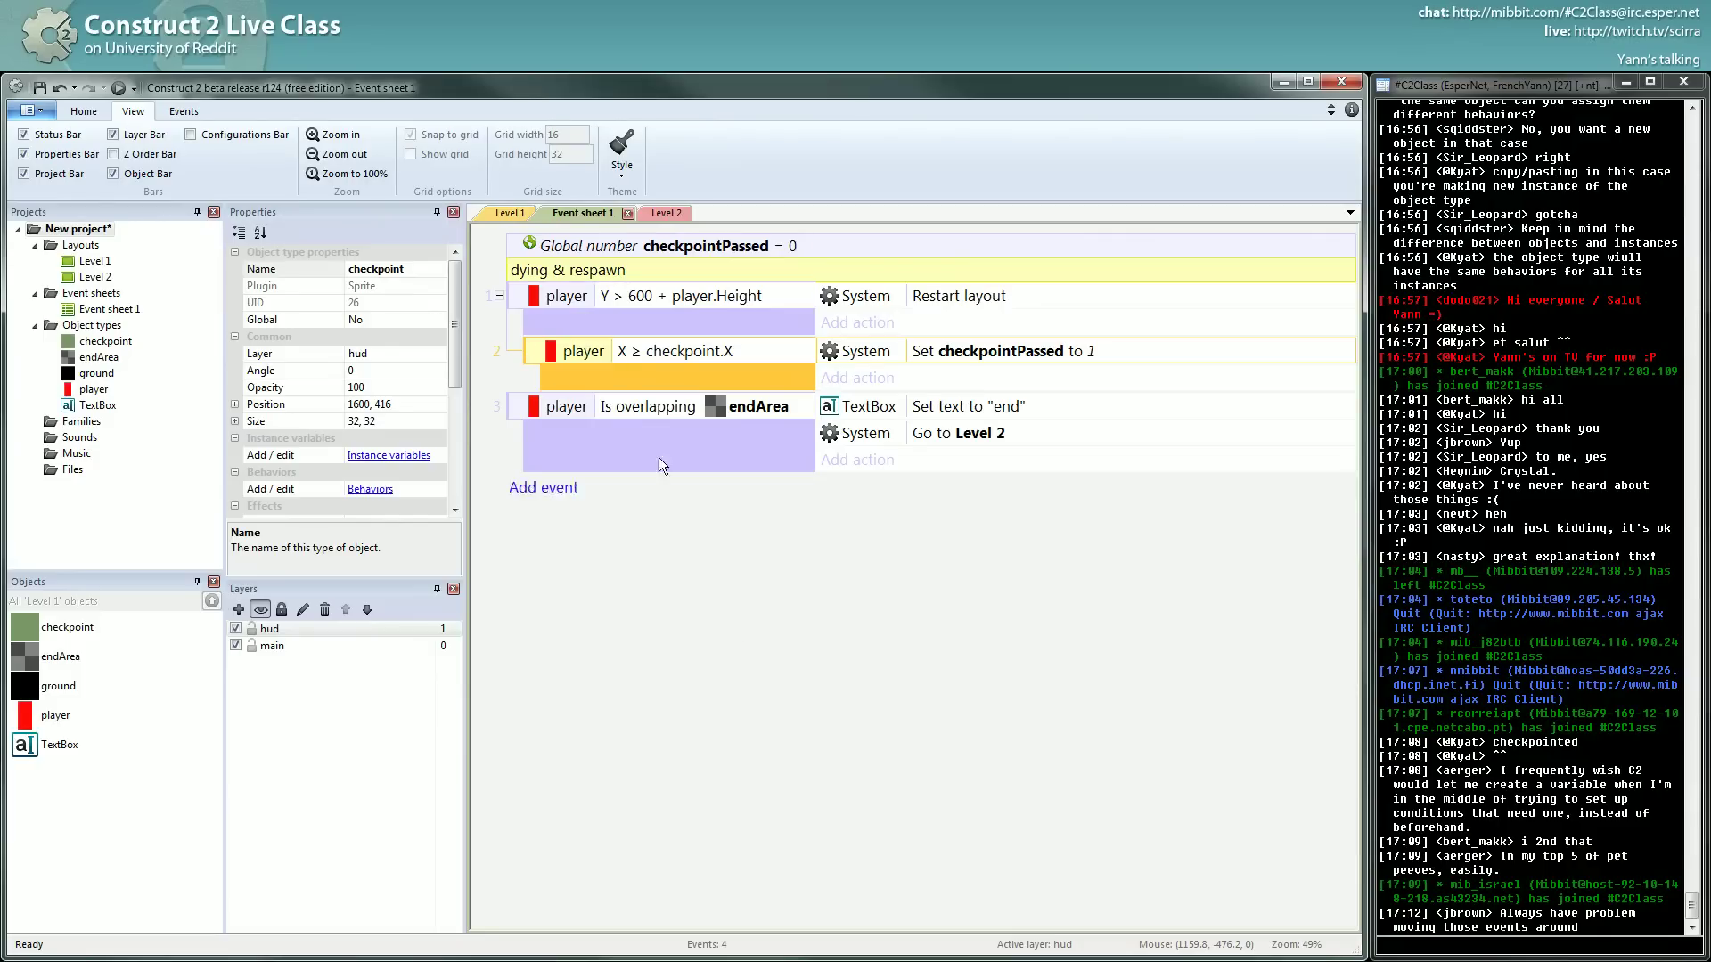
click(744, 628)
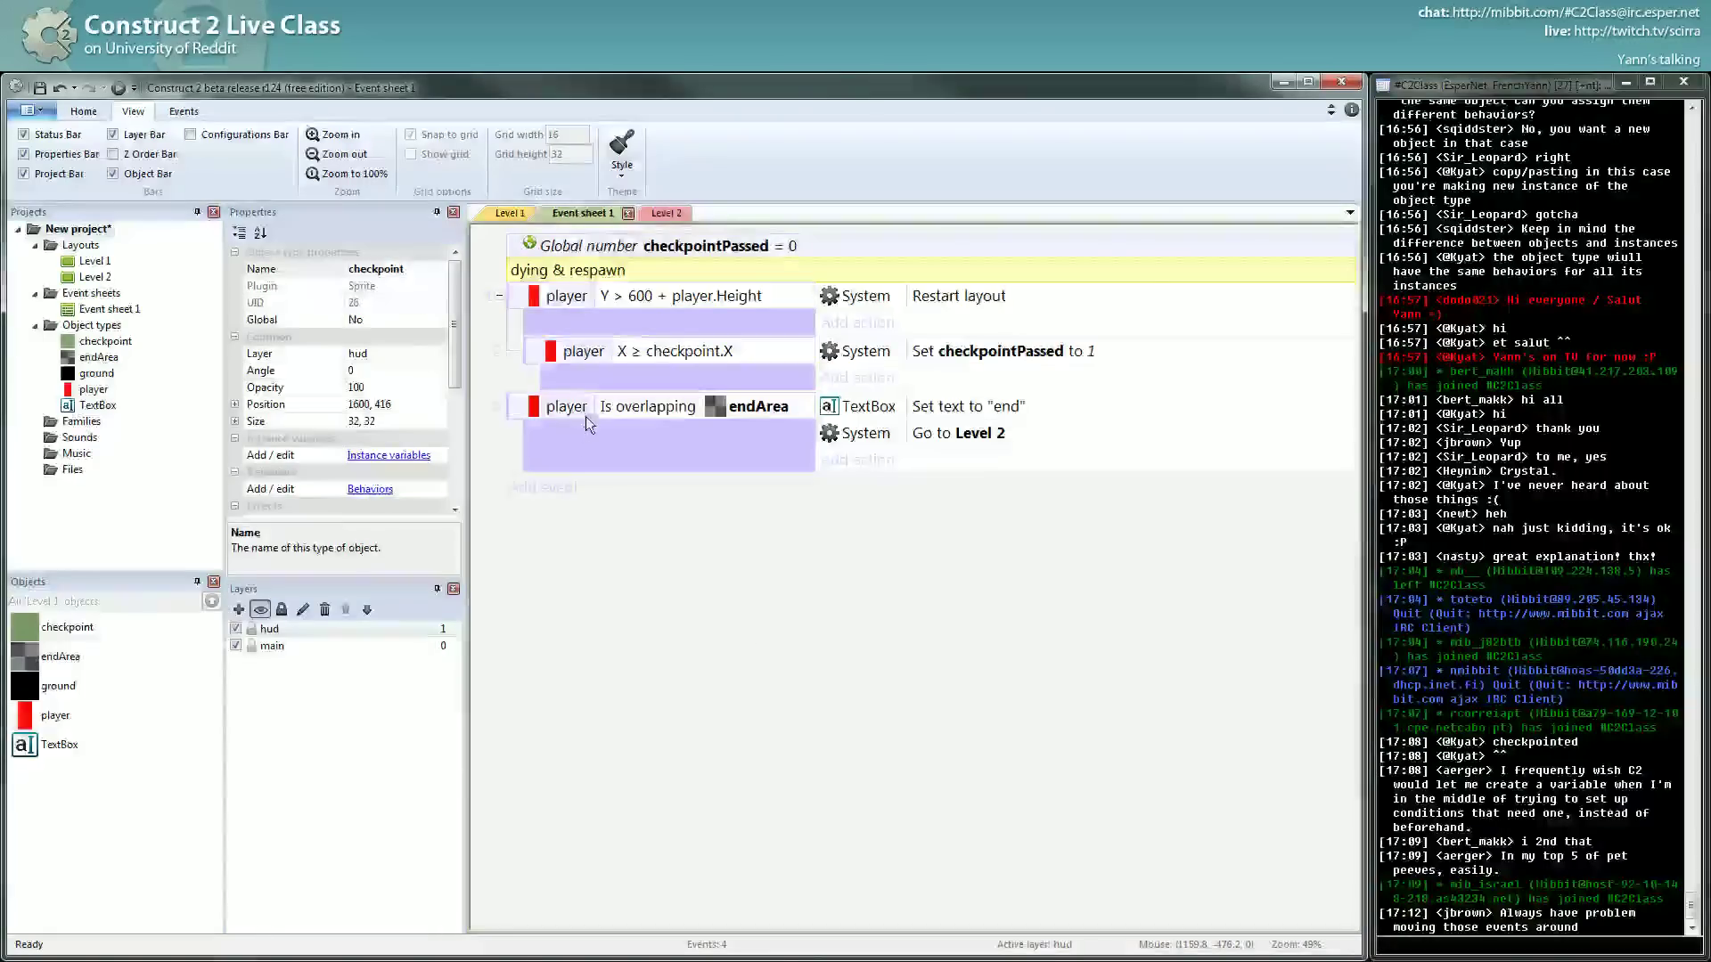
Try nesting the endArea event under the checkpoint event, then undo the reordering.
click(512, 406)
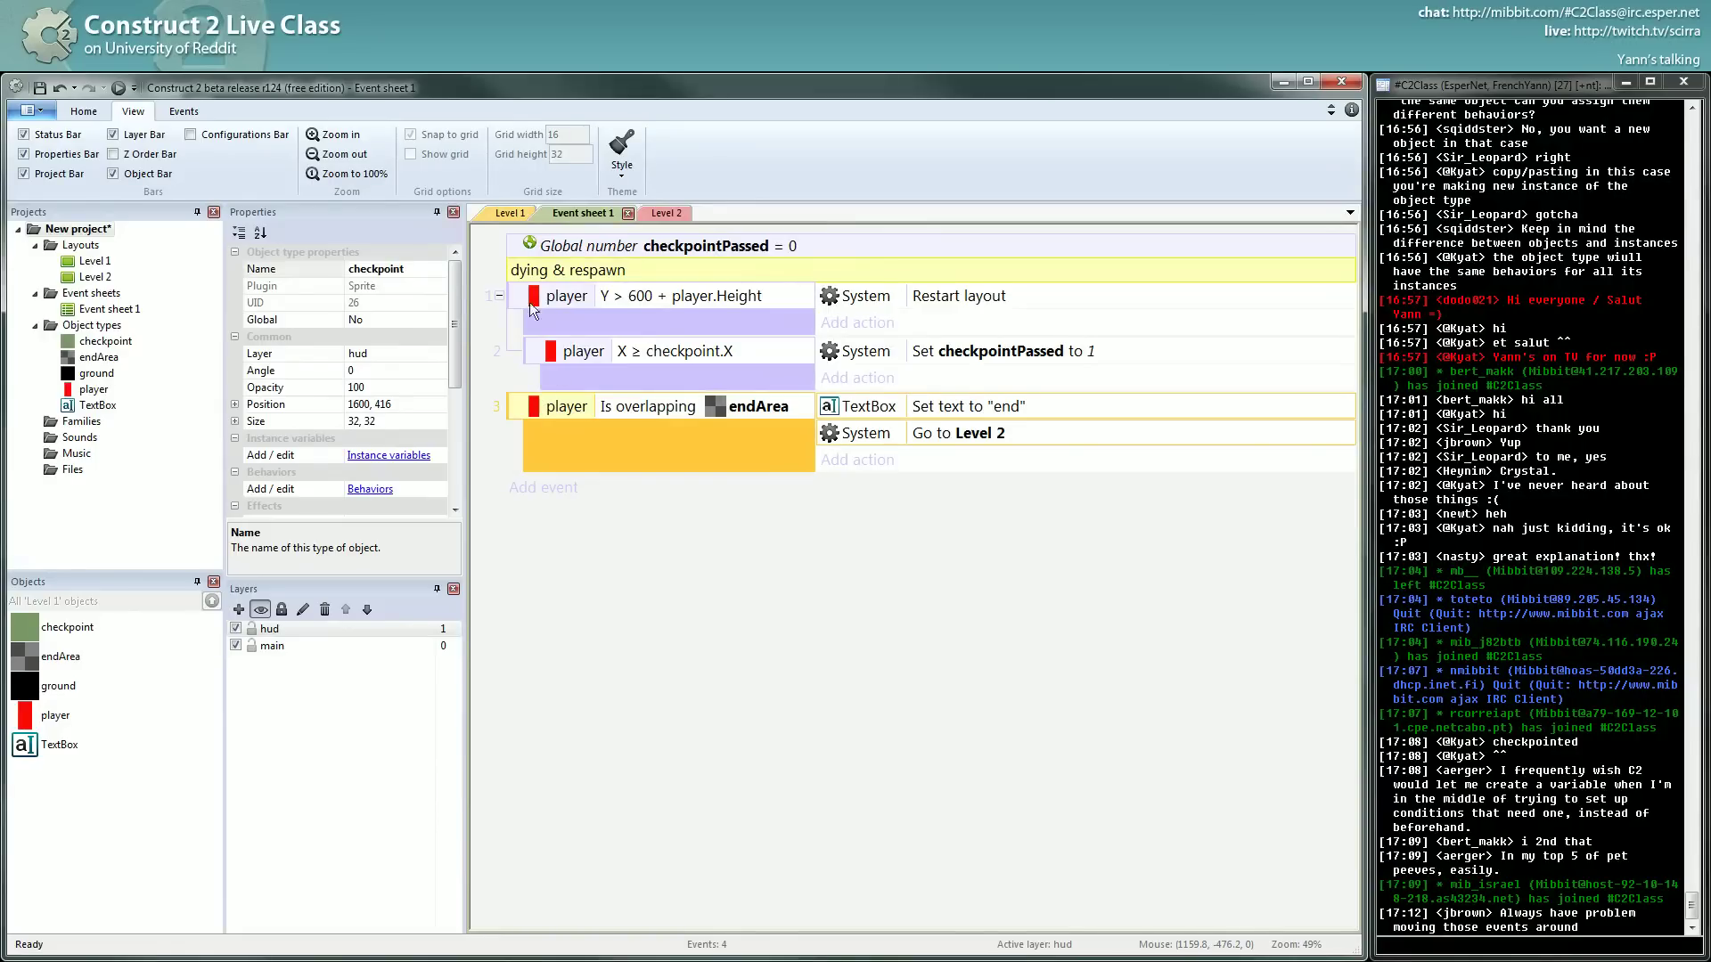
mouse_move(522, 410)
mouse_down()
mouse_move(538, 387)
mouse_move(517, 408)
mouse_up()
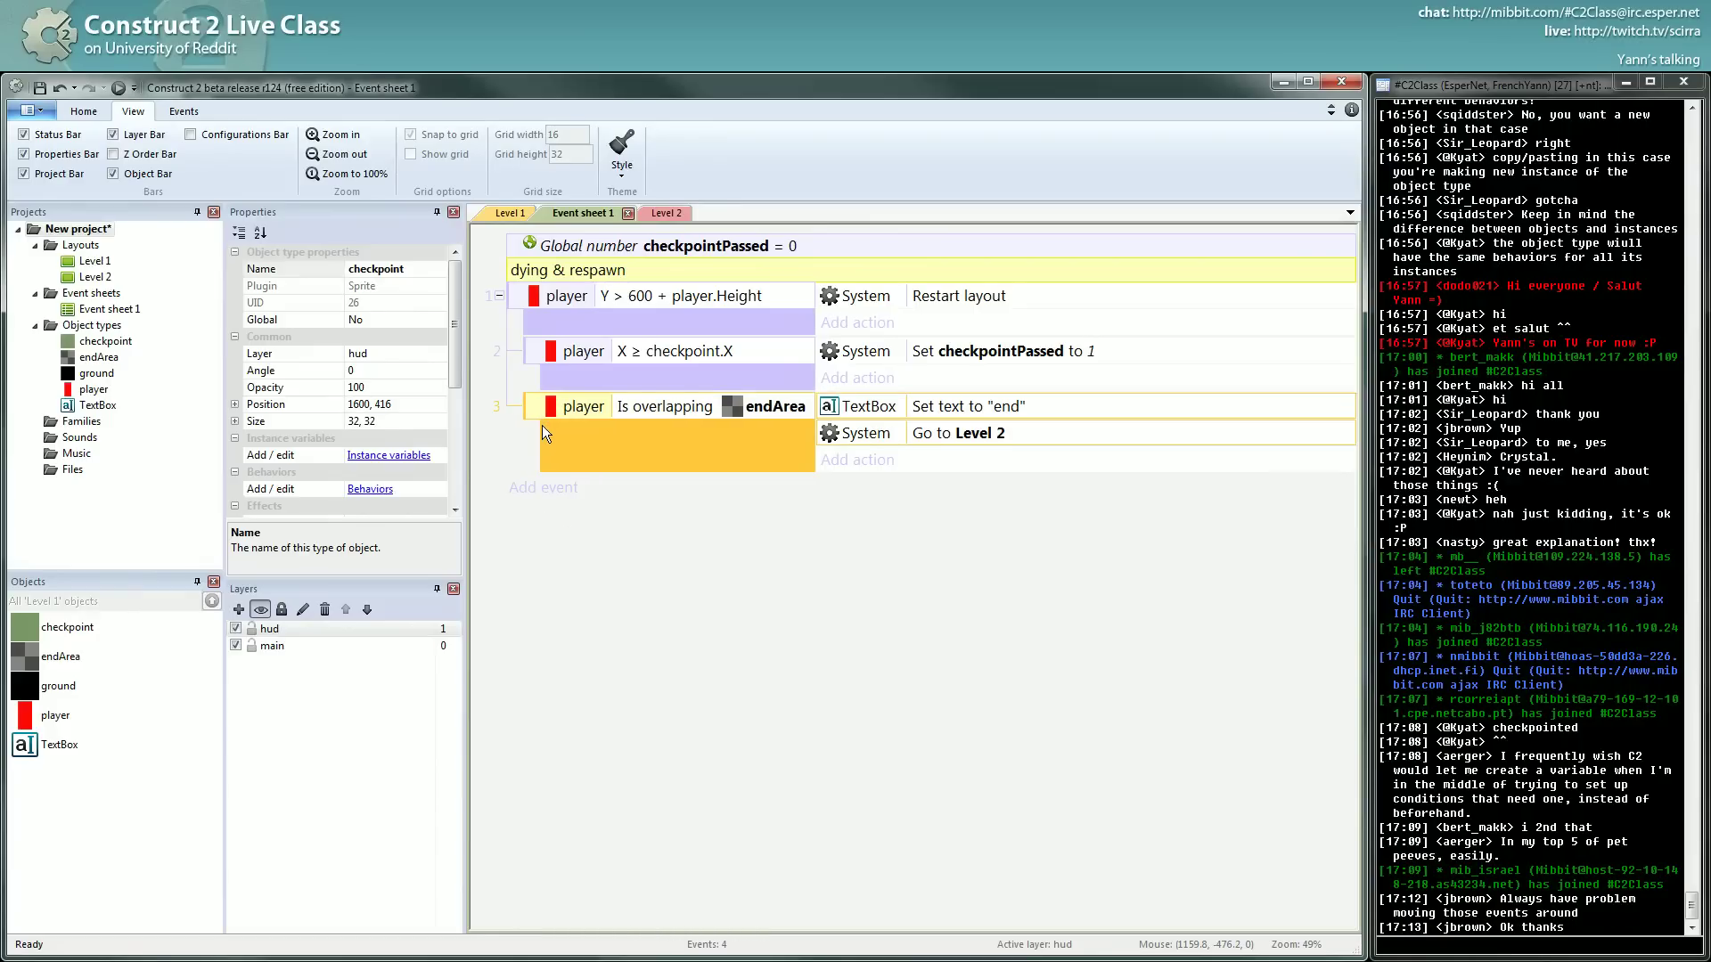
key(ctrl+z)
drag(526, 354, 532, 330)
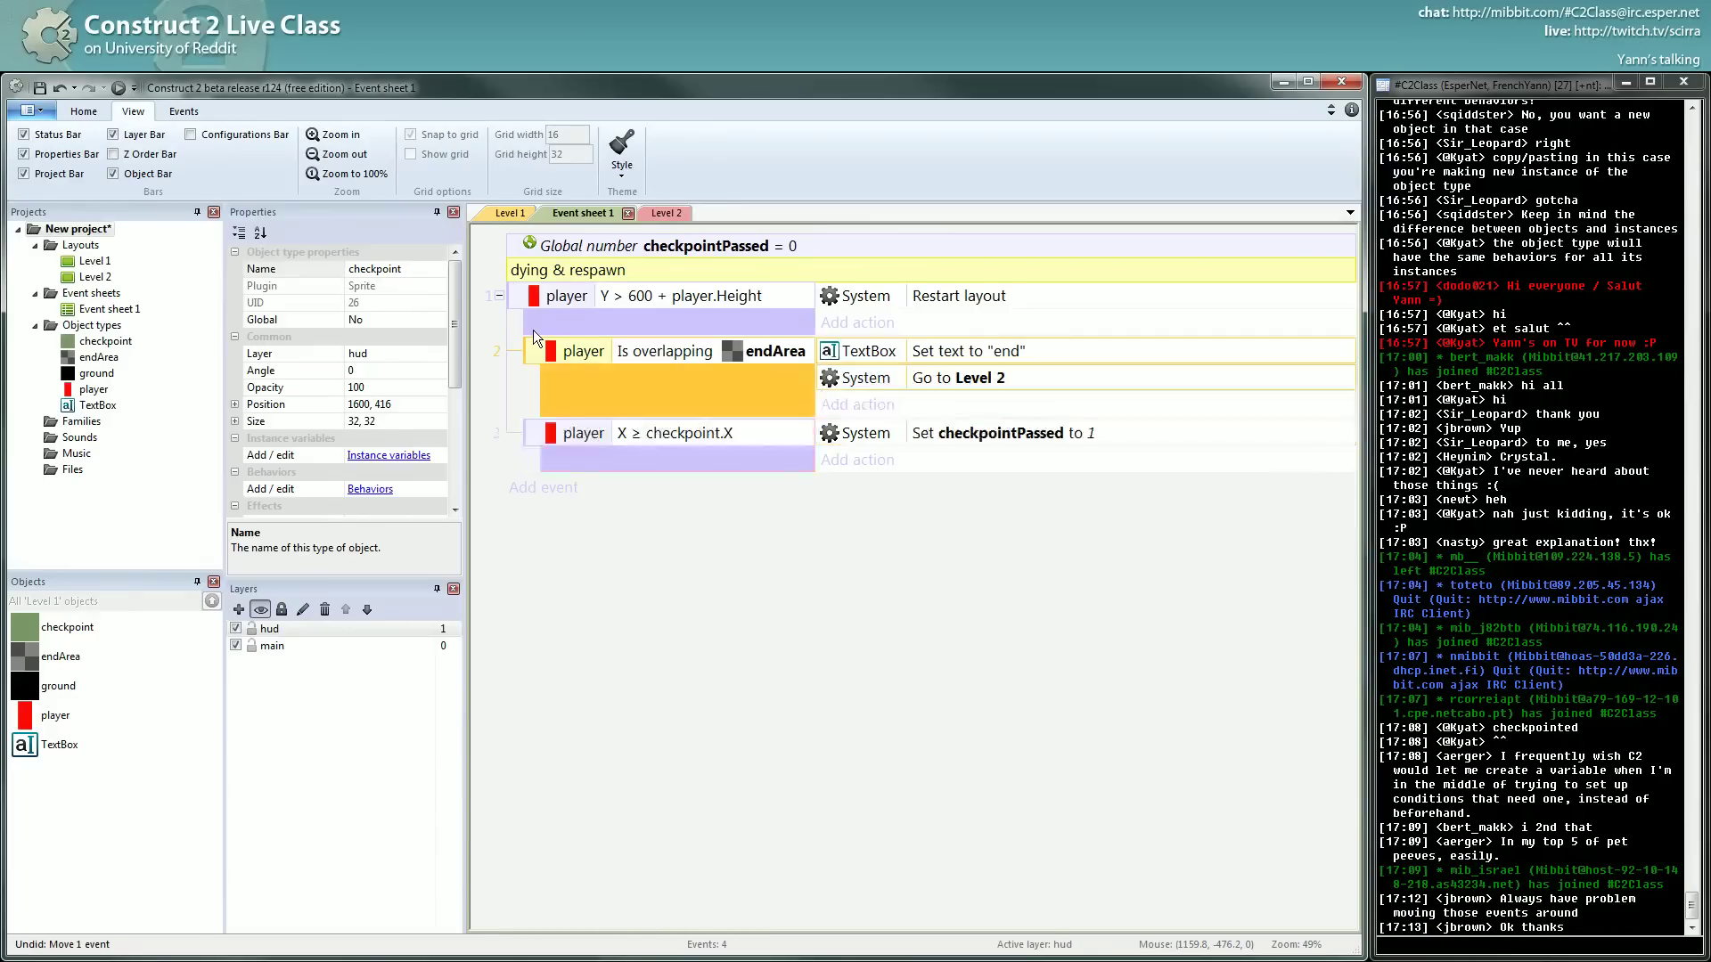
drag(532, 440, 523, 343)
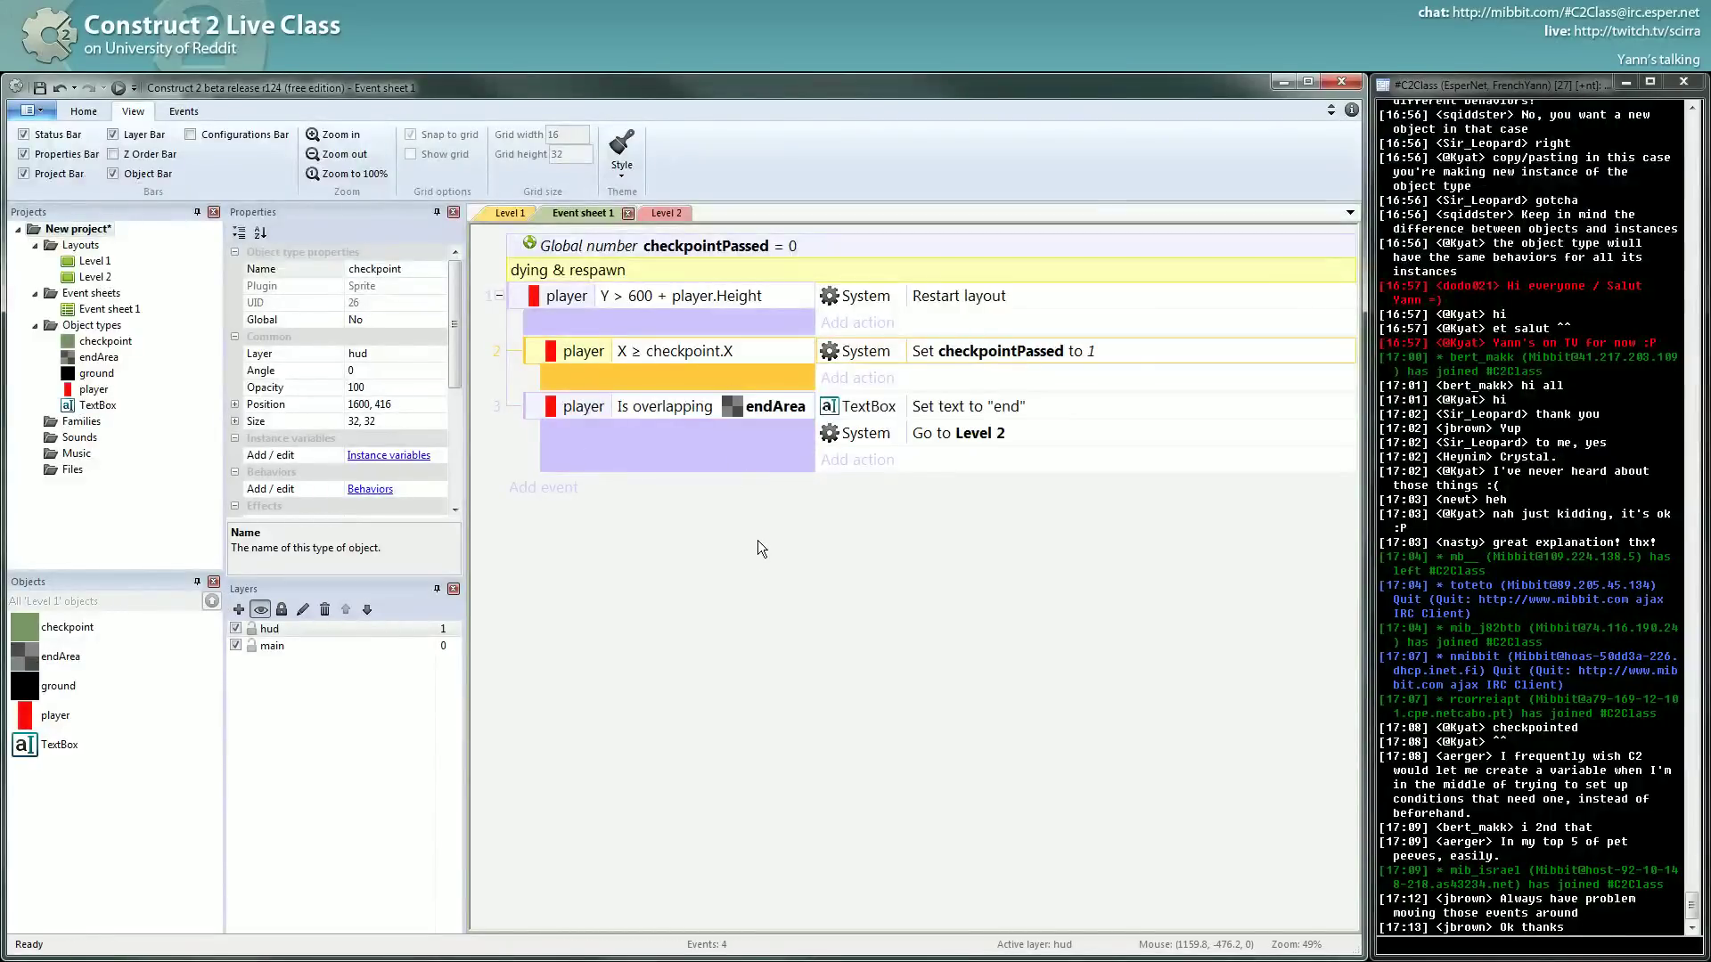
key(ctrl+z)
key(ctrl+z)
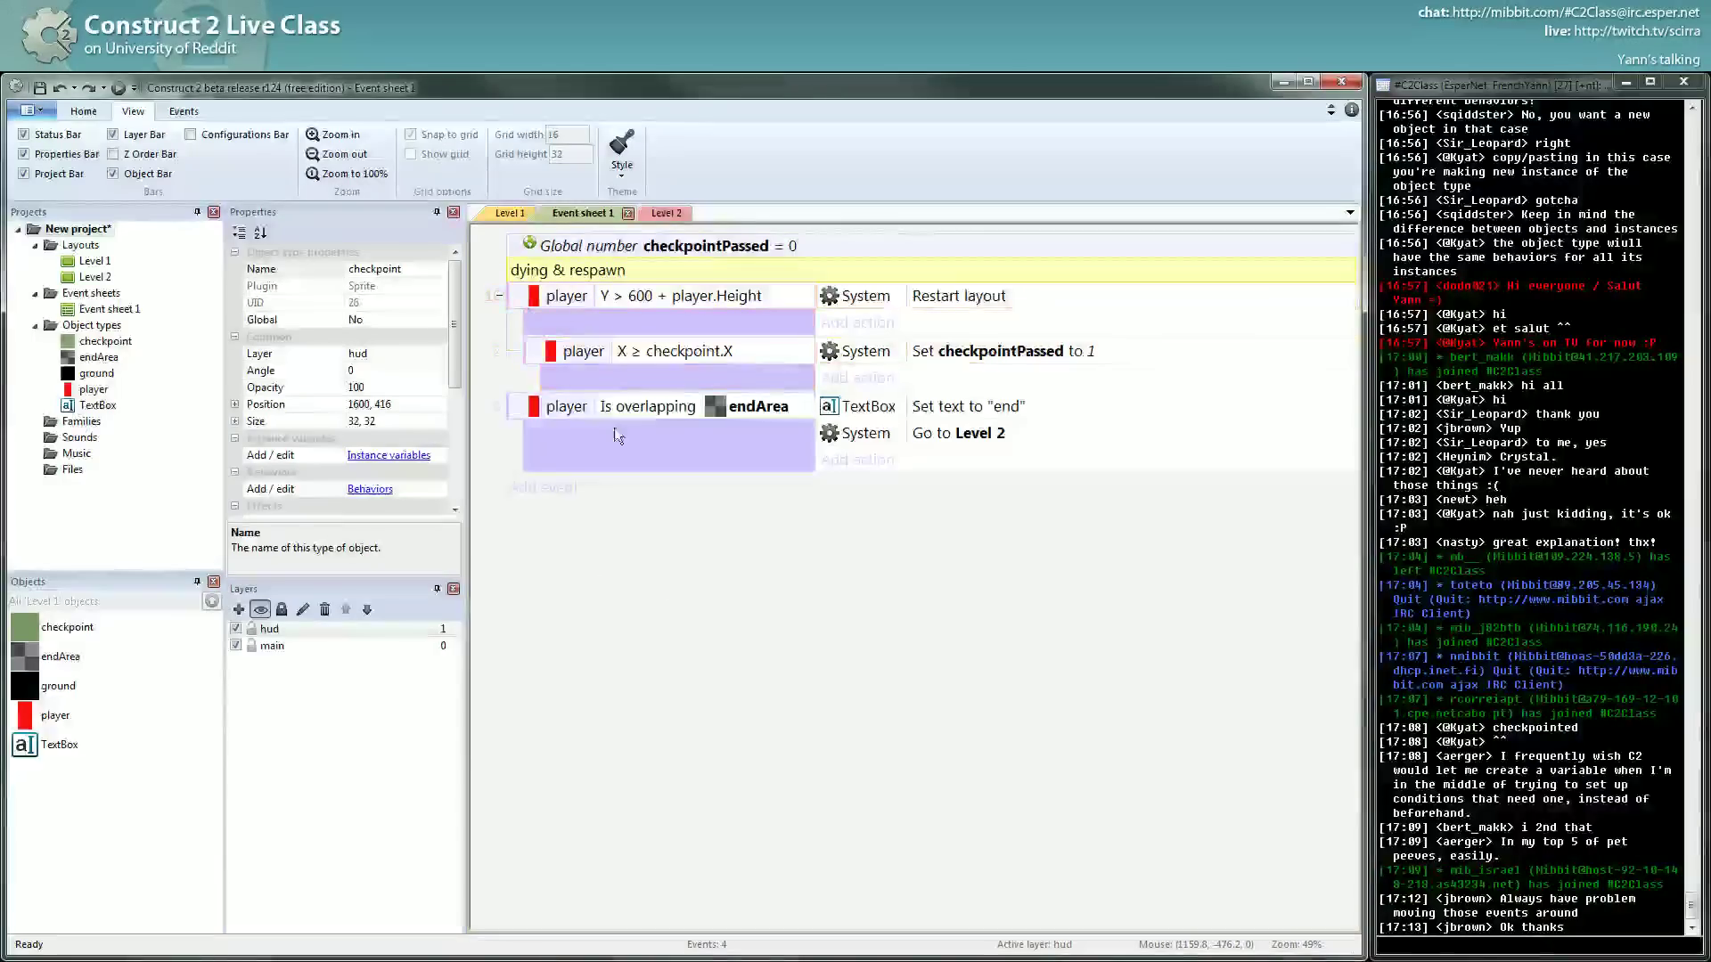
Insert a blank event below the checkpoint event, positioned above the endArea event.
click(516, 297)
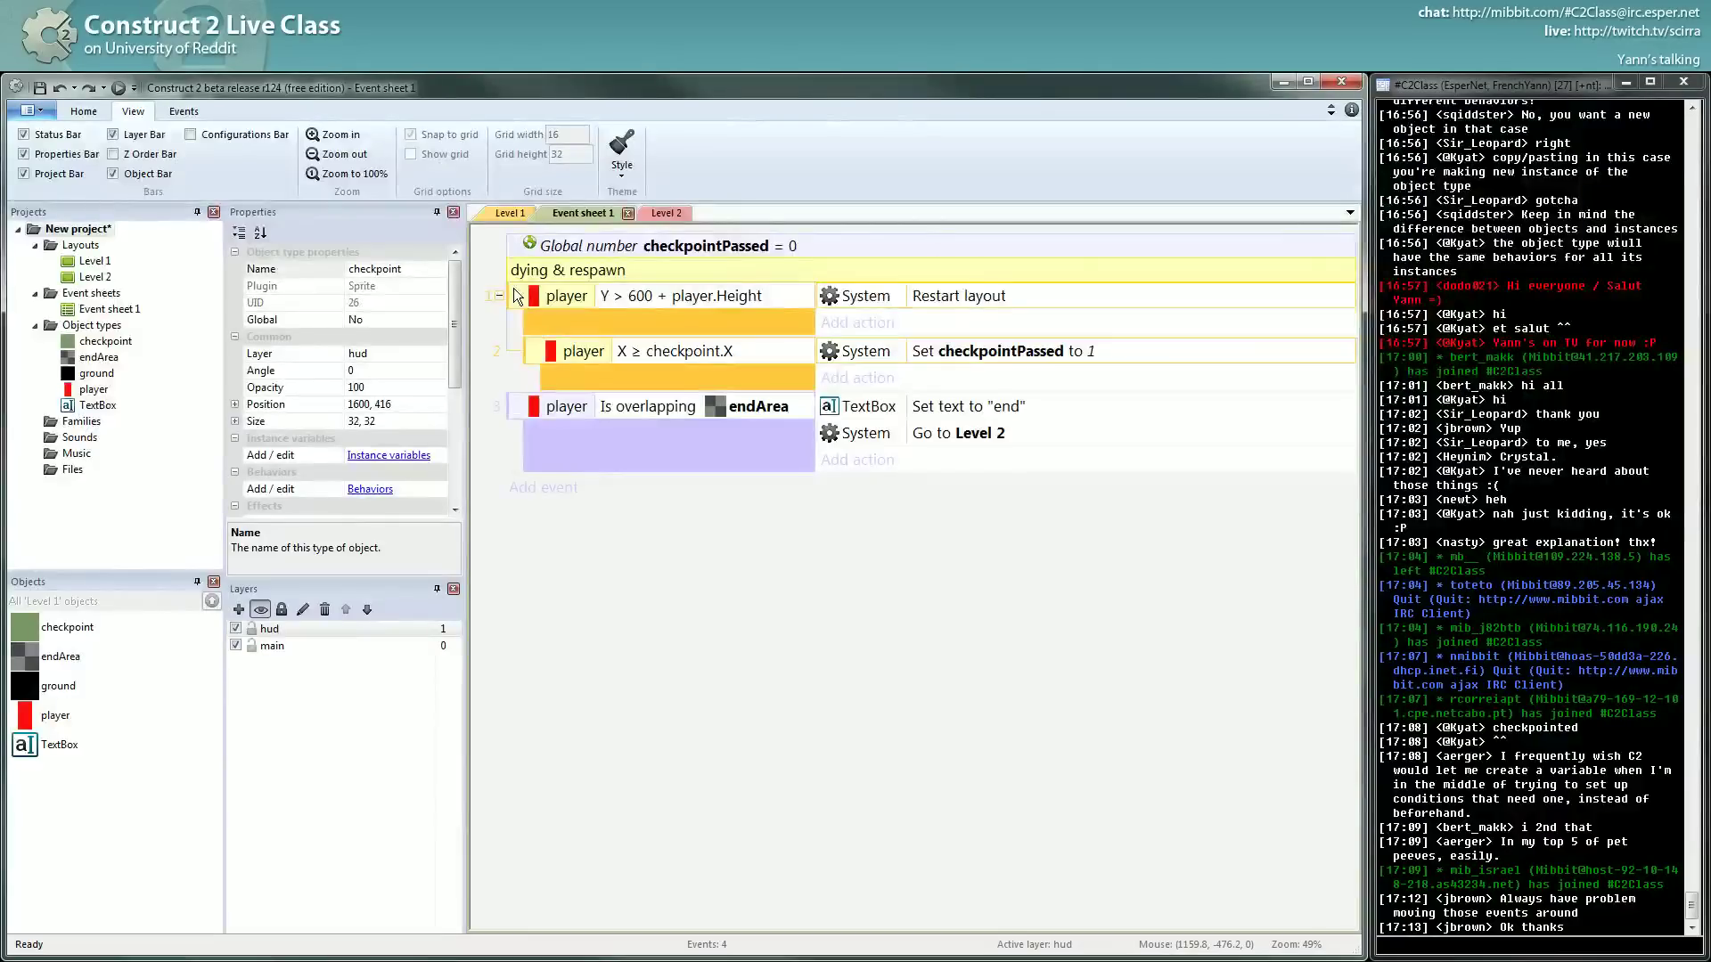
key(b)
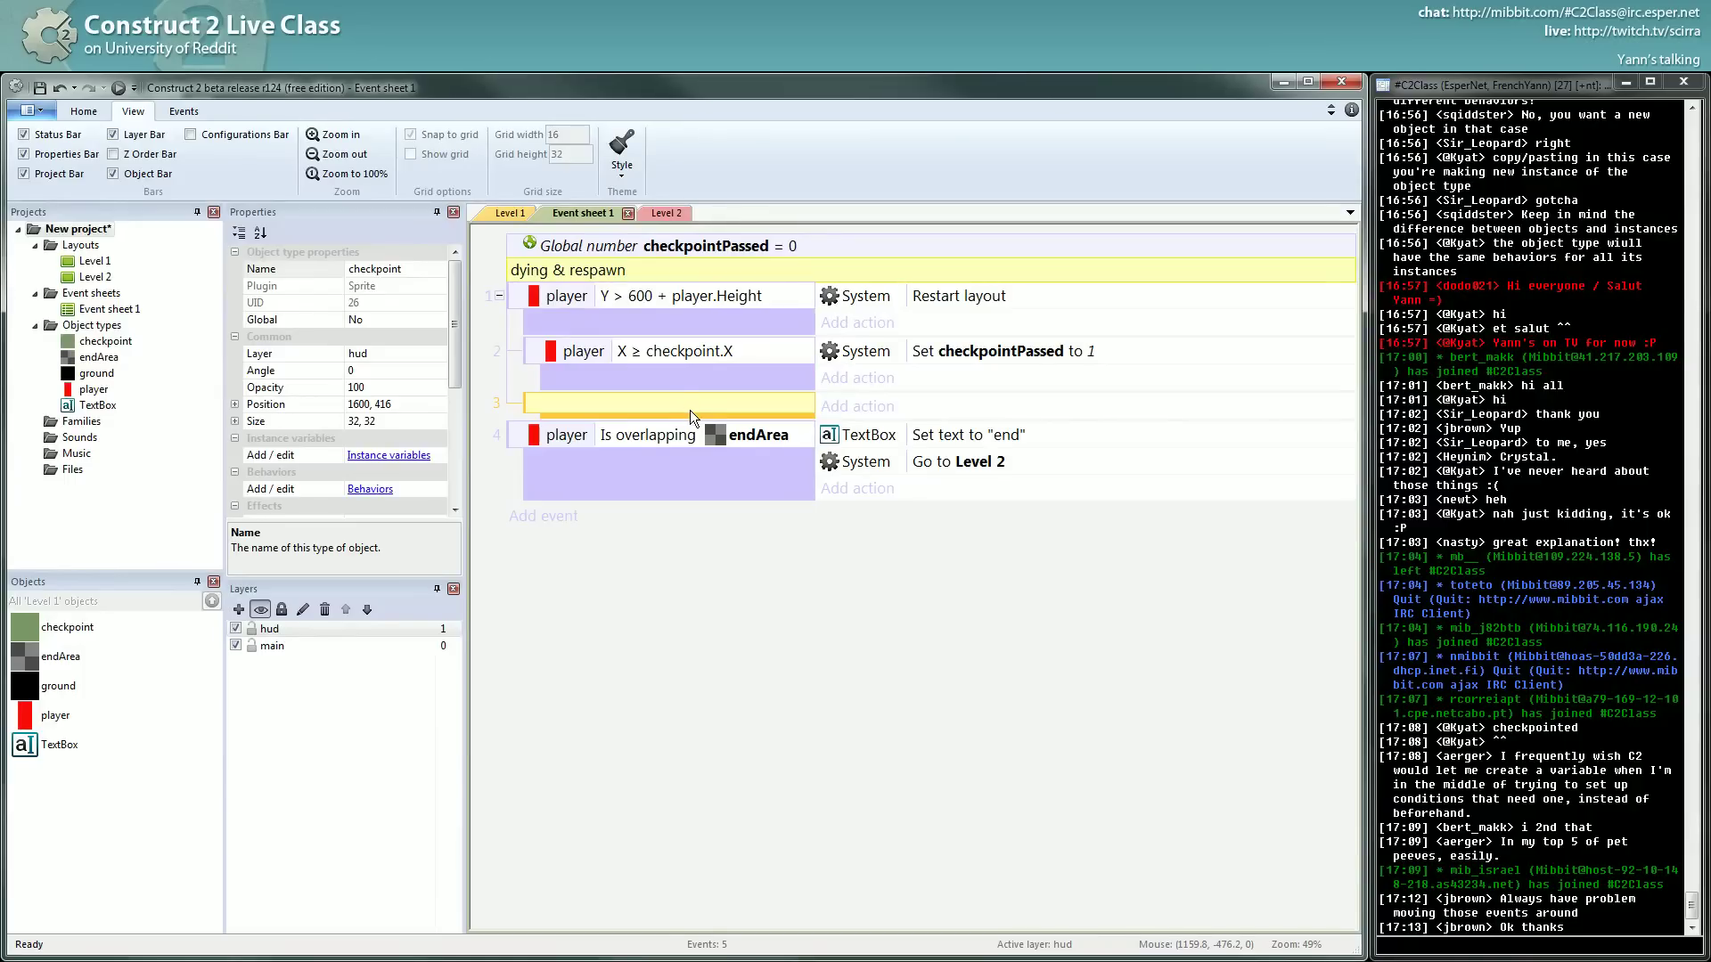
drag(690, 410, 535, 392)
drag(597, 407, 532, 398)
drag(652, 398, 635, 579)
drag(585, 489, 565, 387)
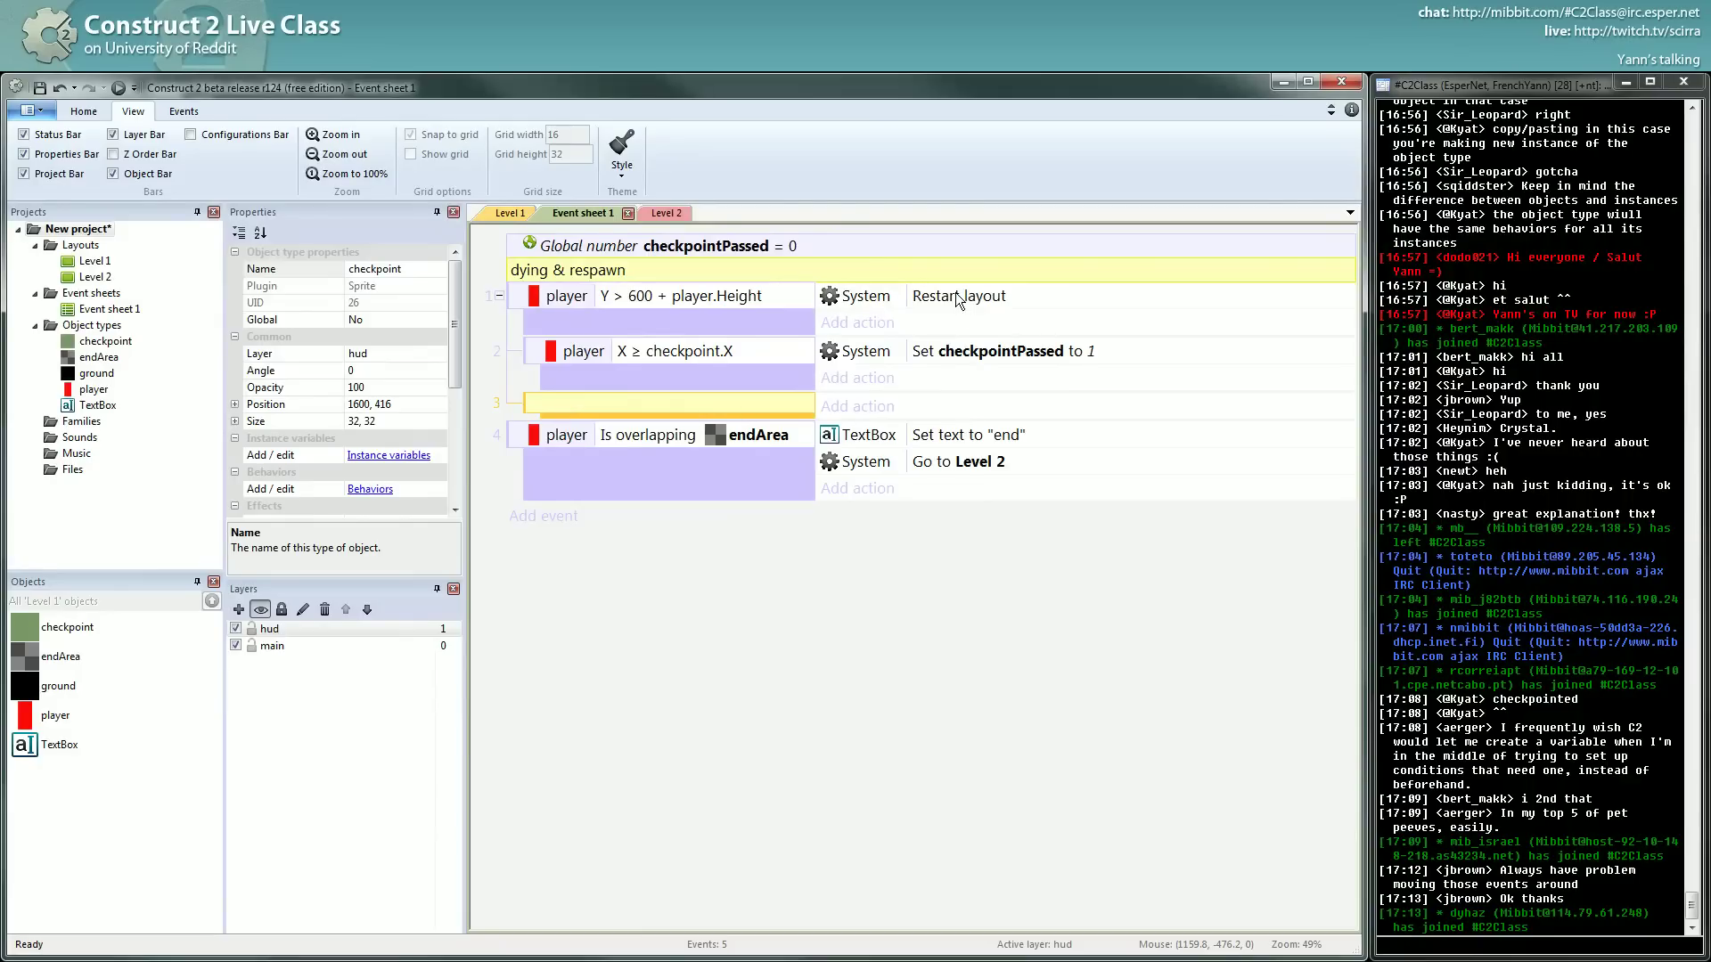
Move the Restart layout action into the blank sub-event below the checkpoint condition.
drag(956, 295, 951, 408)
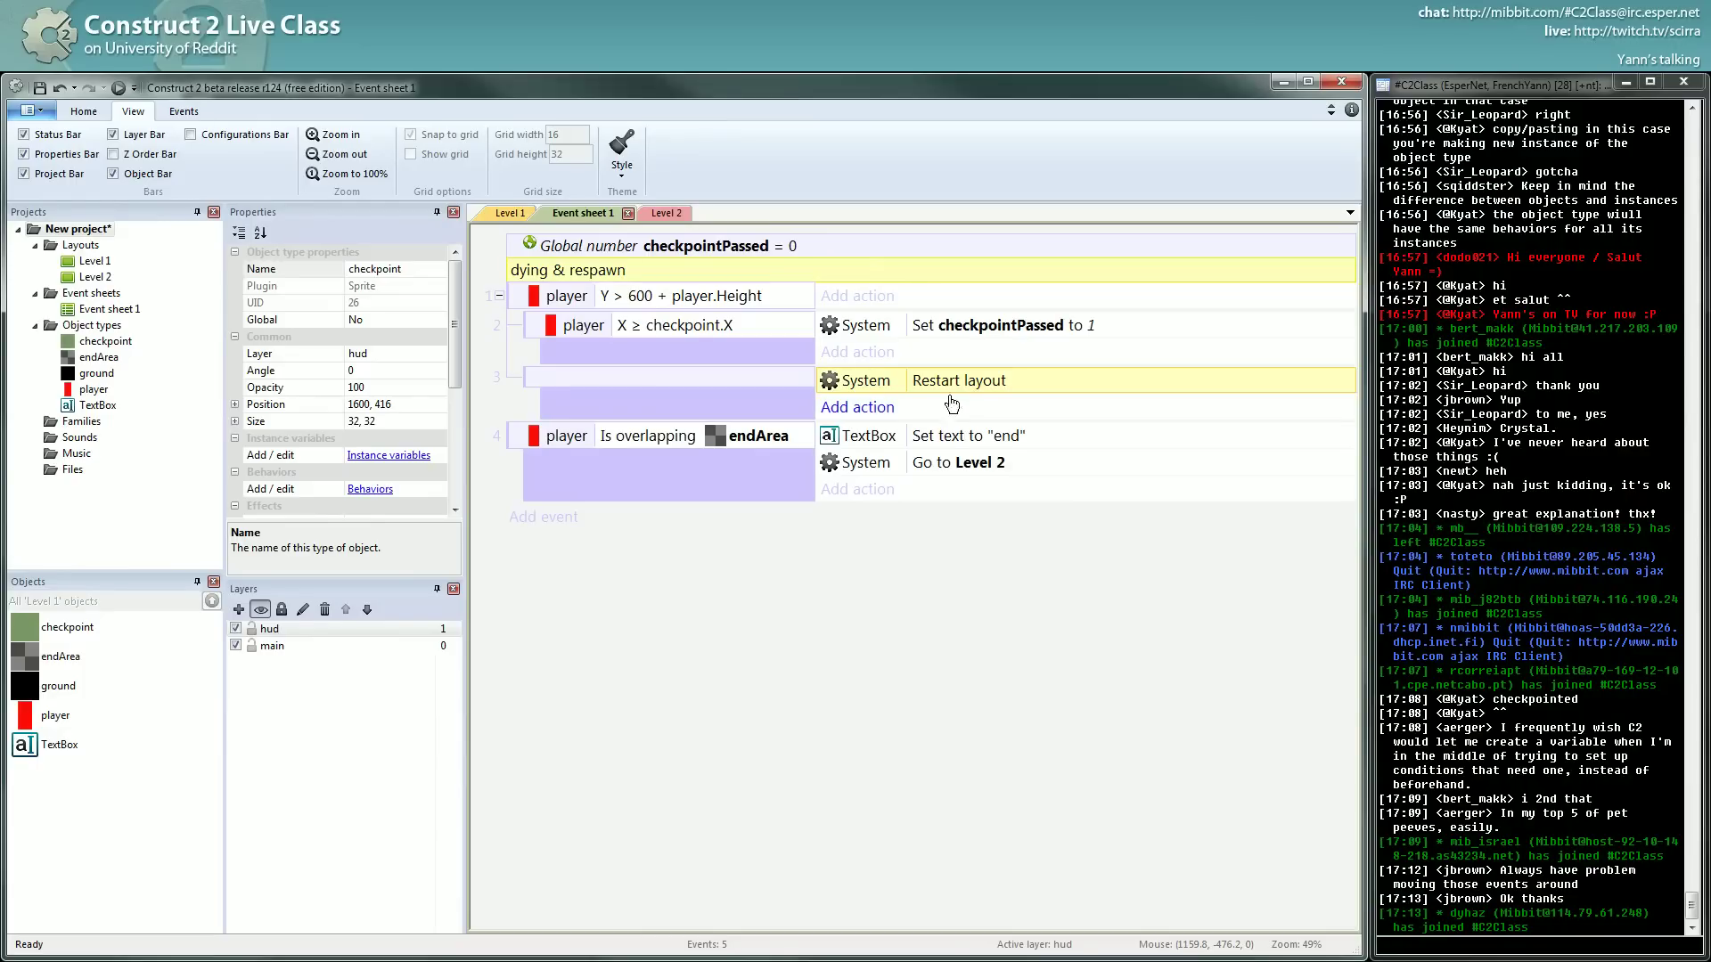
drag(948, 386, 946, 289)
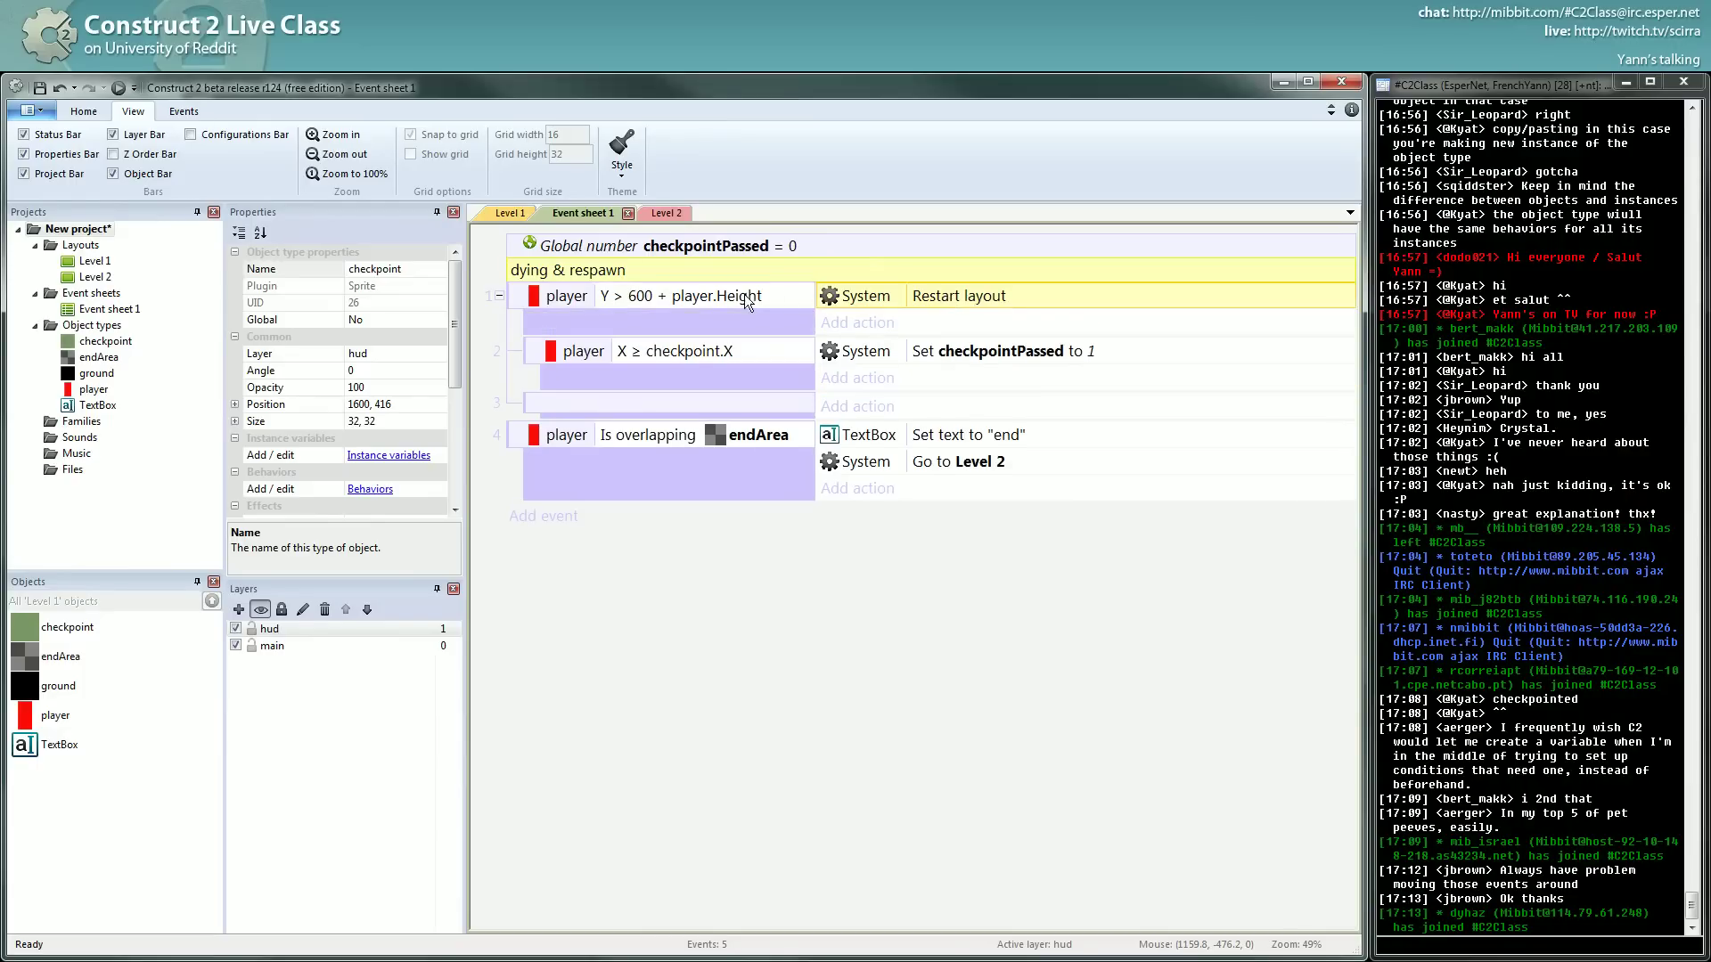
click(603, 350)
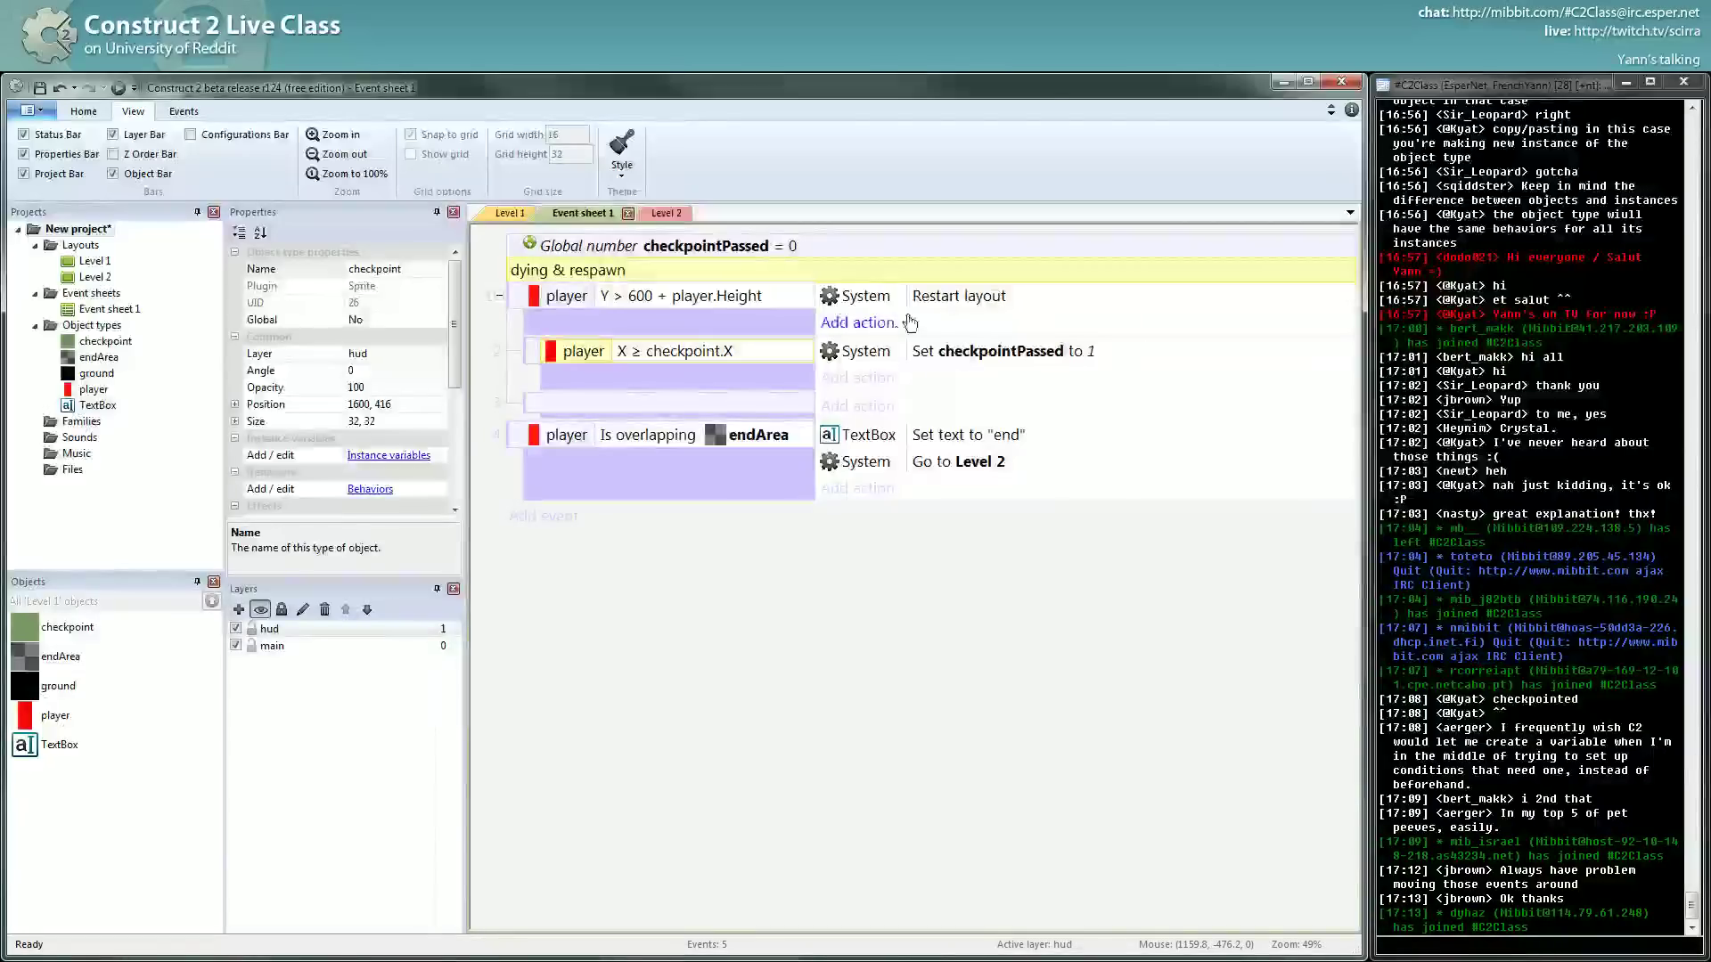
drag(926, 298, 924, 399)
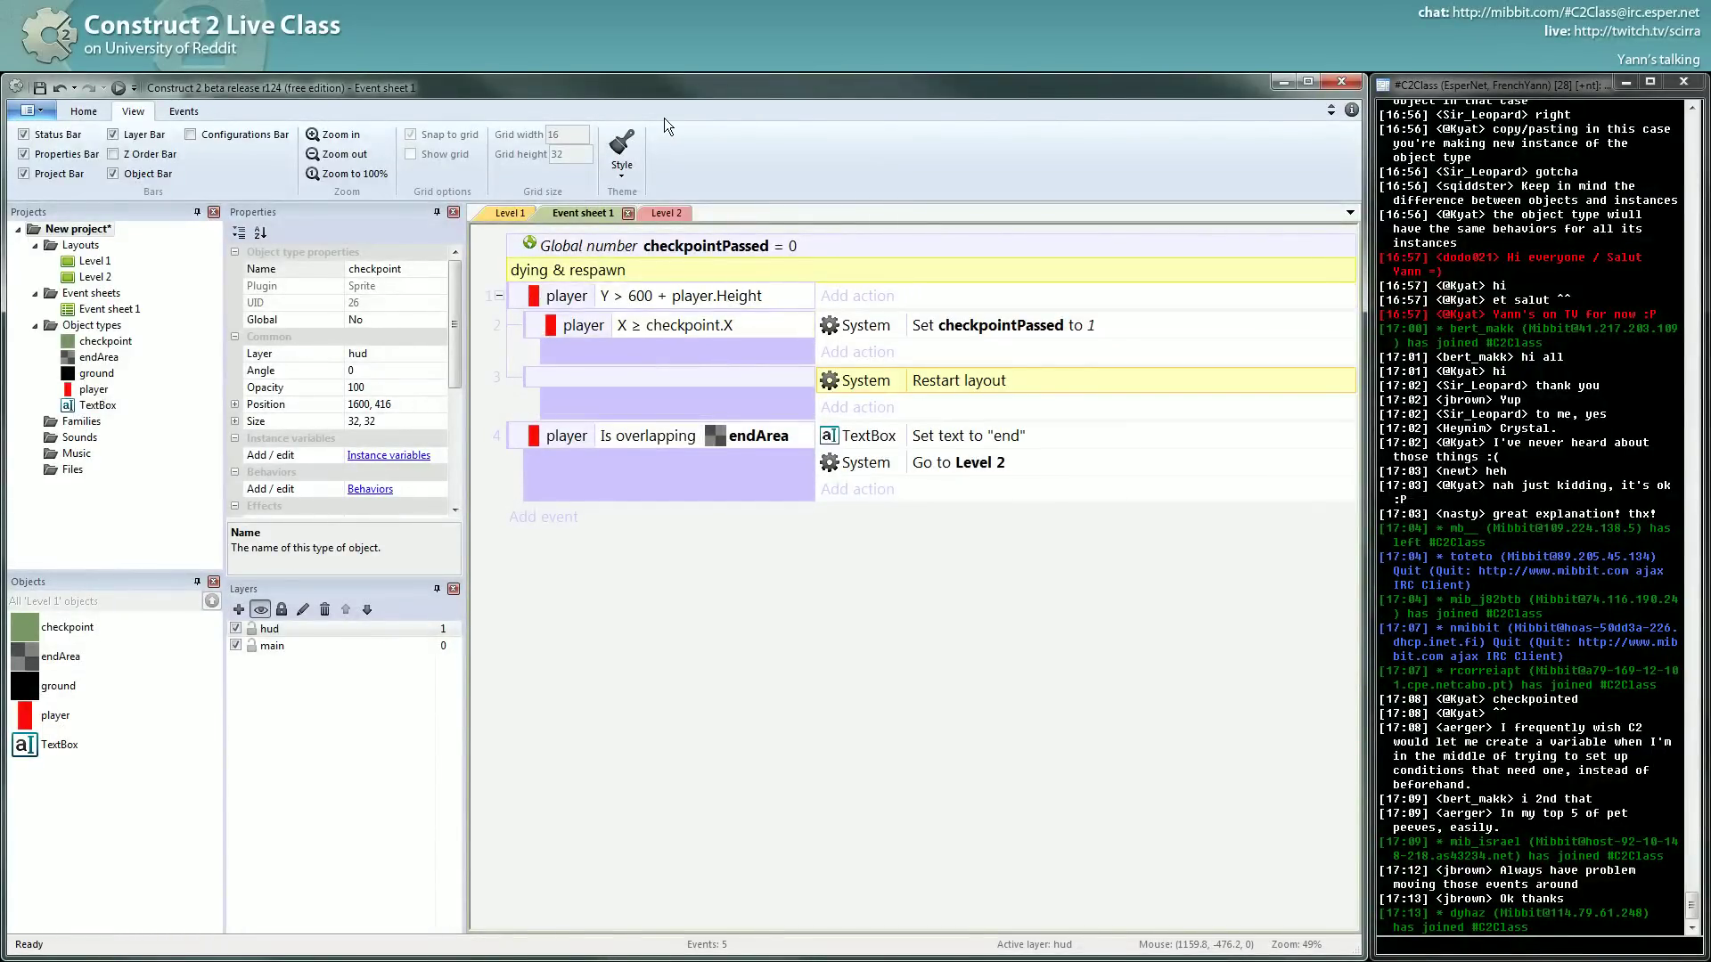
click(652, 321)
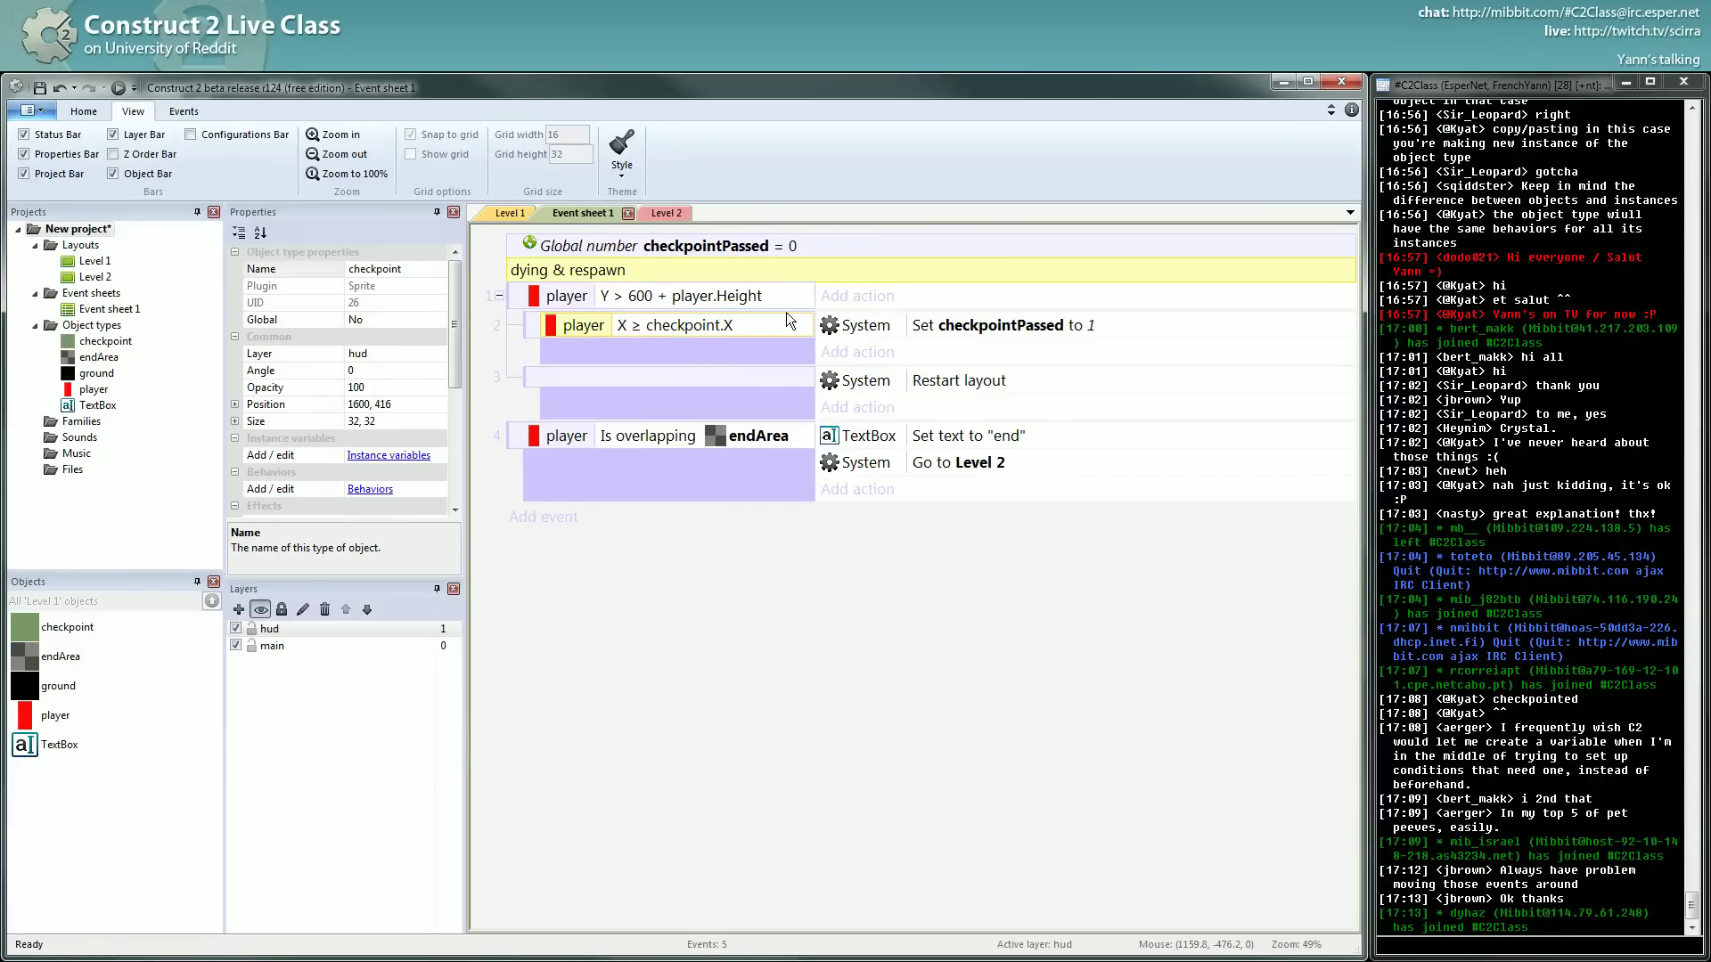
click(1066, 323)
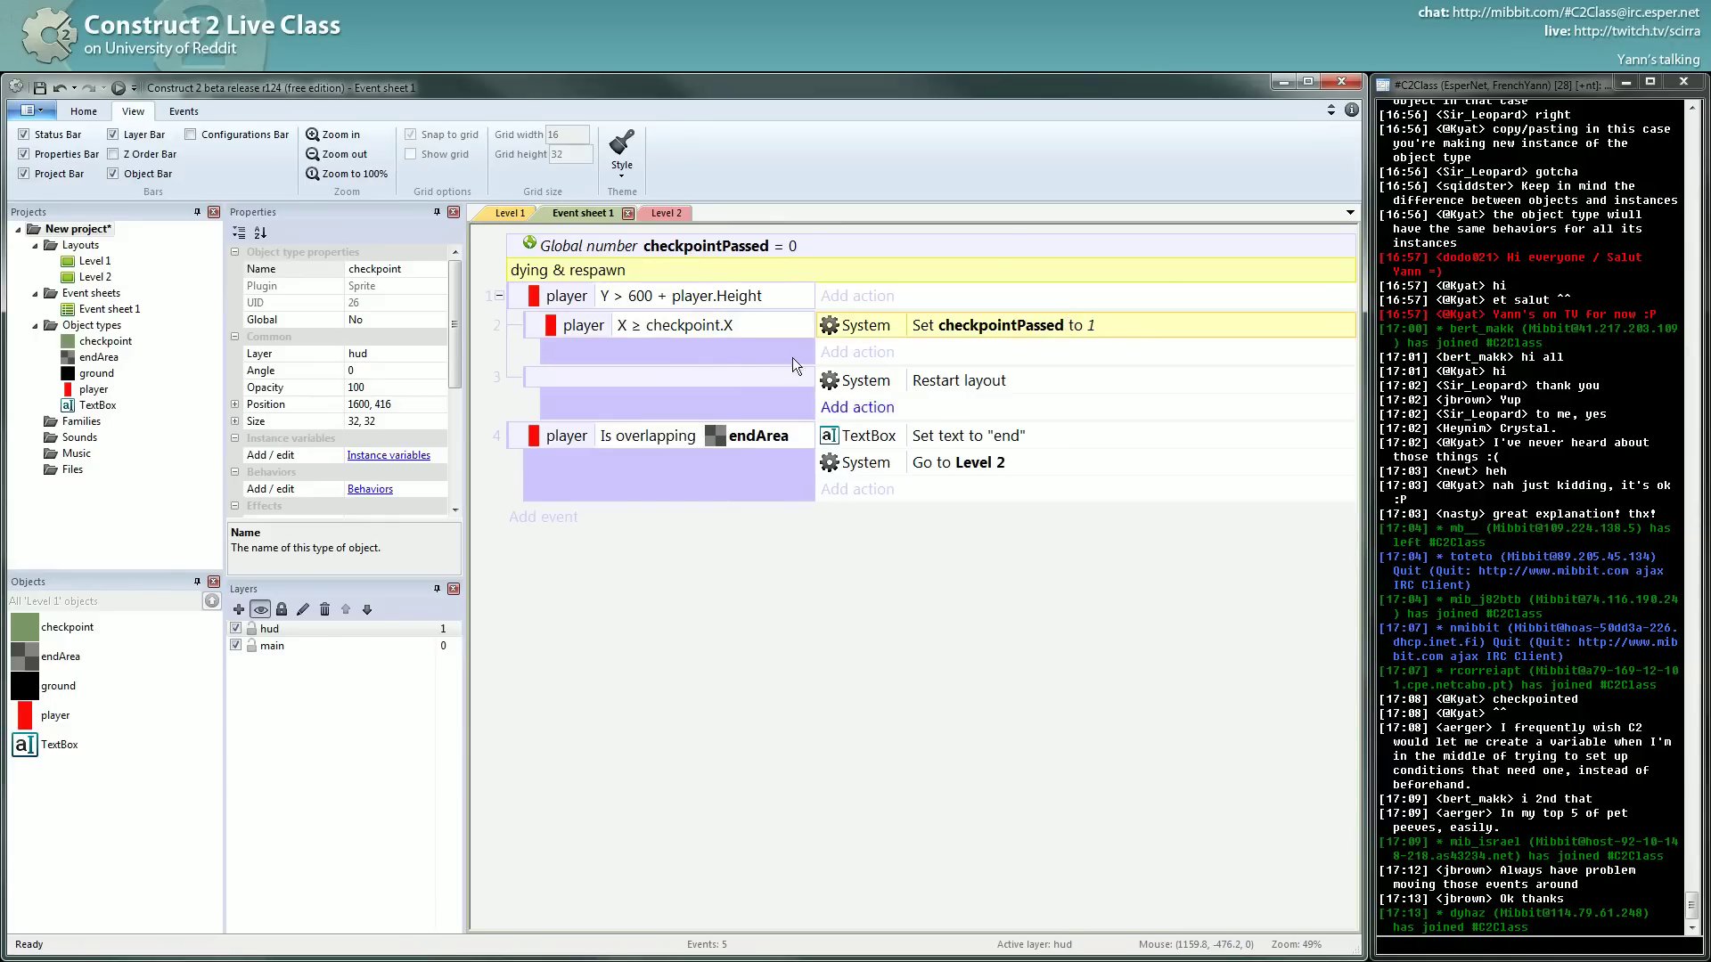
click(973, 381)
click(997, 676)
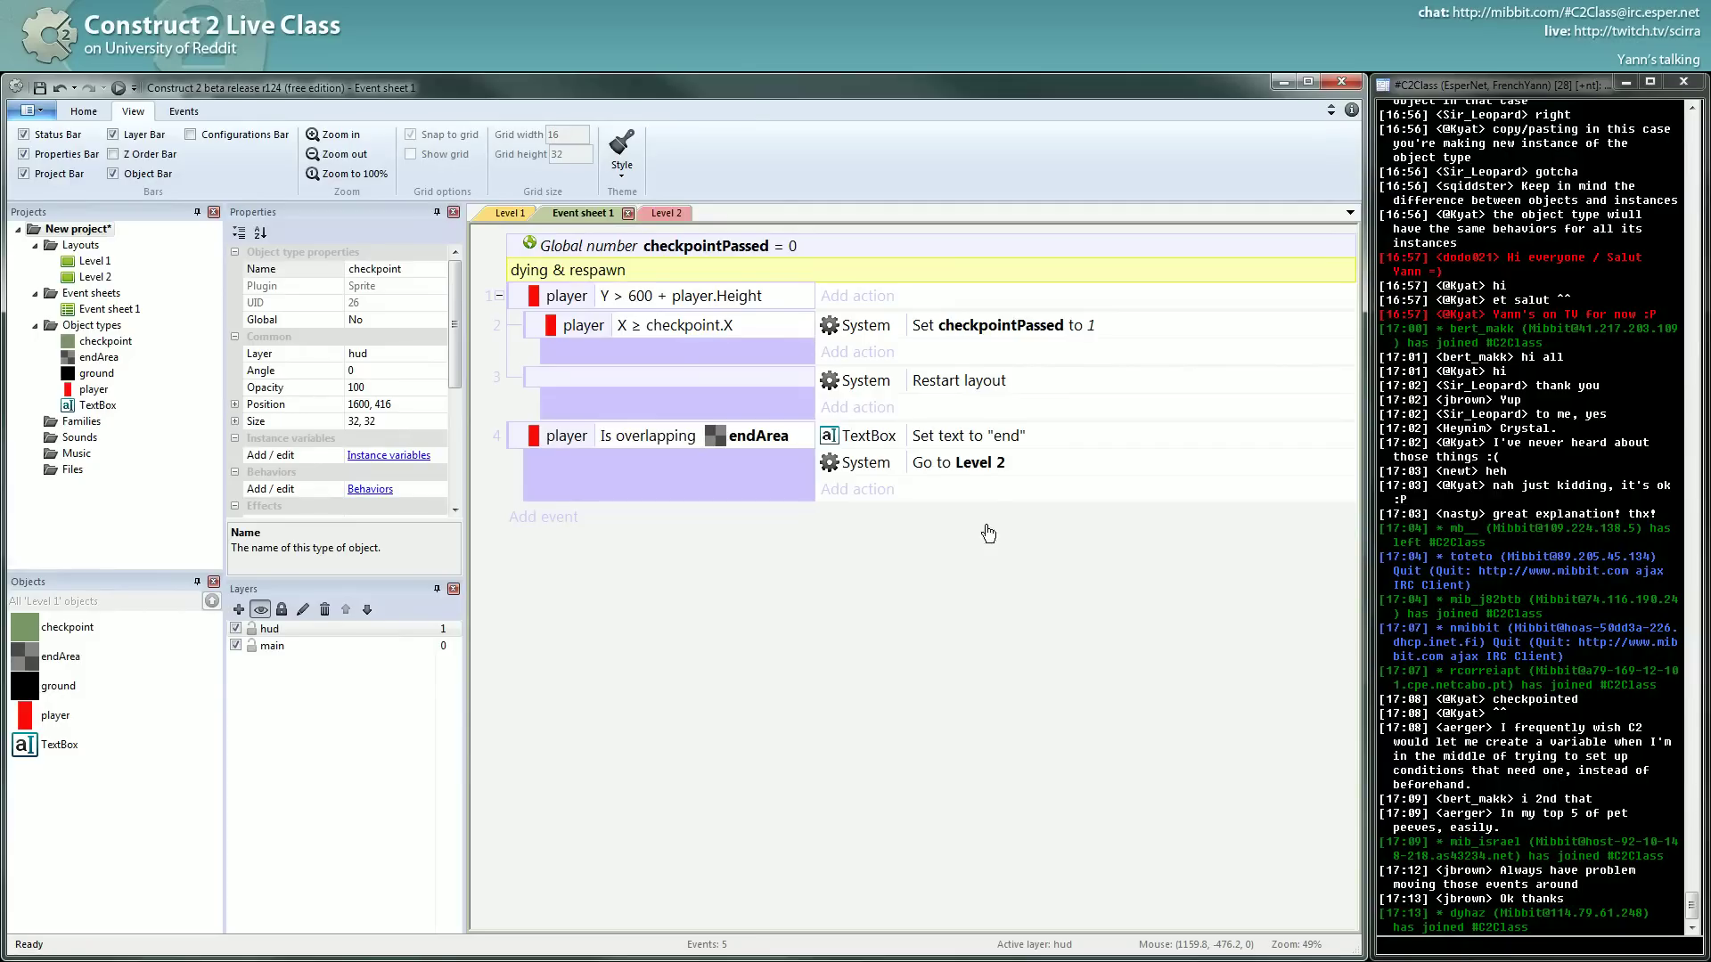
click(988, 380)
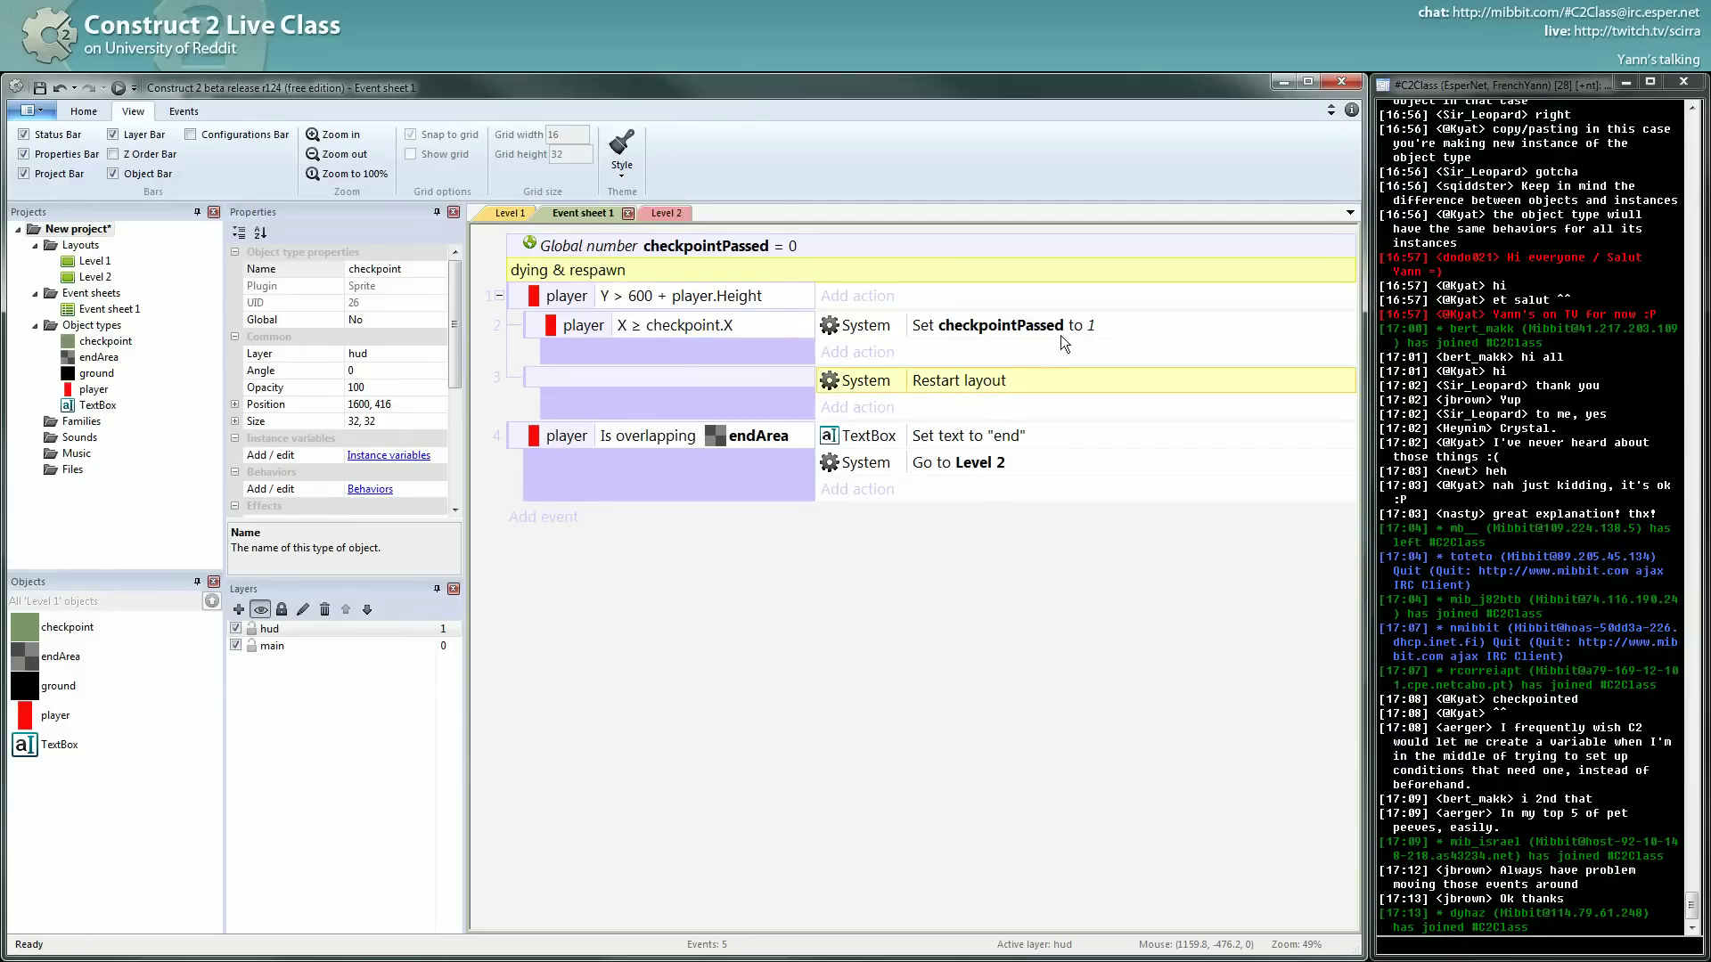
click(901, 330)
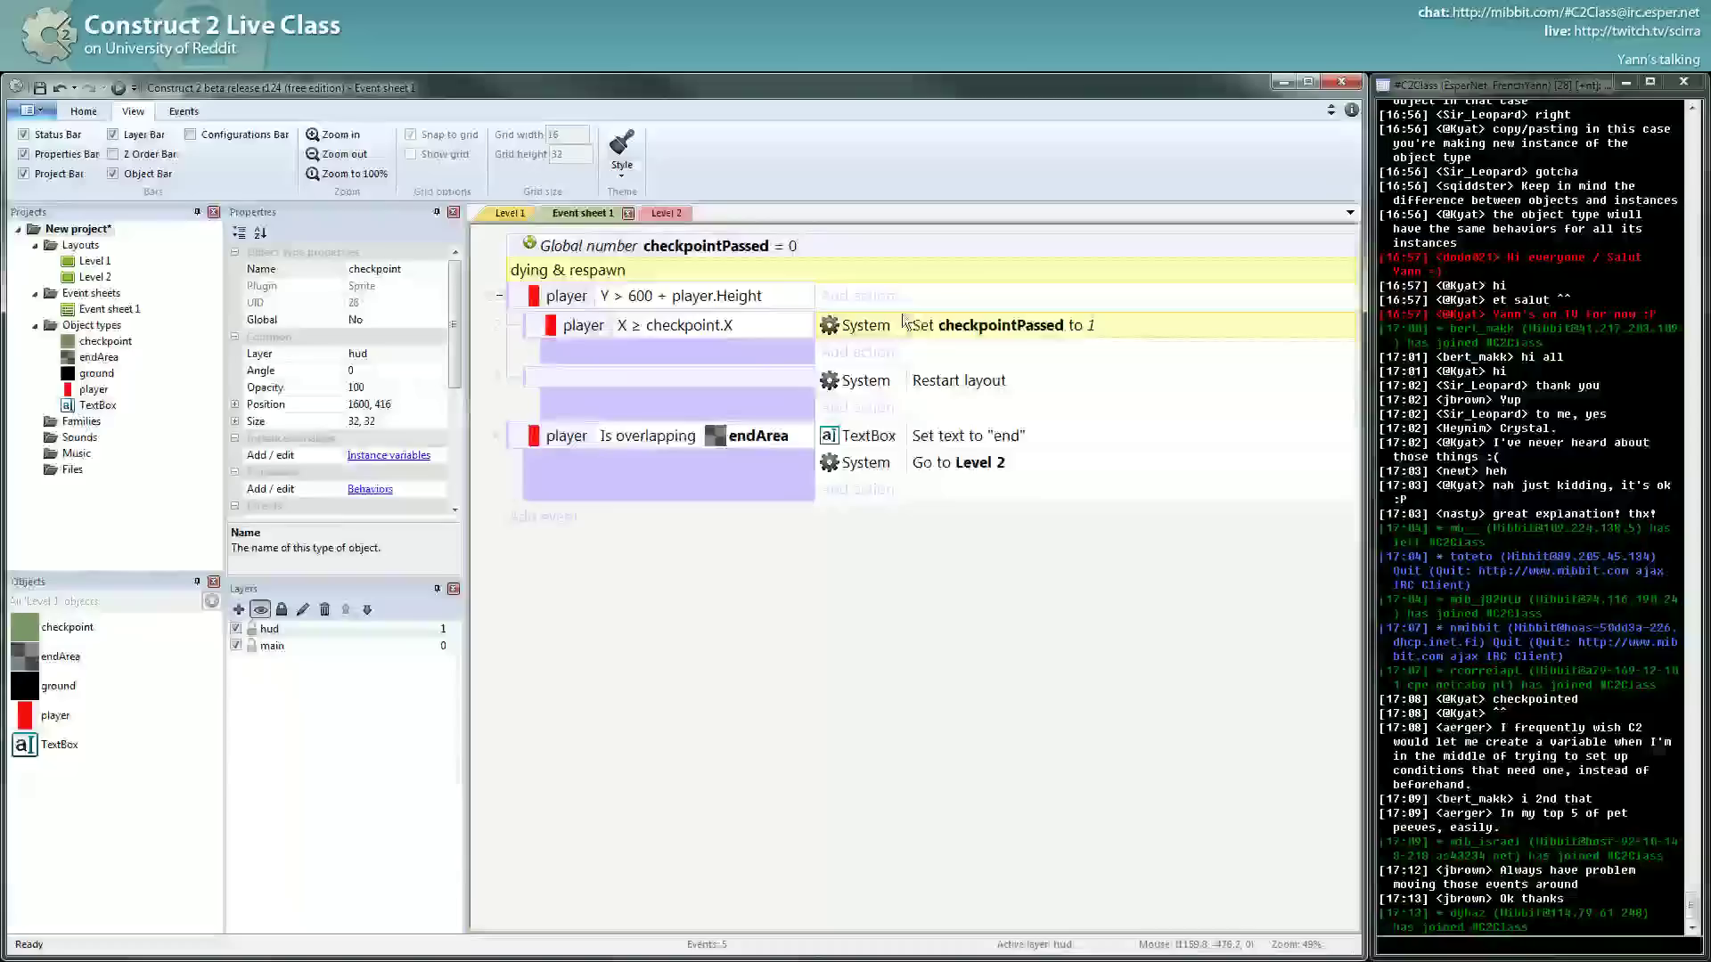
click(782, 242)
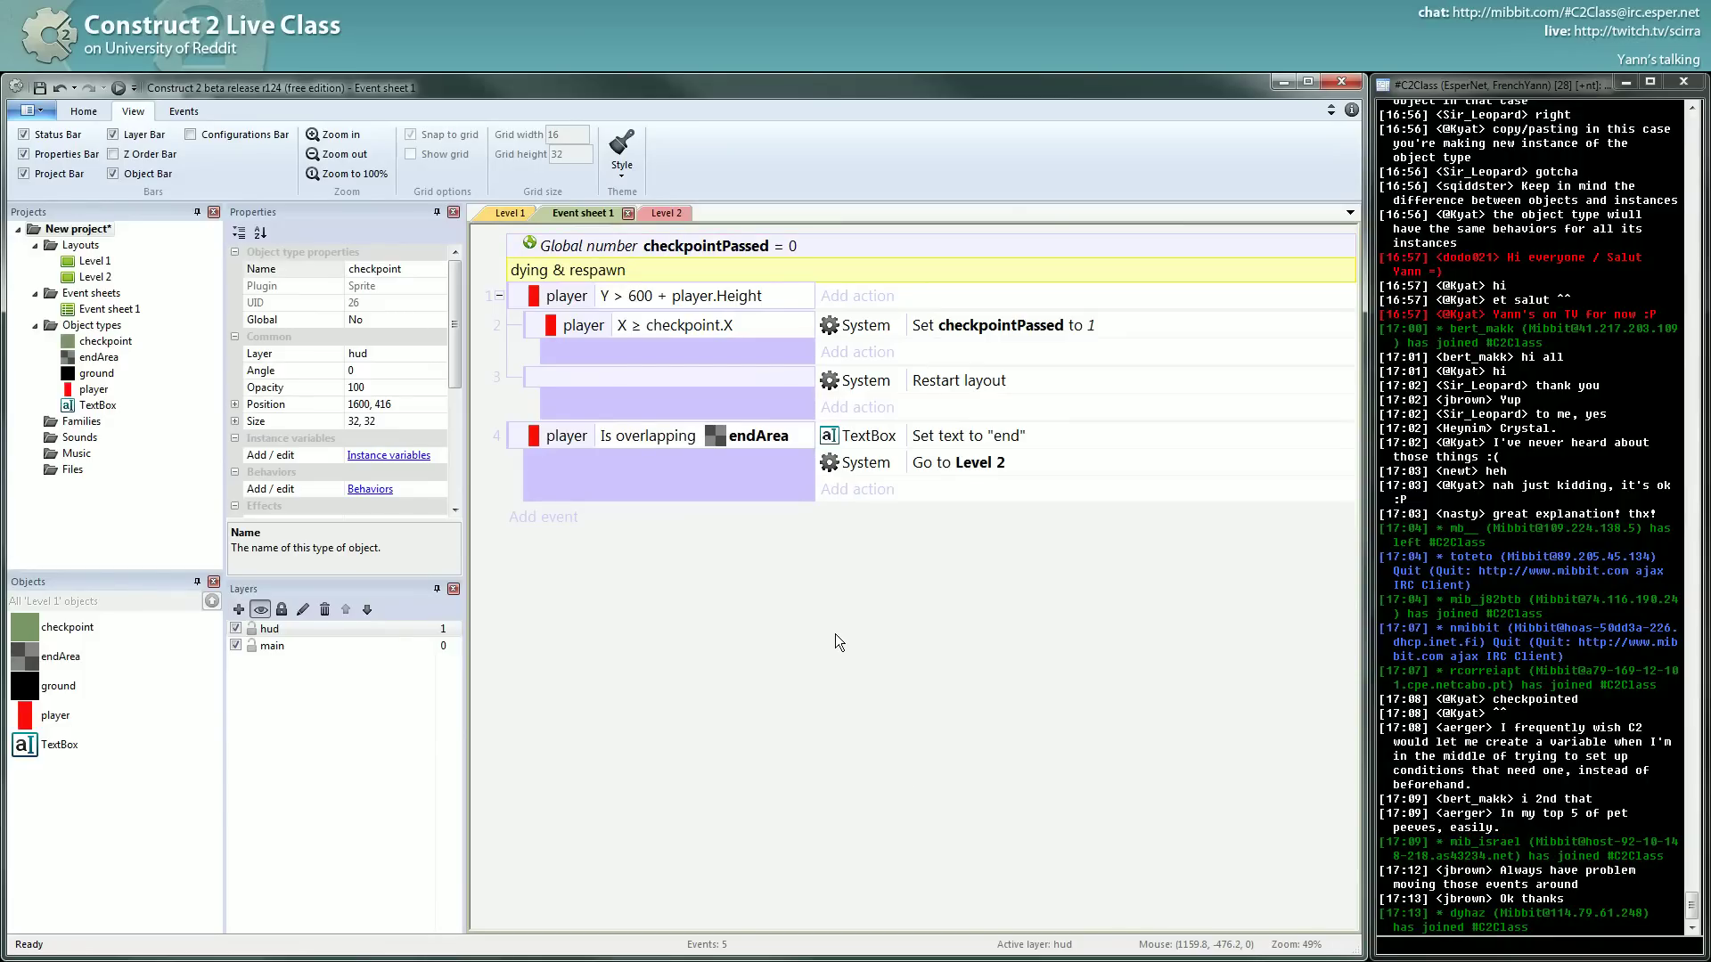
click(928, 328)
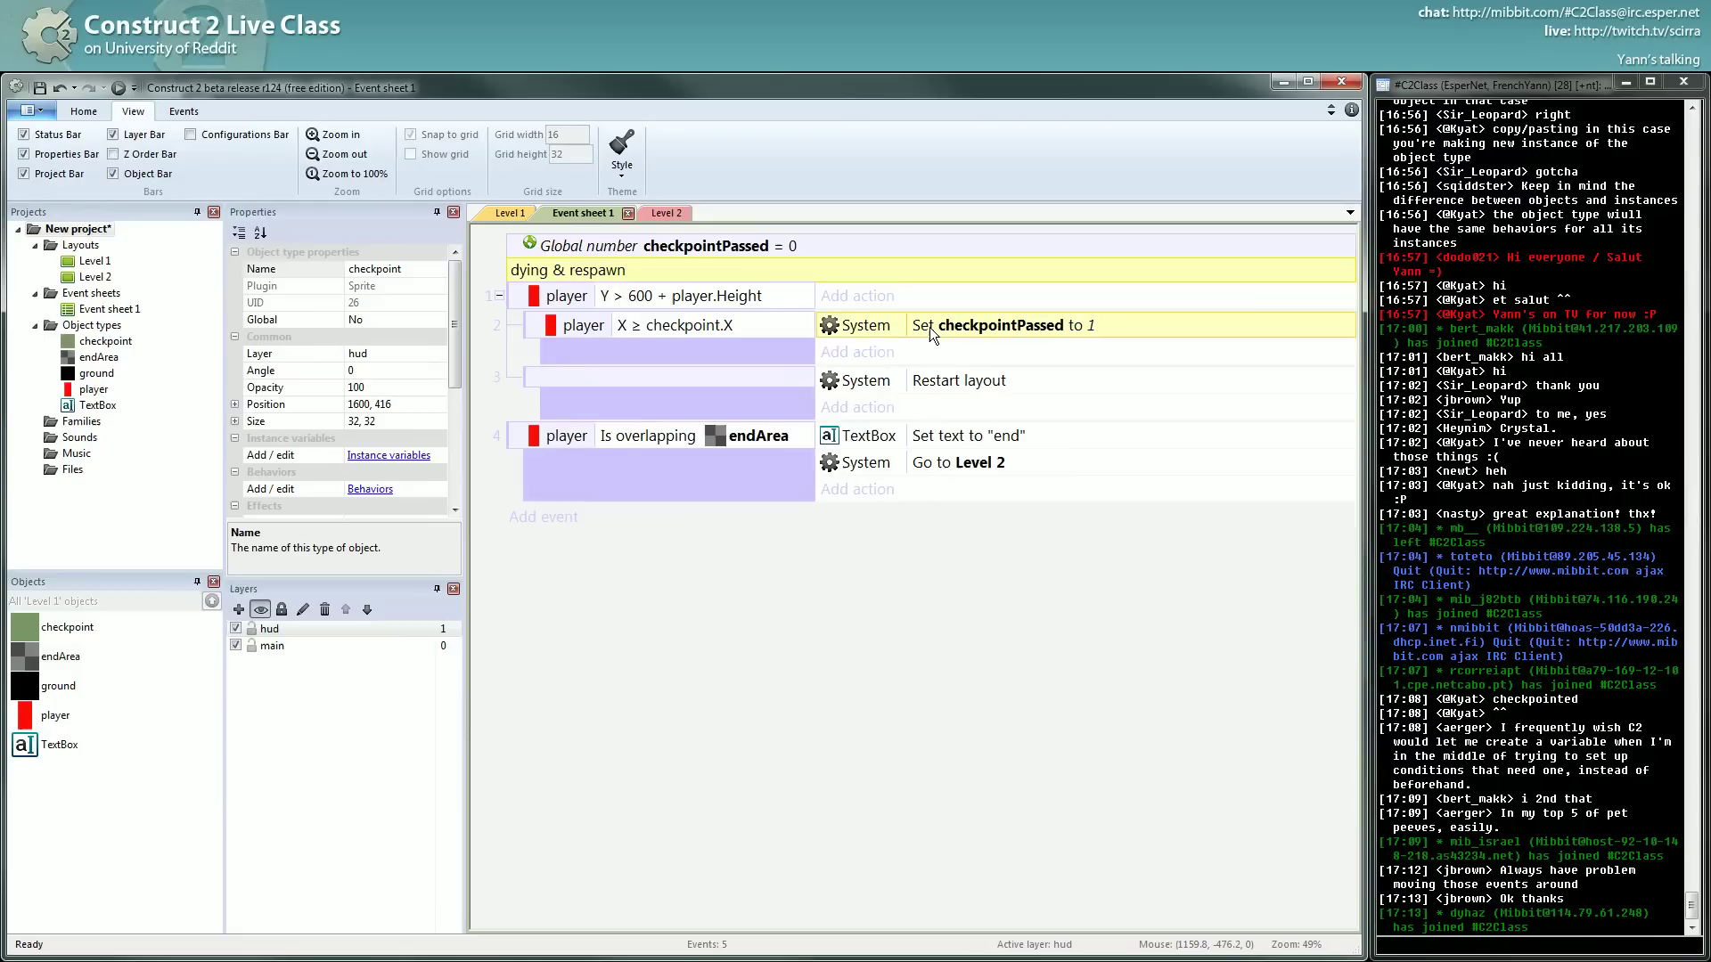
click(741, 247)
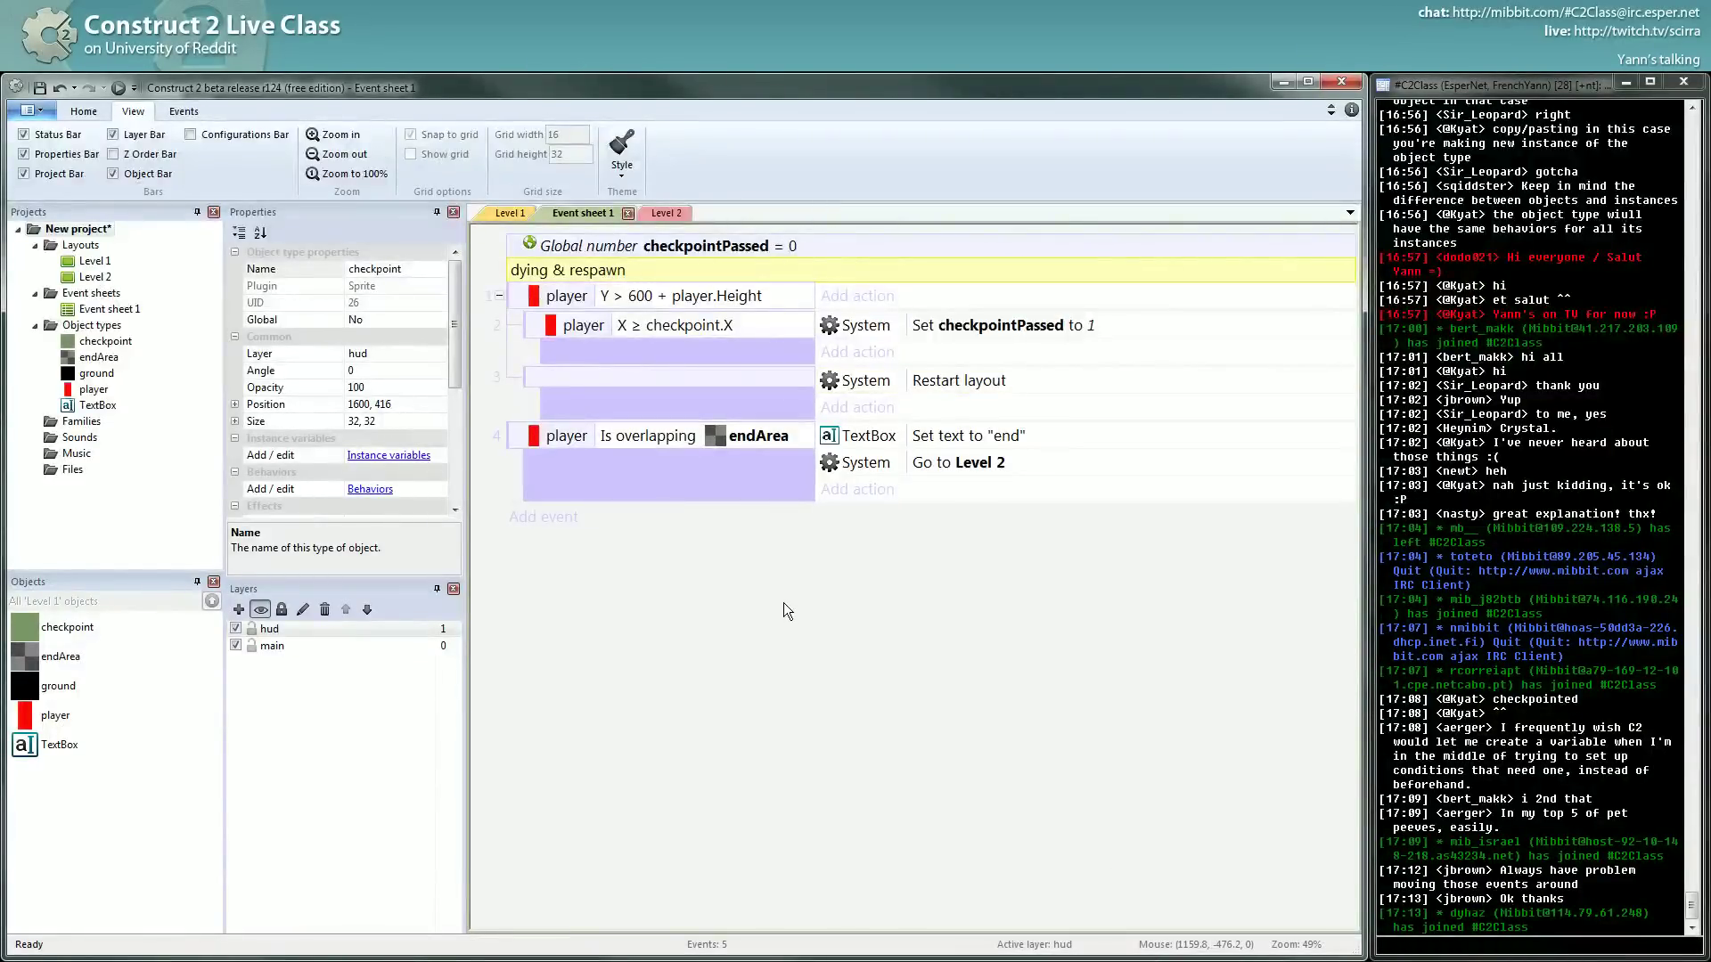
click(949, 384)
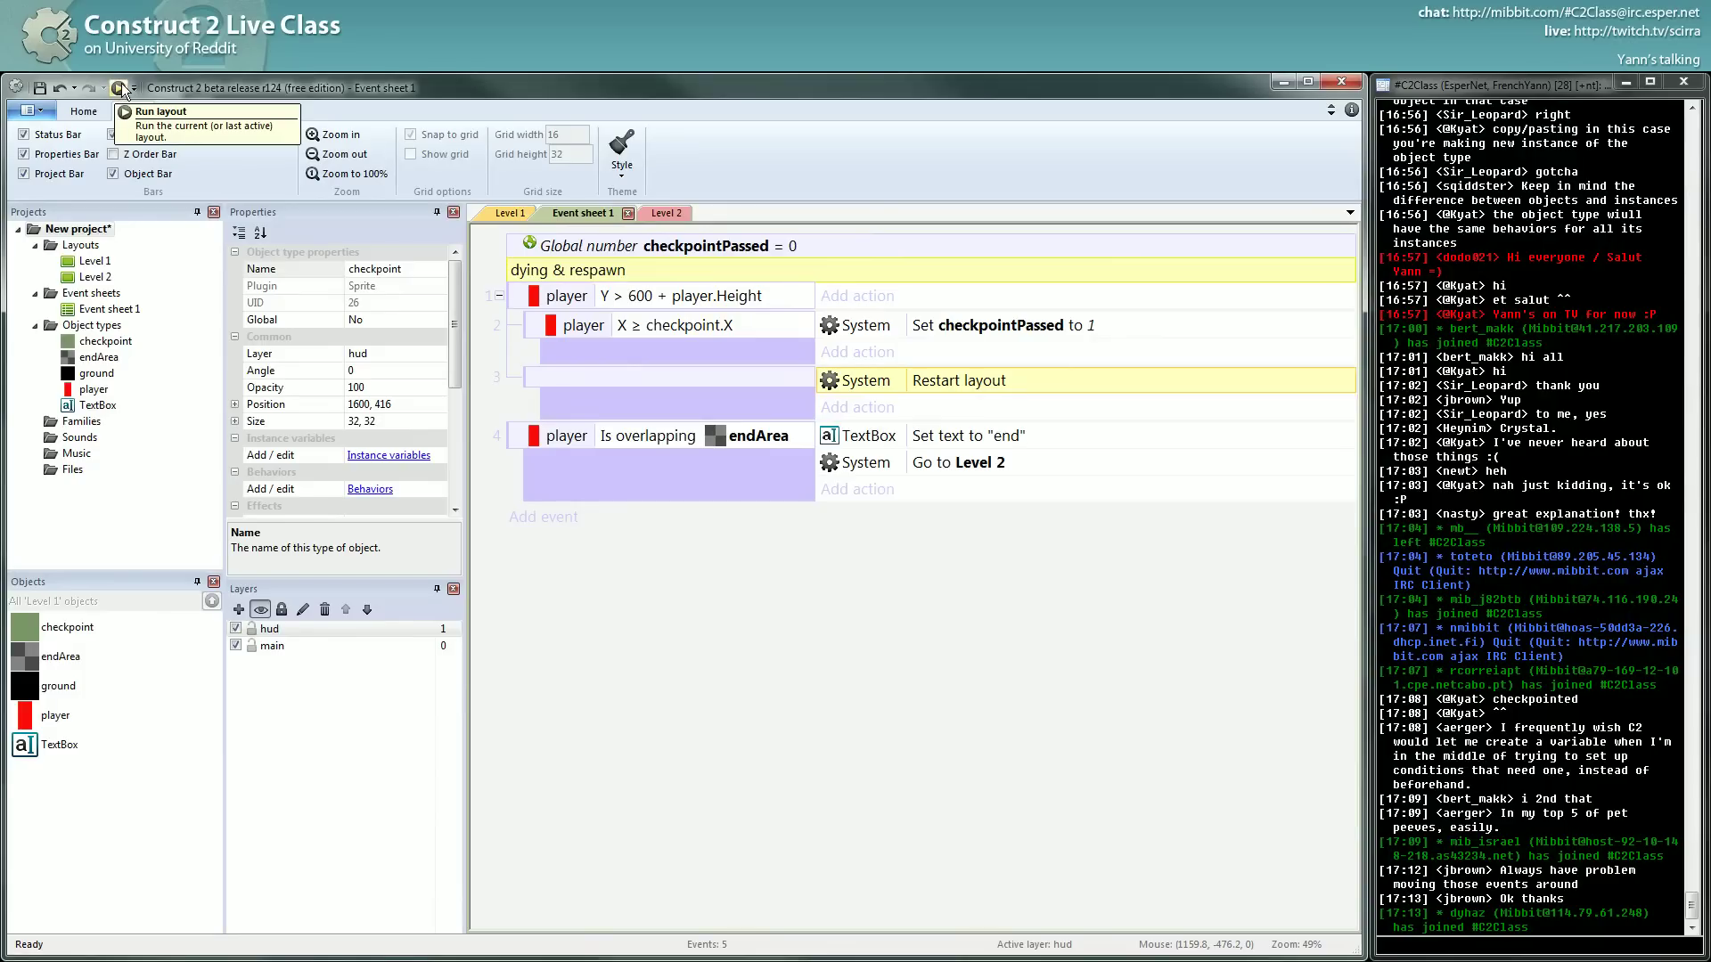
click(985, 333)
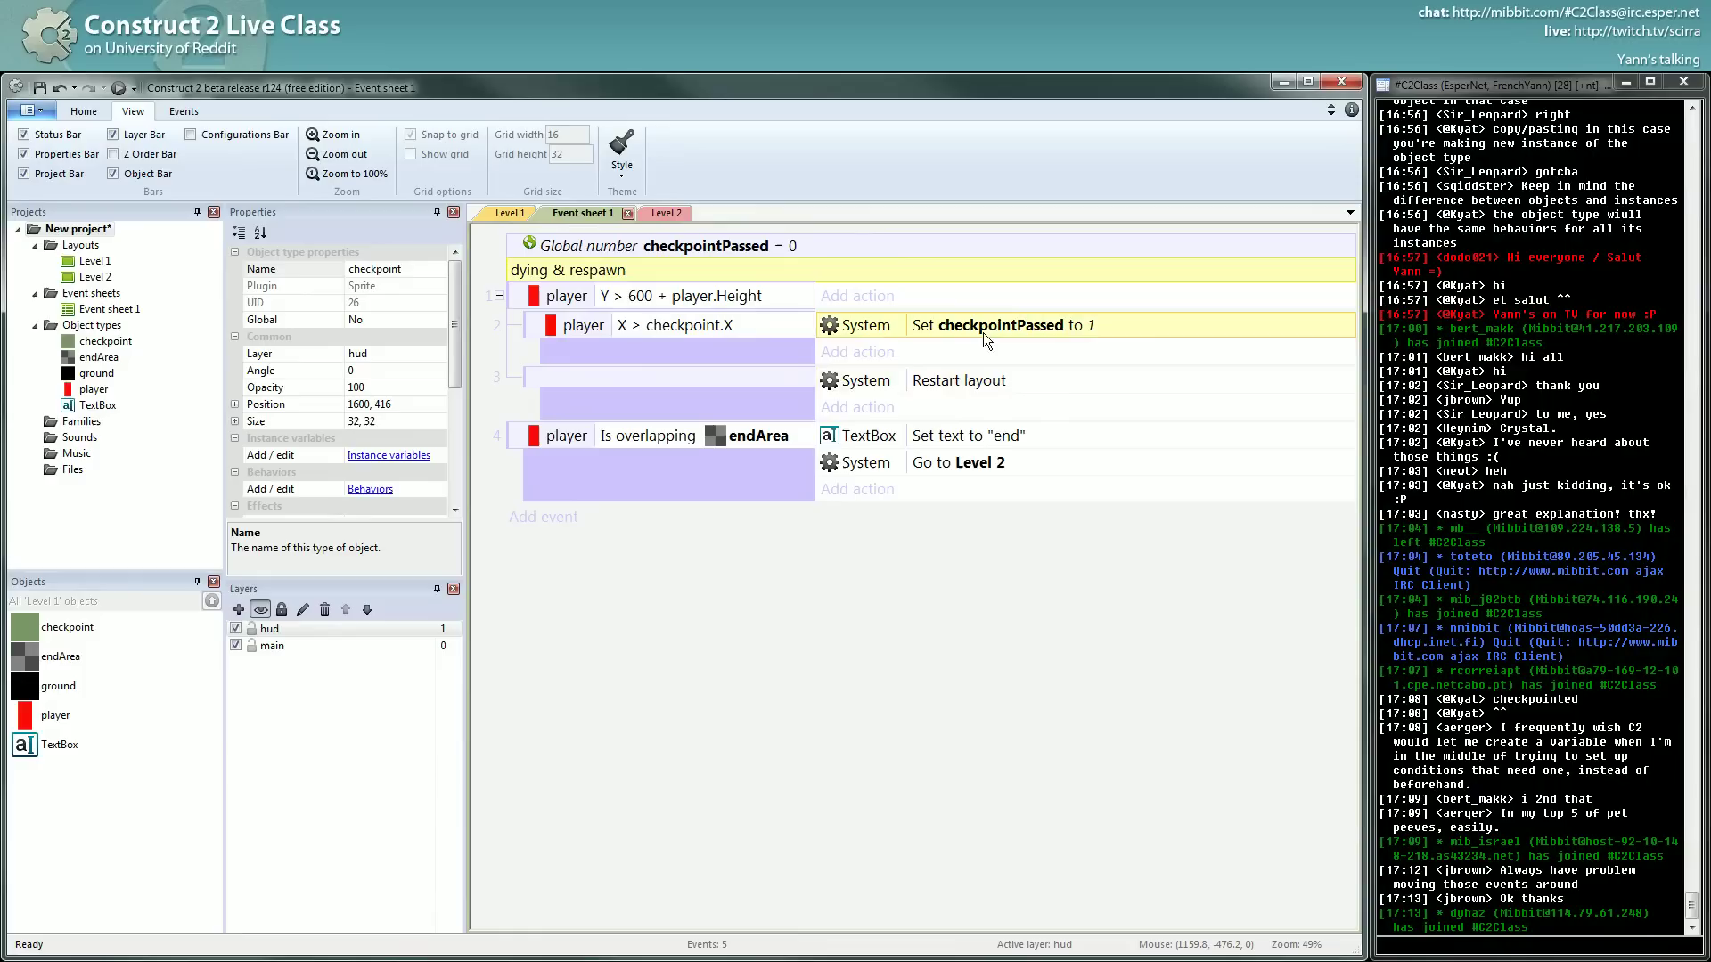
click(1253, 785)
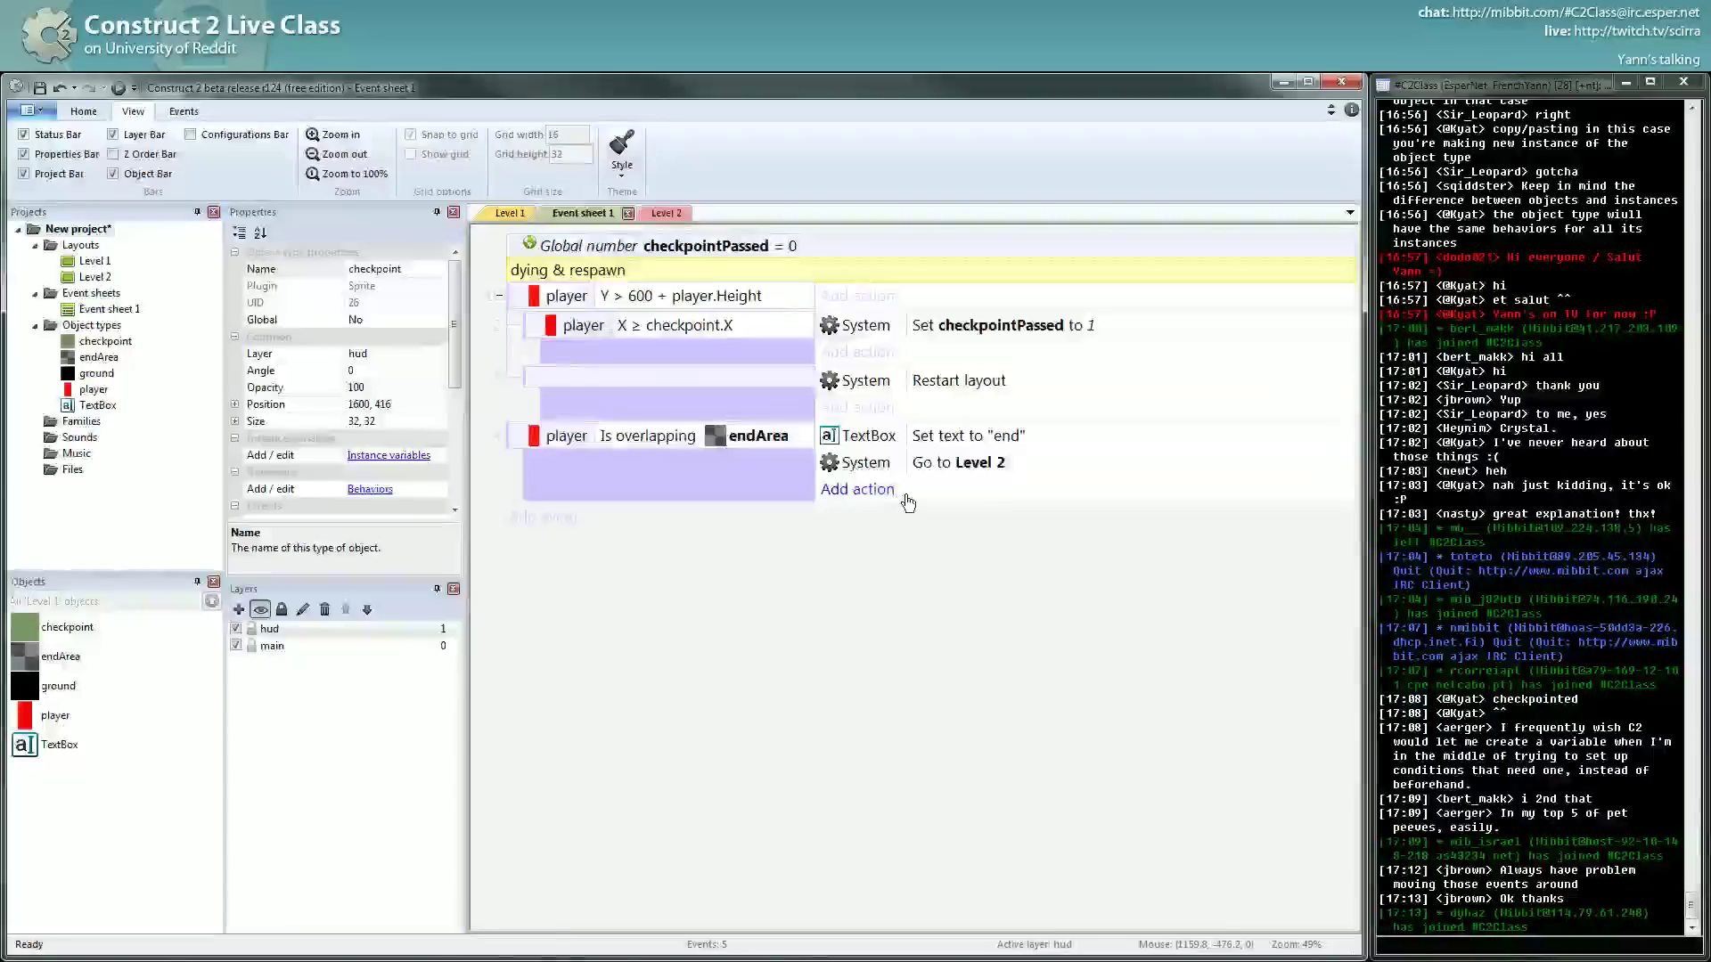
click(940, 324)
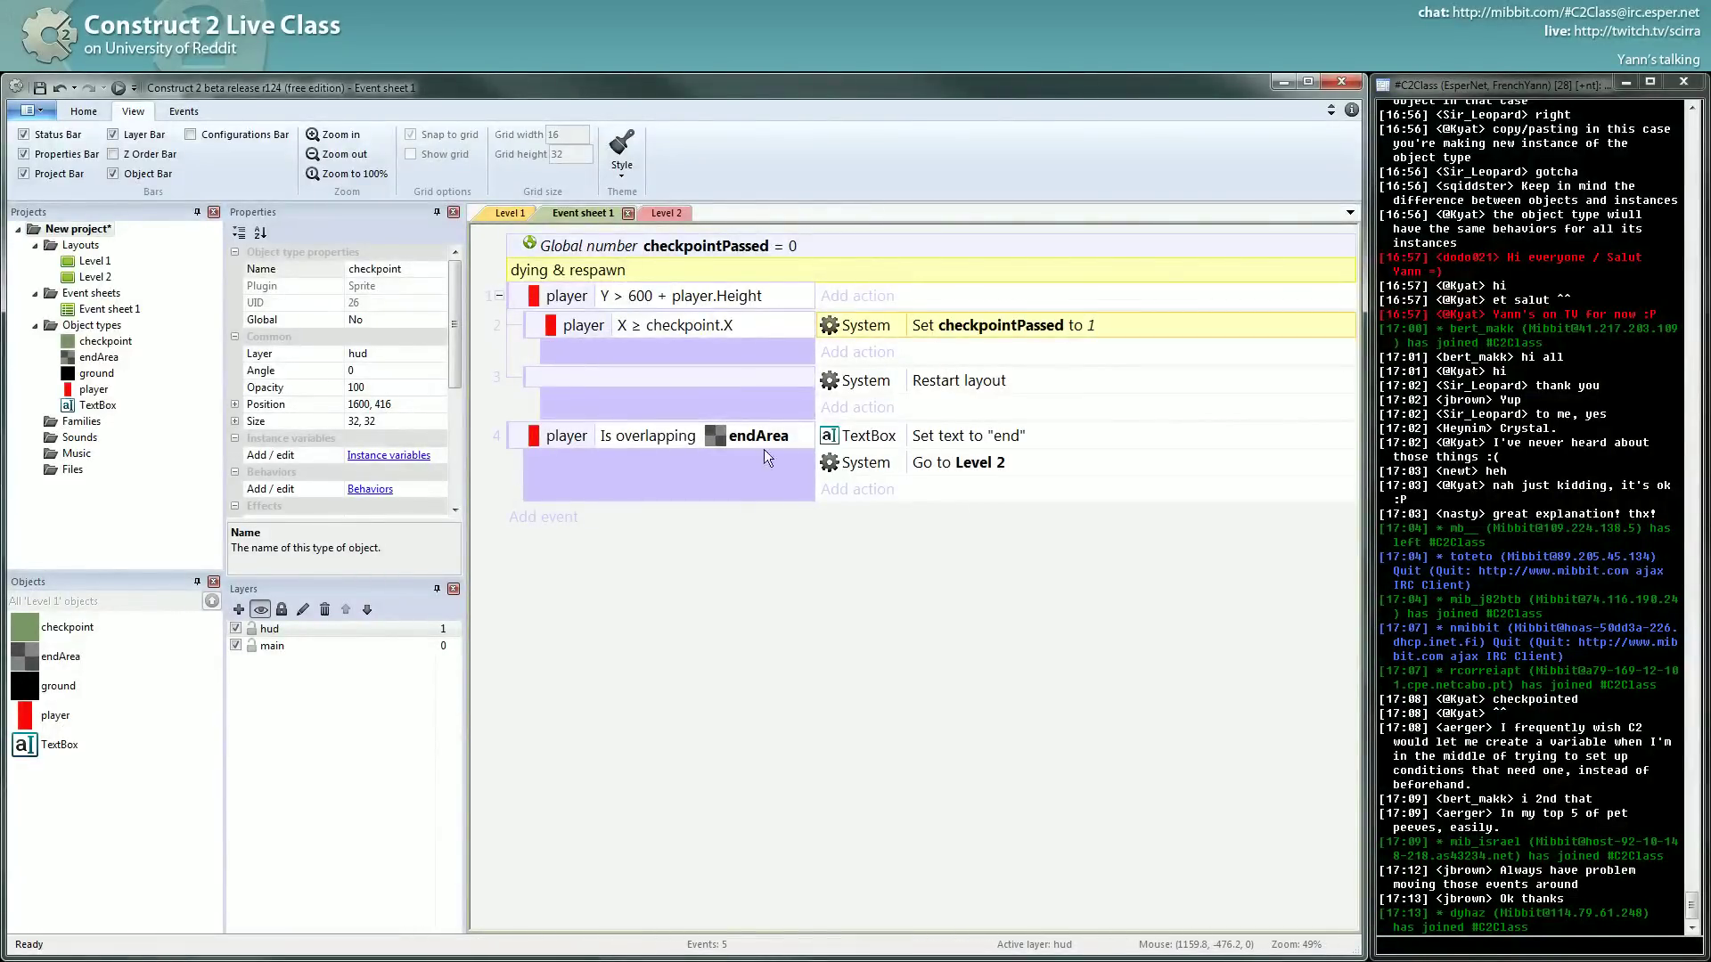
right_click(632, 565)
Add a System On start of layout event and move it to the top of the sheet.
click(699, 572)
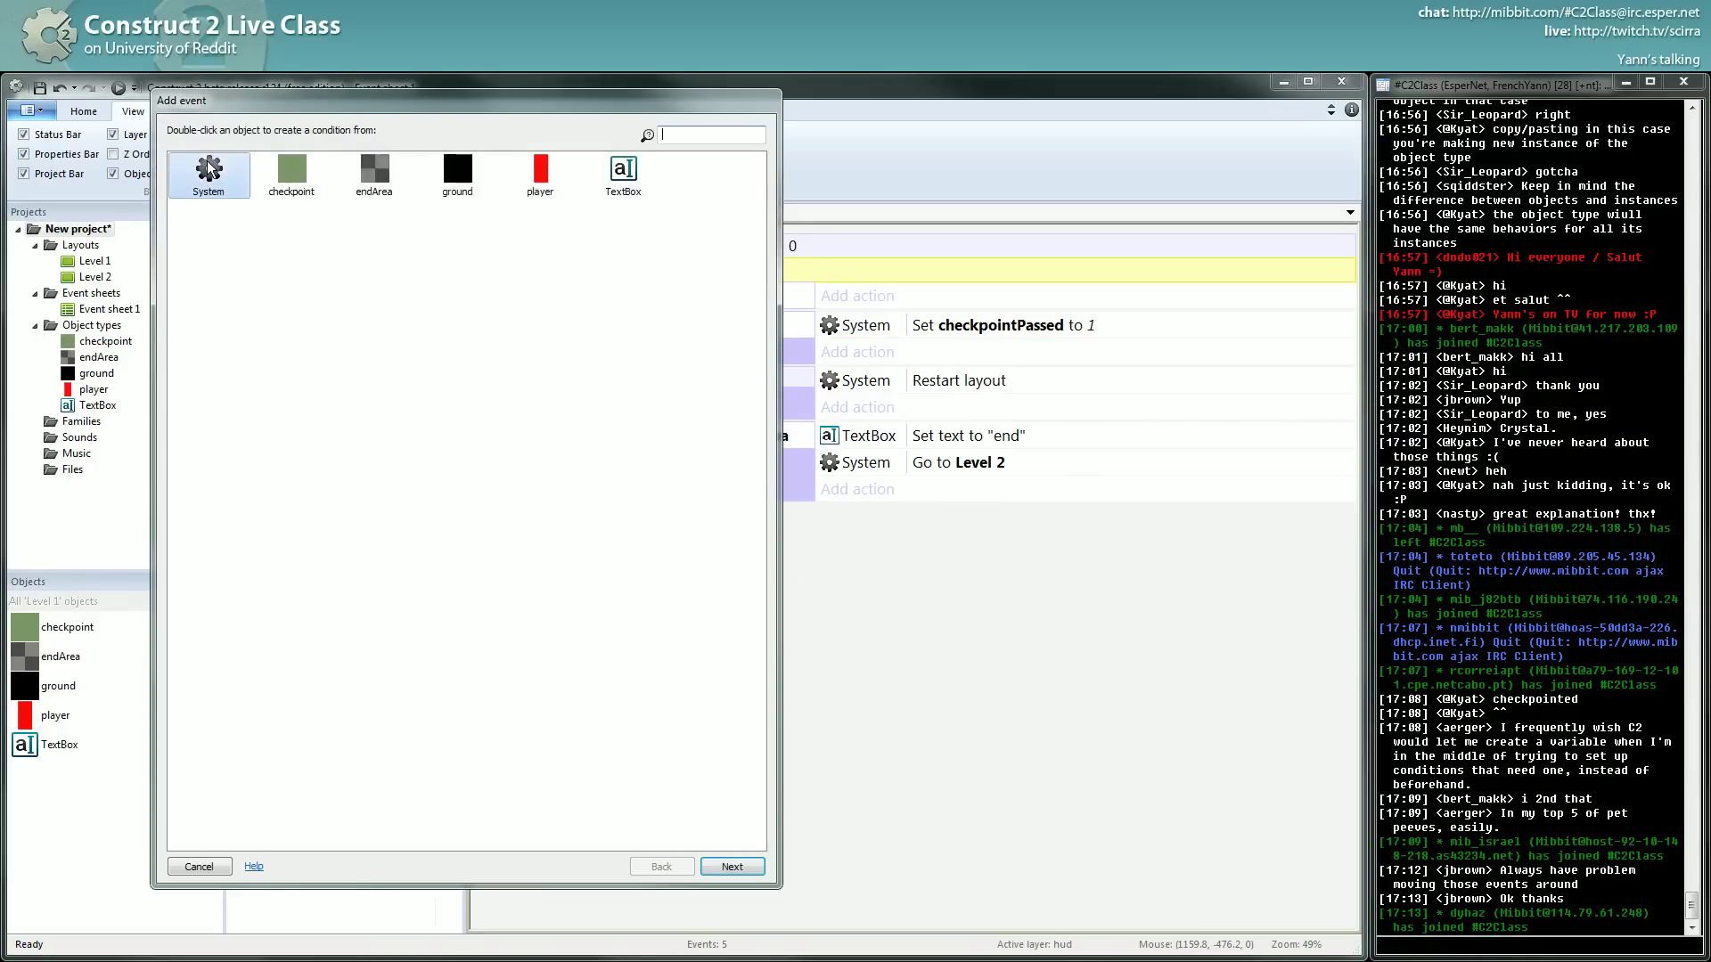
double_click(209, 171)
double_click(597, 609)
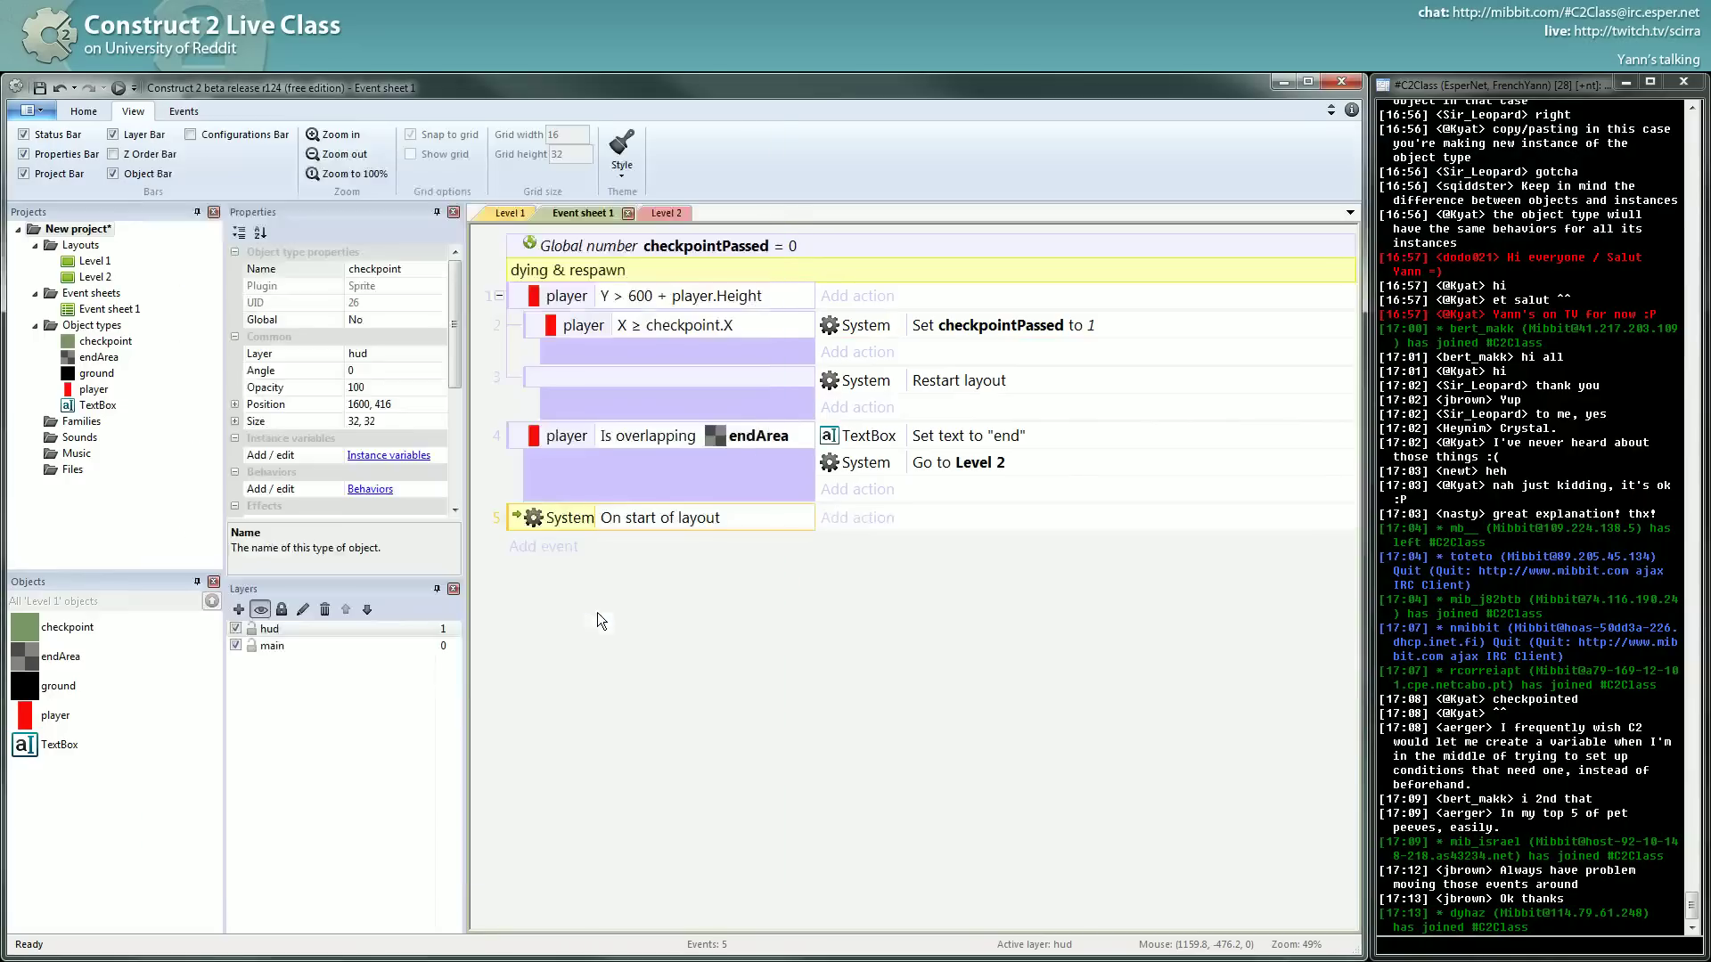
drag(521, 519, 508, 266)
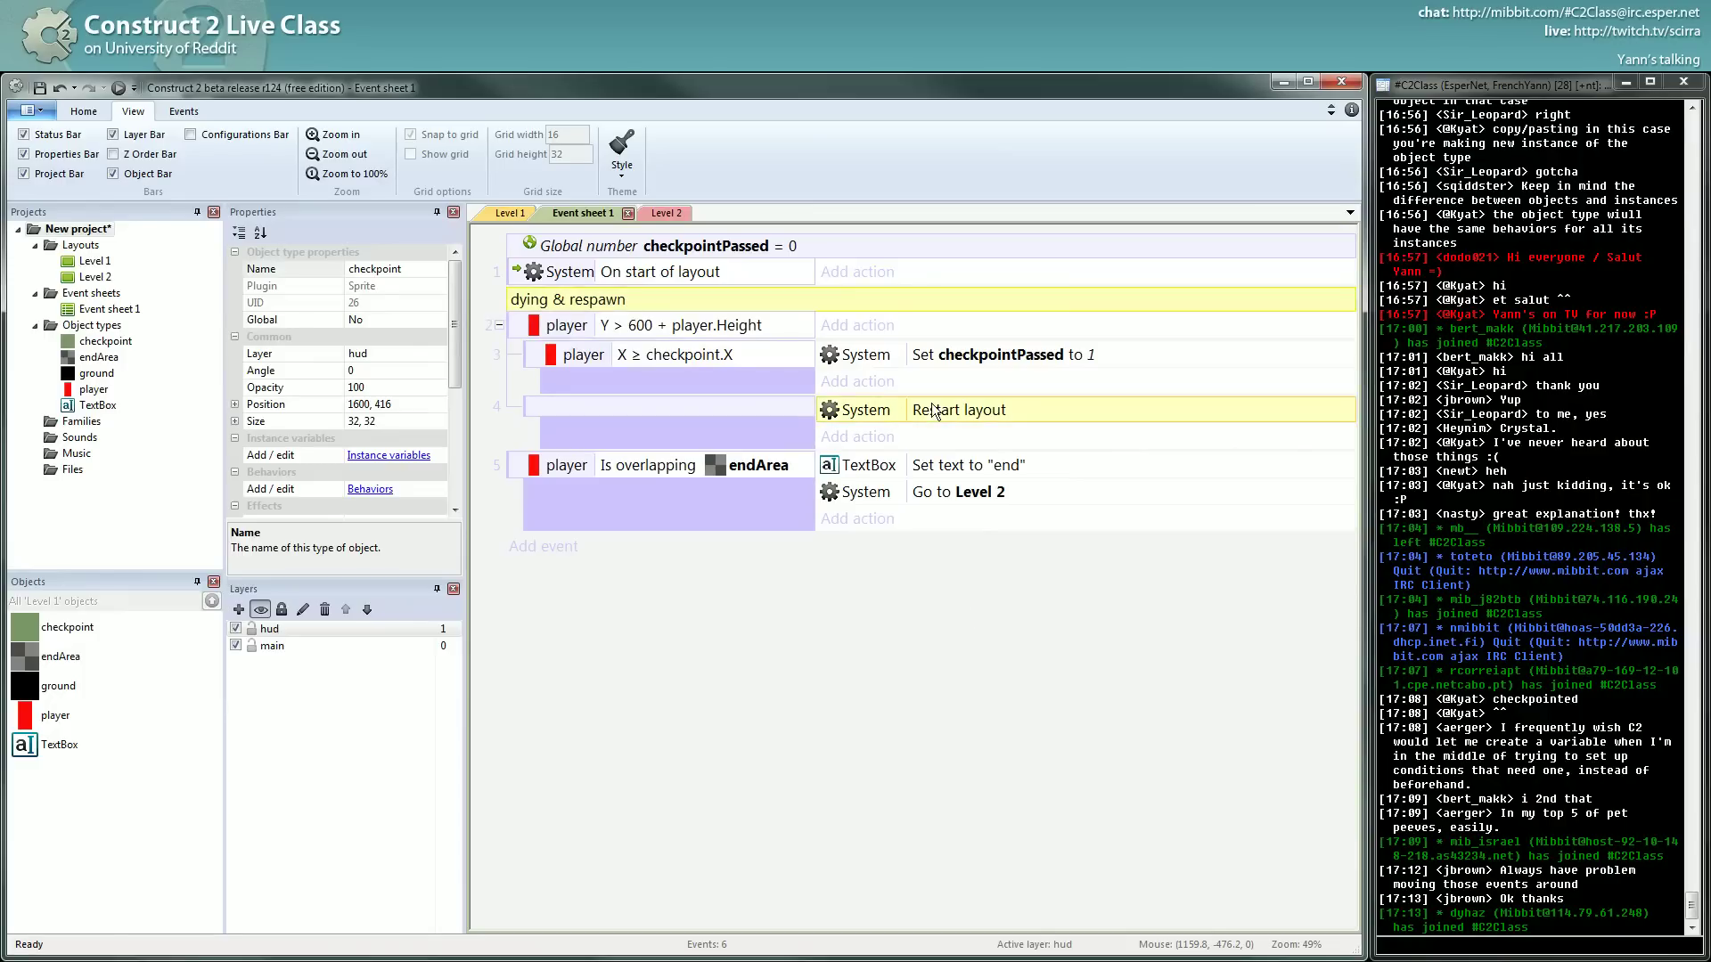
Copy the TextBox set-text action into it and replace its "end" text with checkpointPassed.
click(878, 410)
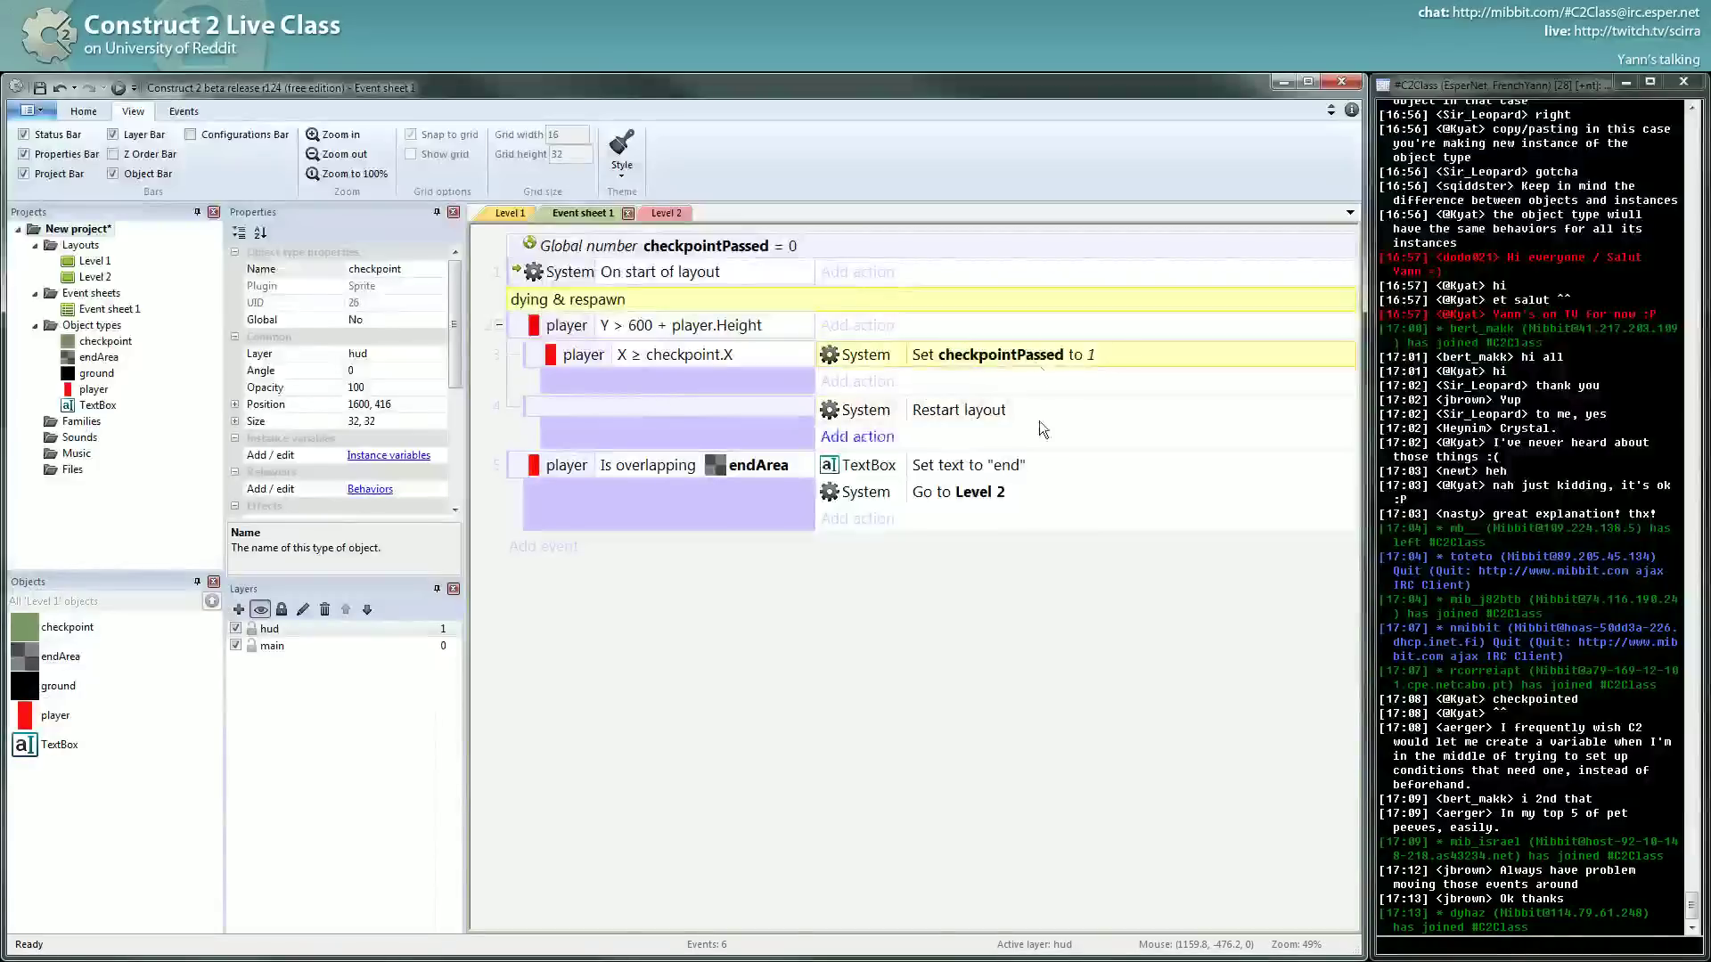
click(991, 464)
ctrl+drag(991, 464, 934, 274)
double_click(986, 275)
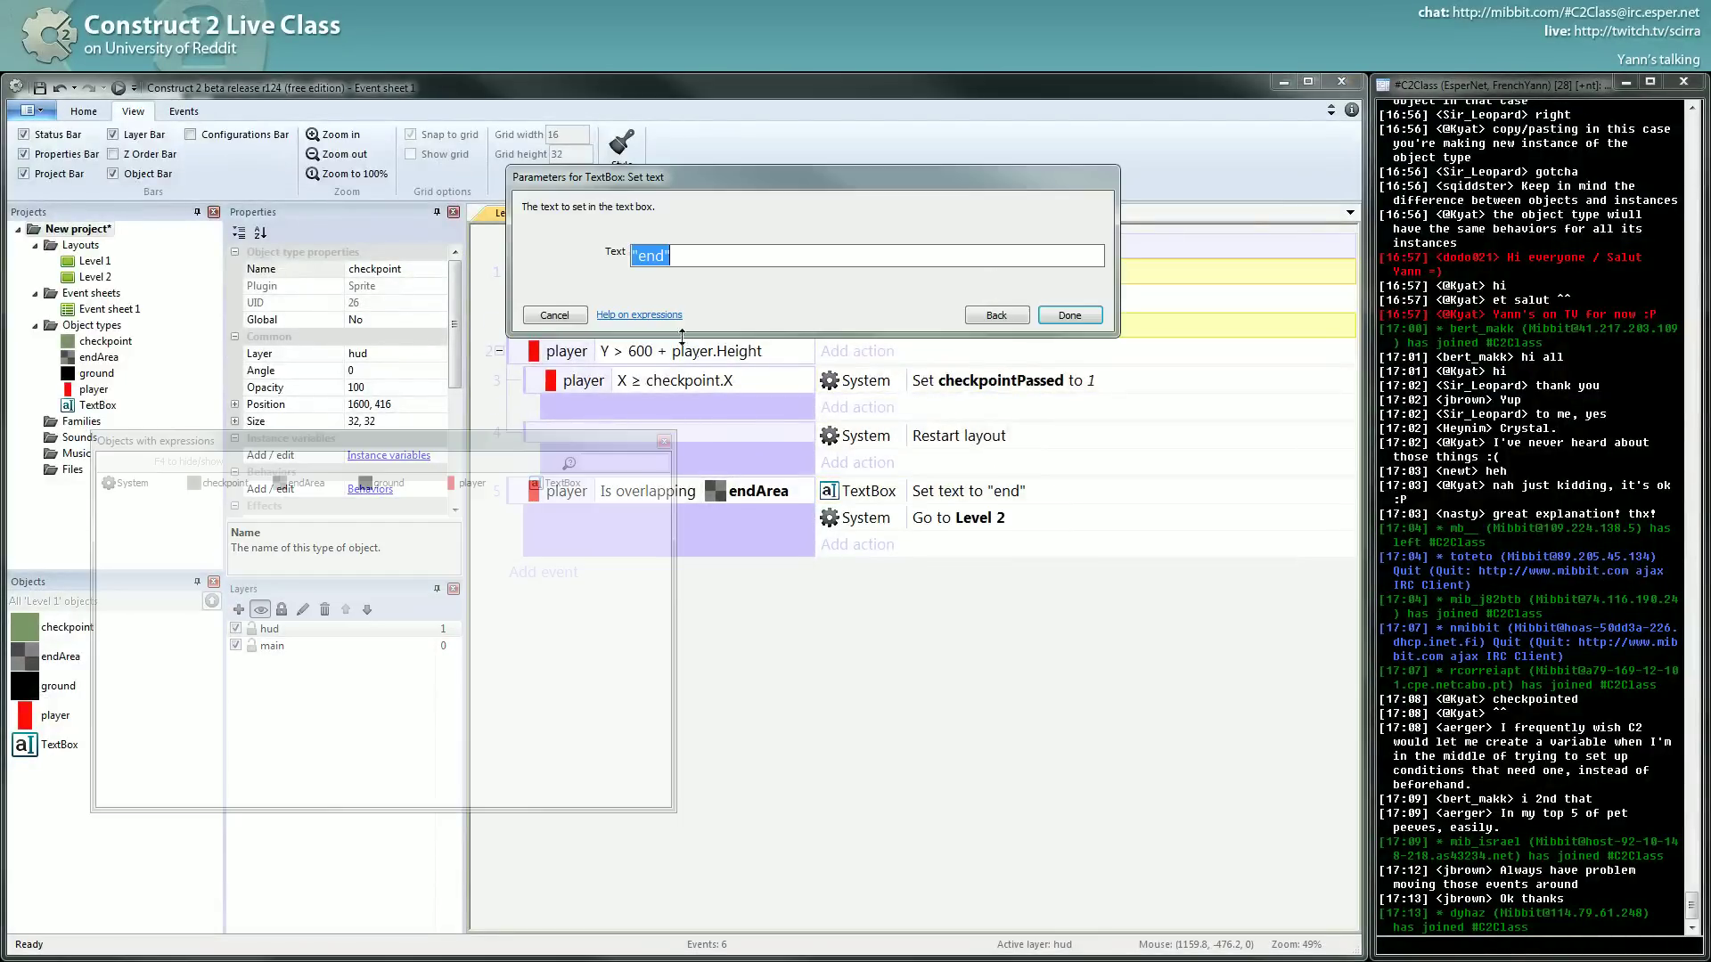
click(668, 251)
key(shift+Left)
key(shift+Left)
key(shift+Left)
key(shift+Left)
key(shift+Right)
key(ctrl+a)
key(BackSpace)
text(checkpointPassed)
Confirm the checkpointPassed text, add a 'passed the checkpoint' comment above the checkpoint sub-event, and preview.
key(Return)
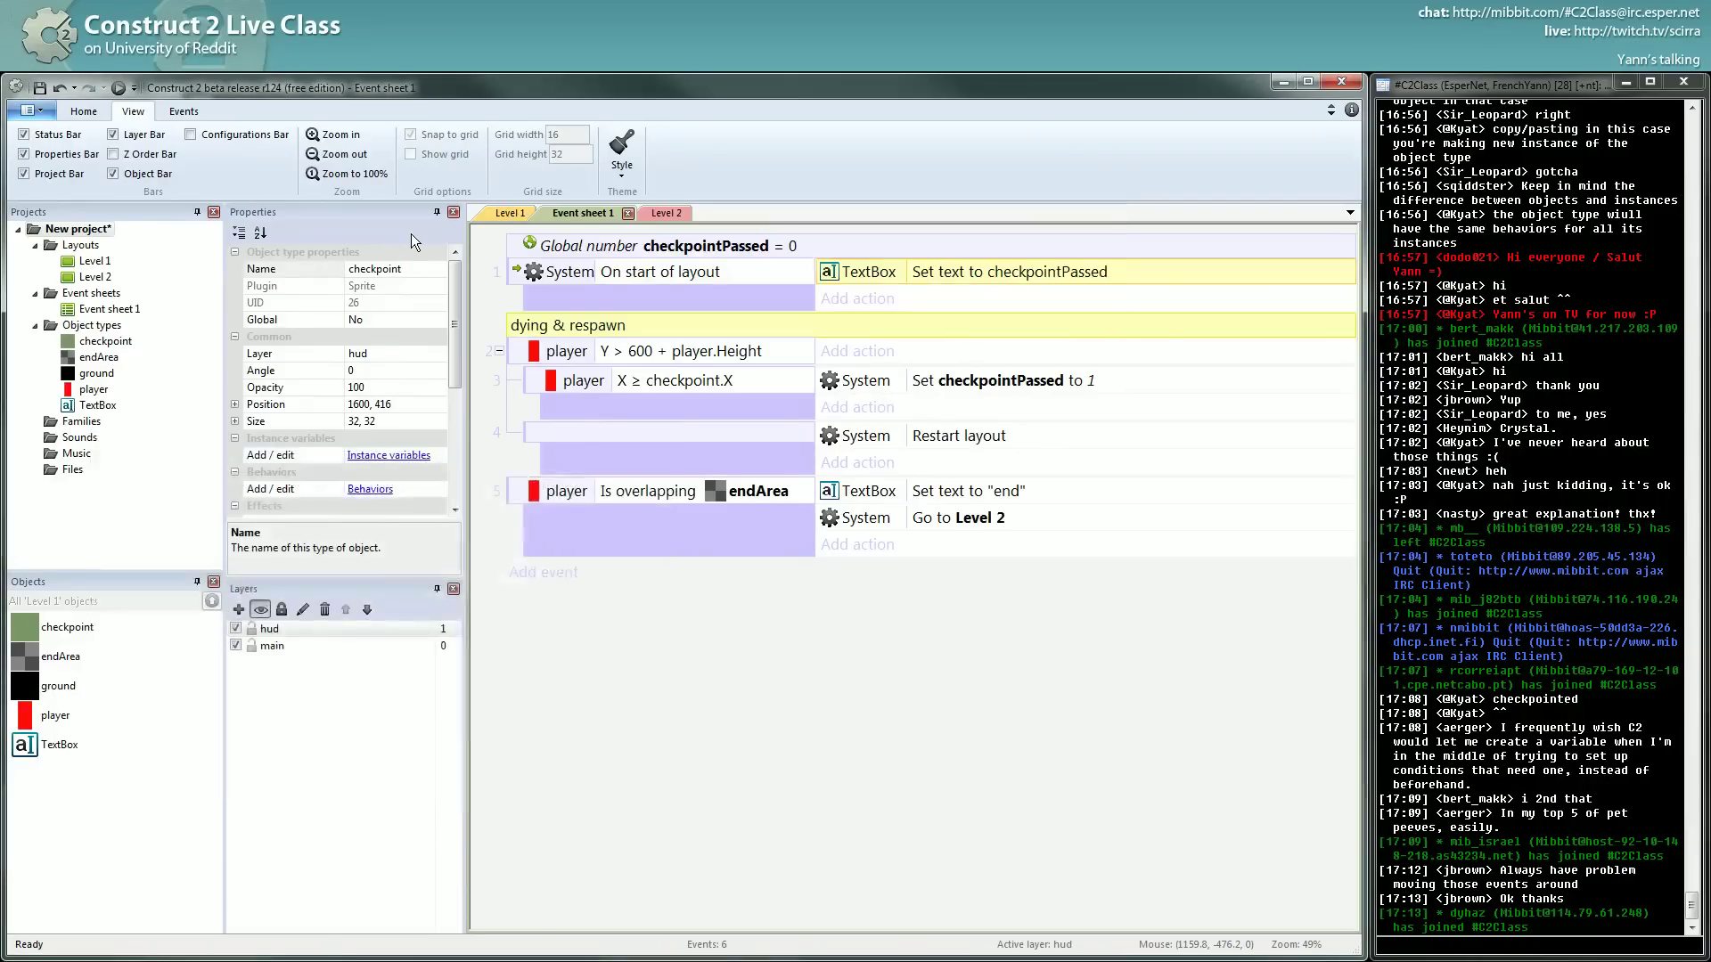
drag(606, 324, 565, 366)
text(q)
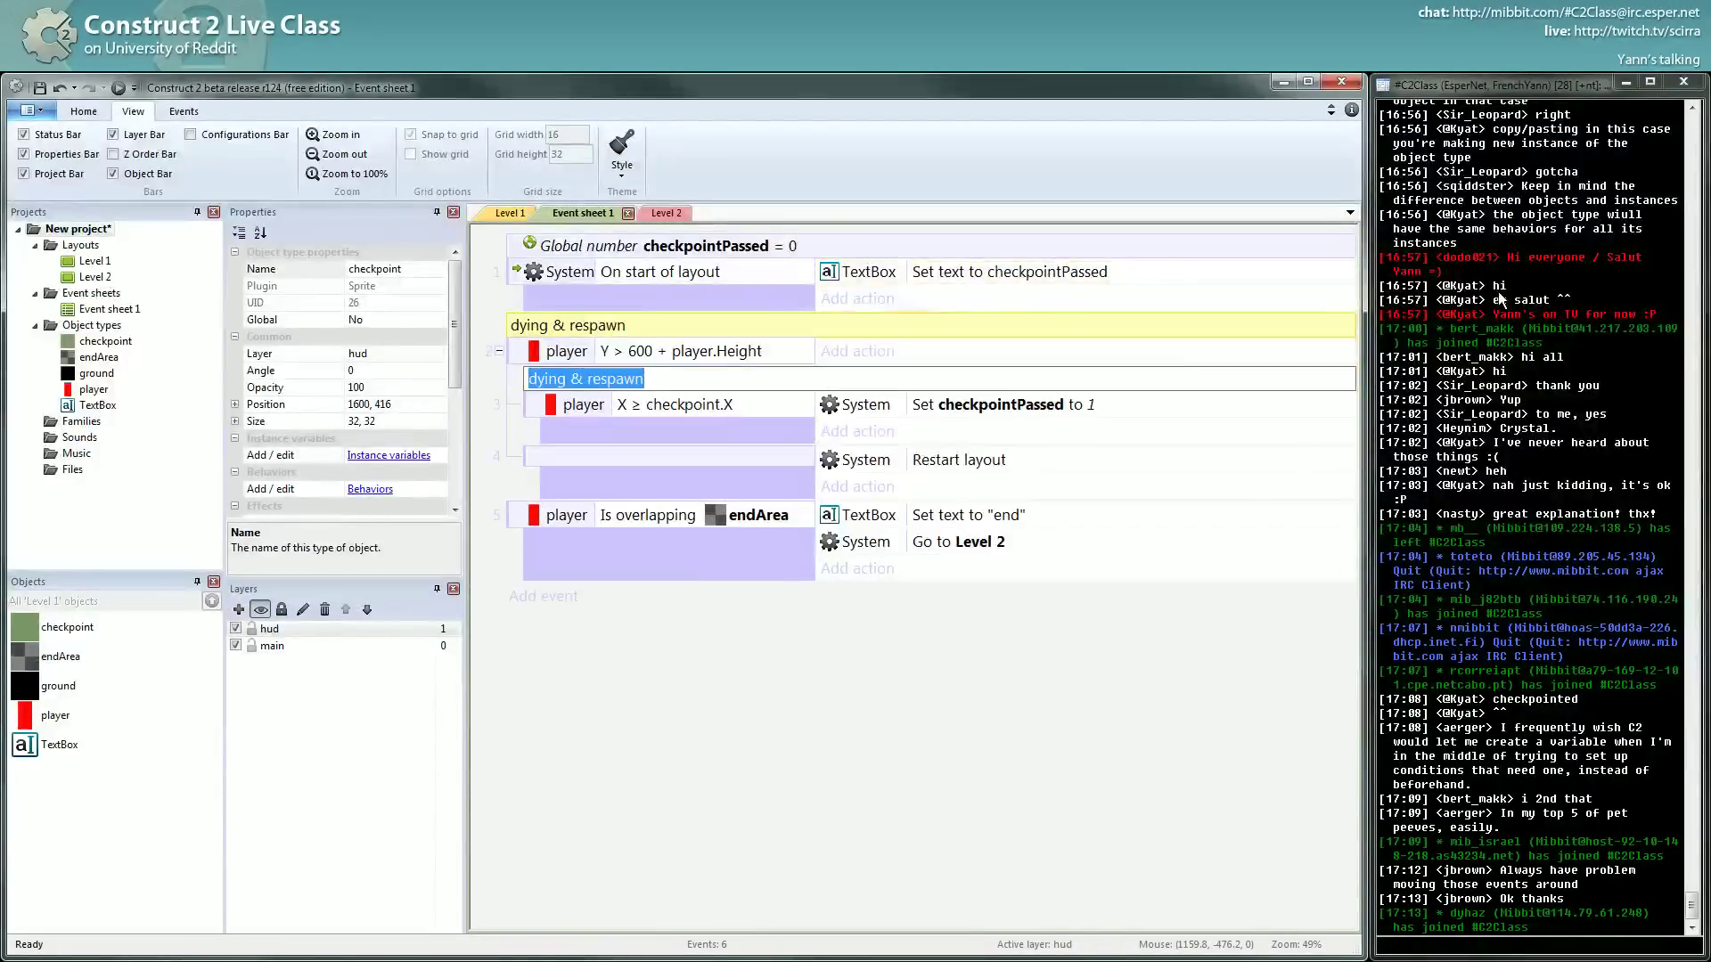
text(passed the ch)
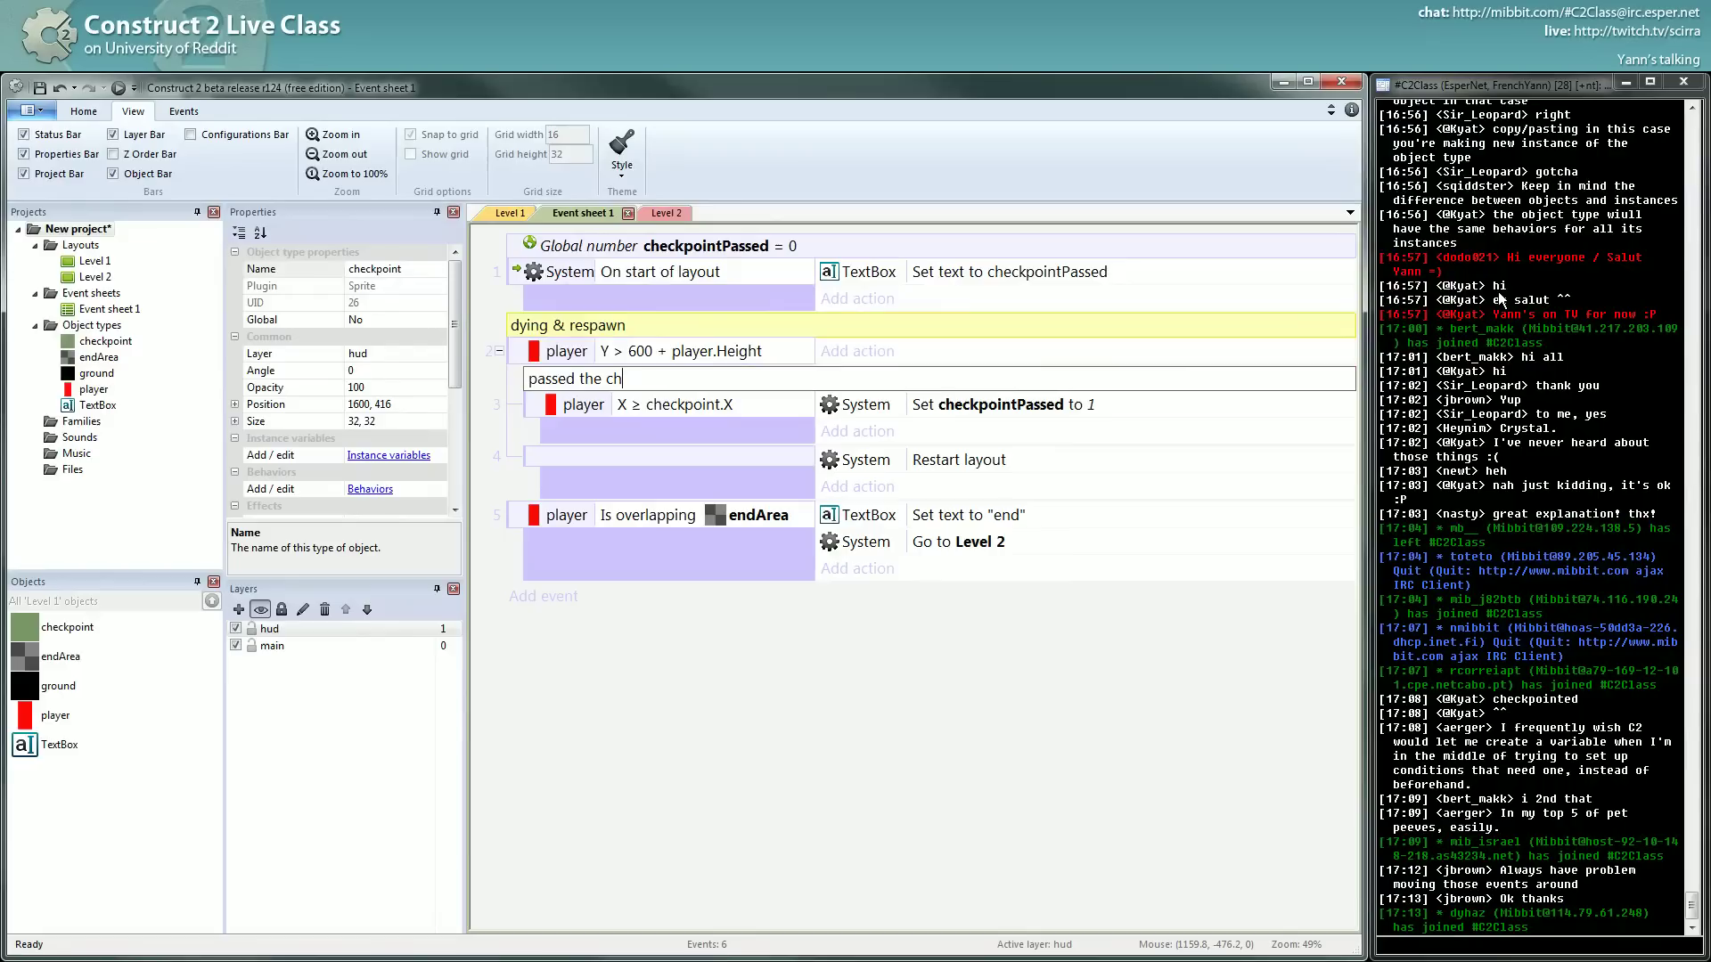
text(eckpoint)
key(Return)
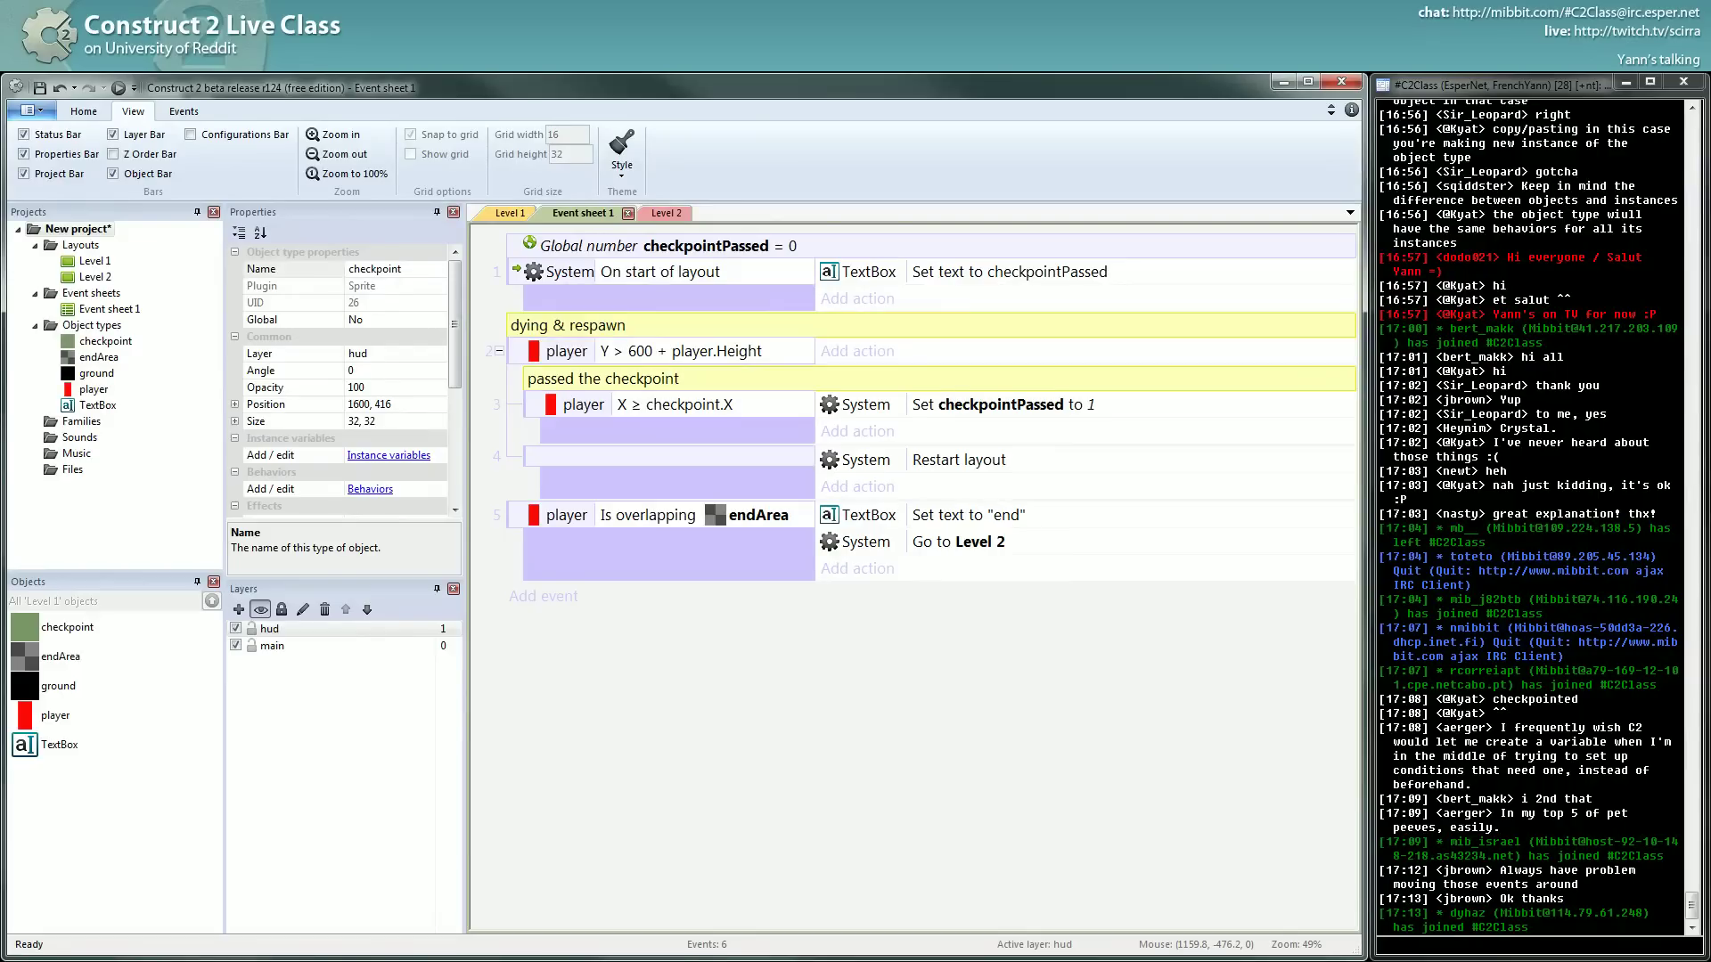
click(117, 88)
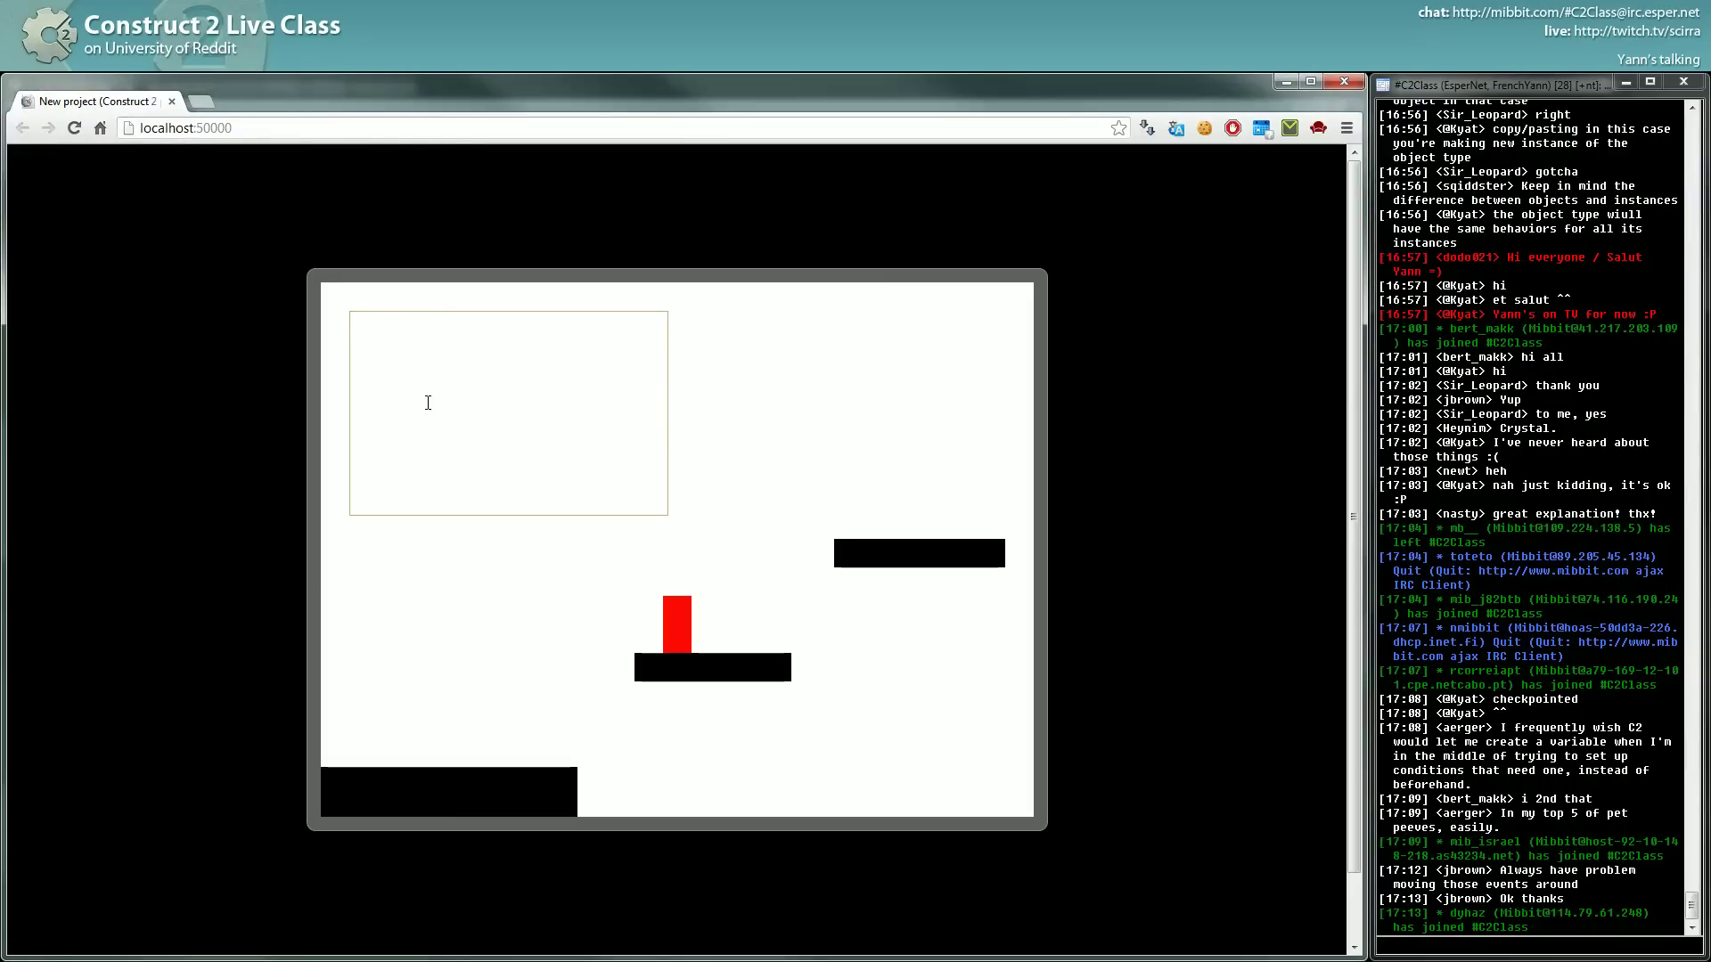
Check the preview, look over the Level 1 layout, and preview the game again.
key(alt+Tab)
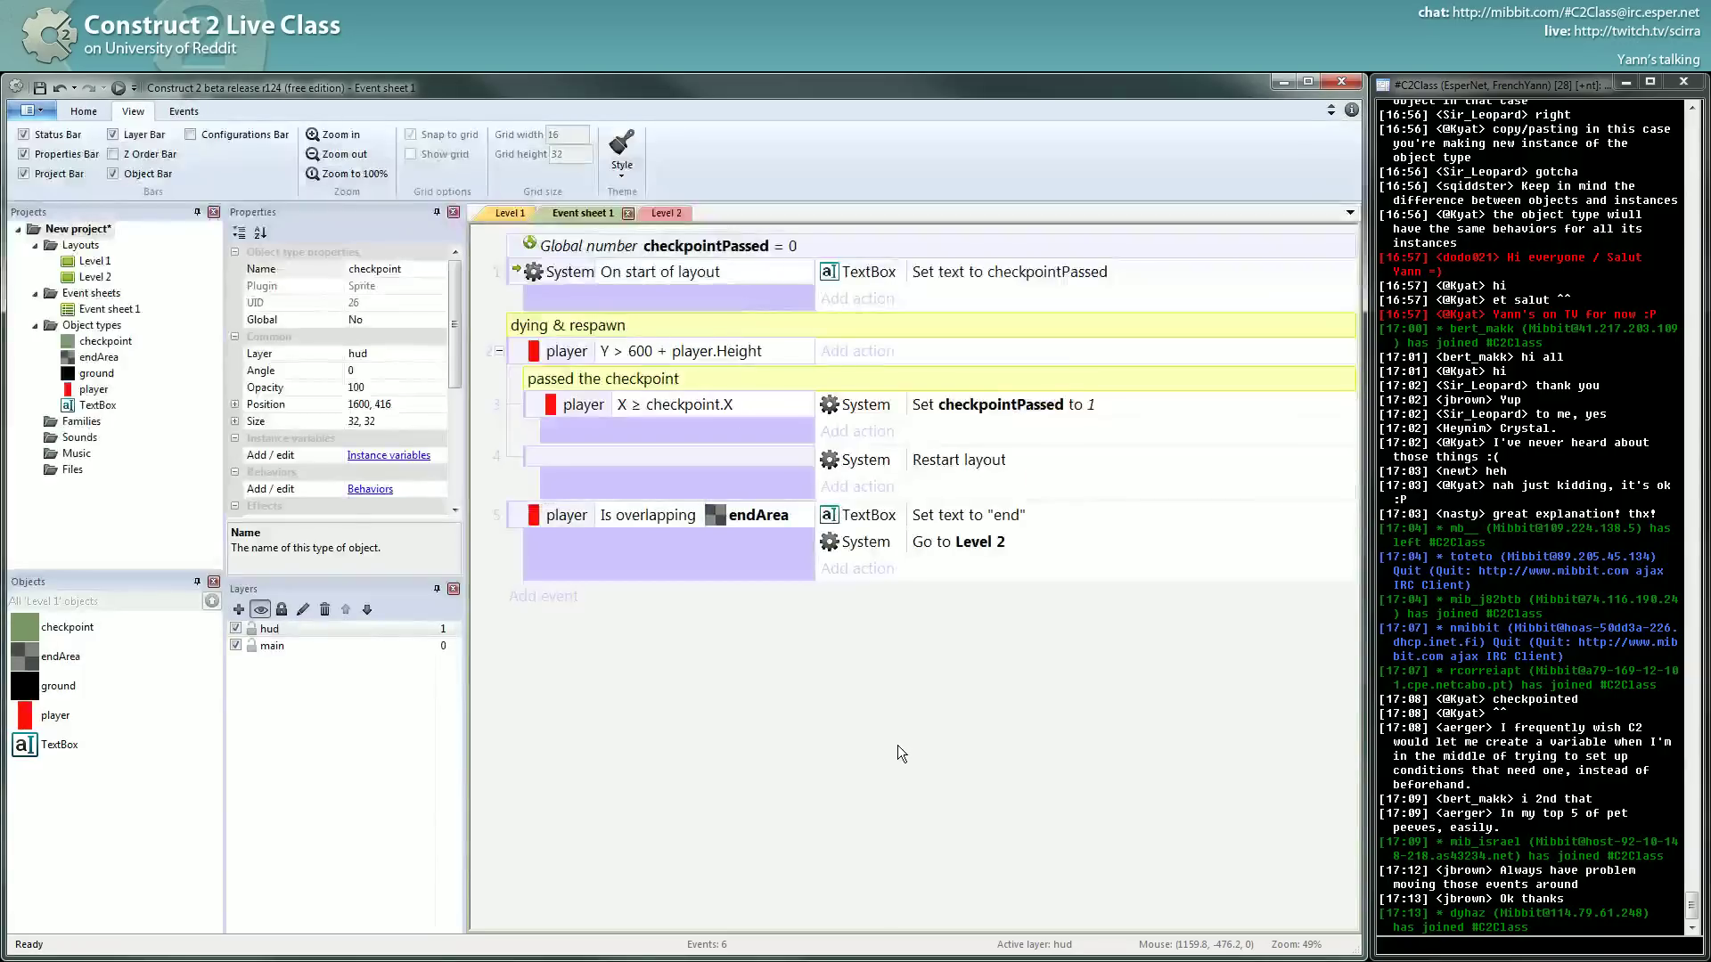
click(968, 275)
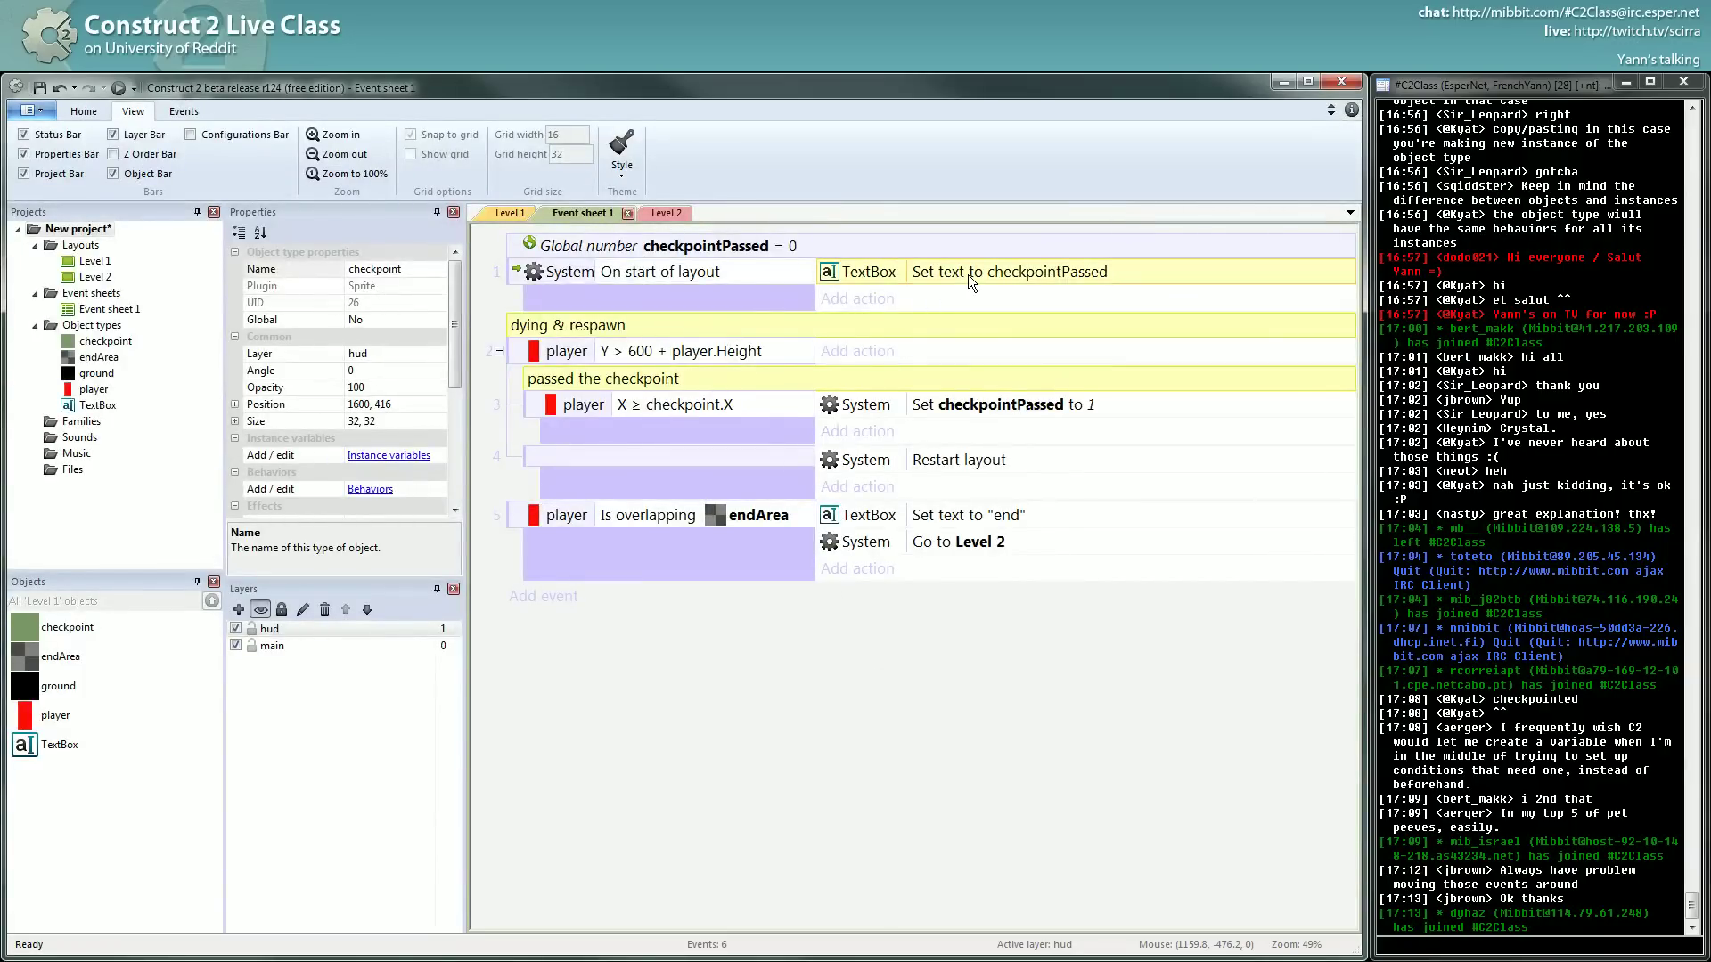
click(492, 215)
middle_drag(633, 593, 859, 580)
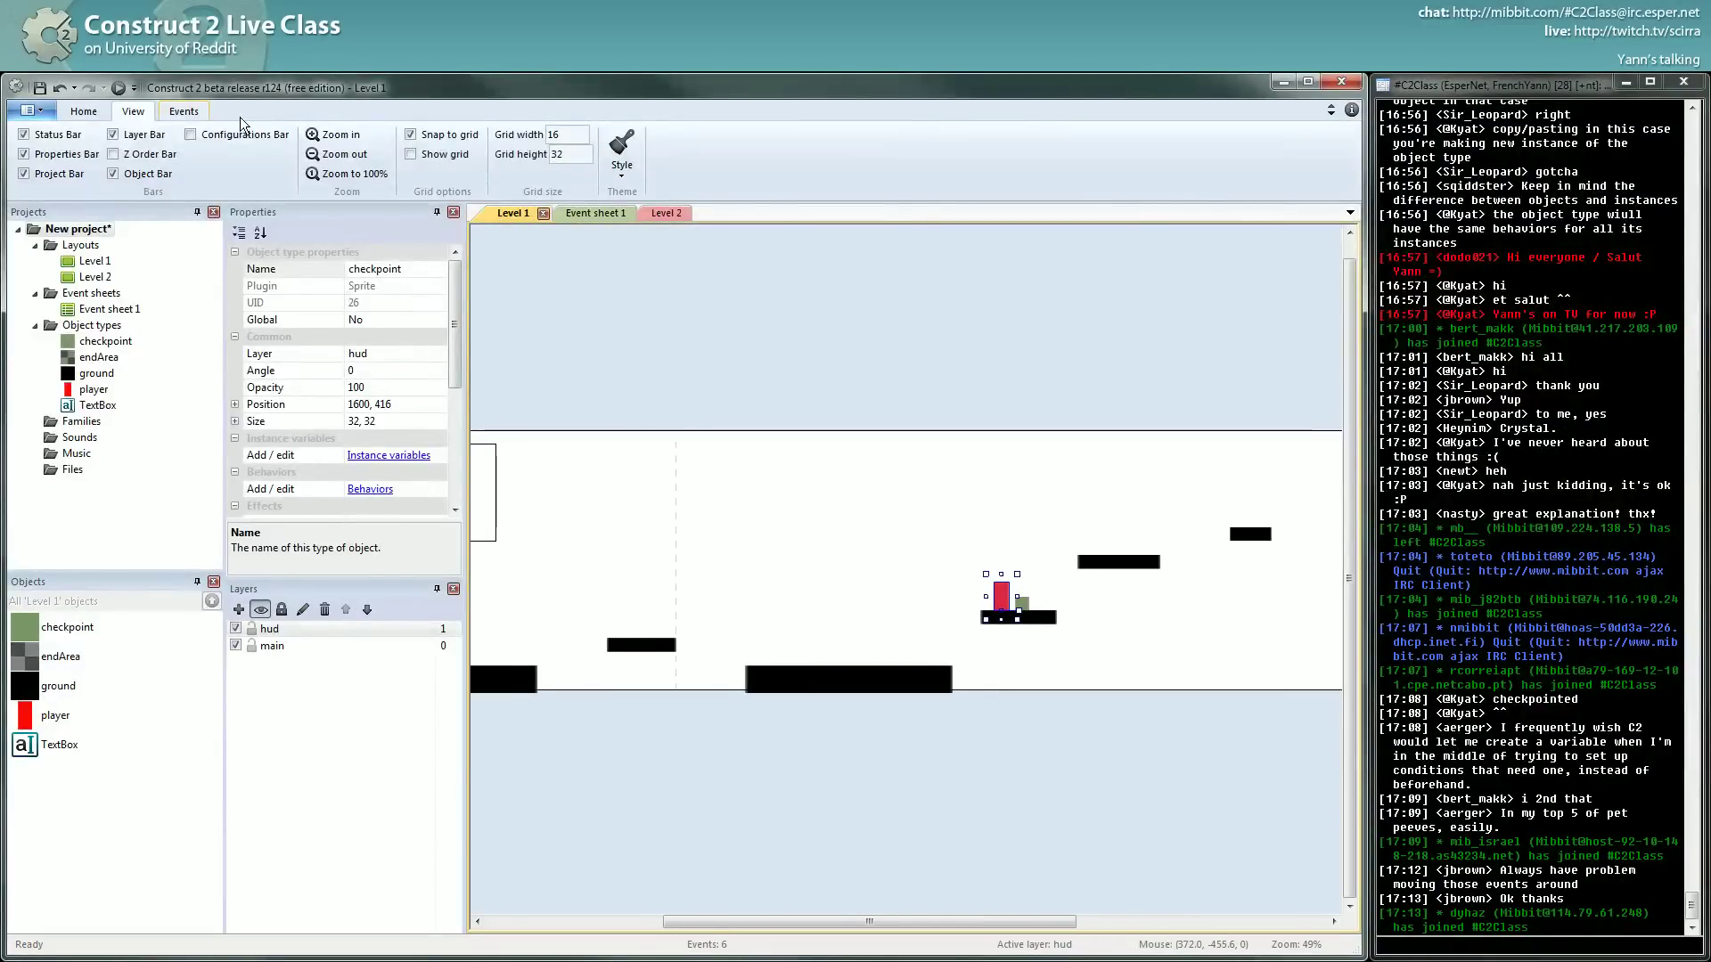
click(118, 87)
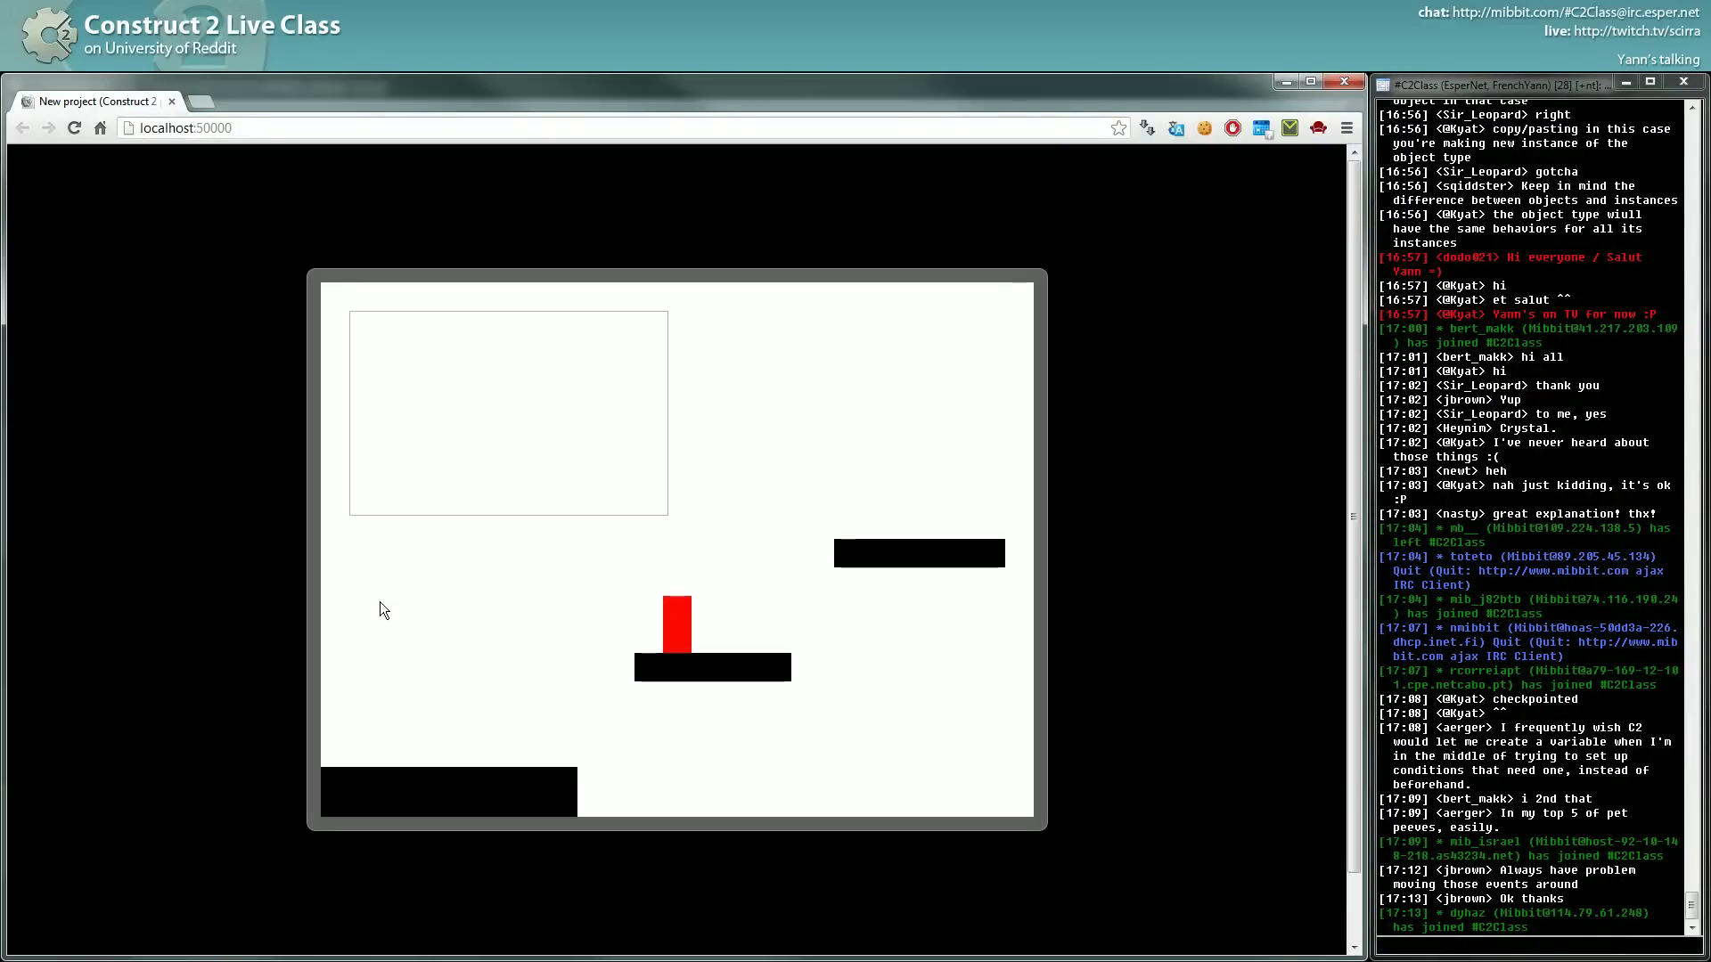
key(alt+Tab)
click(595, 213)
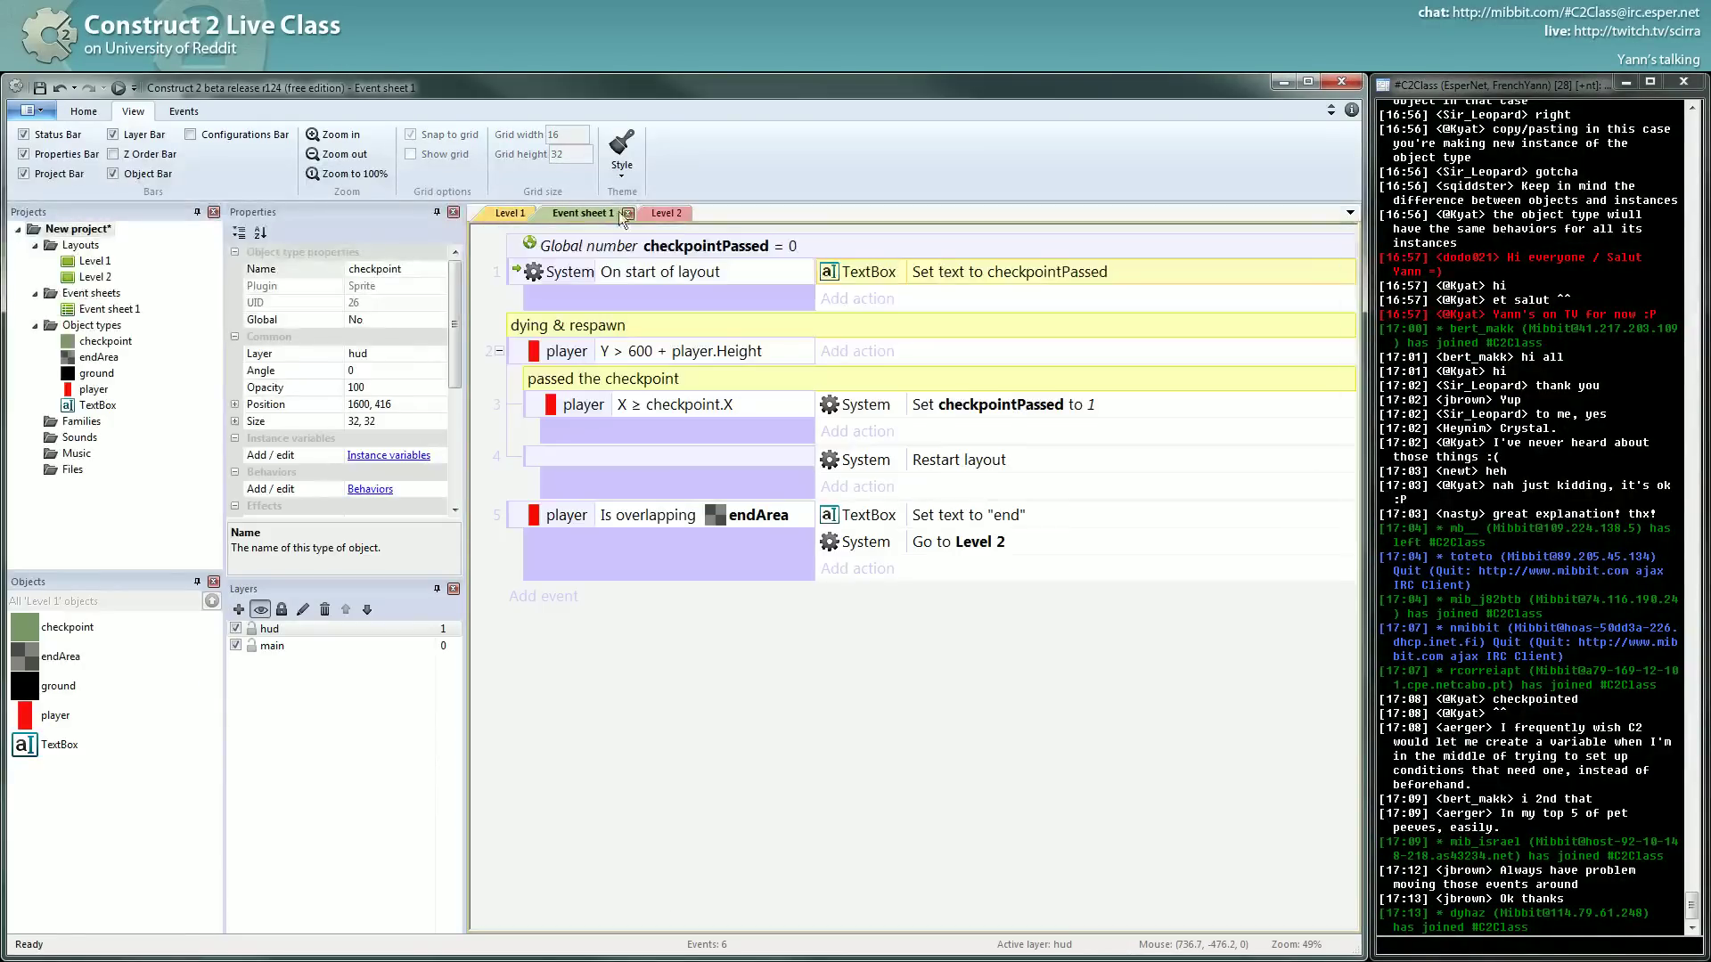
Change the set-text value to str(checkpointPassed) and preview to see 0 displayed.
double_click(980, 269)
click(797, 259)
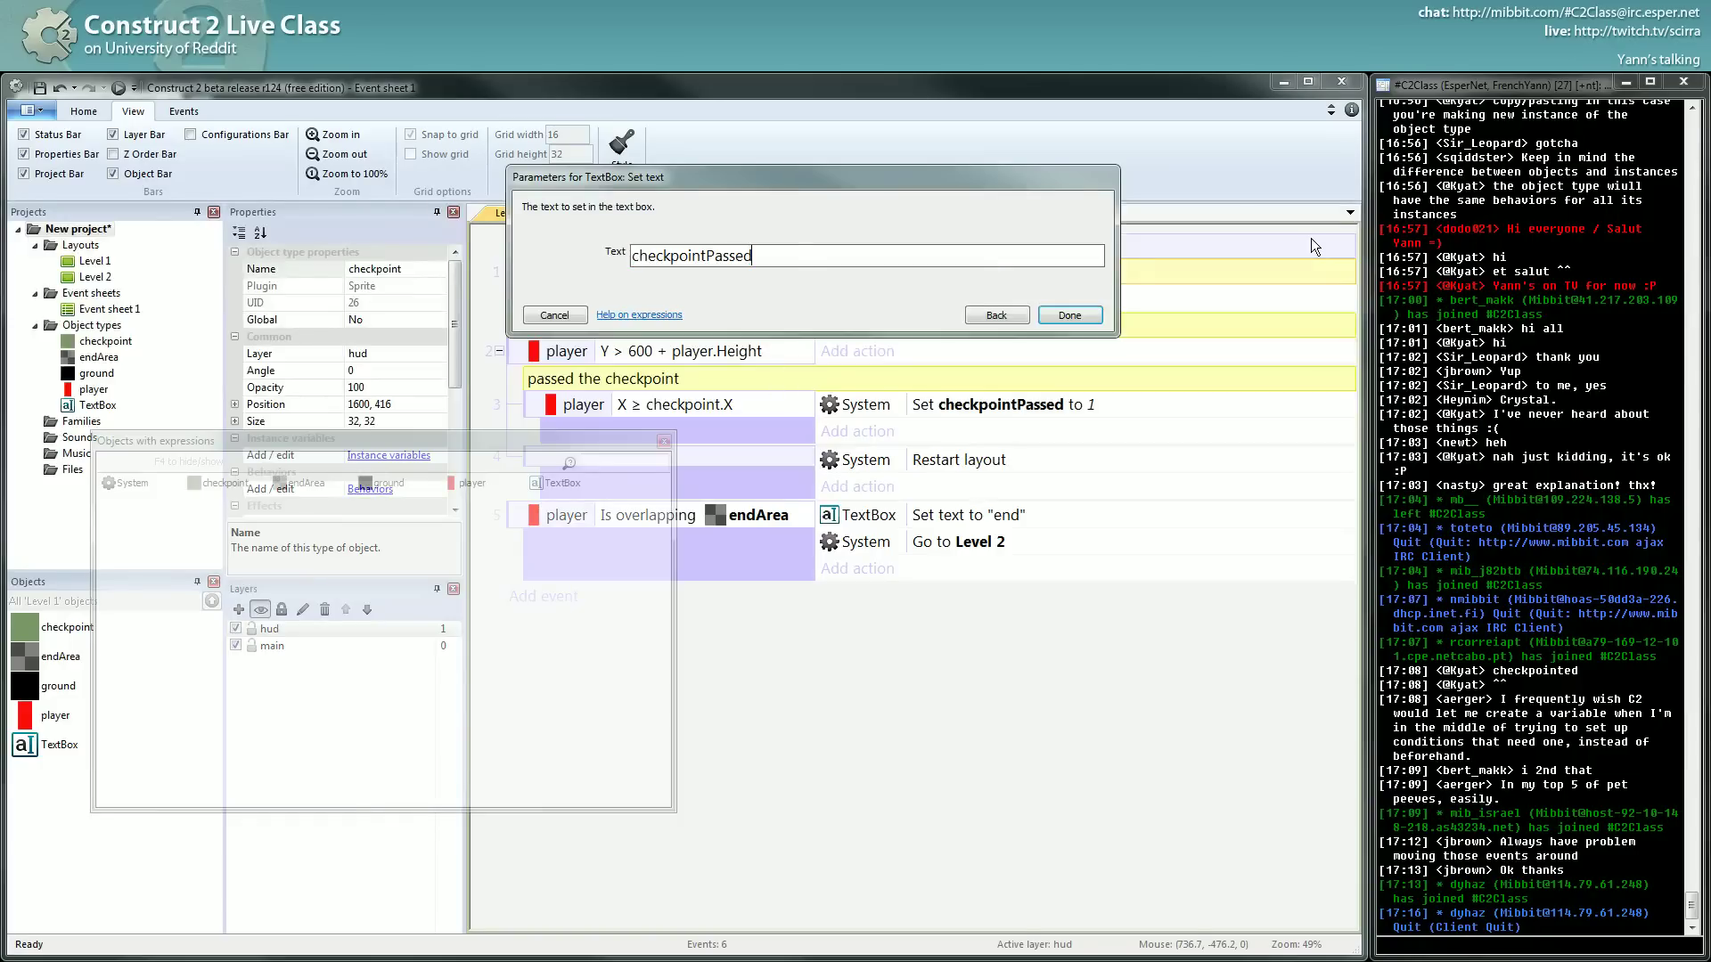
key(Home)
text(str()
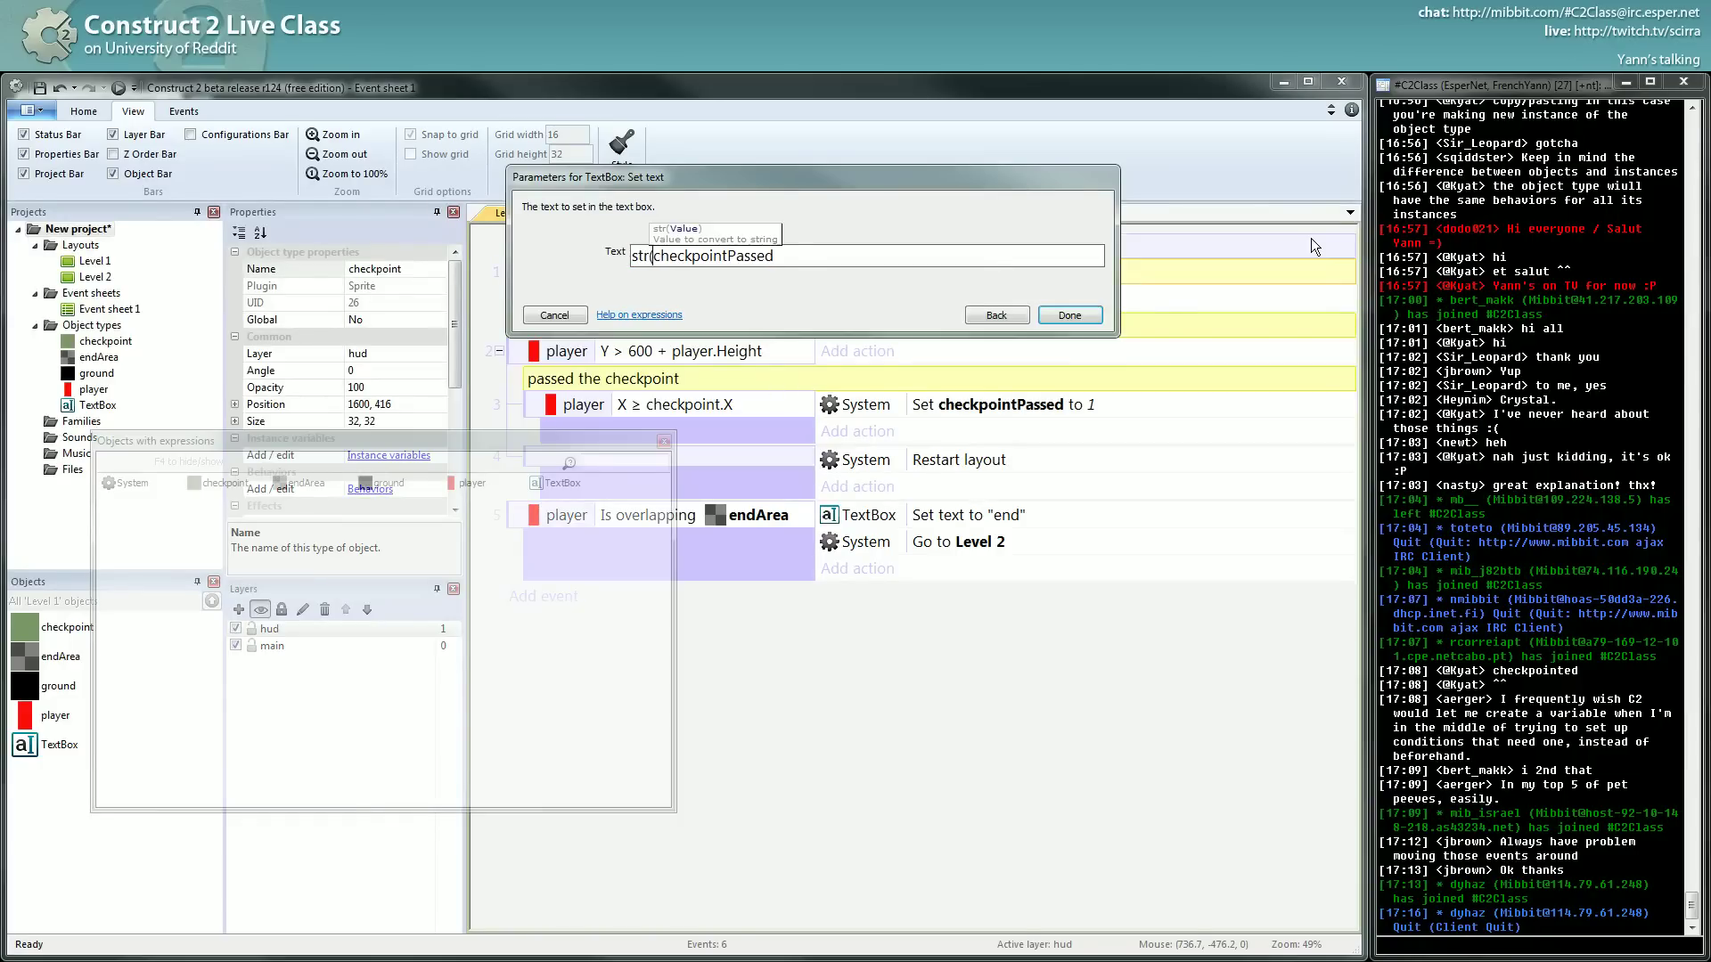
text())
key(Return)
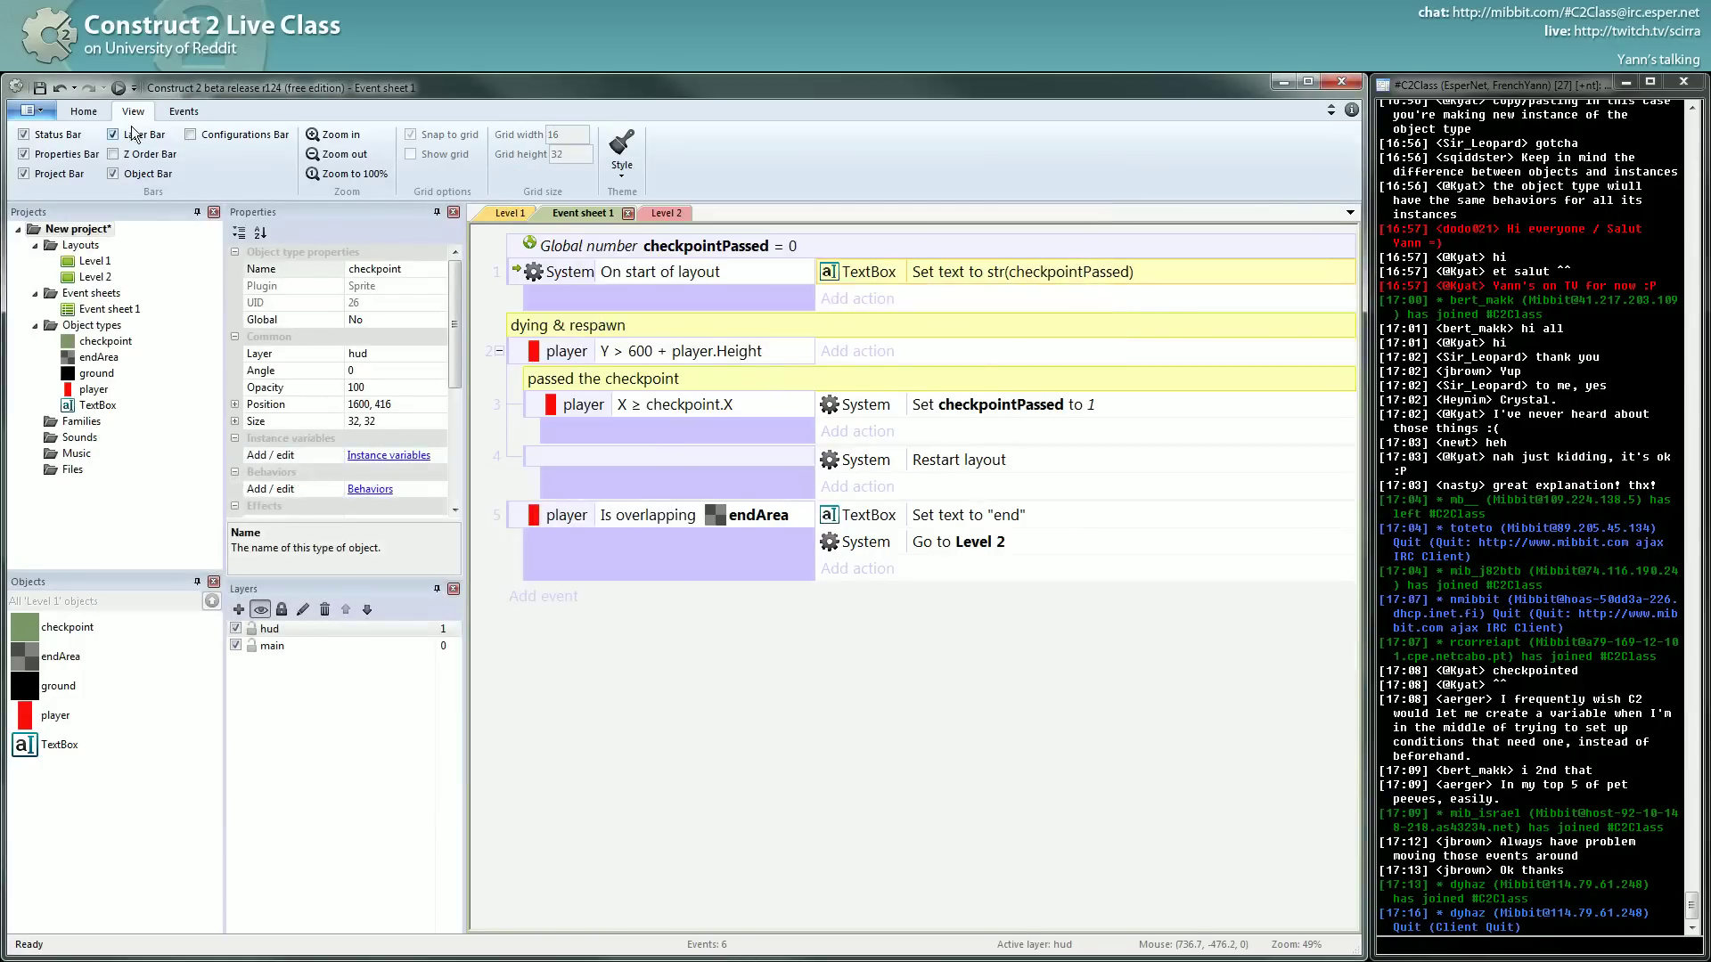
click(117, 88)
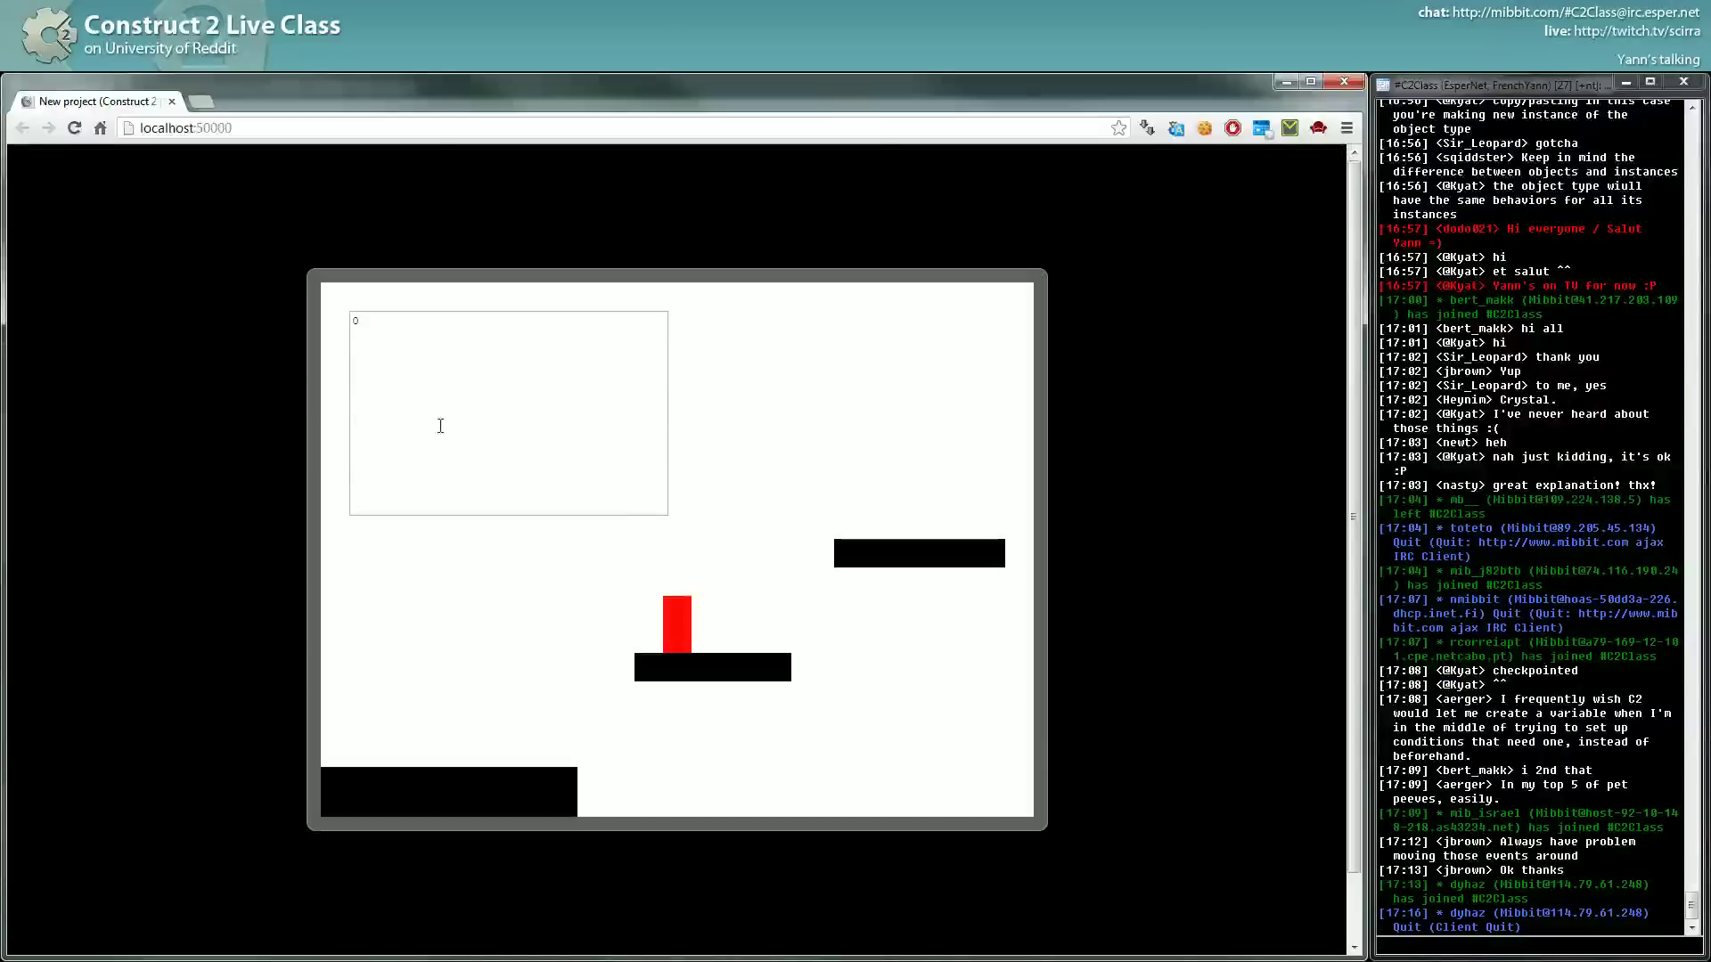
key(alt+Tab)
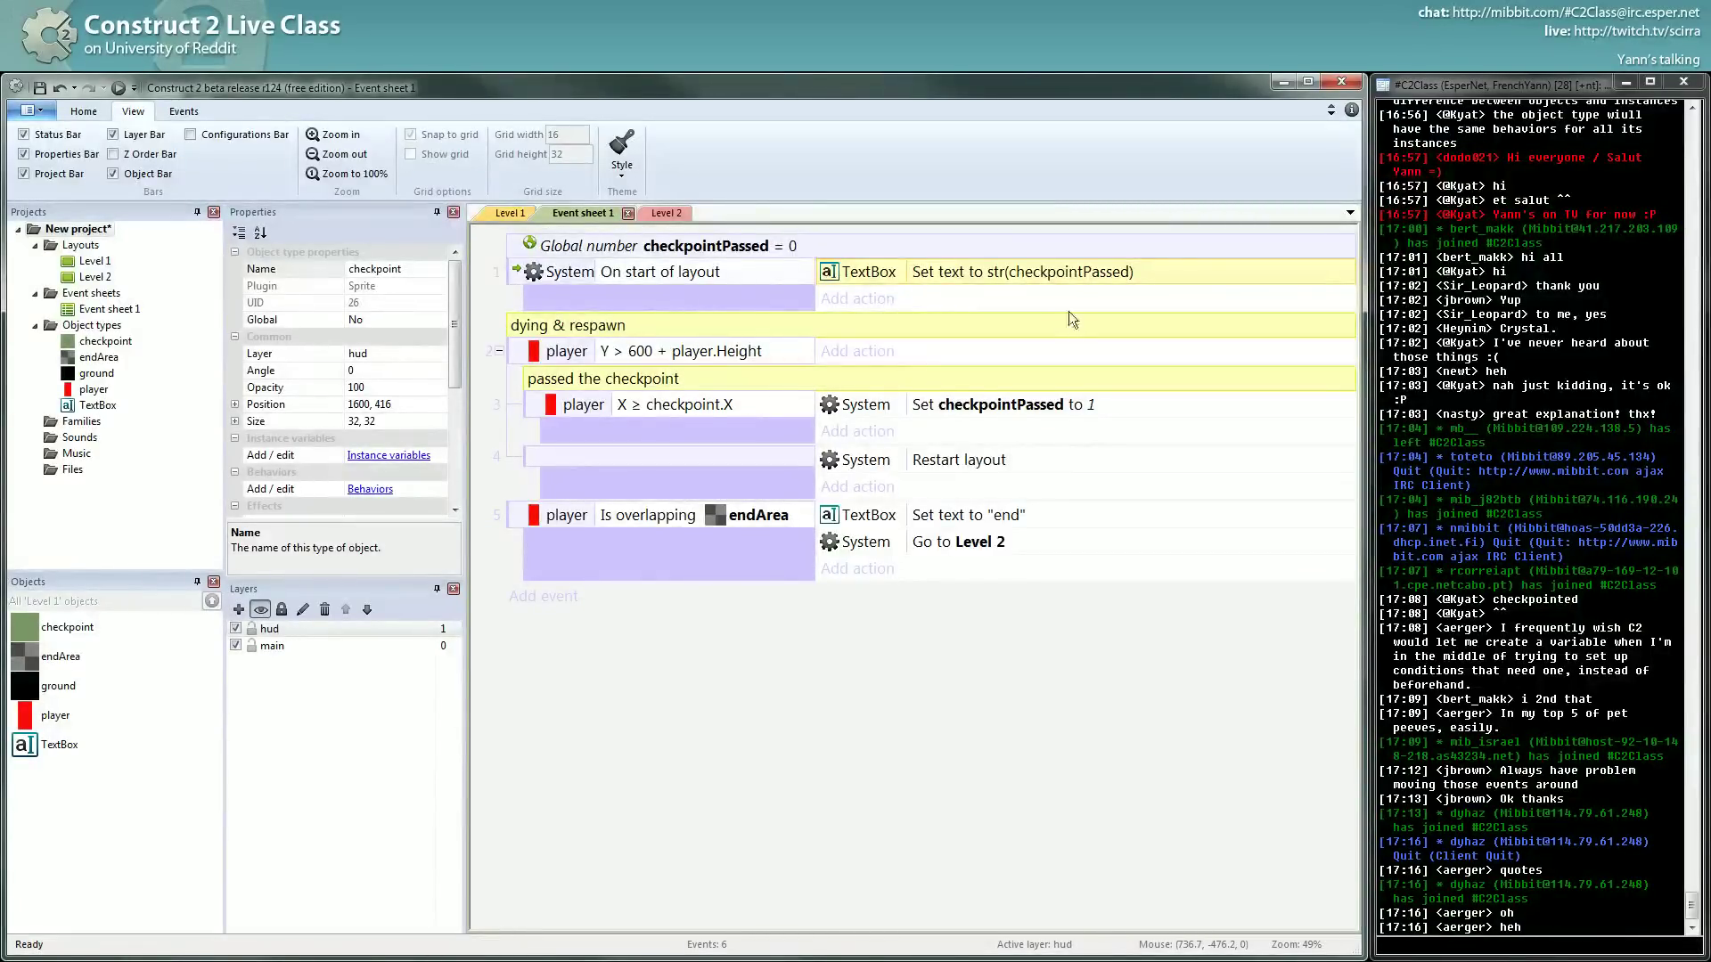
Experiment with the set-text value, briefly setting it to "0", then undo back to str(checkpointPassed).
double_click(1010, 274)
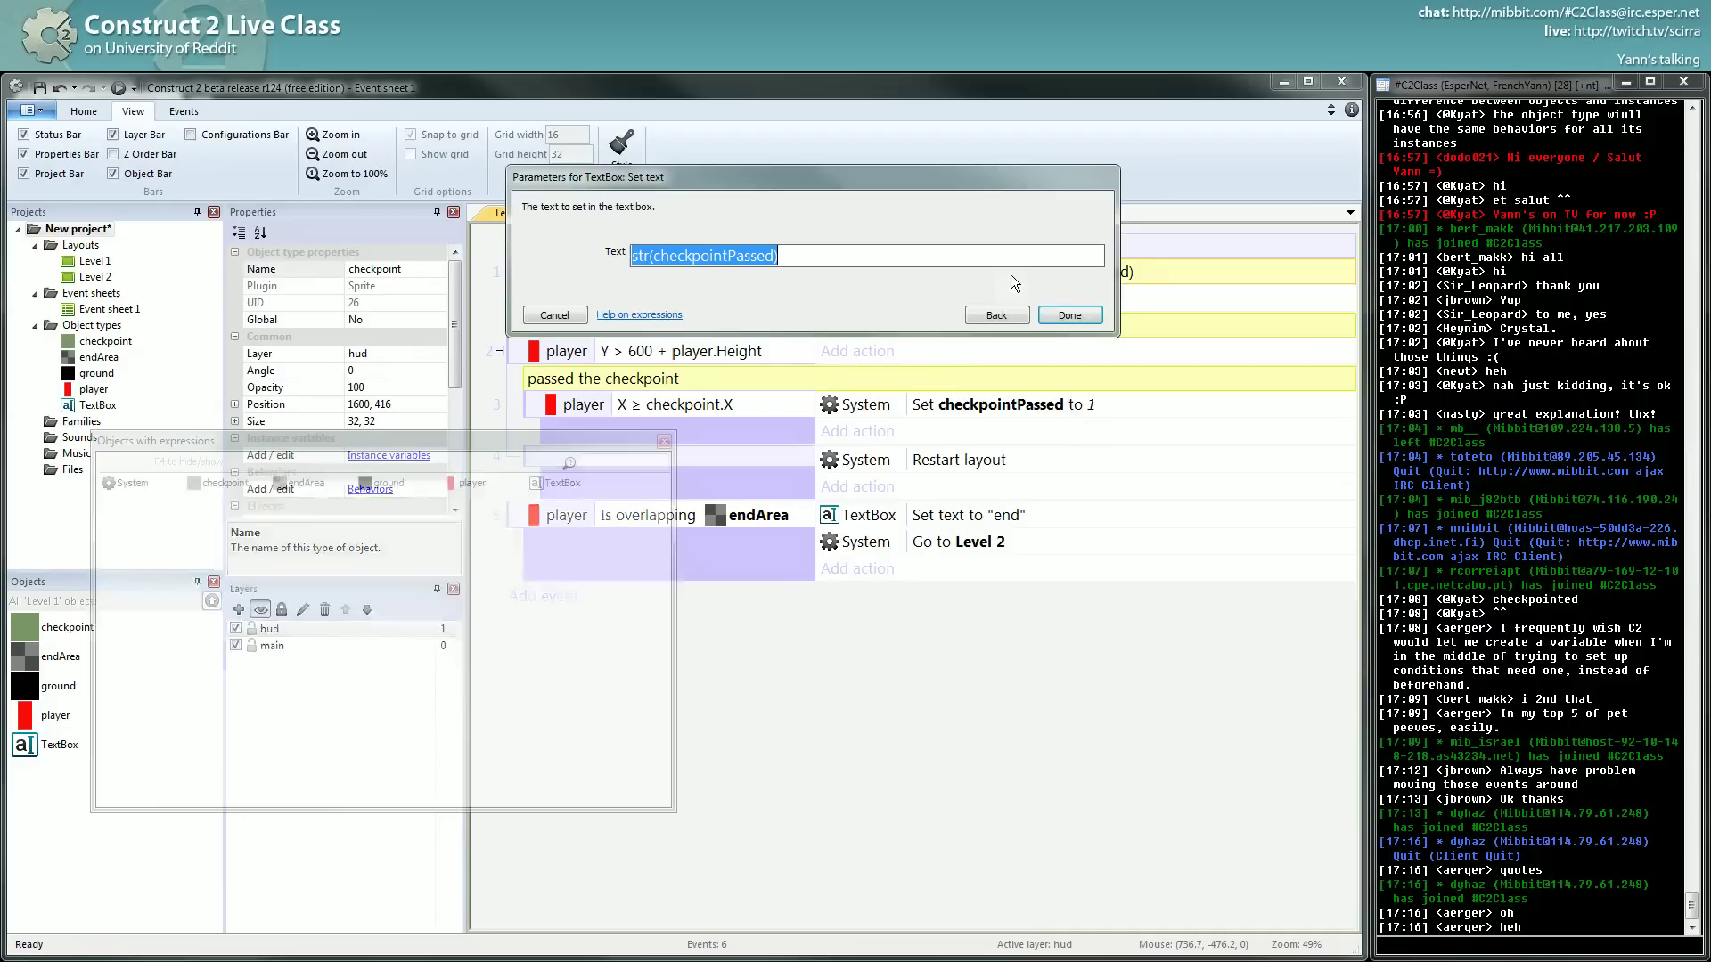
click(638, 257)
drag(654, 257, 627, 257)
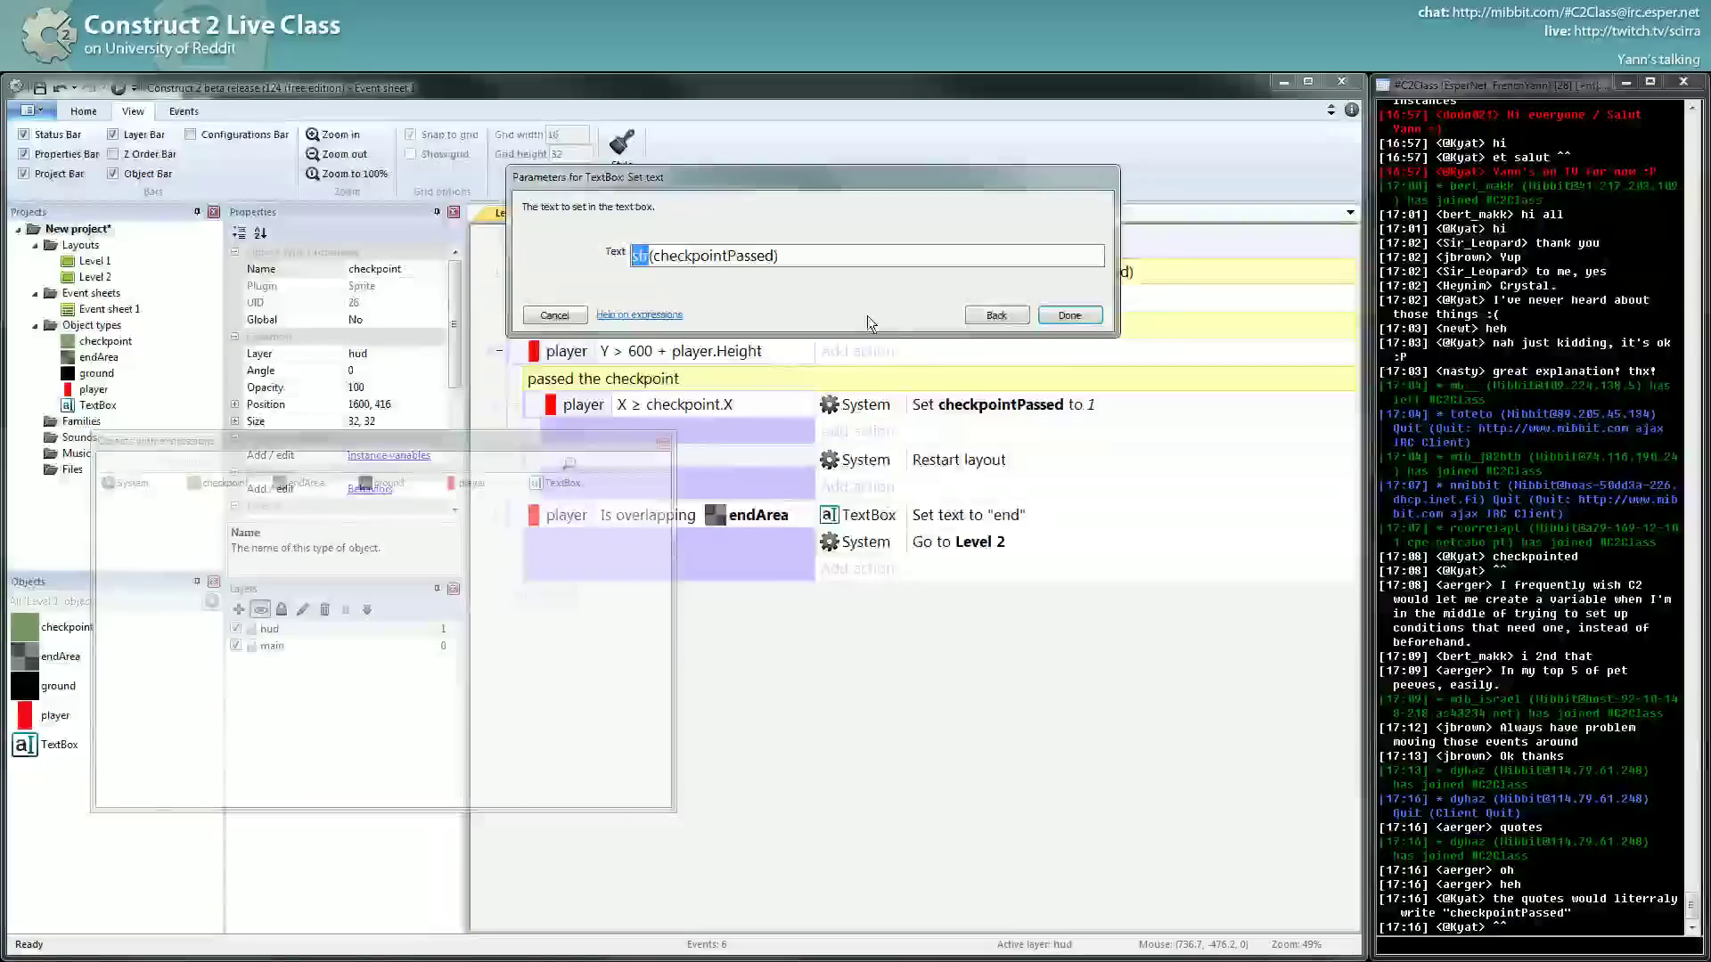
click(1069, 315)
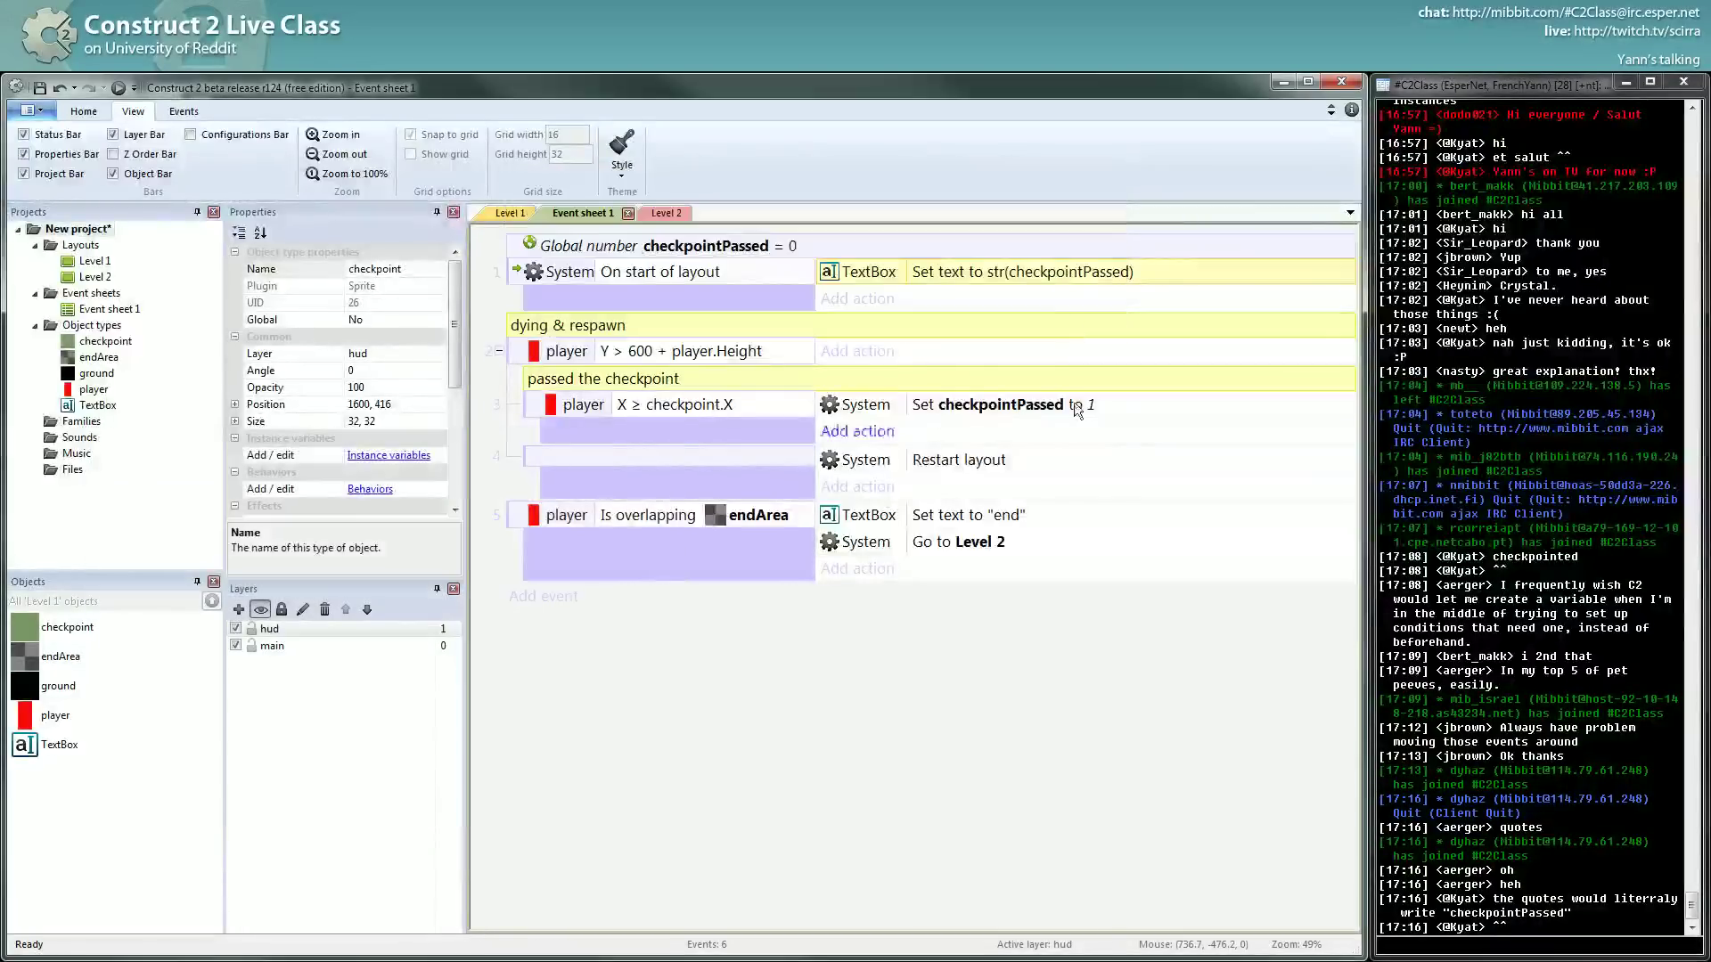
double_click(1040, 267)
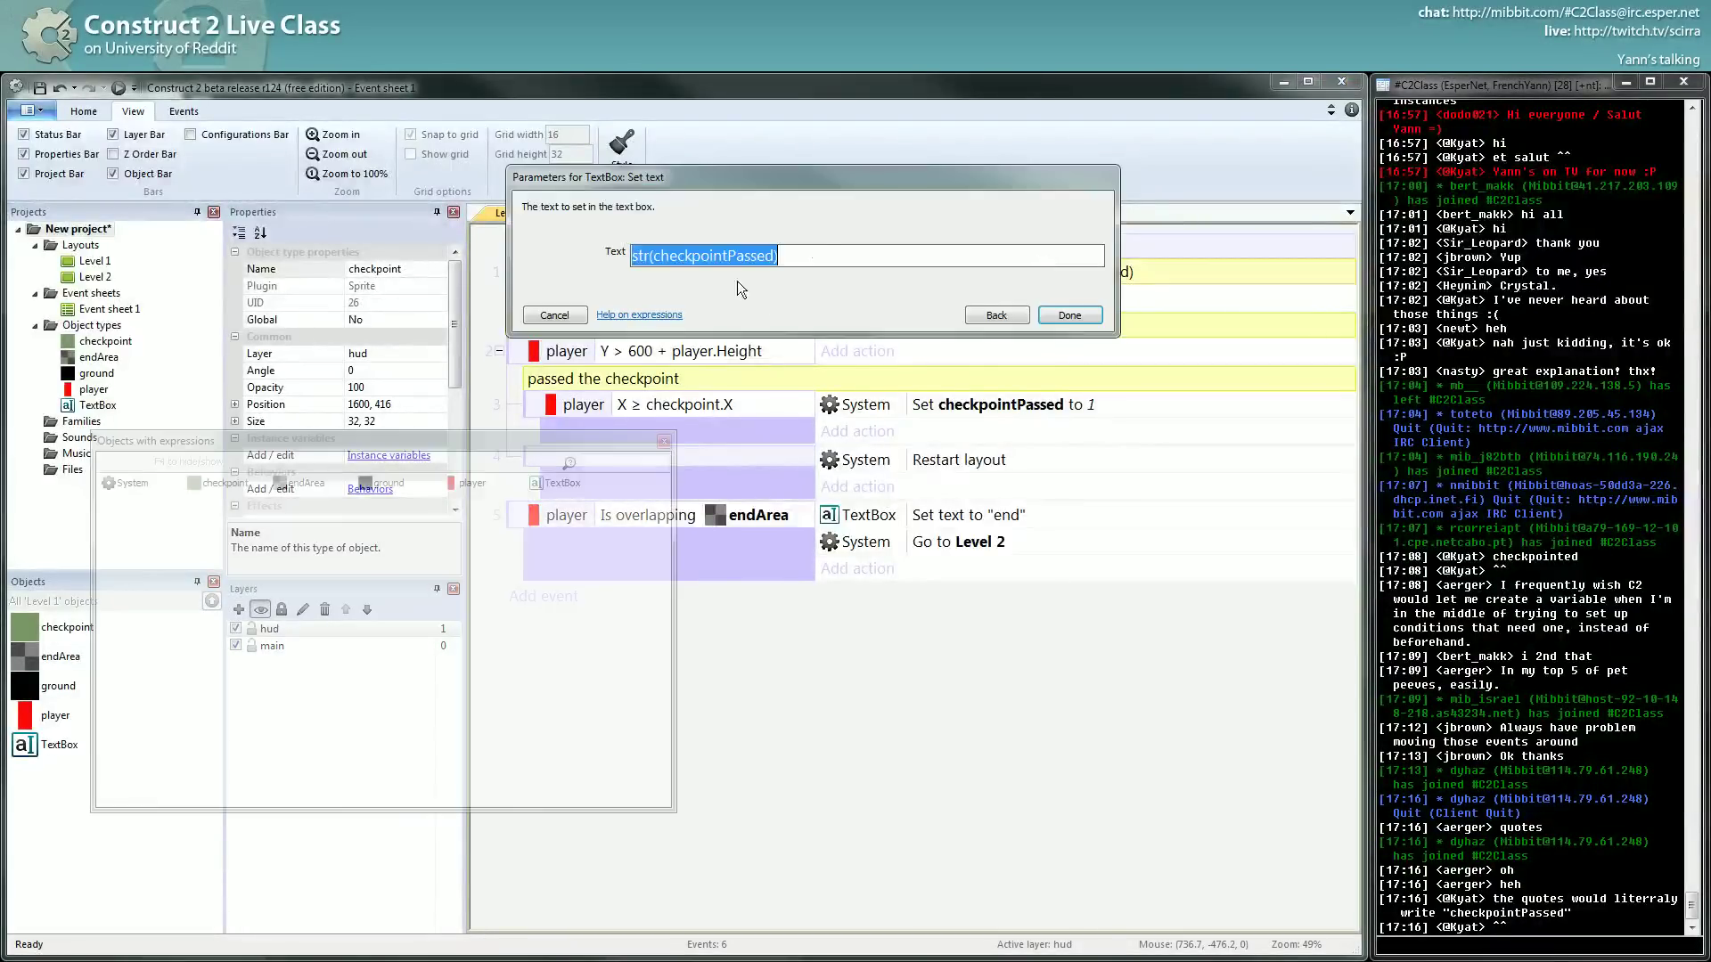
text("0")
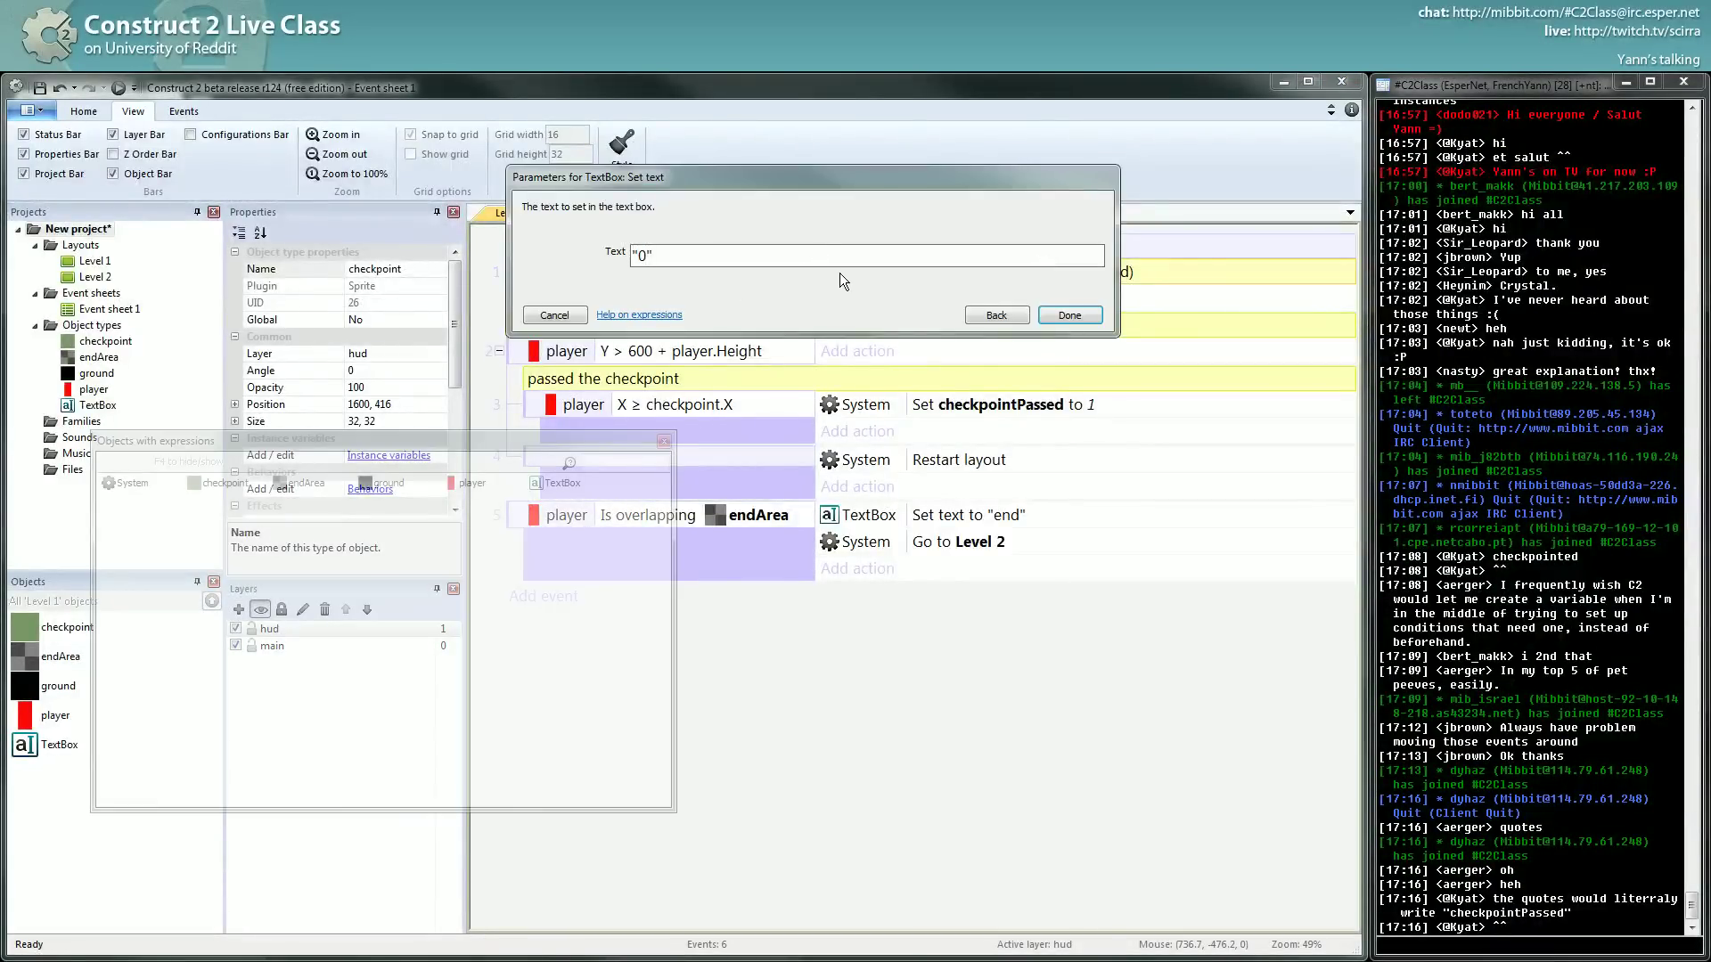
key(Return)
double_click(927, 280)
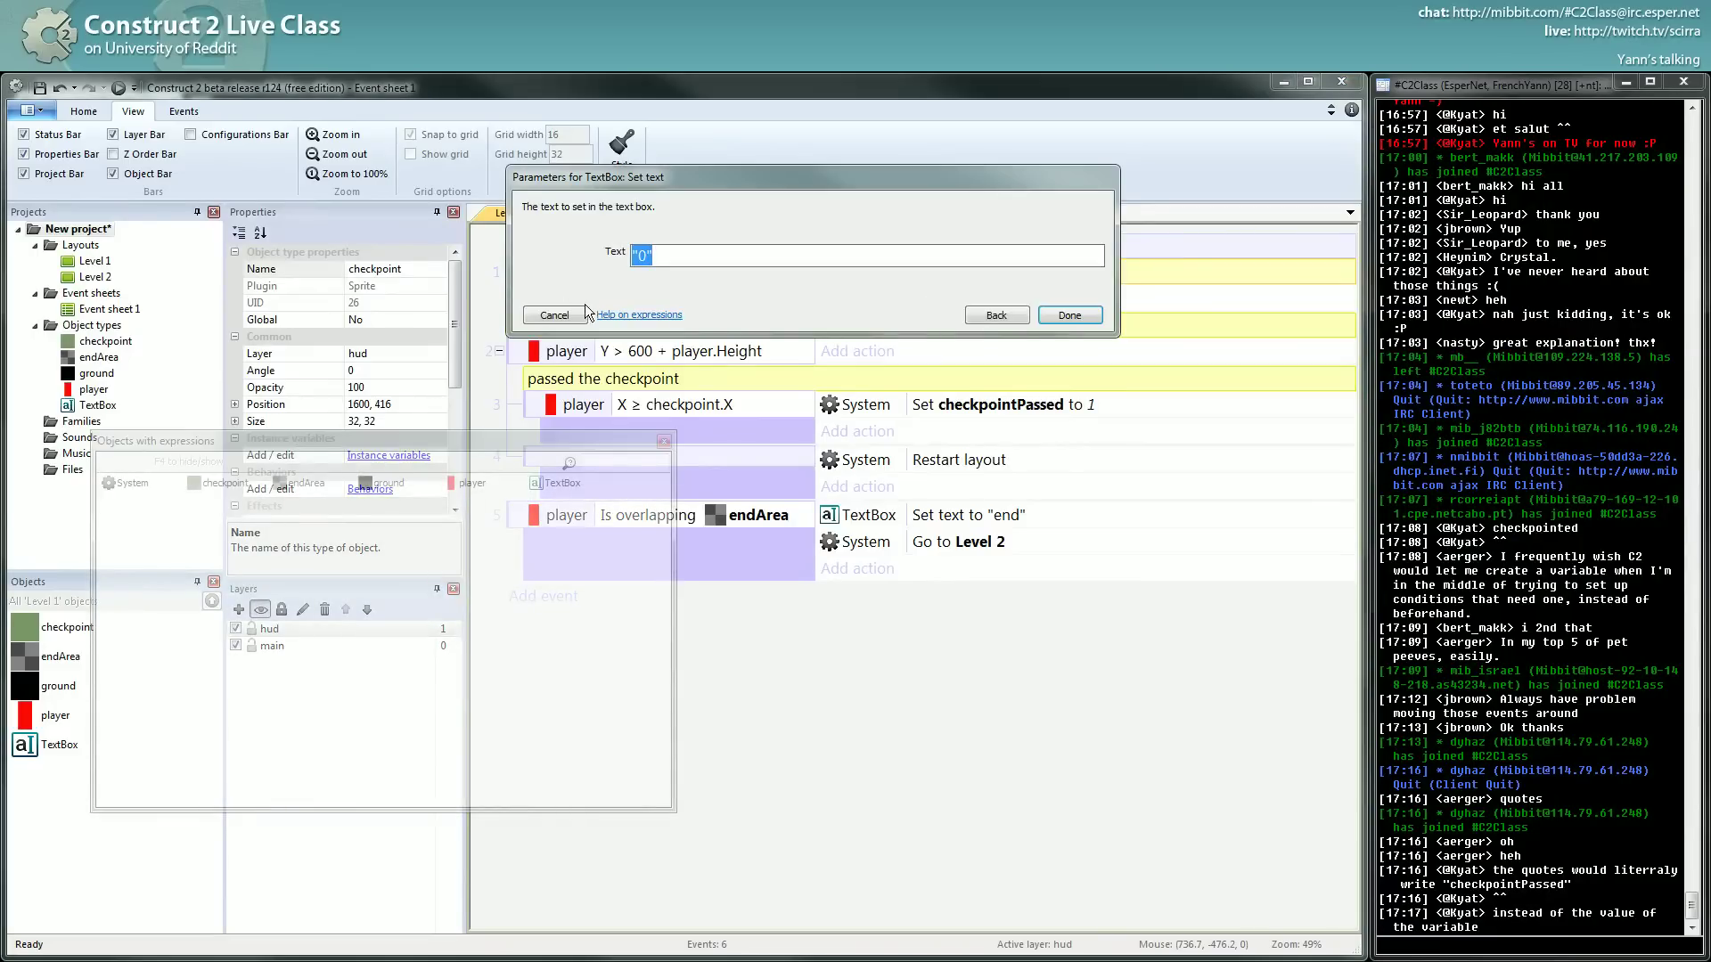
key(Escape)
key(ctrl+z)
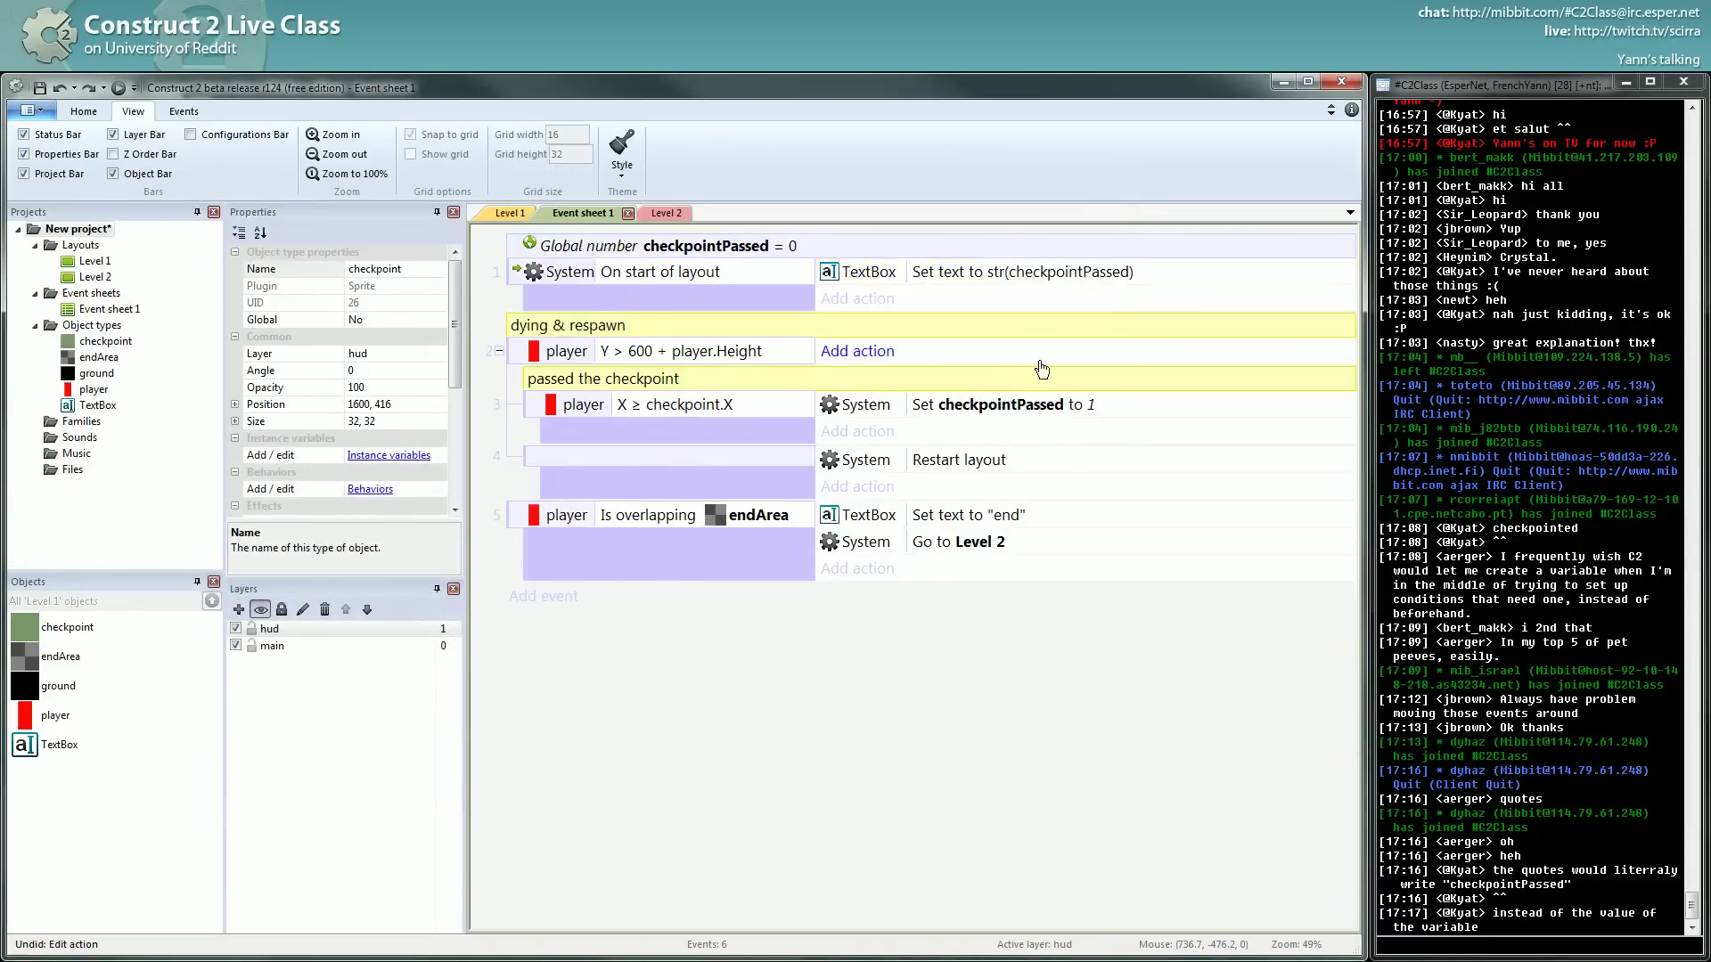
Strip the str( and ) wrapper so the text is literal "checkpointPassed", then preview.
double_click(1025, 270)
key(Home)
key(shift+Right)
key(shift+Right)
key(shift+Right)
key(shift+Right)
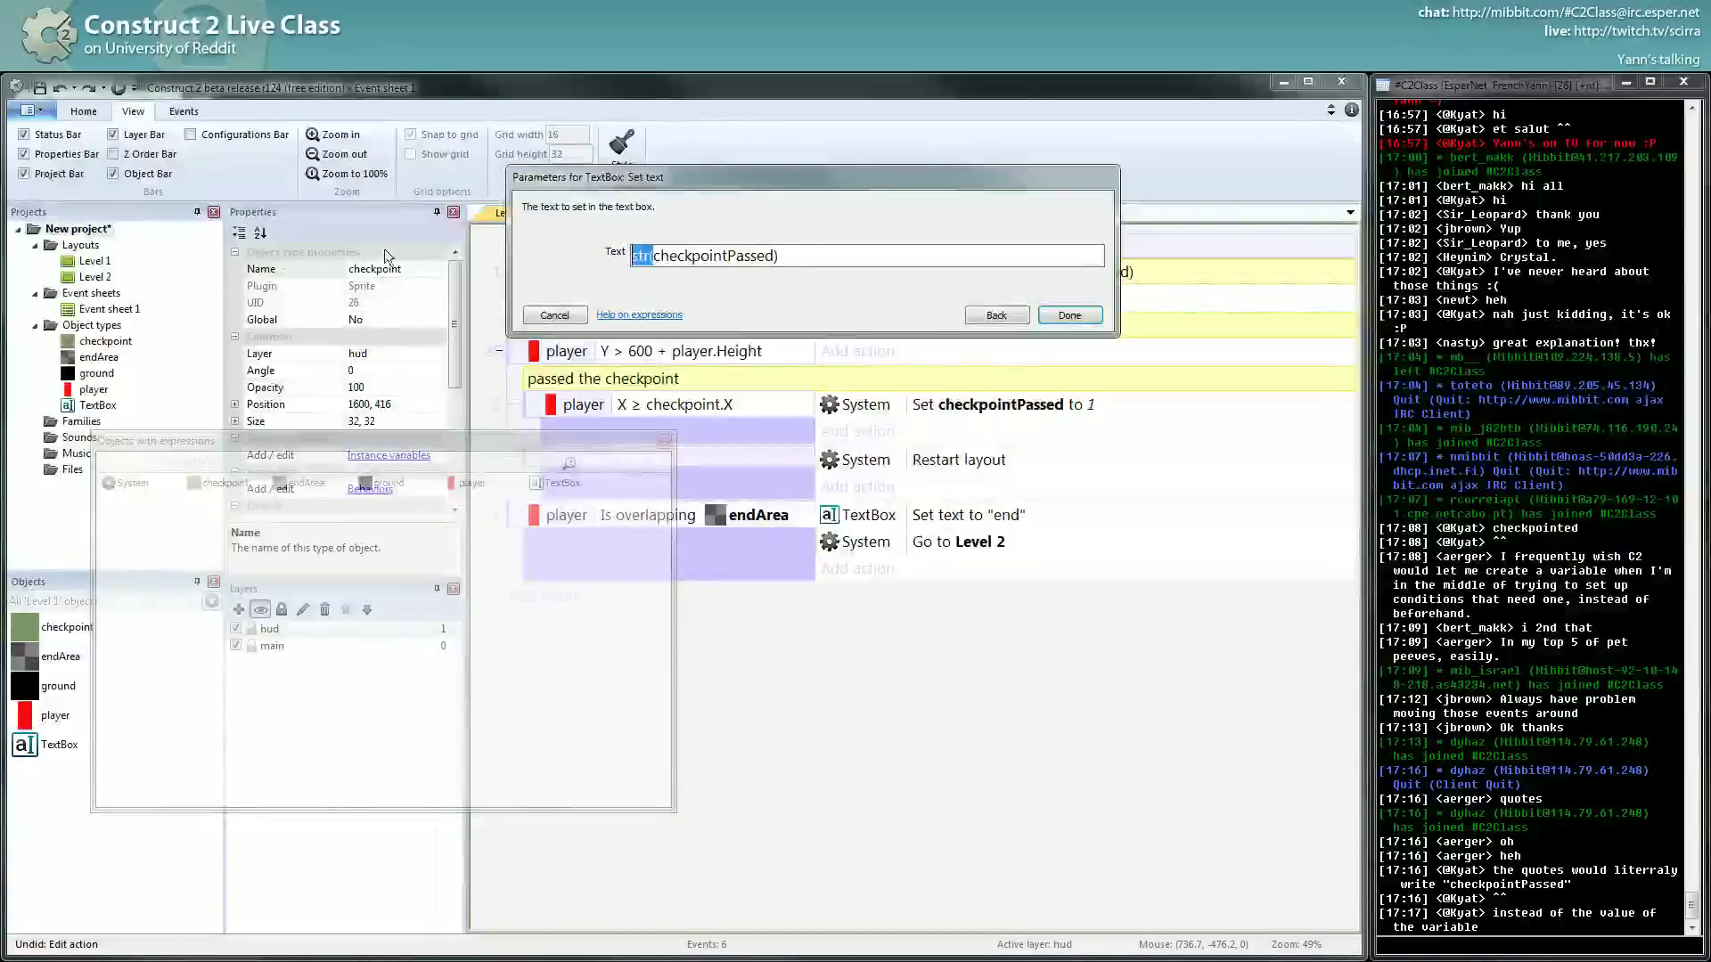
key(Delete)
key(End)
key(BackSpace)
key(Return)
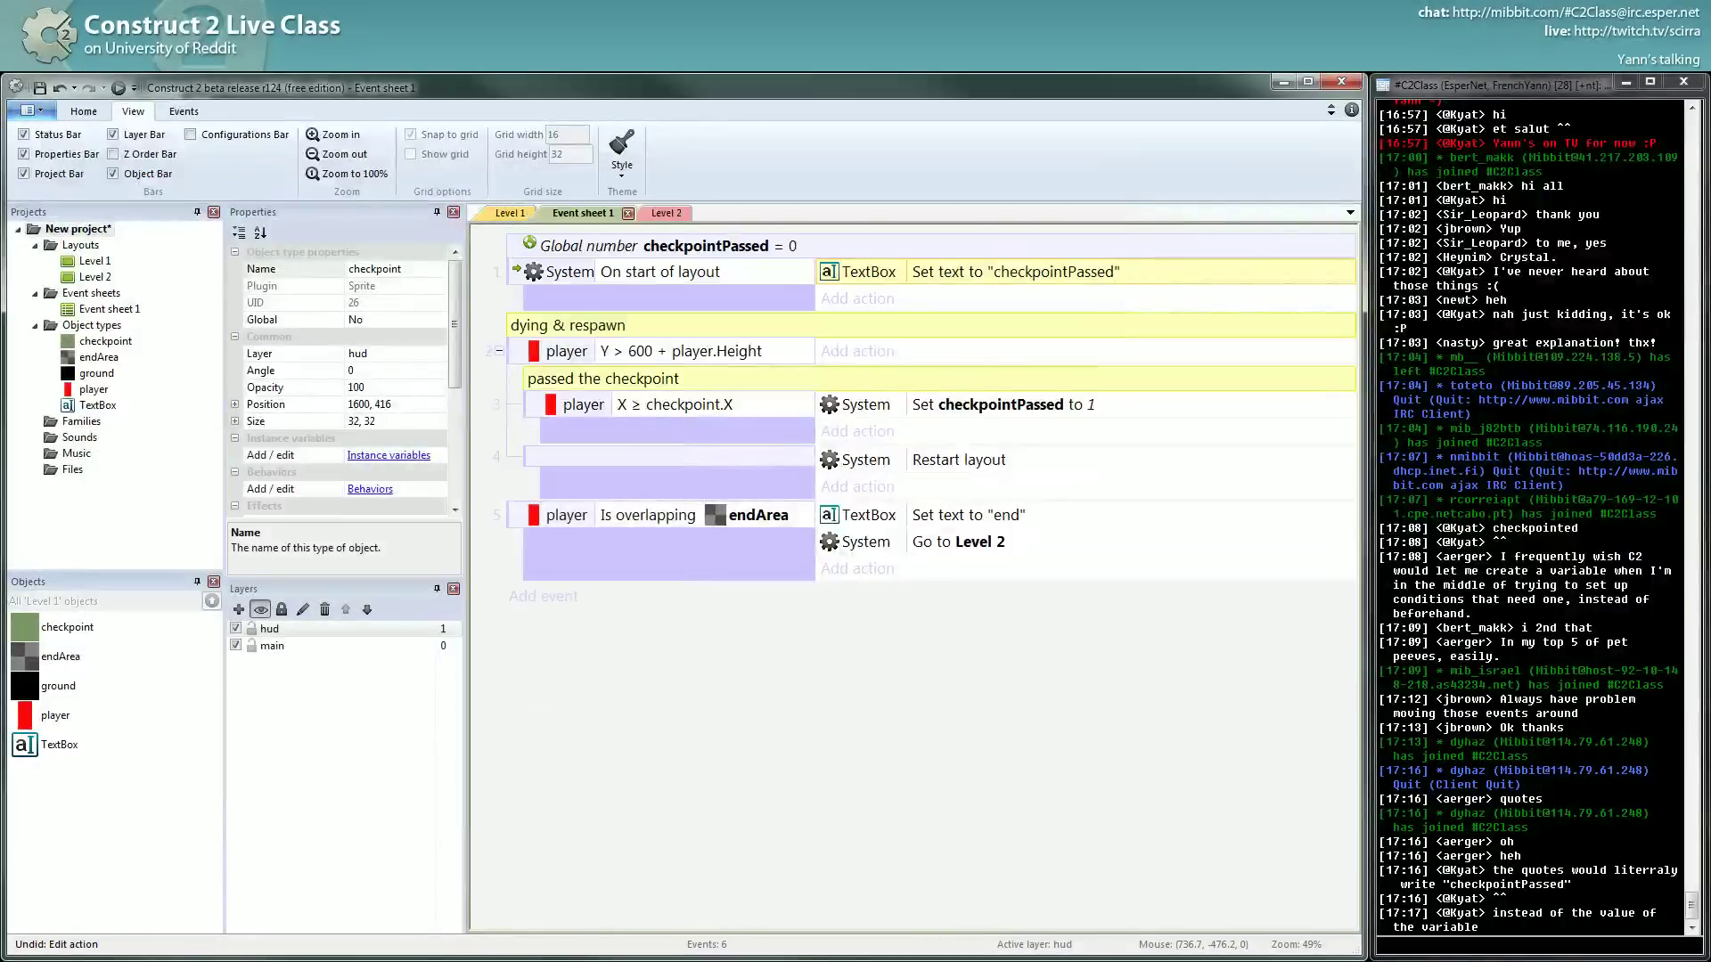
click(115, 89)
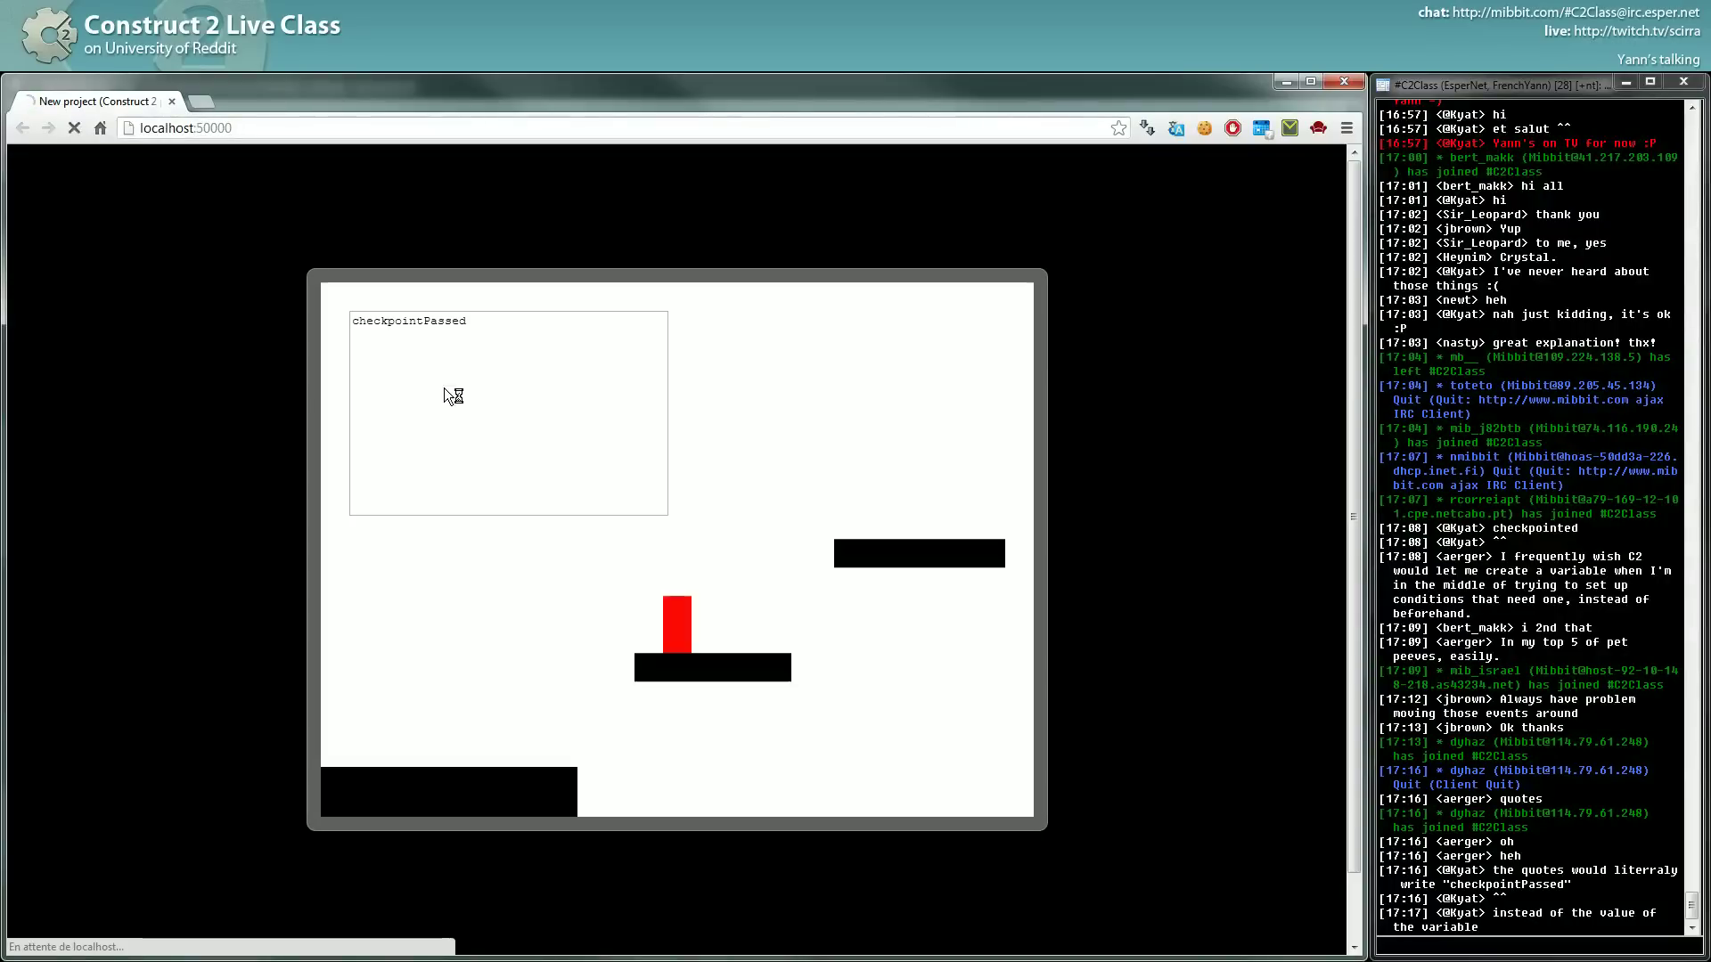
Revert the set-text action to str(checkpointPassed) and relaunch the browser preview with F5.
drag(611, 336, 248, 386)
key(alt+Tab)
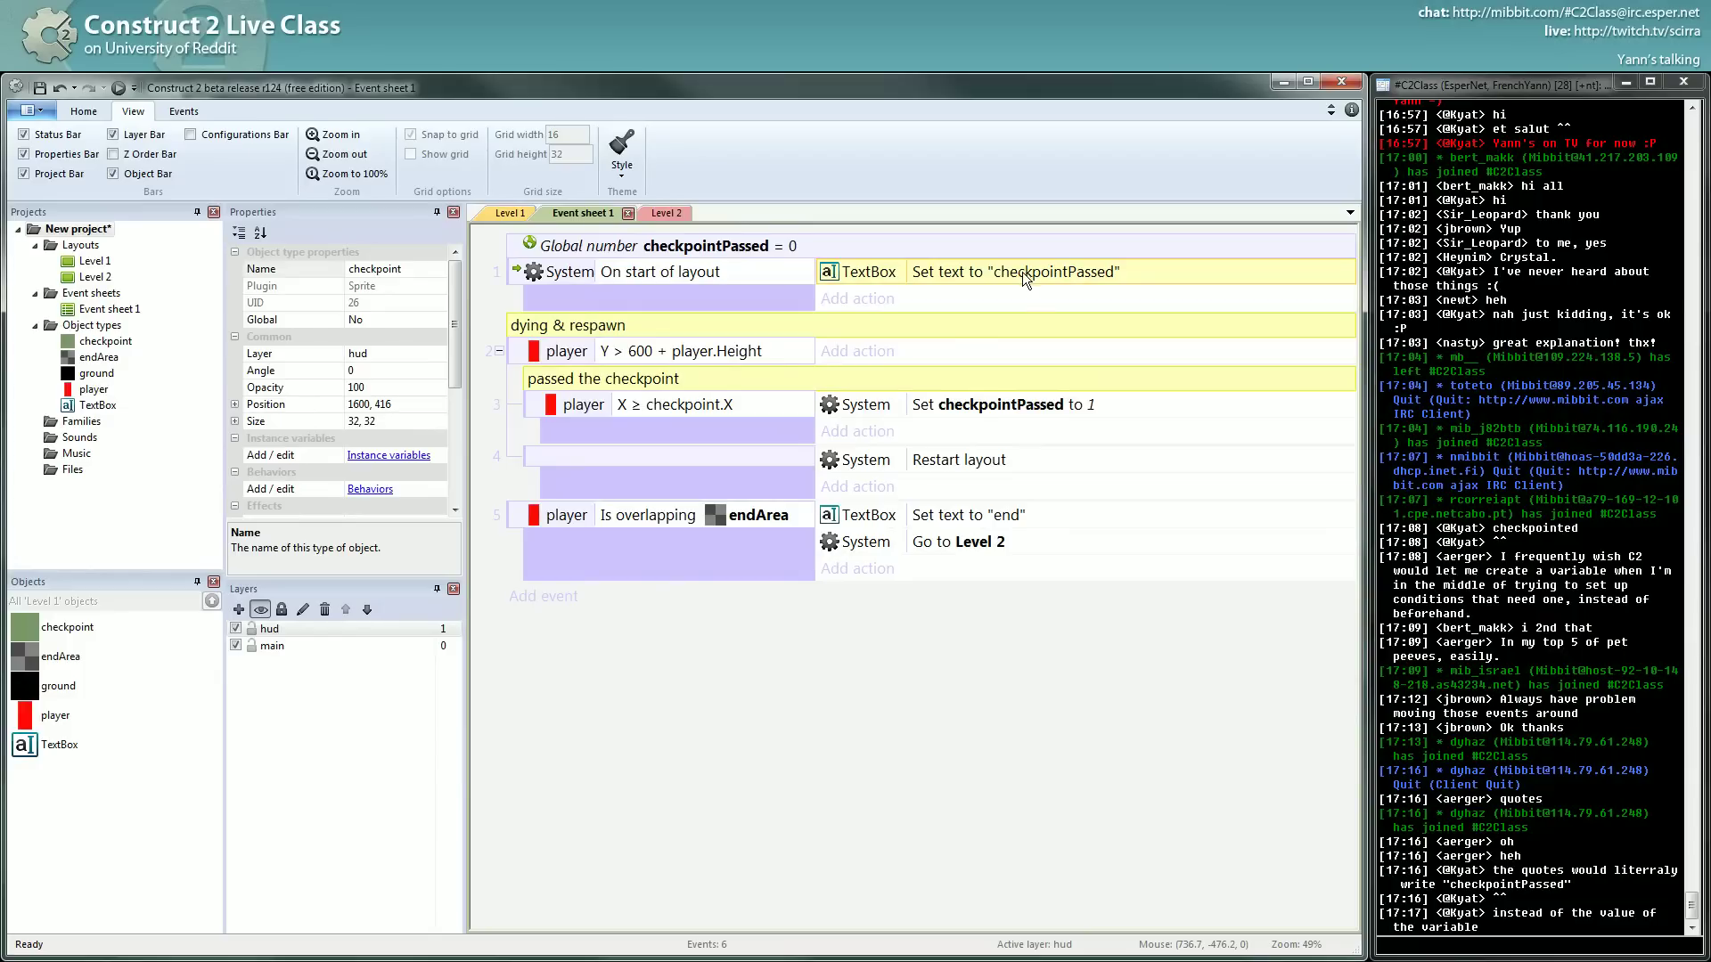
key(ctrl+z)
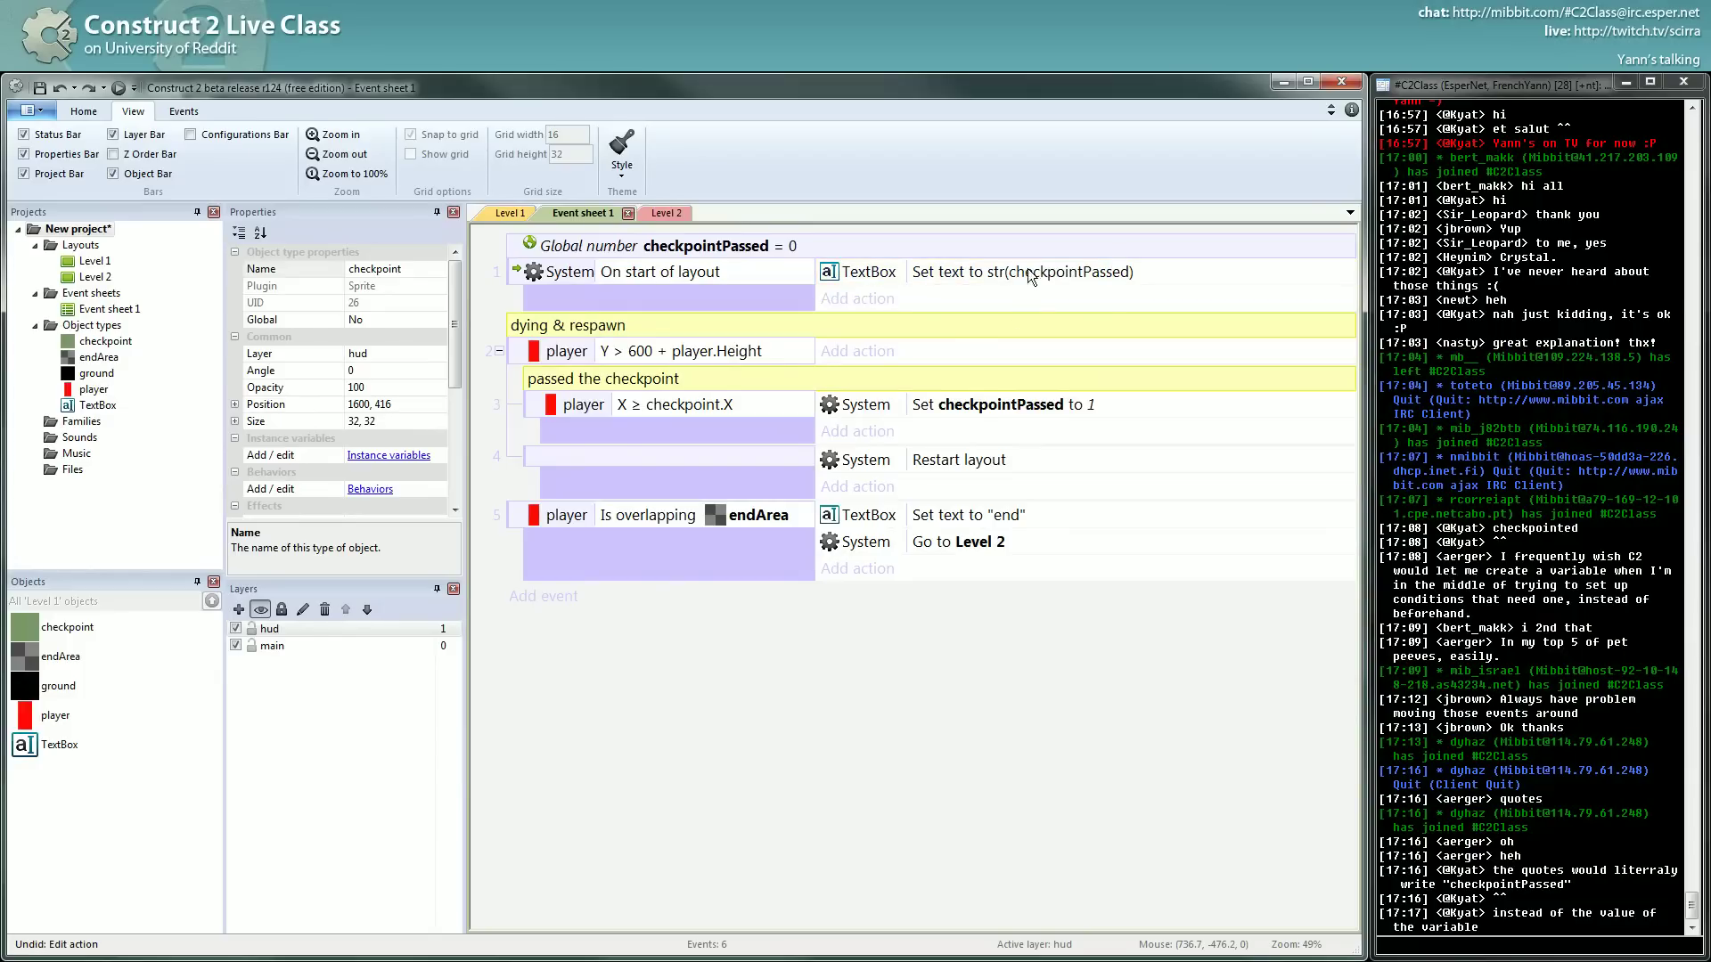
key(F5)
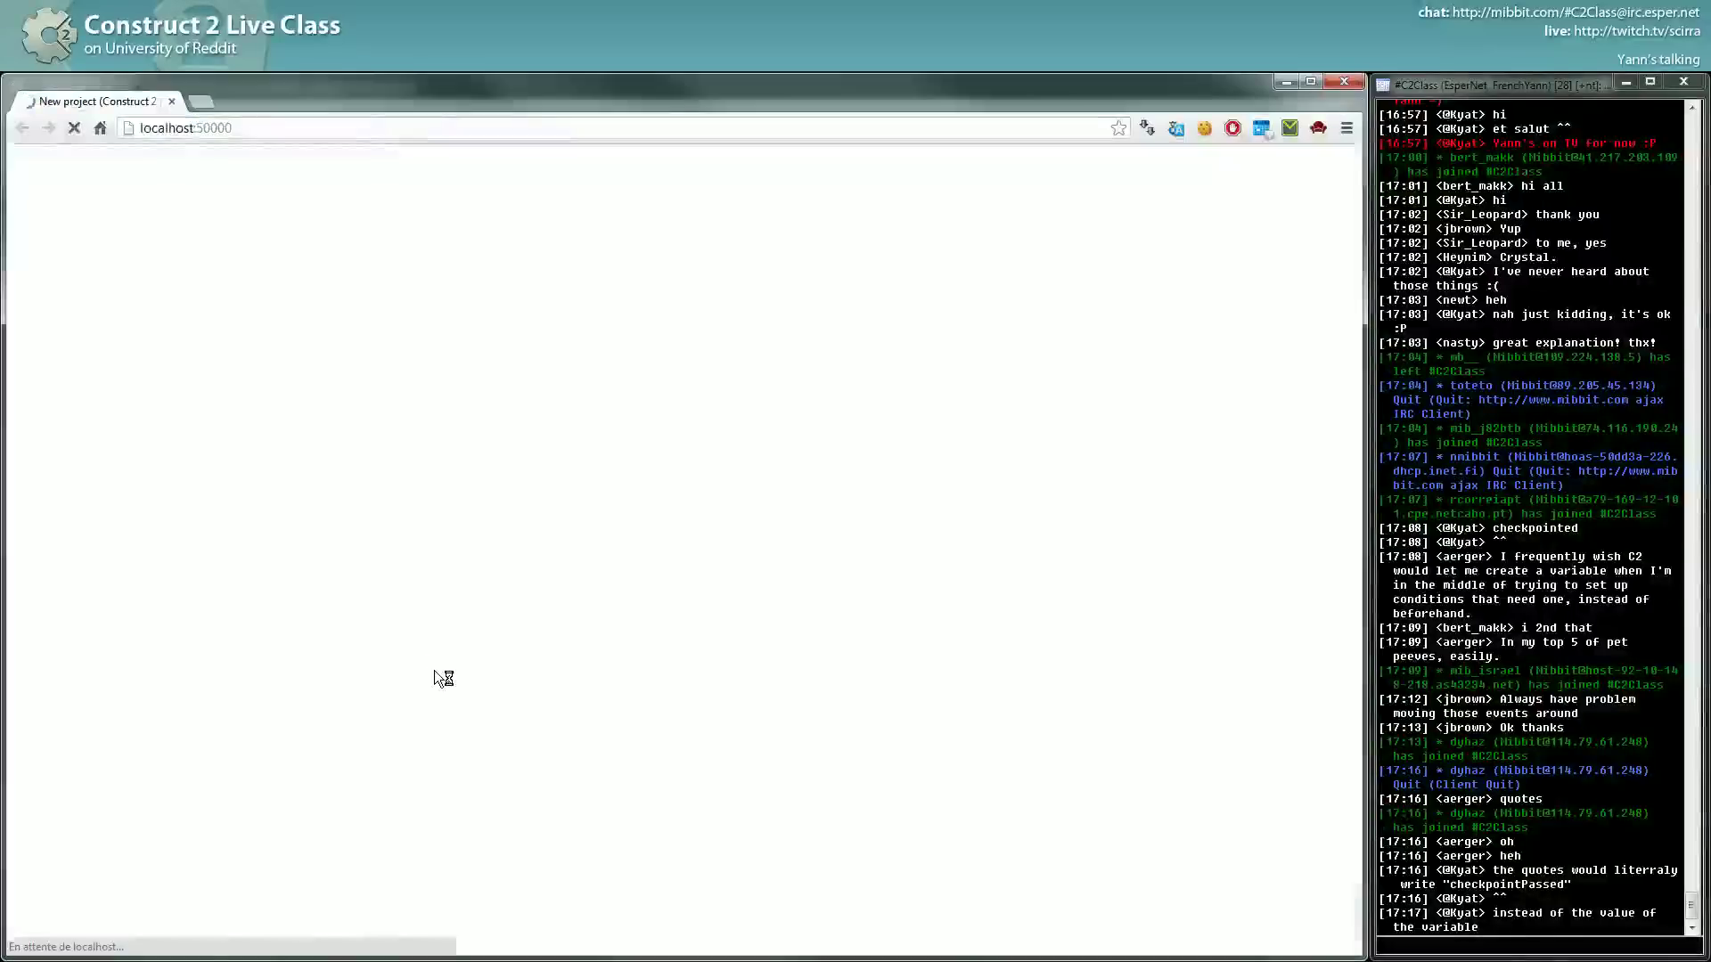
key(alt+Tab)
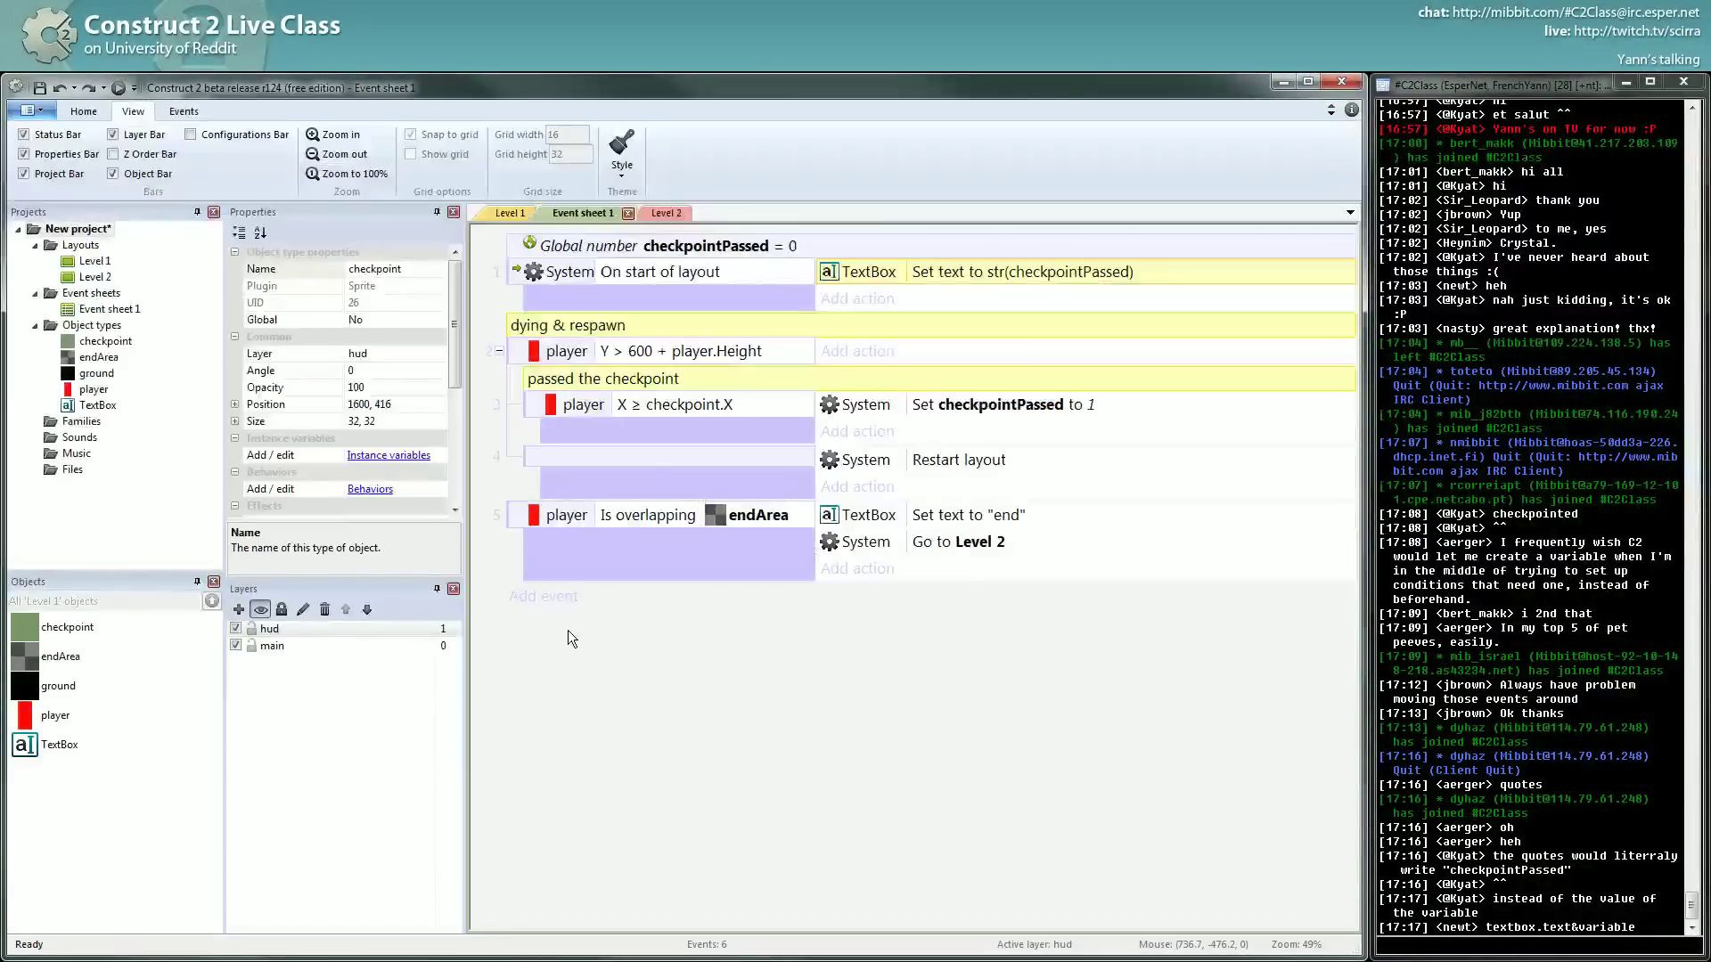
click(117, 87)
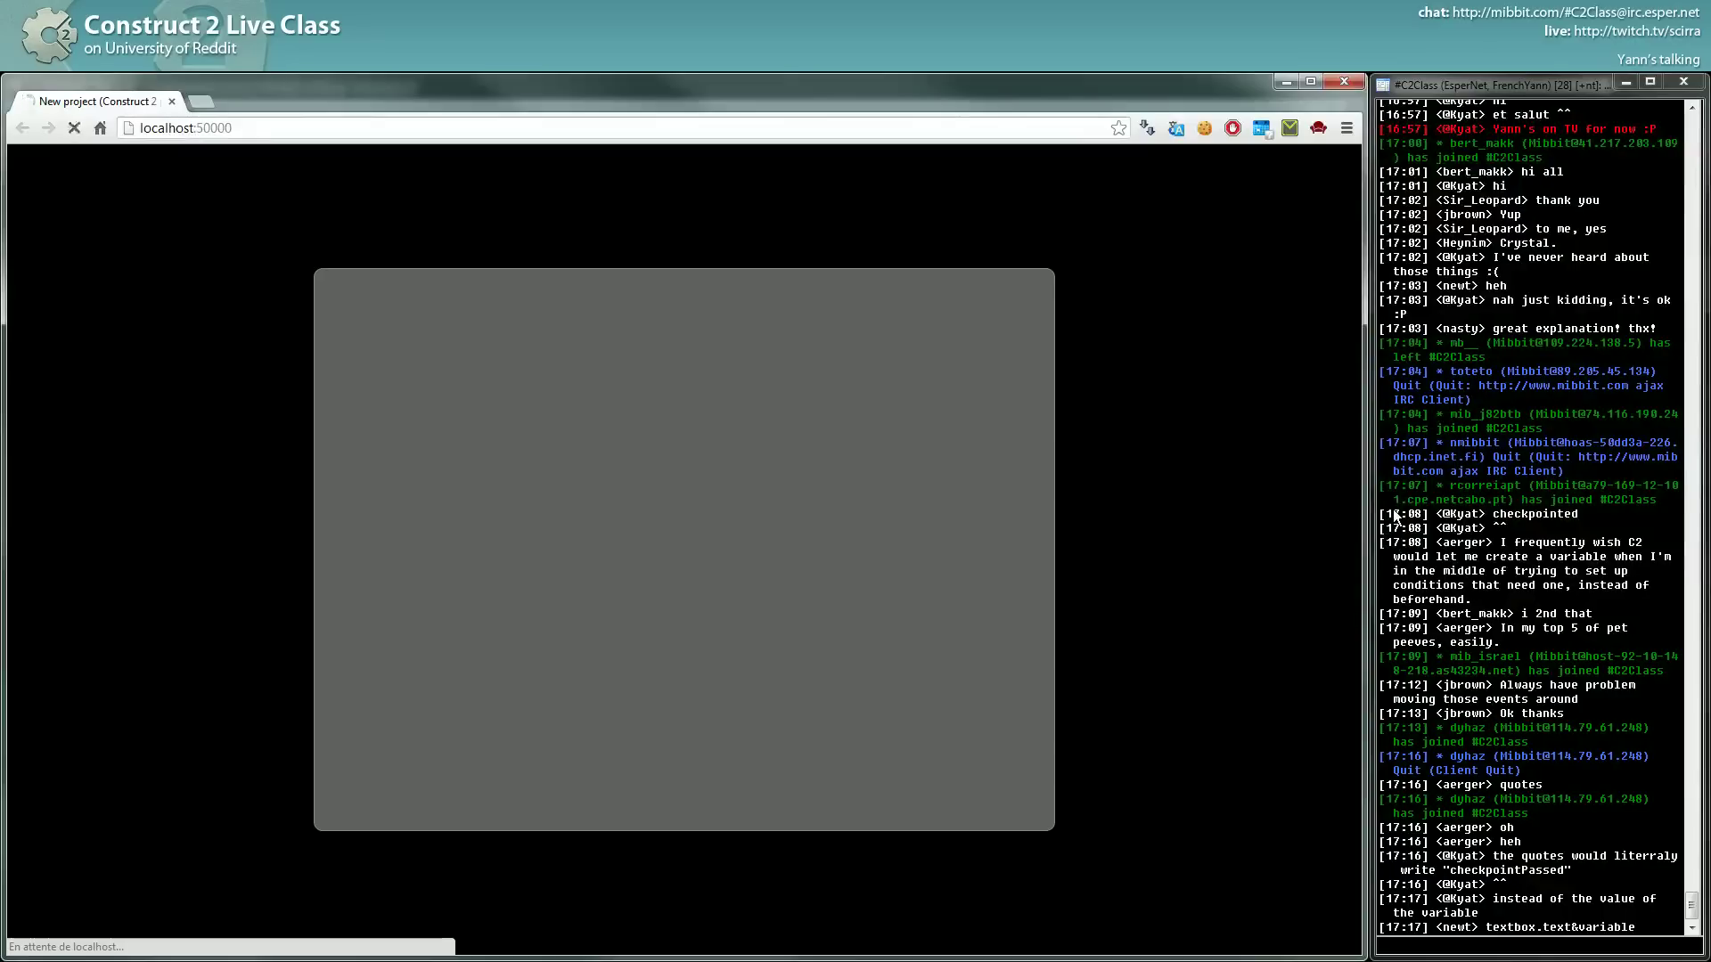
Run the player right past the checkpoint until the text reads 1, then return to the event sheet.
key(Right)
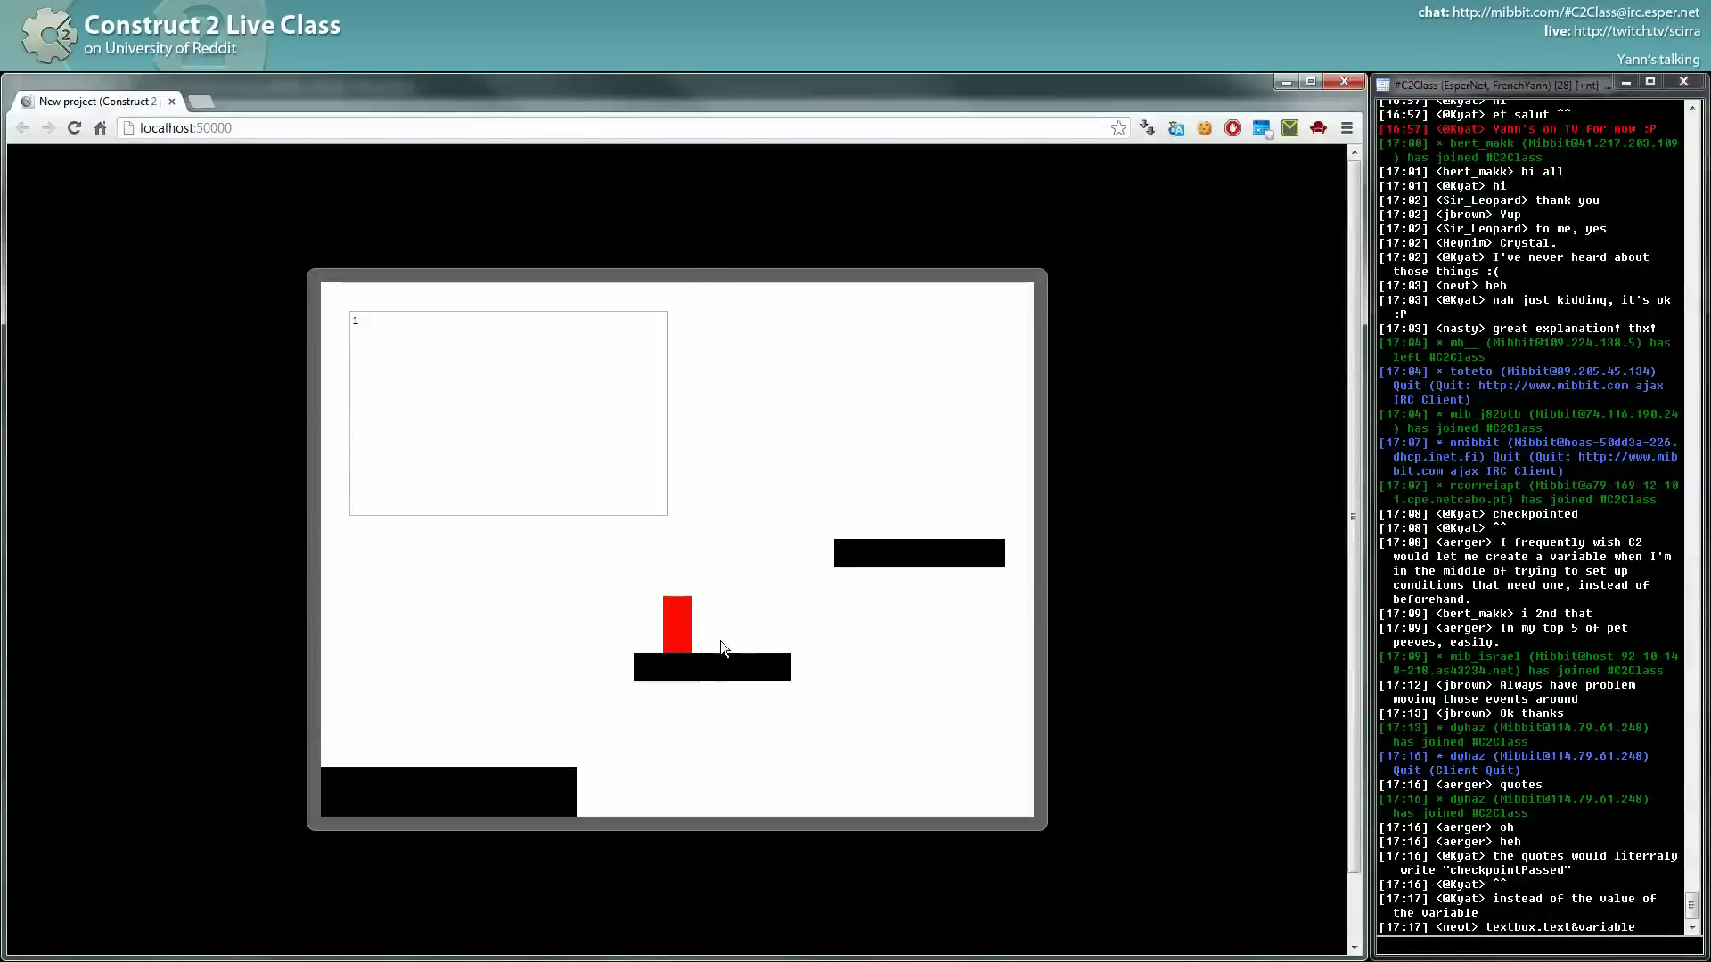
key(Right)
key(Right)
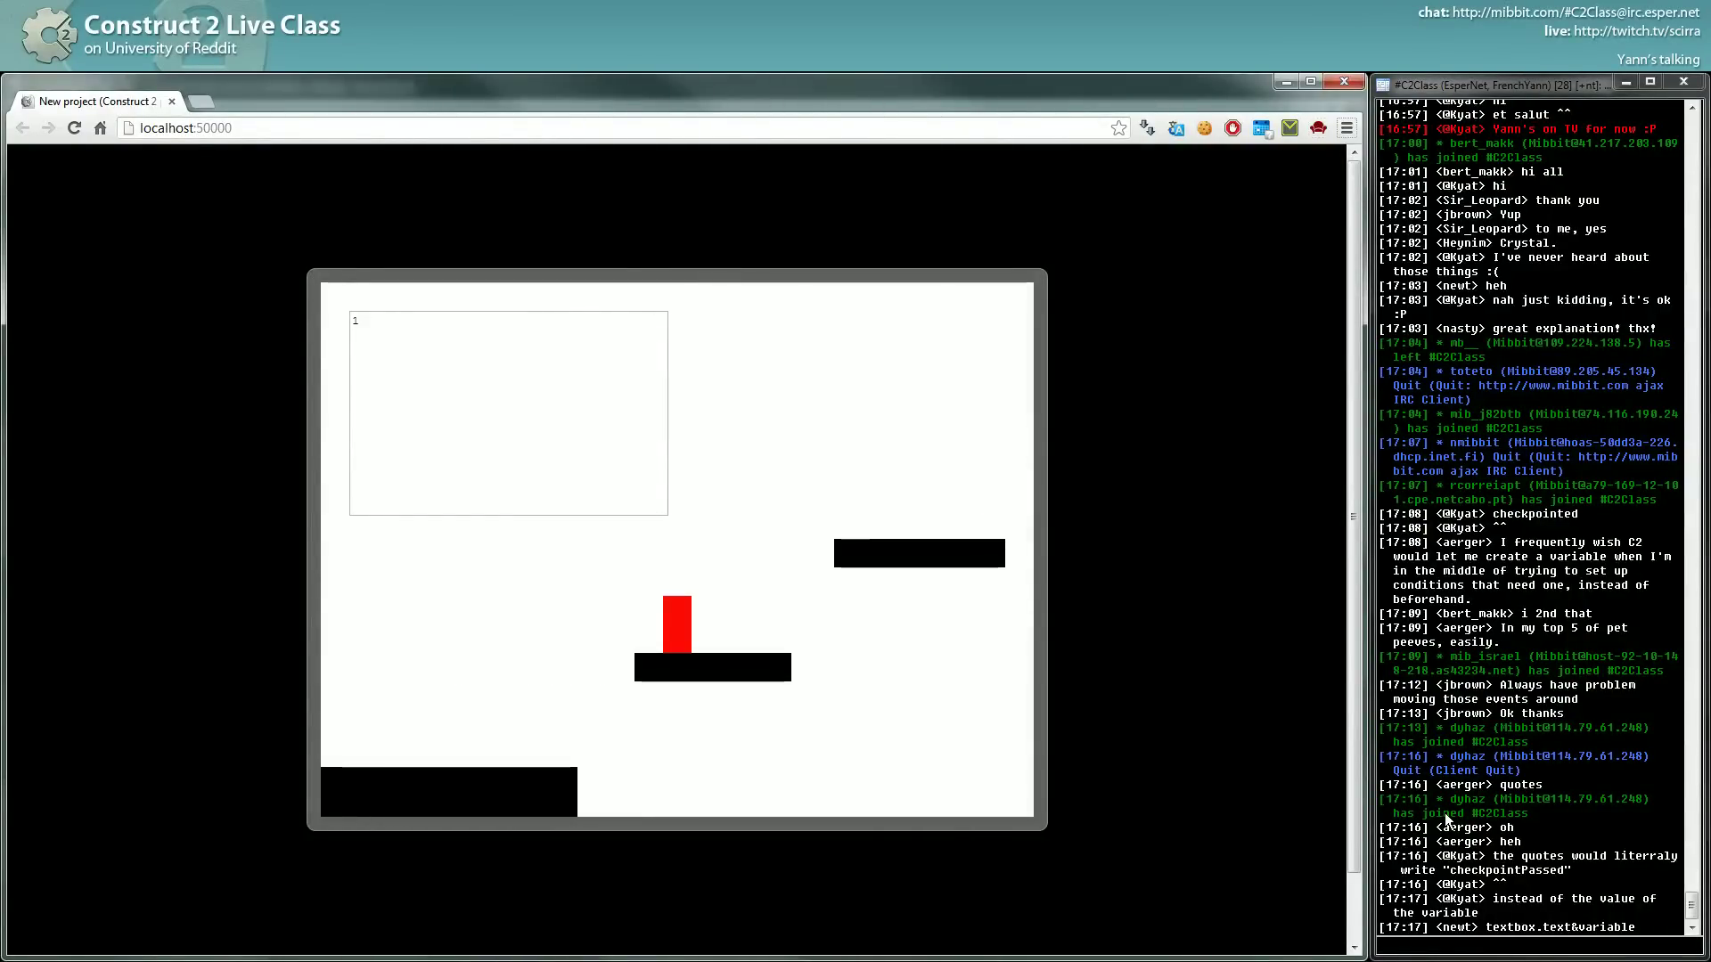
key(alt+Tab)
key(alt+Tab)
key(Left)
key(Right)
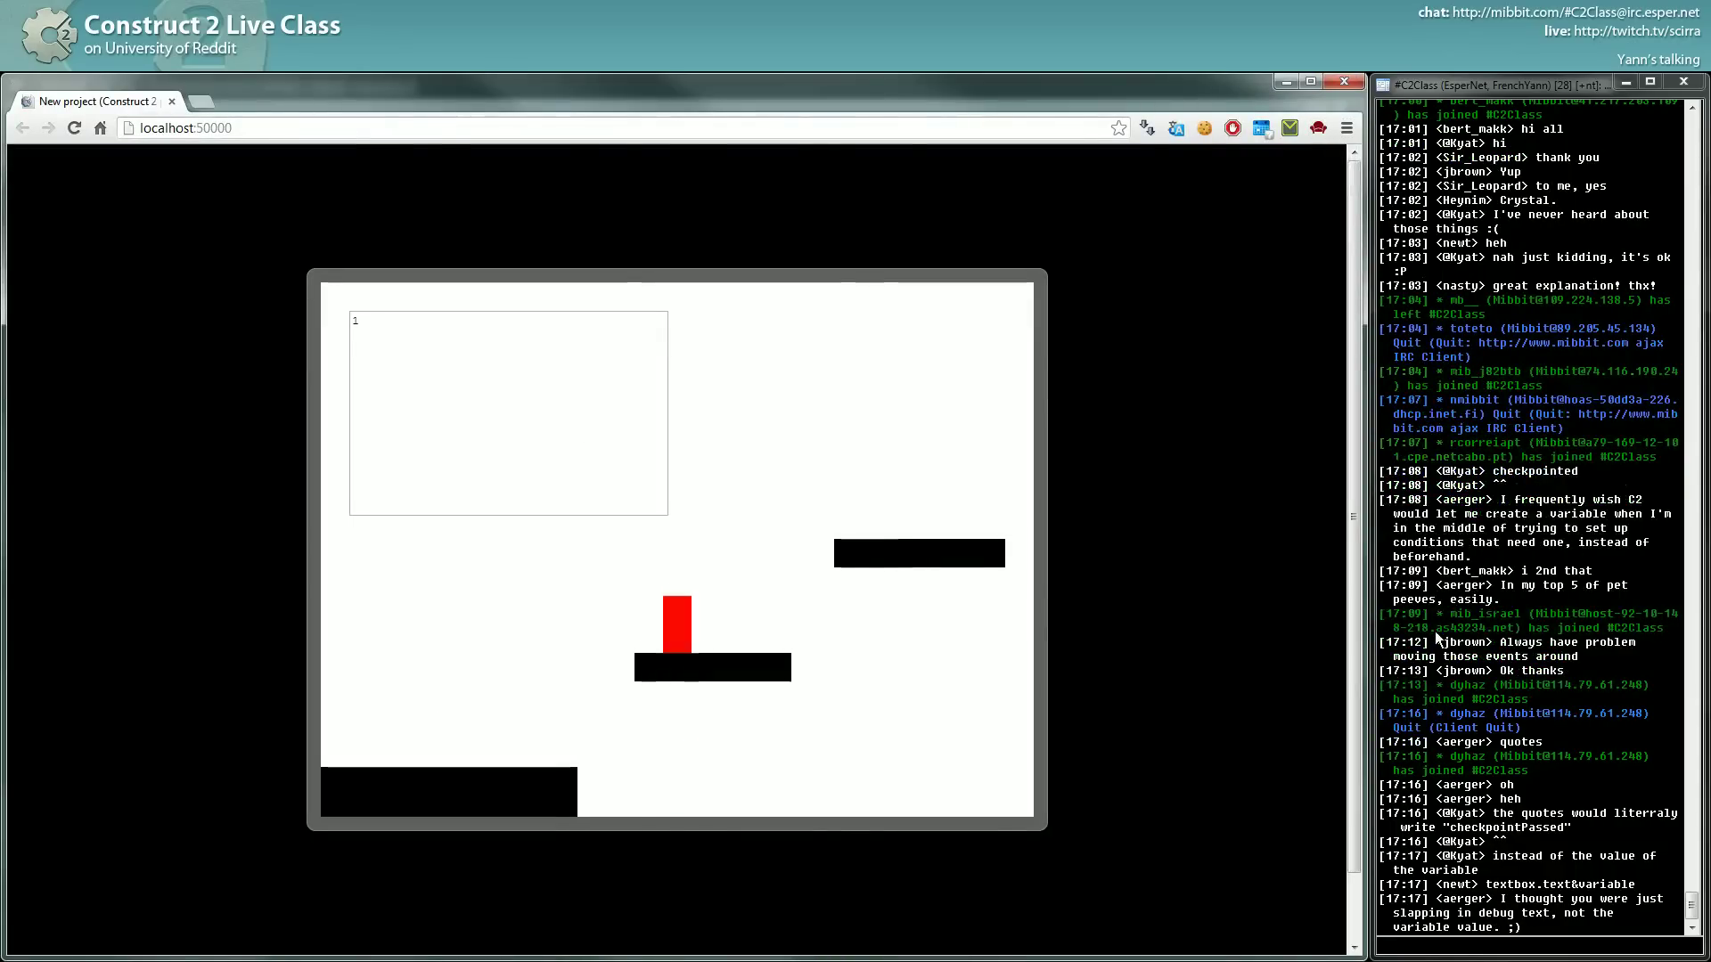
key(alt+Tab)
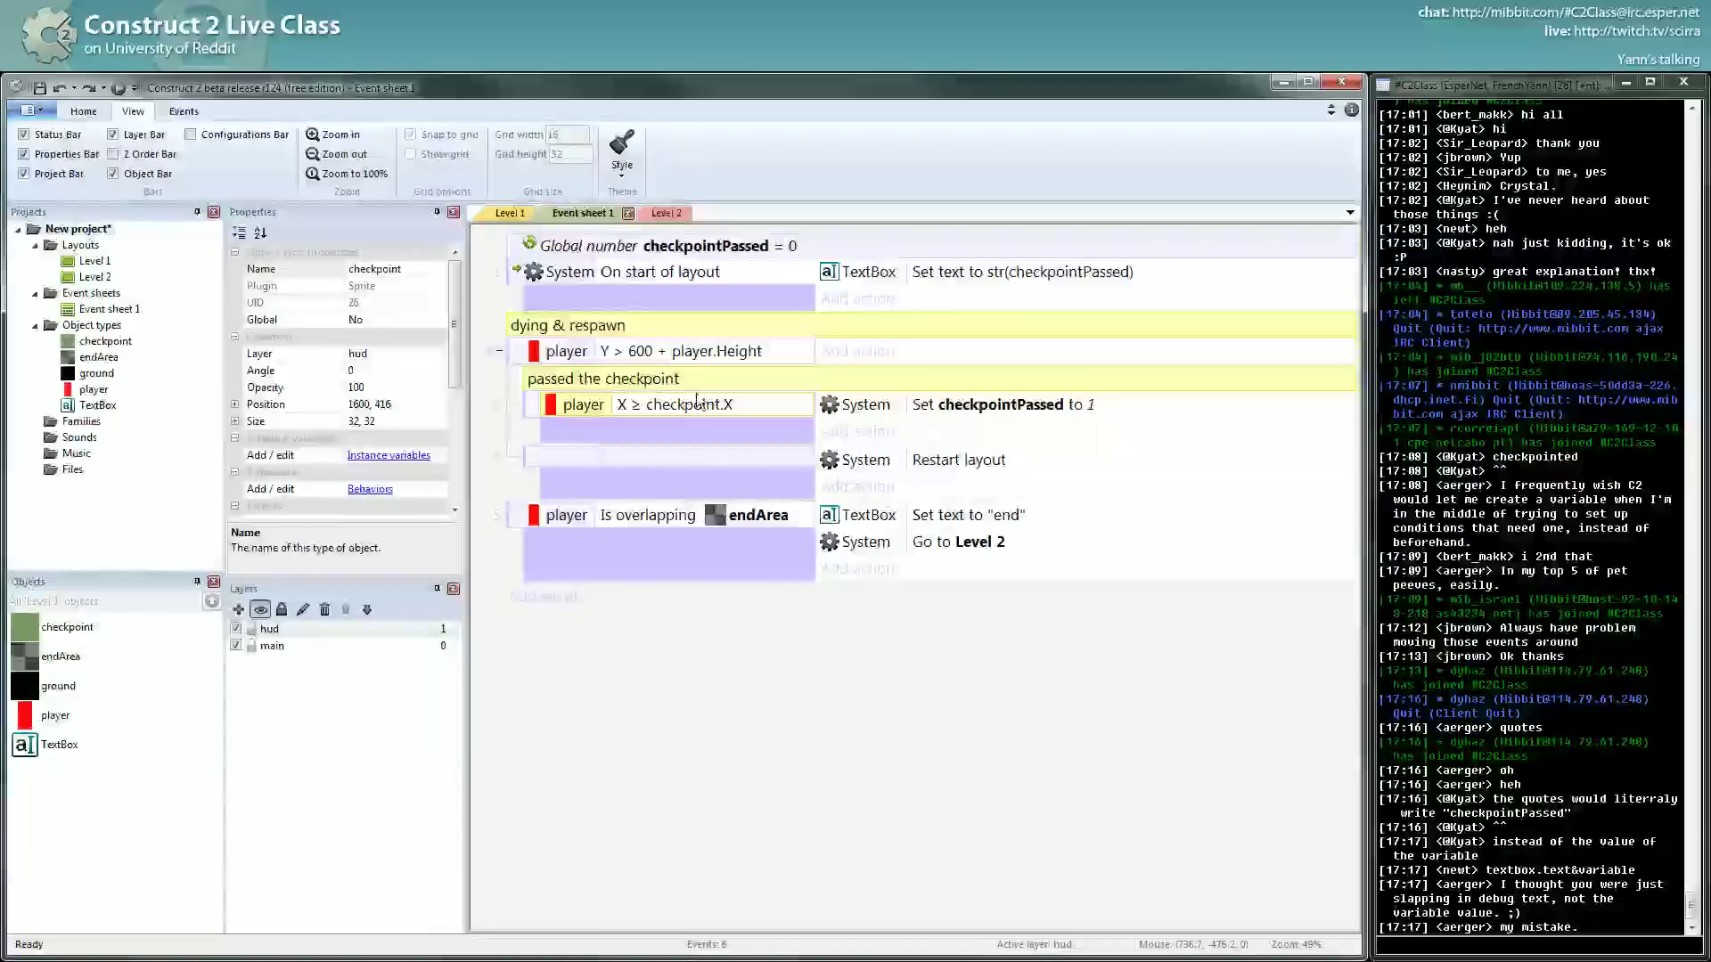
click(683, 379)
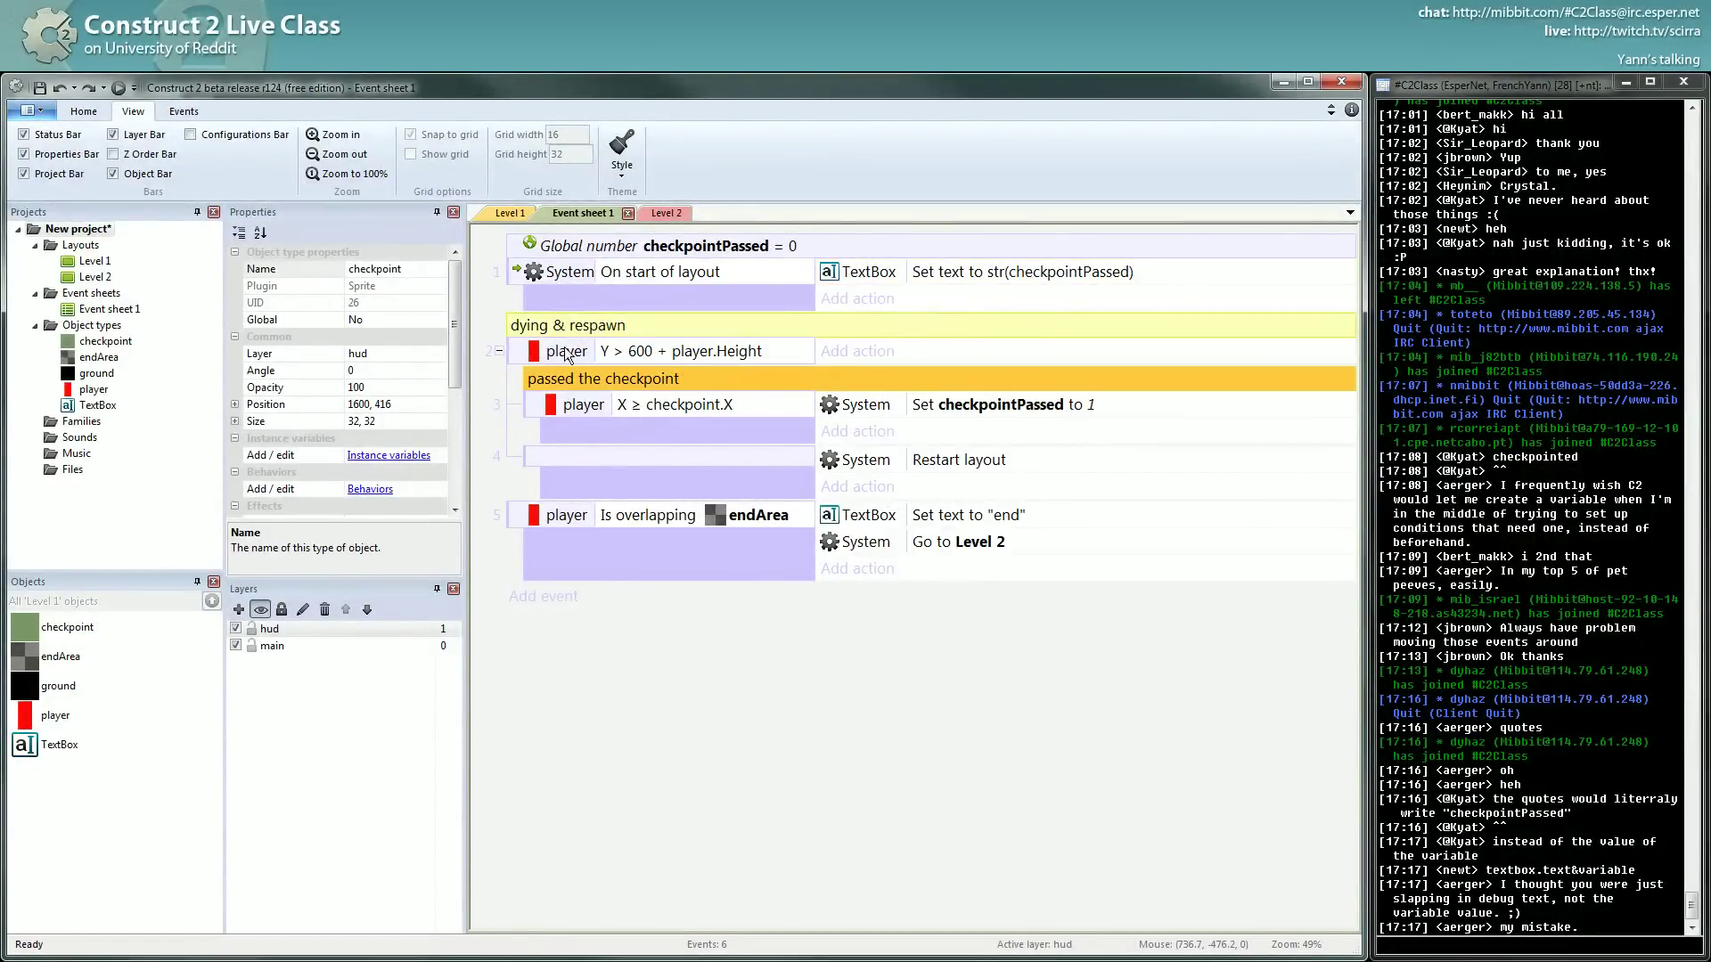
Select the checkpoint events and run another browser preview.
click(516, 350)
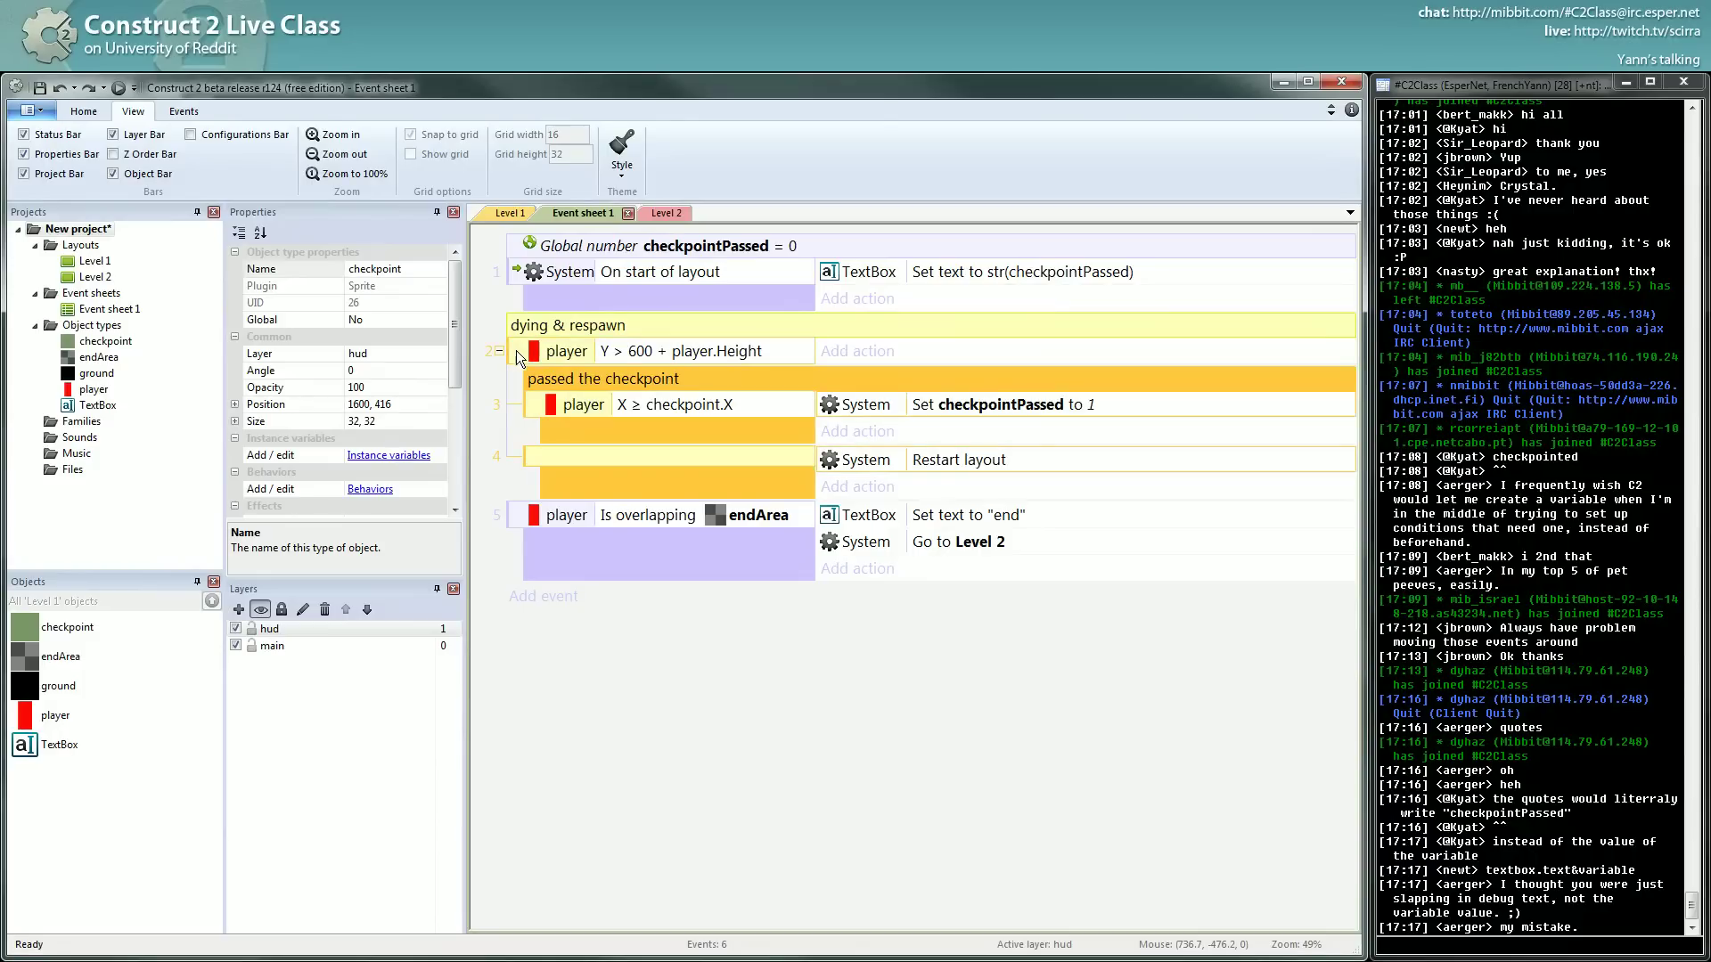
click(531, 403)
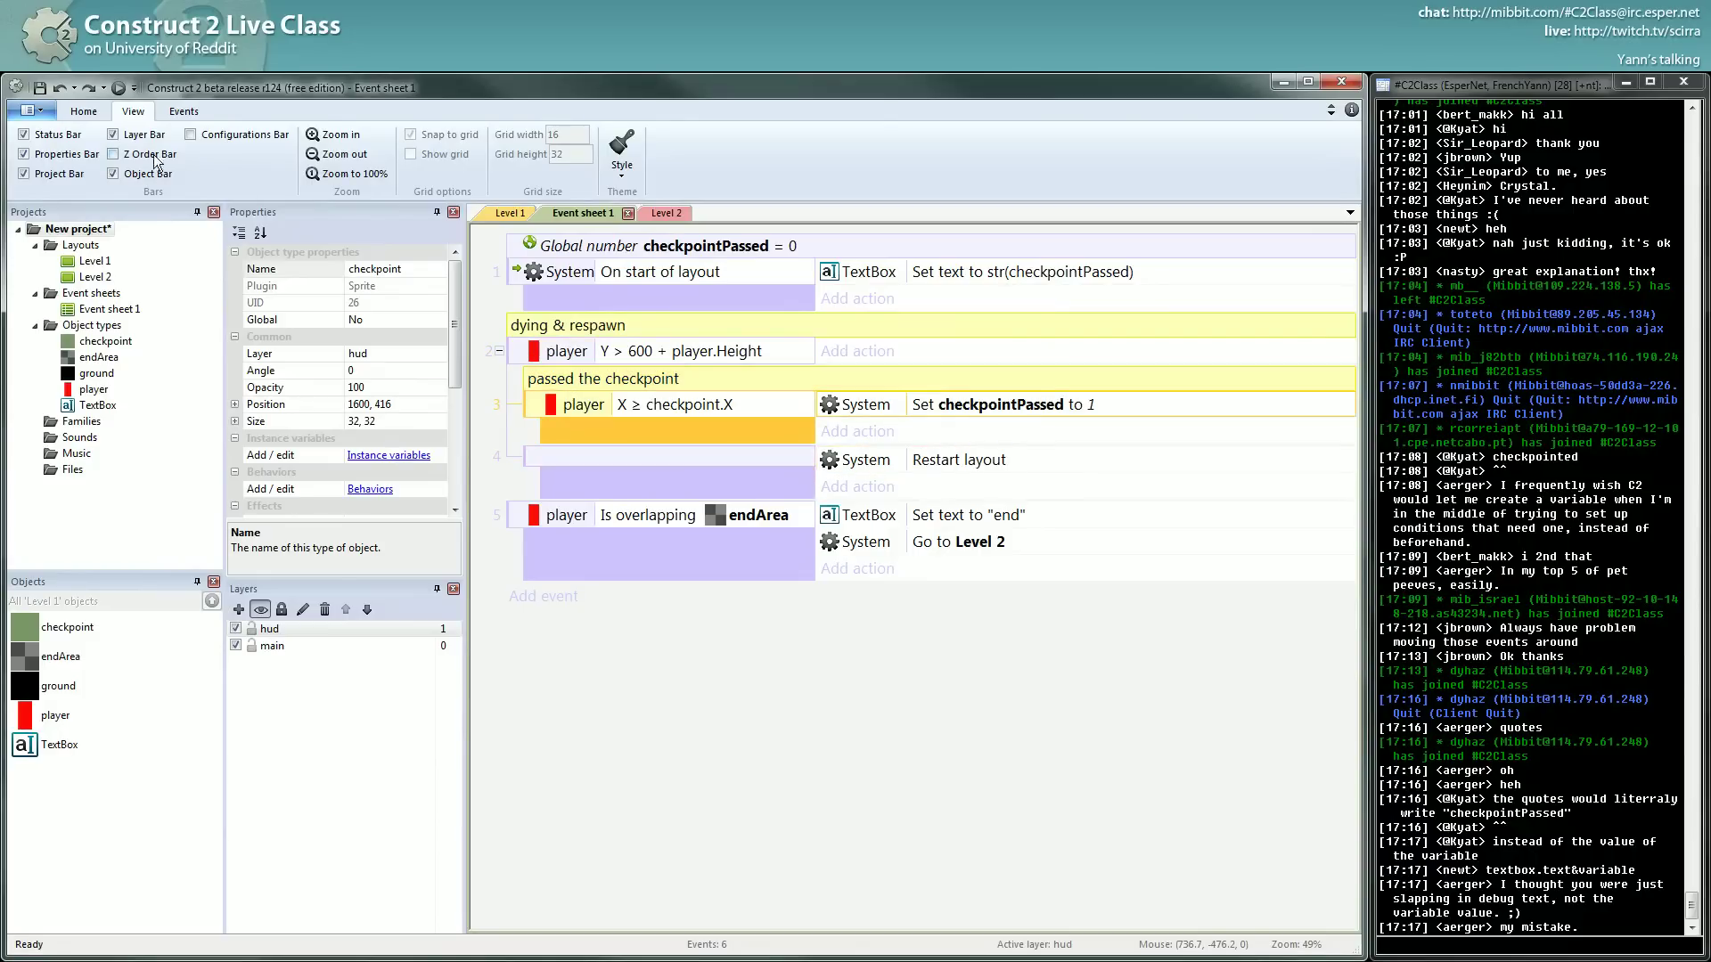
click(118, 87)
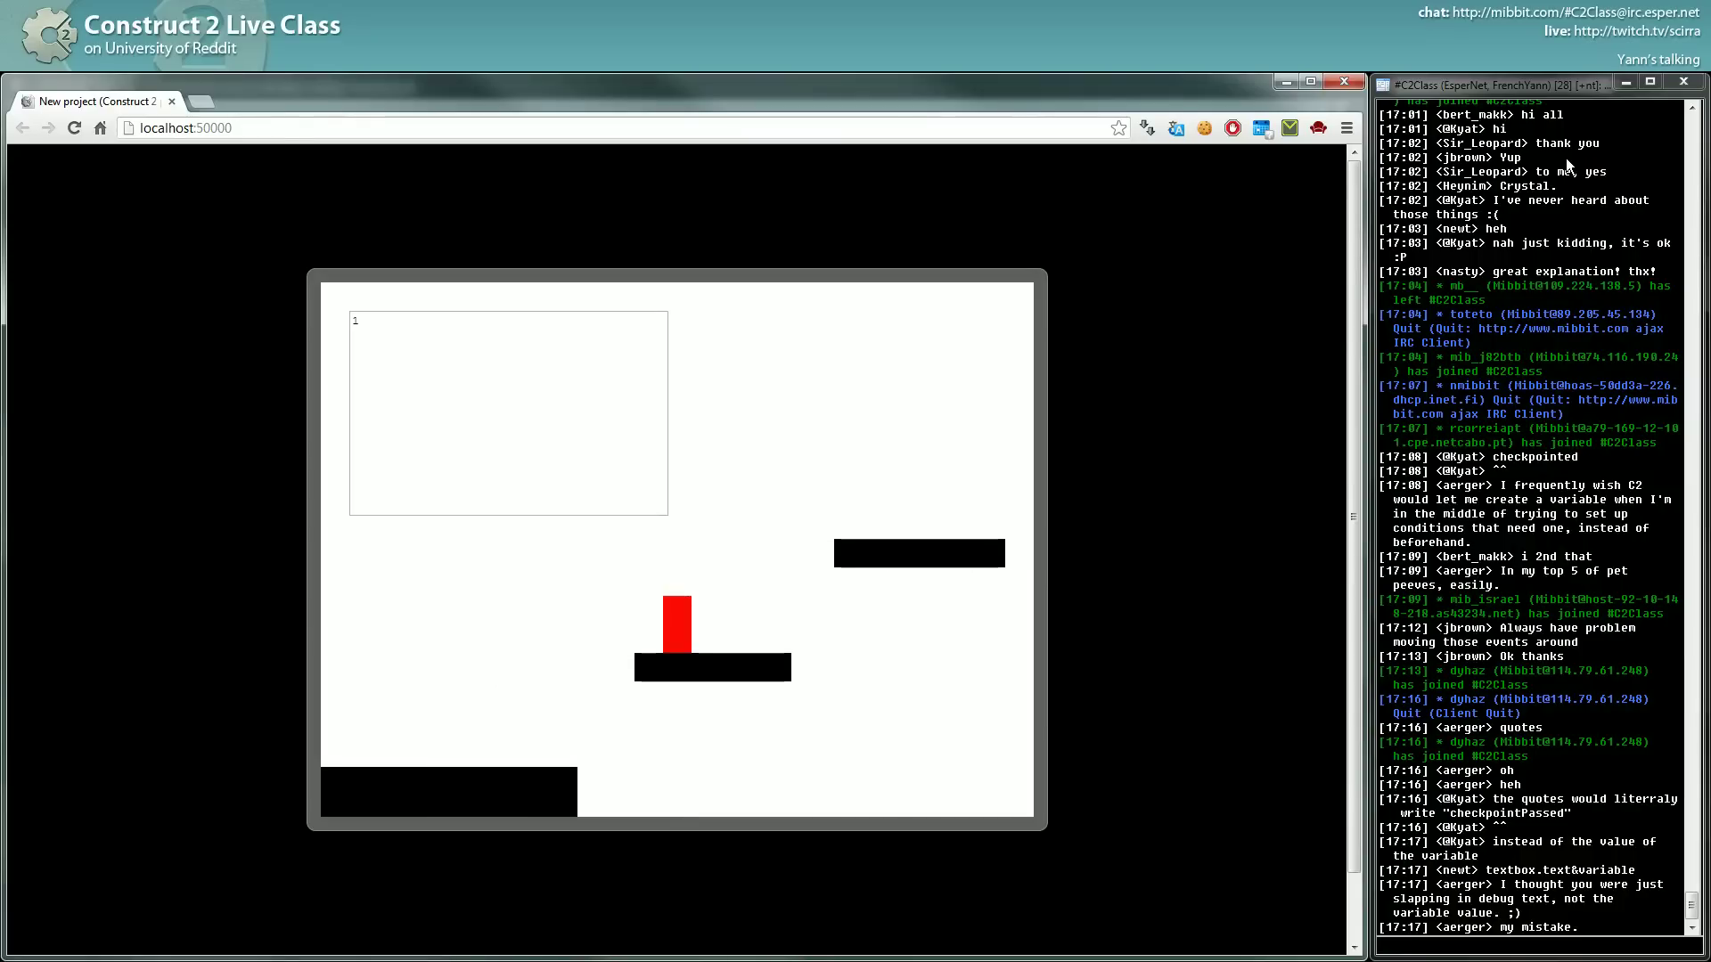
key(alt+Tab)
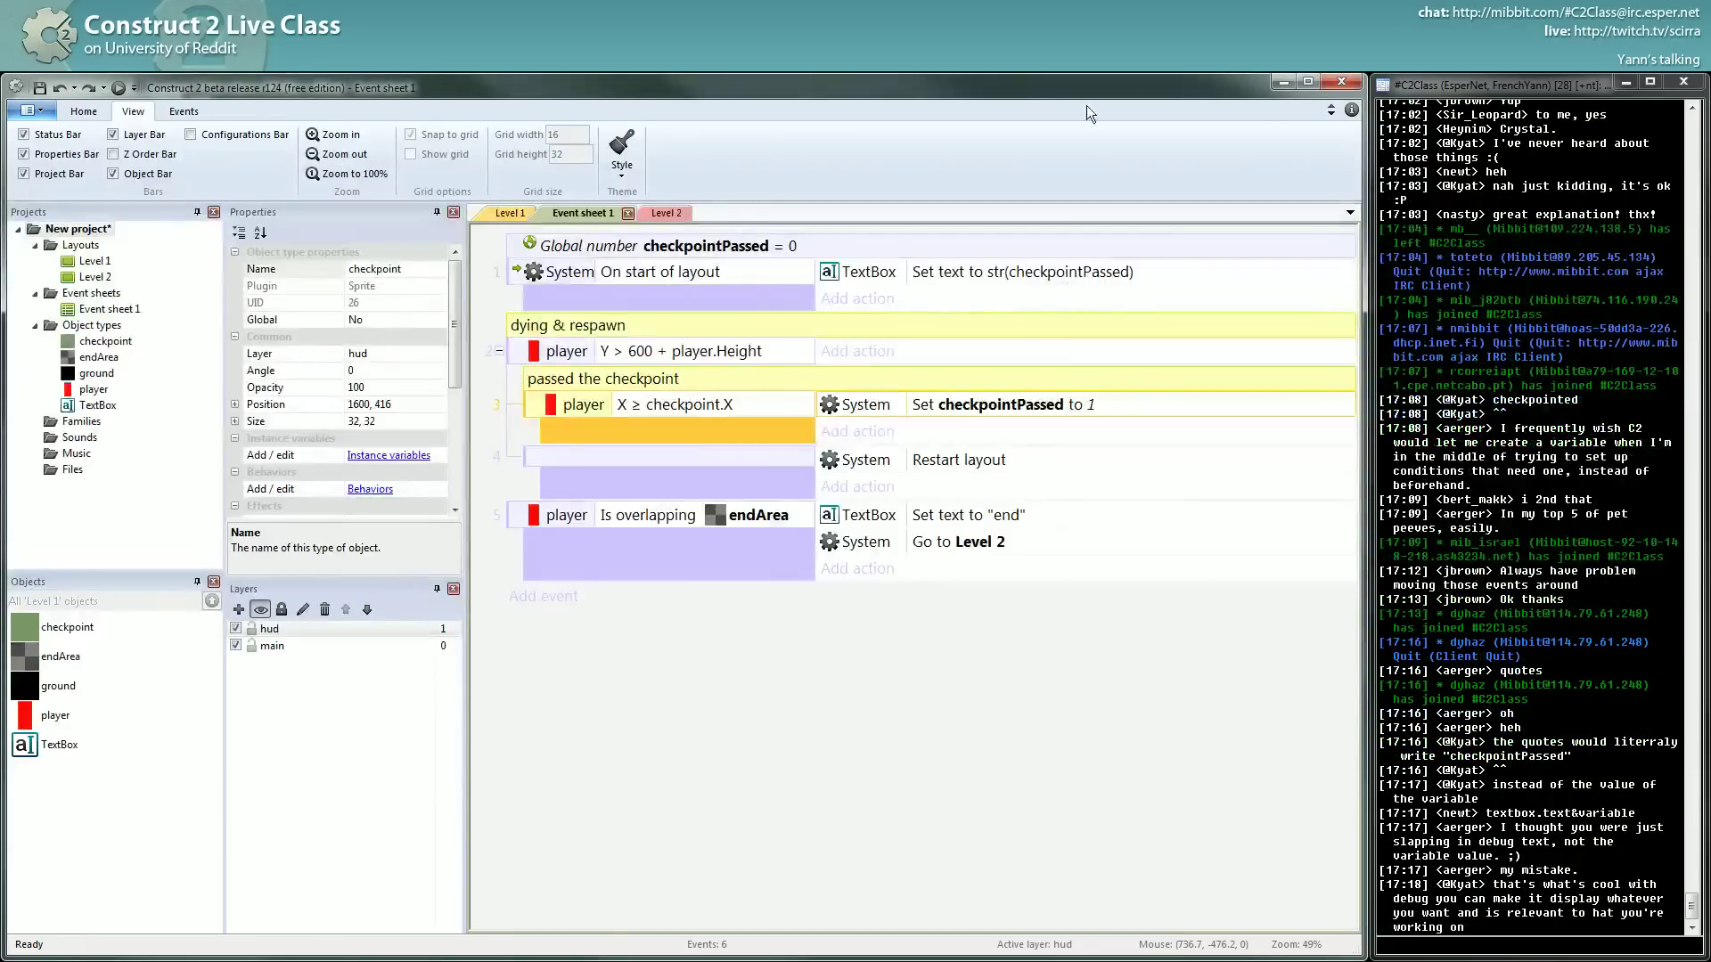
Insert a blank event below On start of layout and begin adding its condition.
click(517, 276)
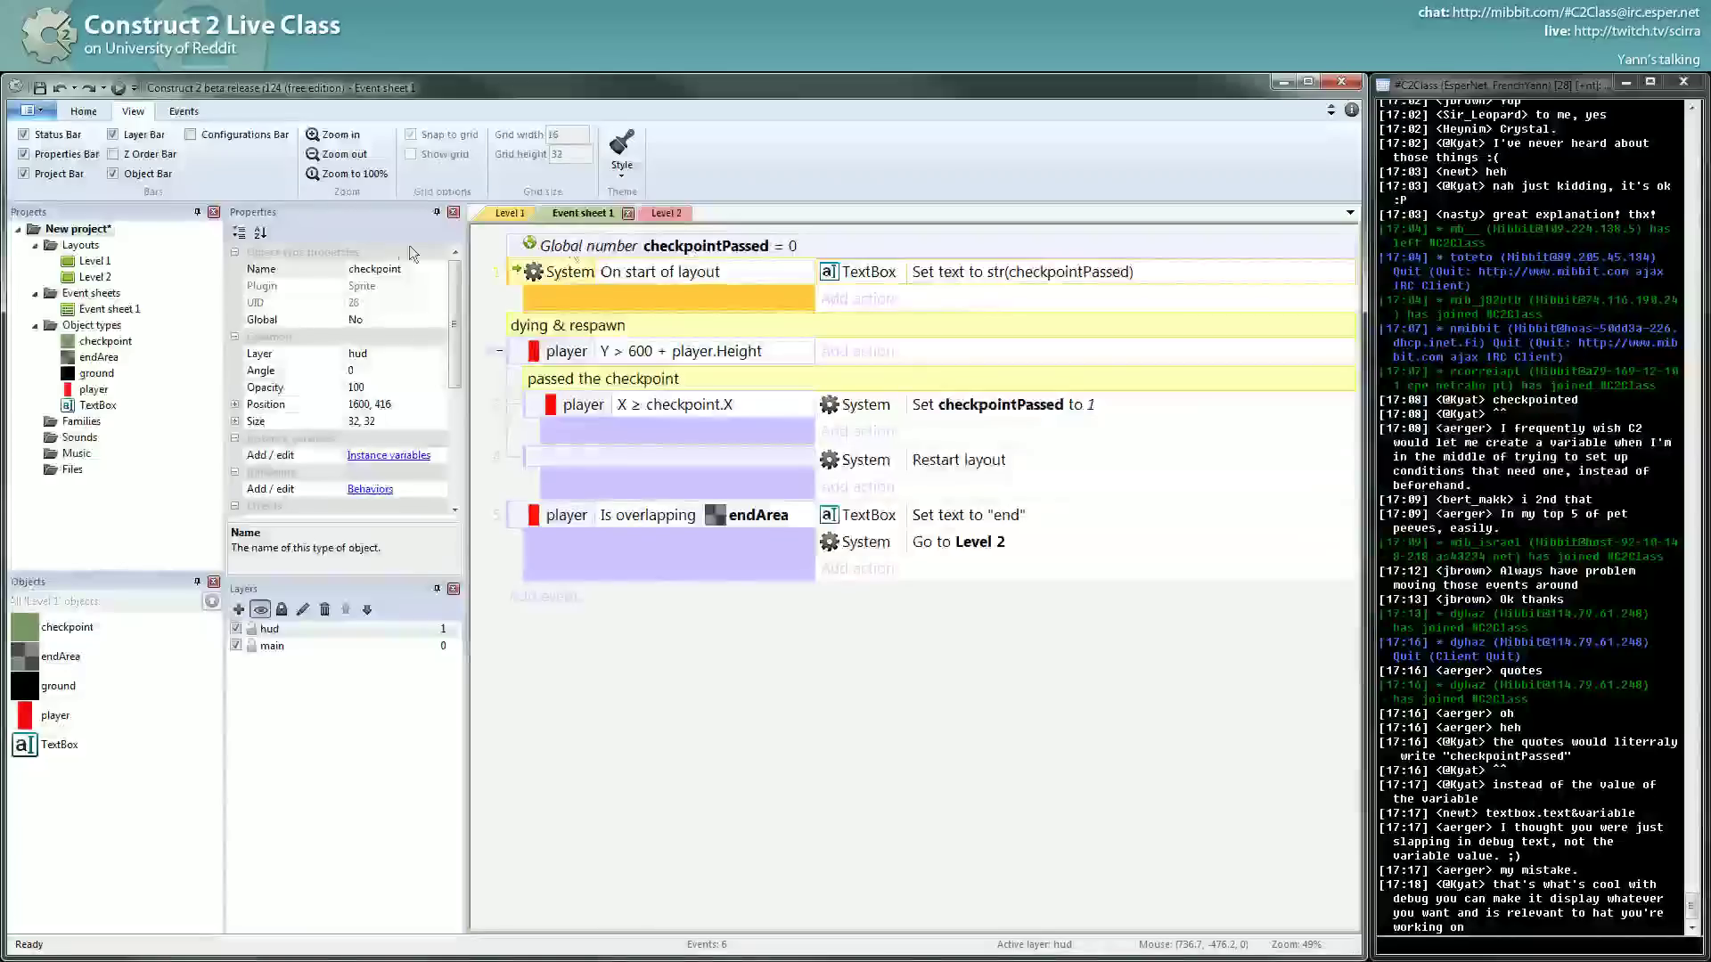
key(b)
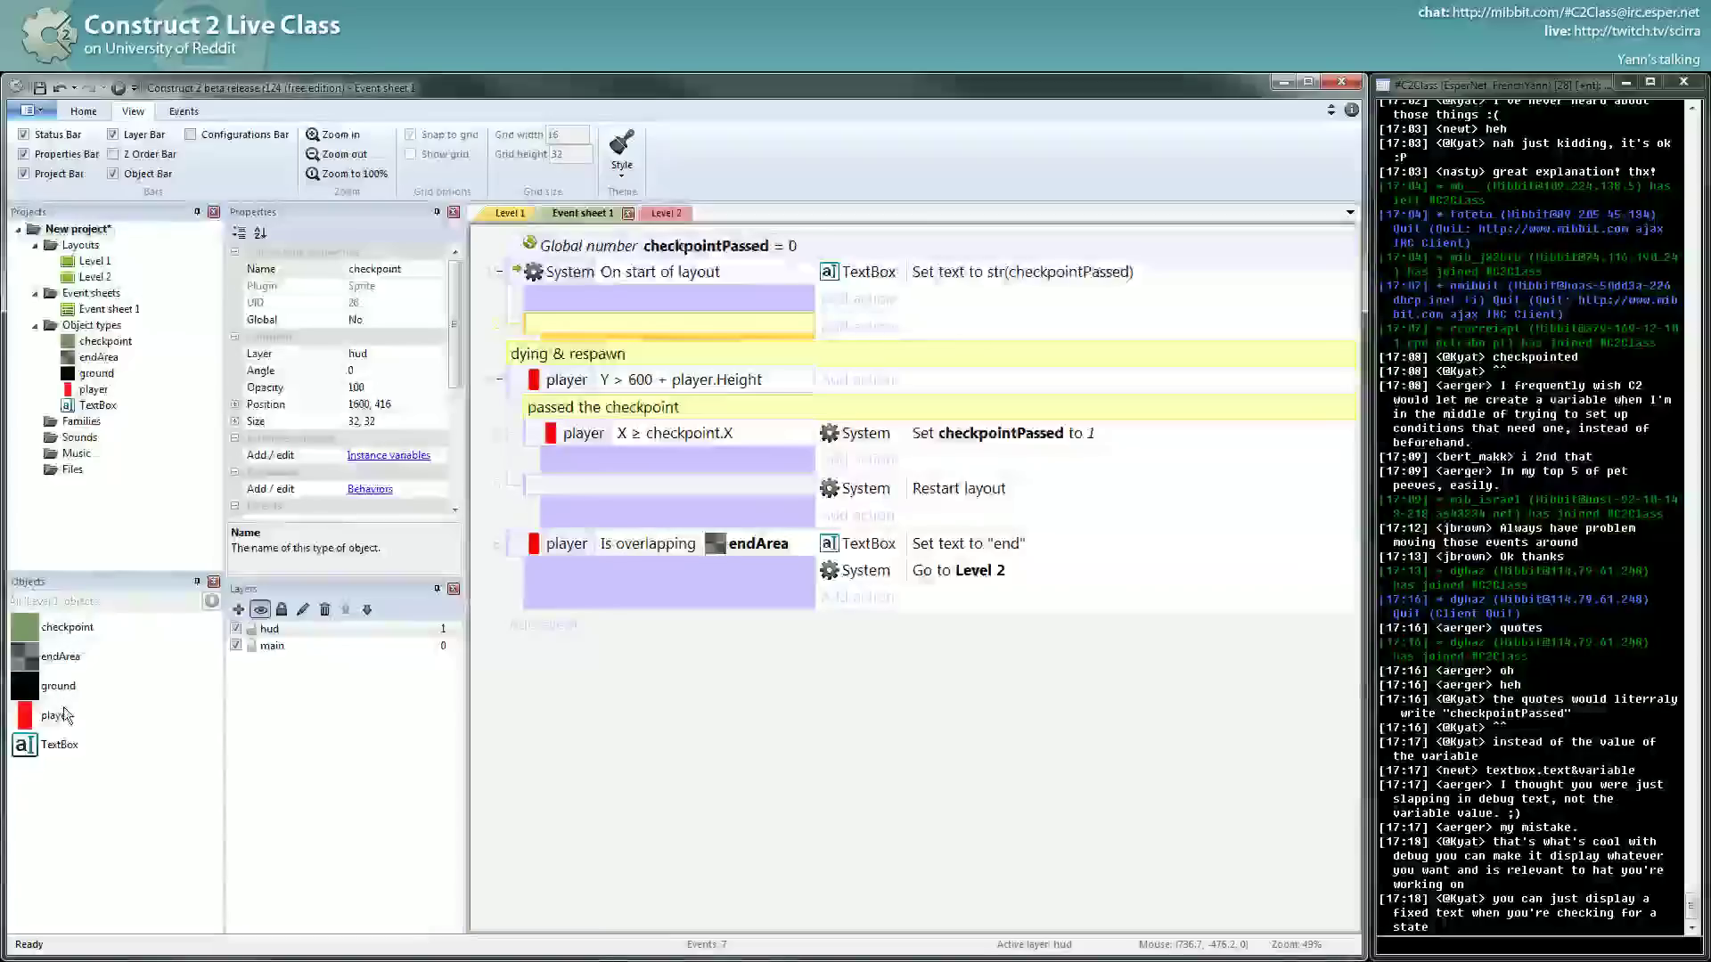
double_click(670, 319)
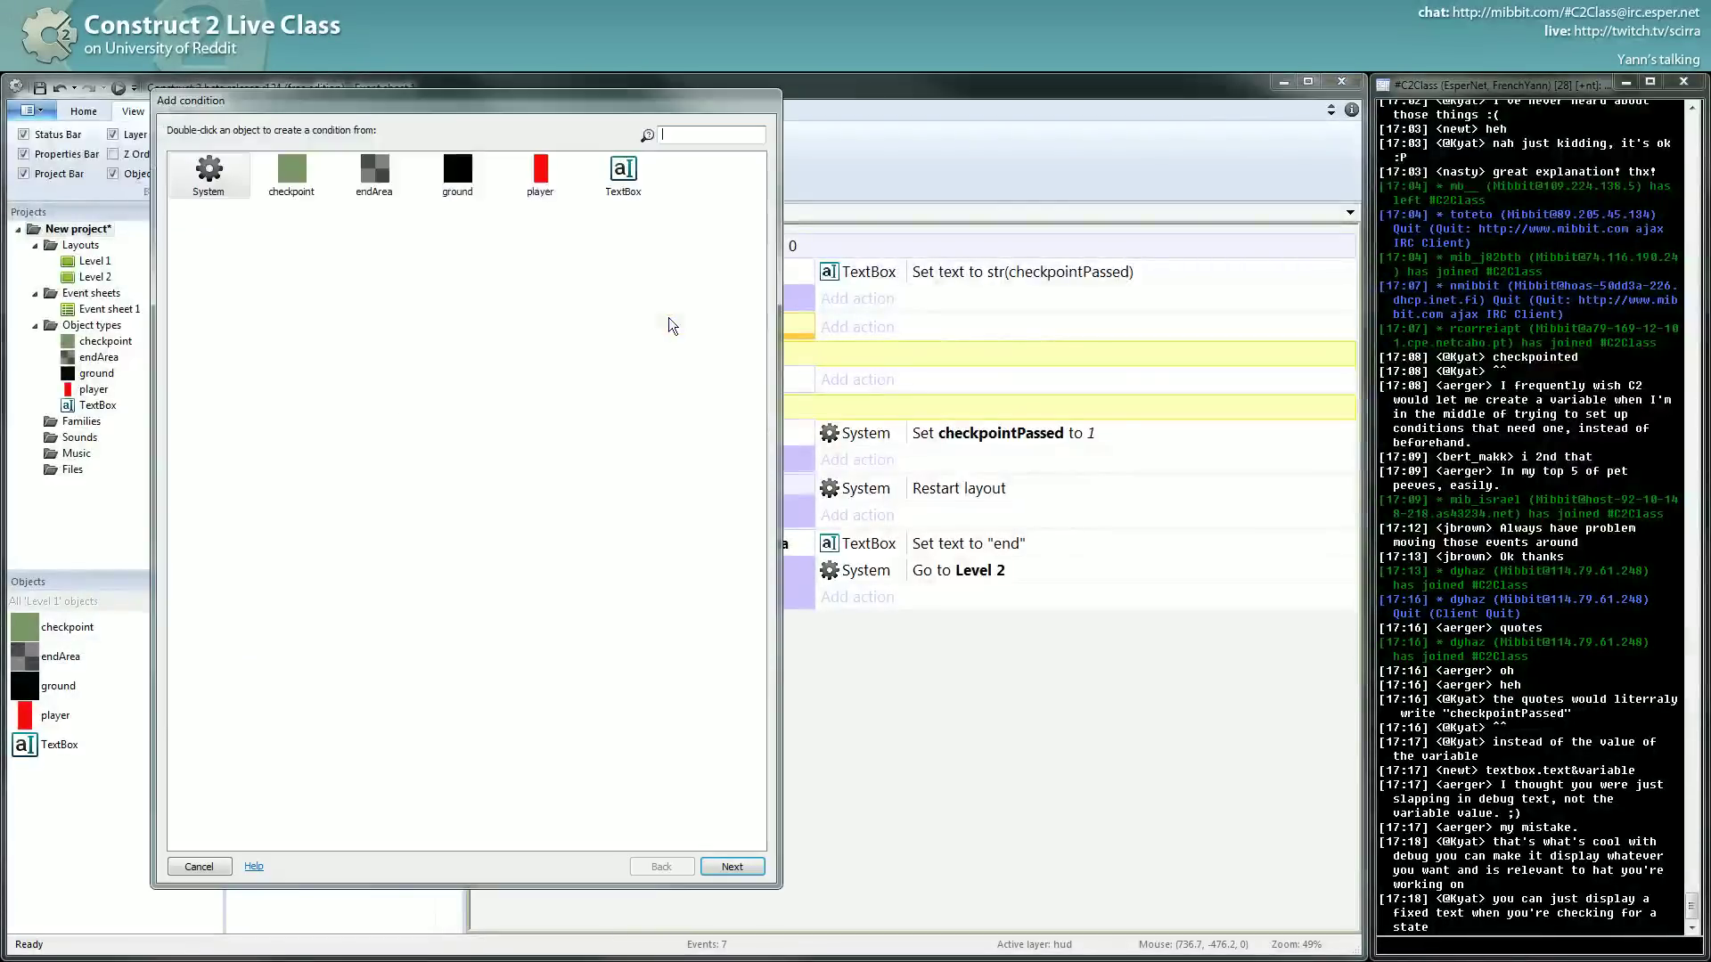
Give the new event a System Compare variable condition checkpointPassed = 1.
double_click(204, 182)
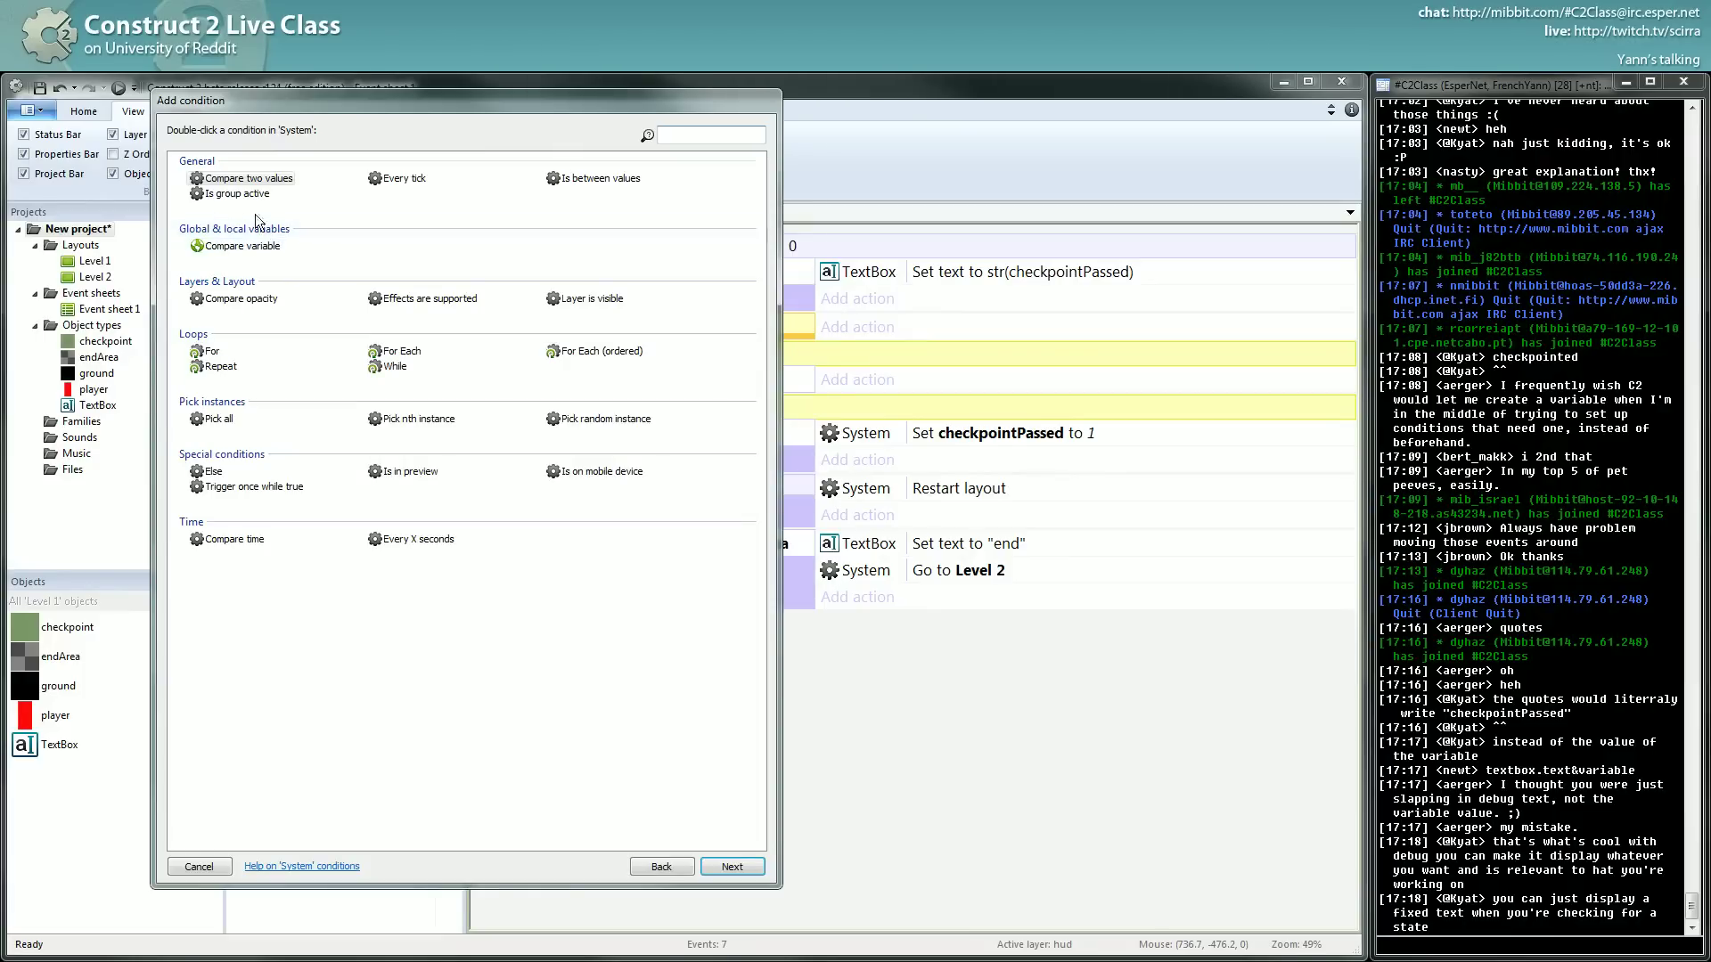
double_click(221, 248)
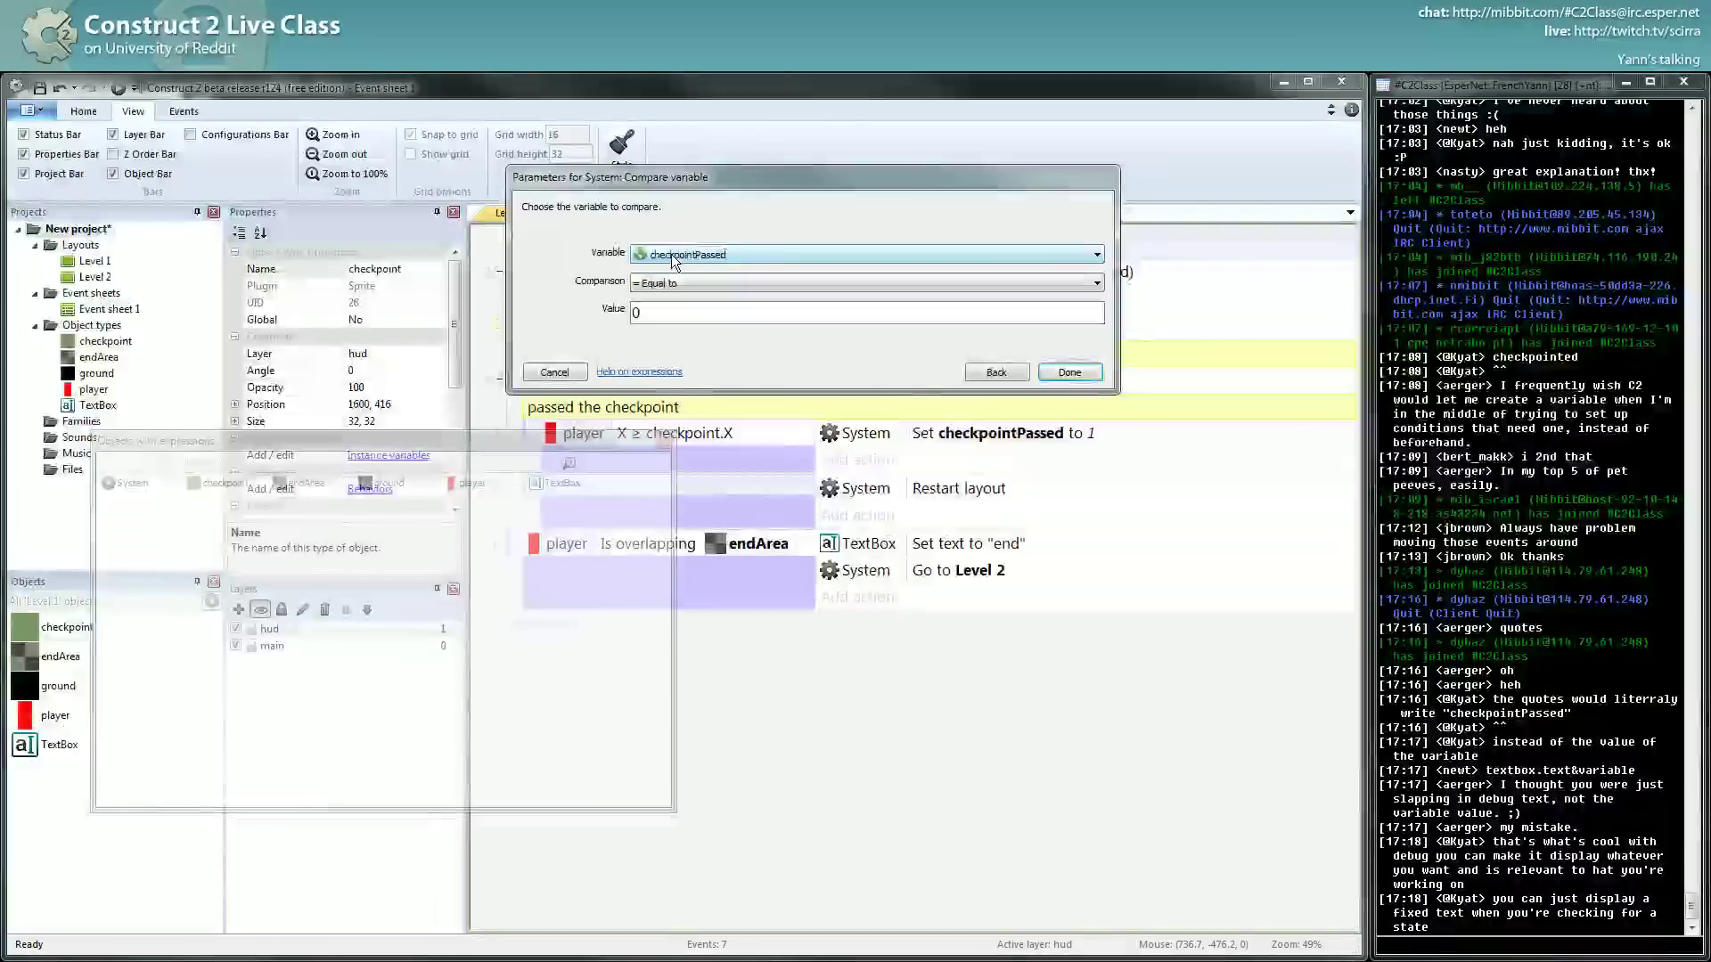
double_click(636, 313)
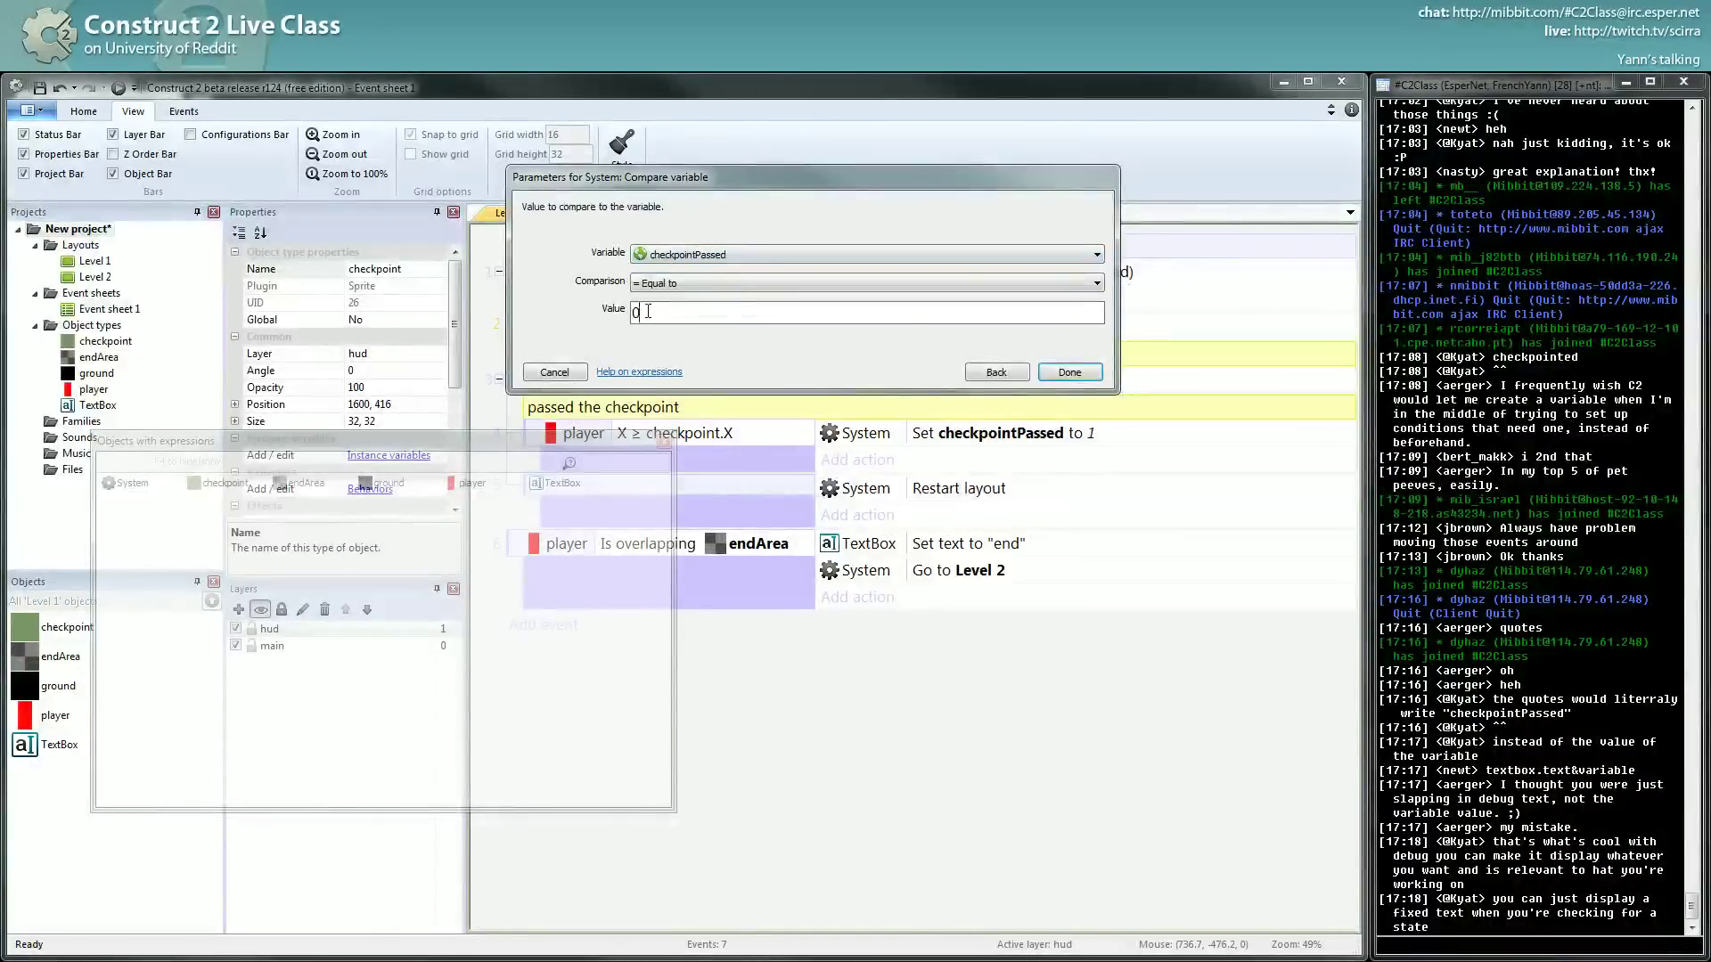
text(1)
key(Return)
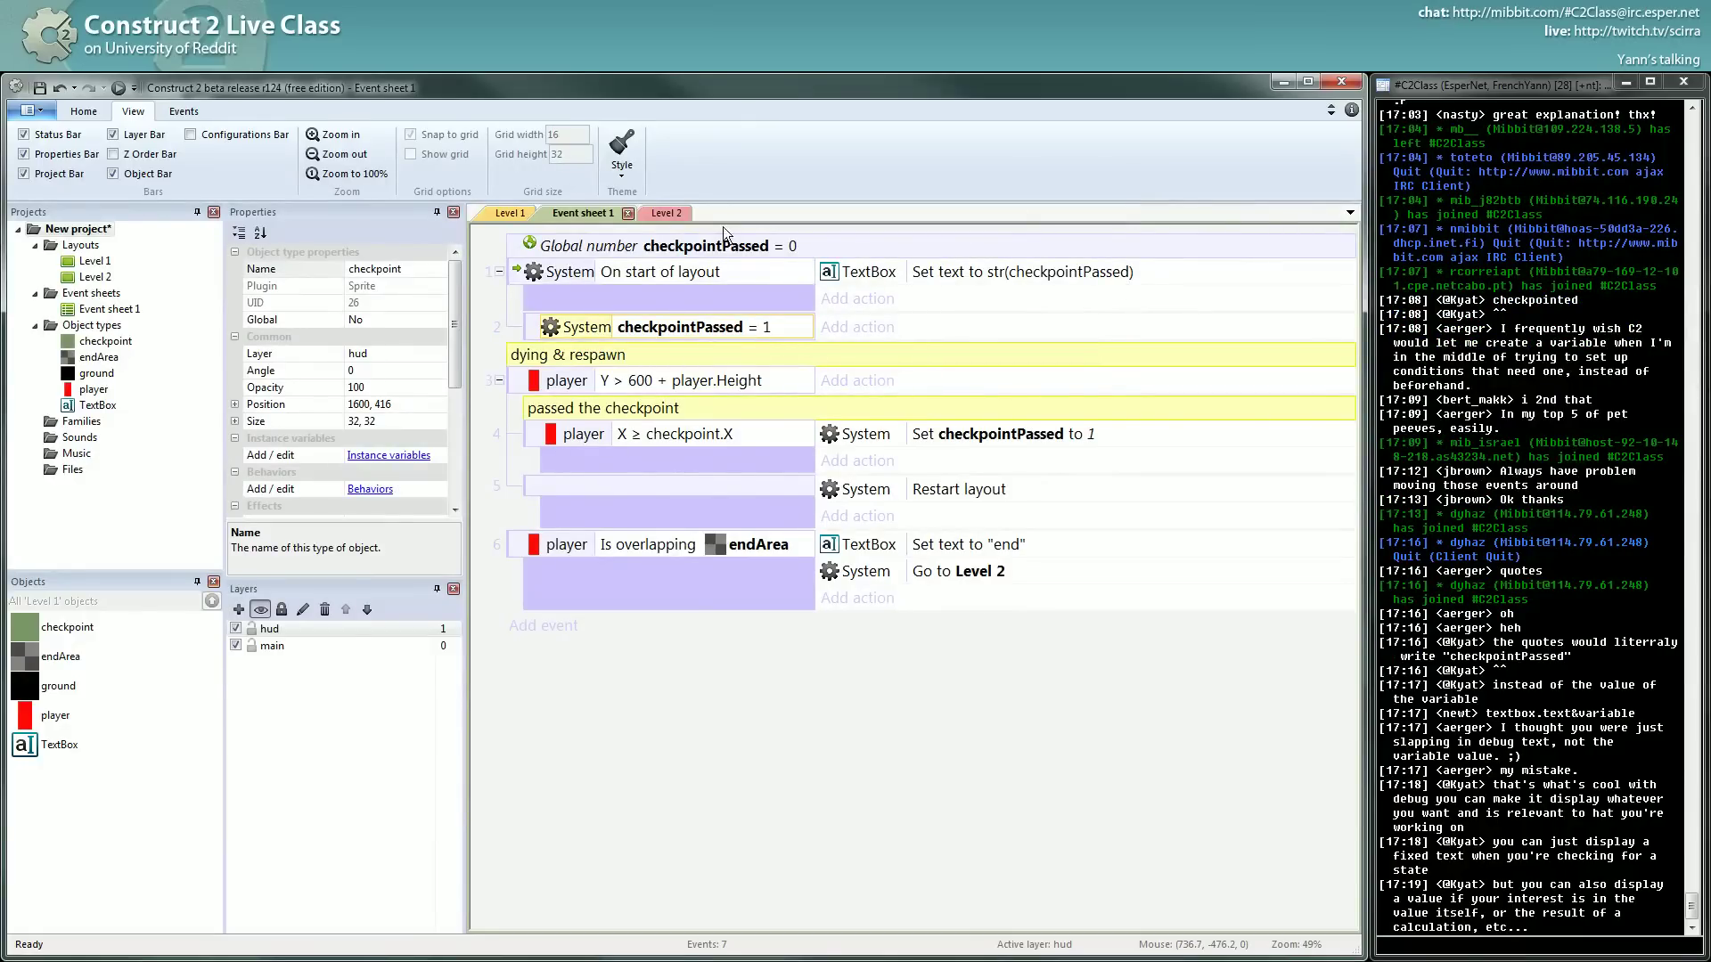
Add a player 'Set position to another object' action targeting checkpoint, then preview the game.
click(858, 327)
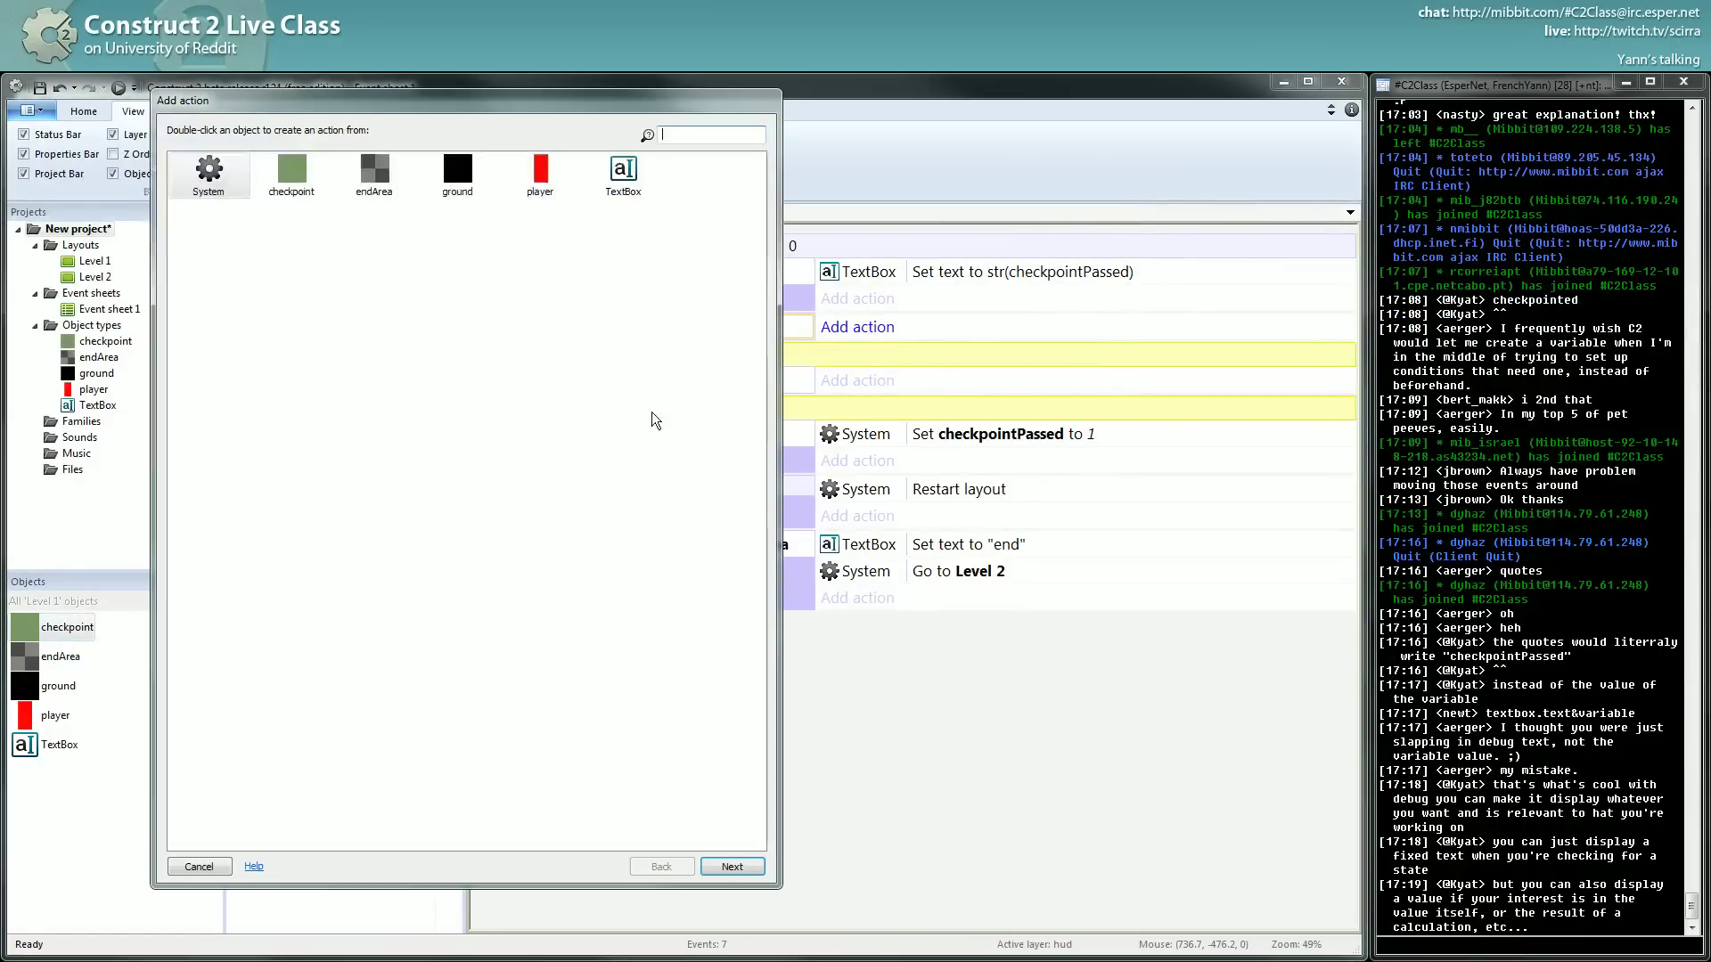
double_click(540, 171)
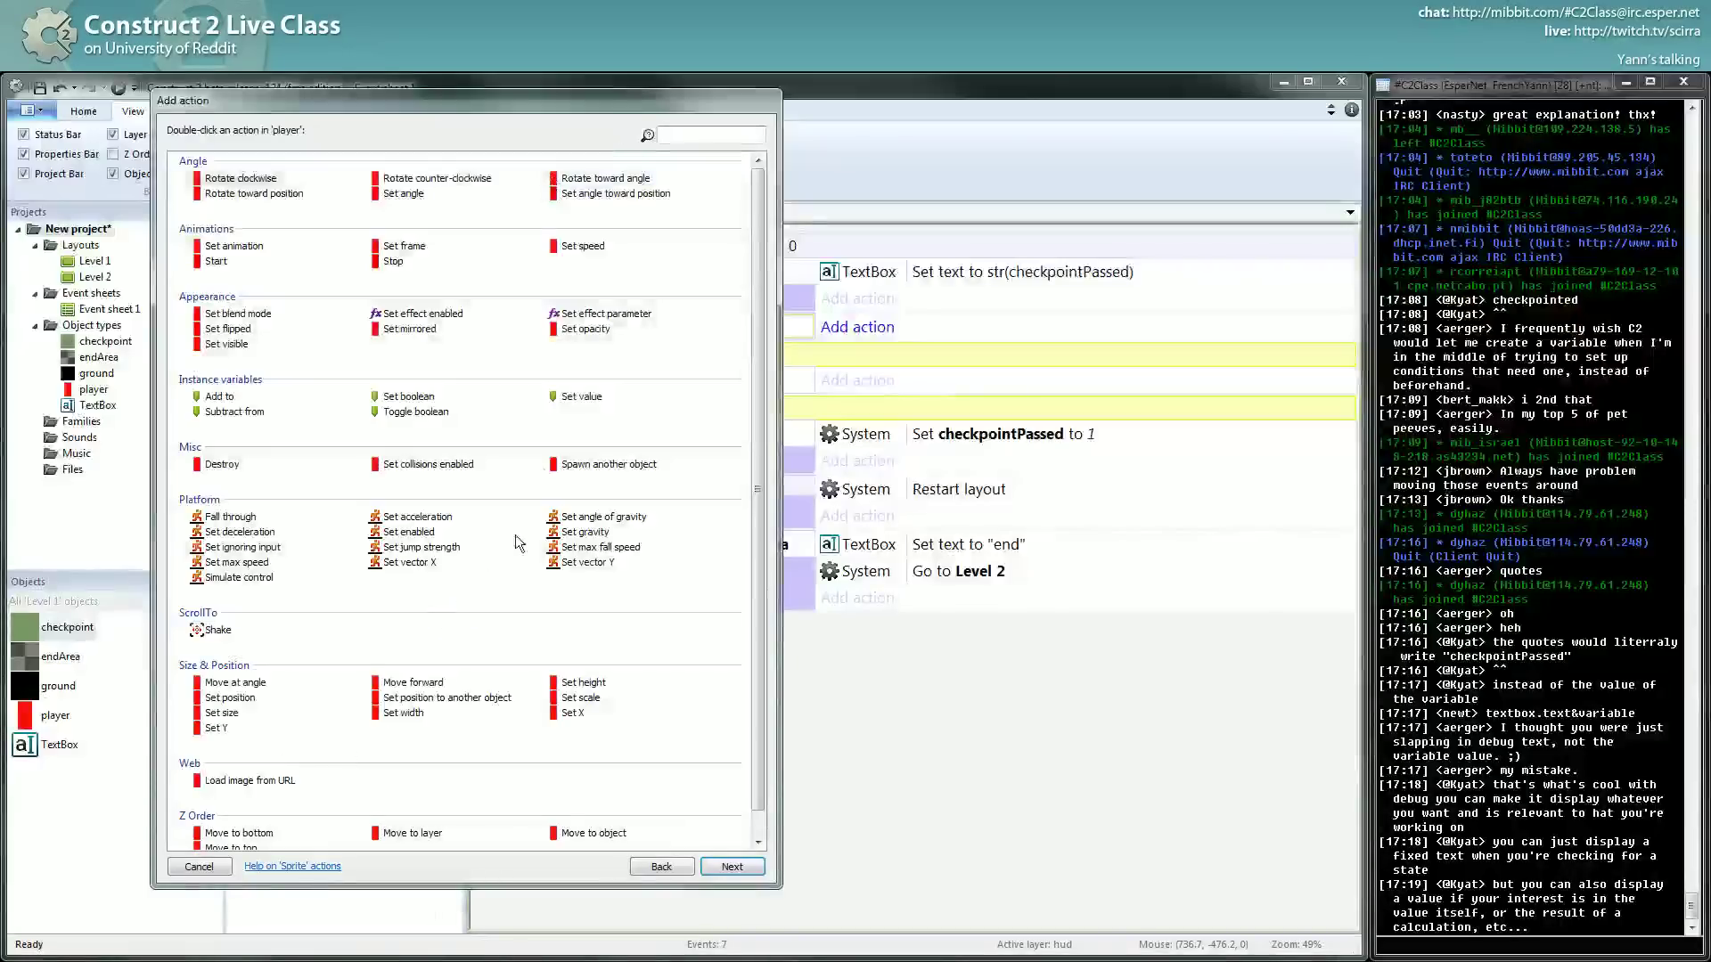
double_click(445, 702)
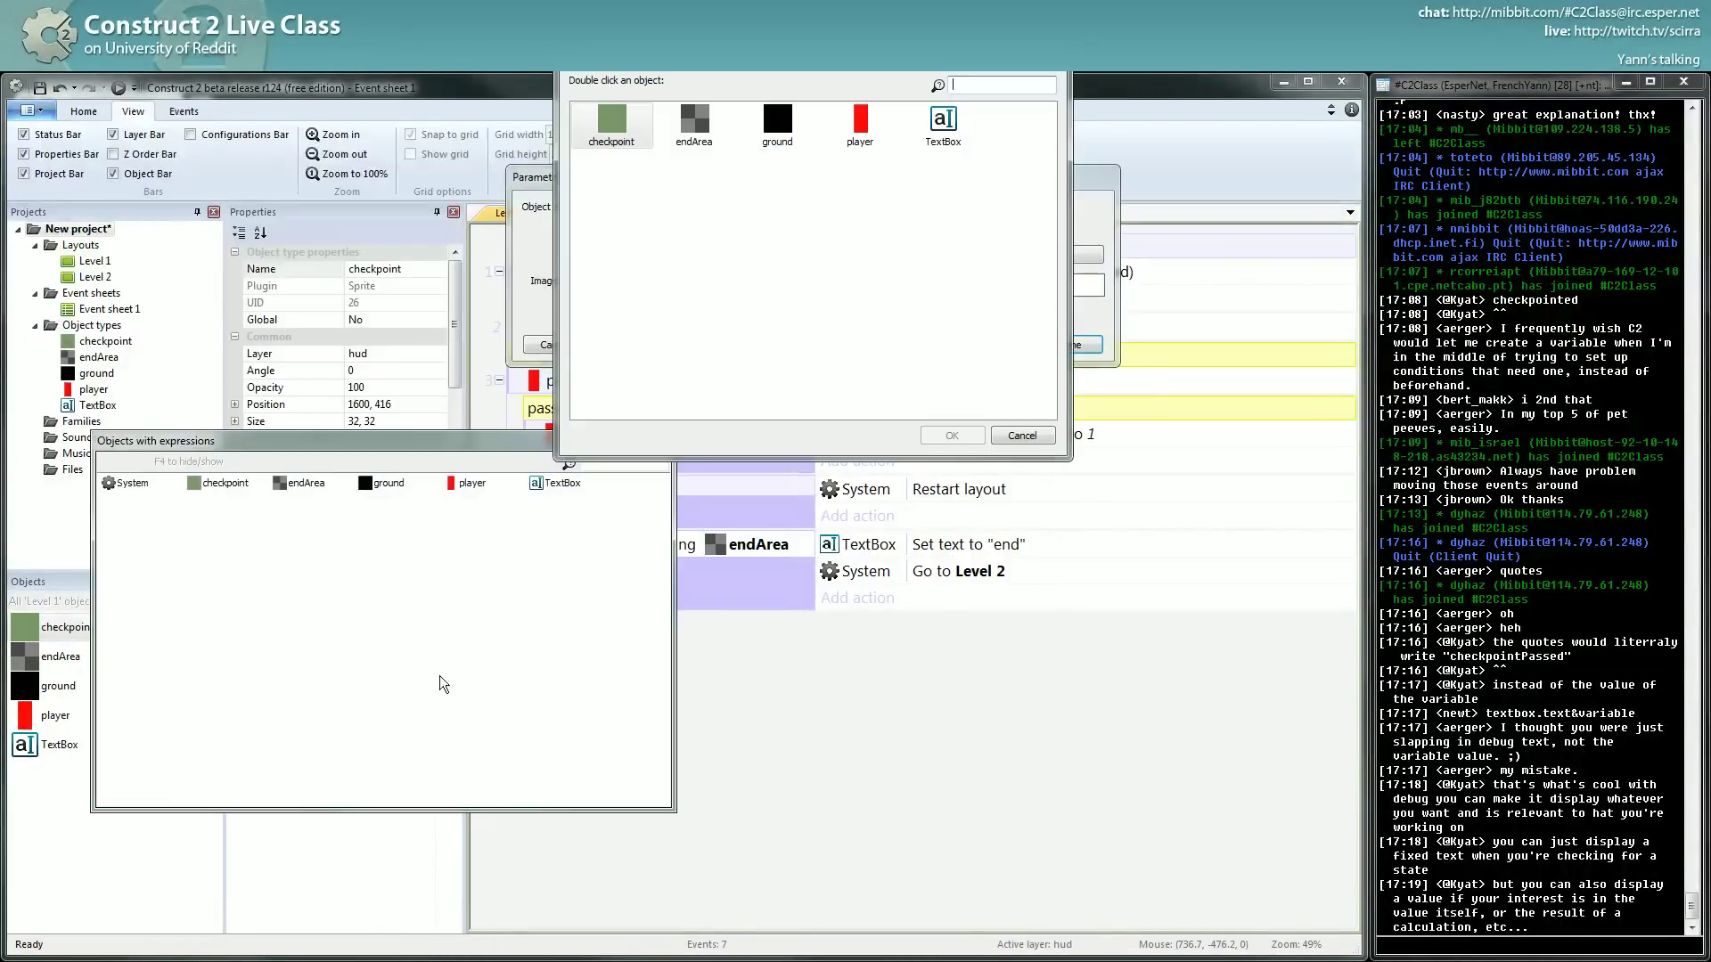
double_click(636, 111)
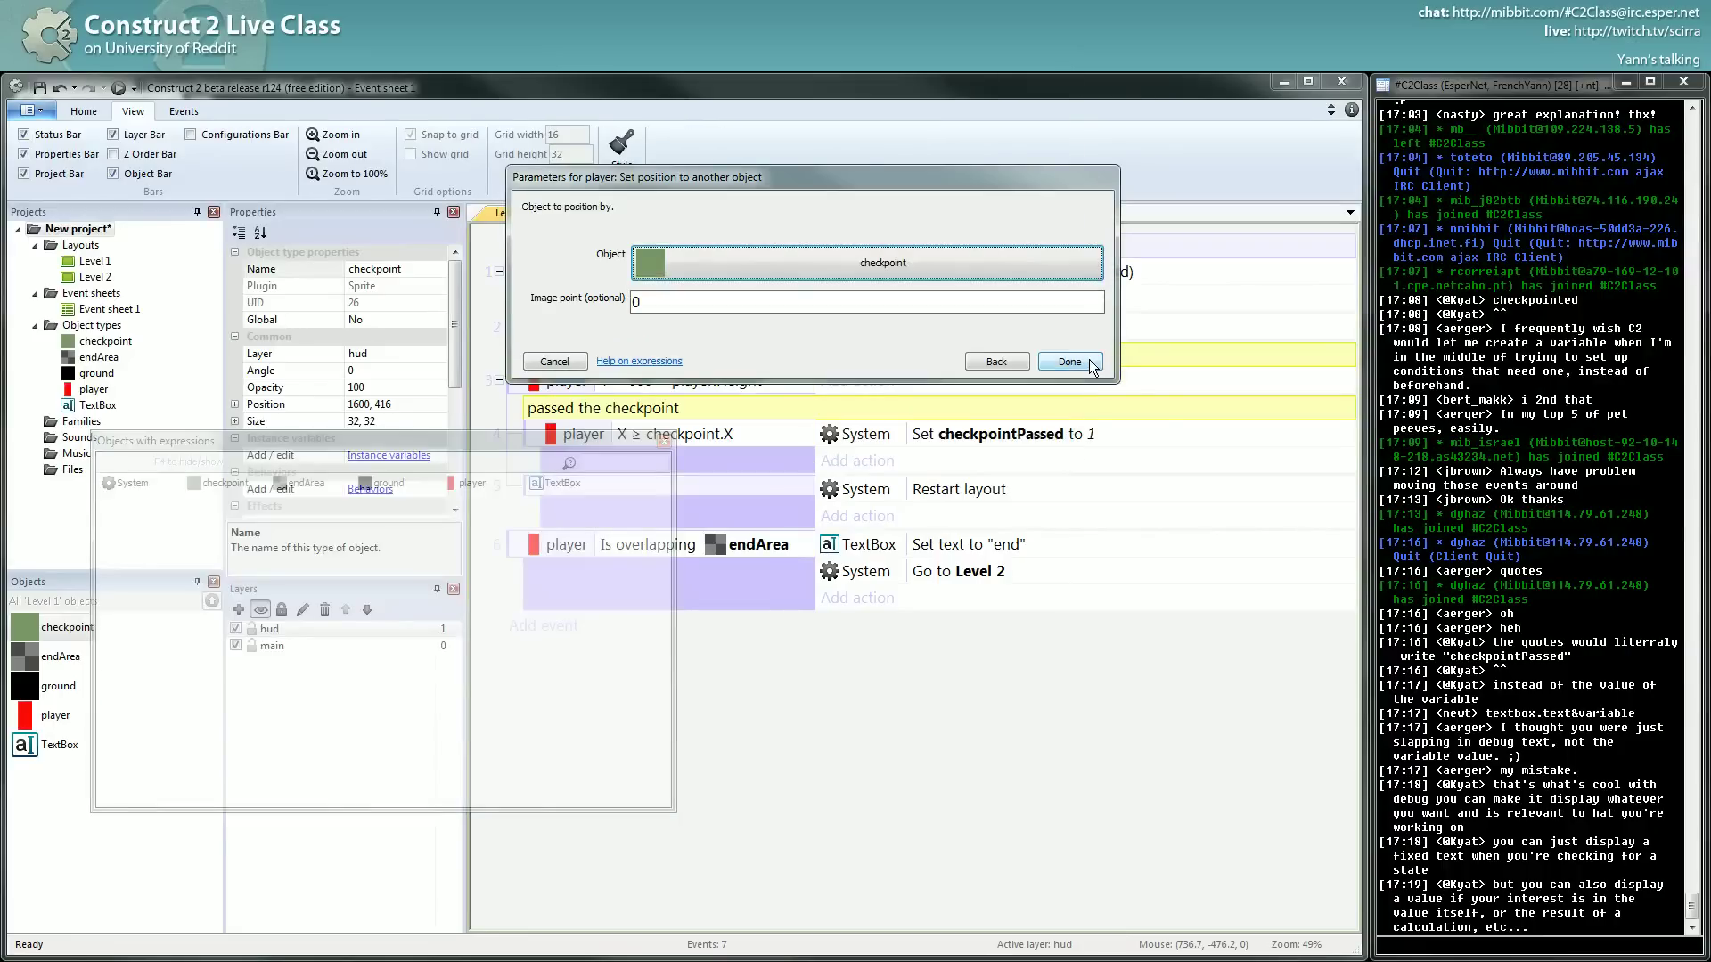
click(1070, 362)
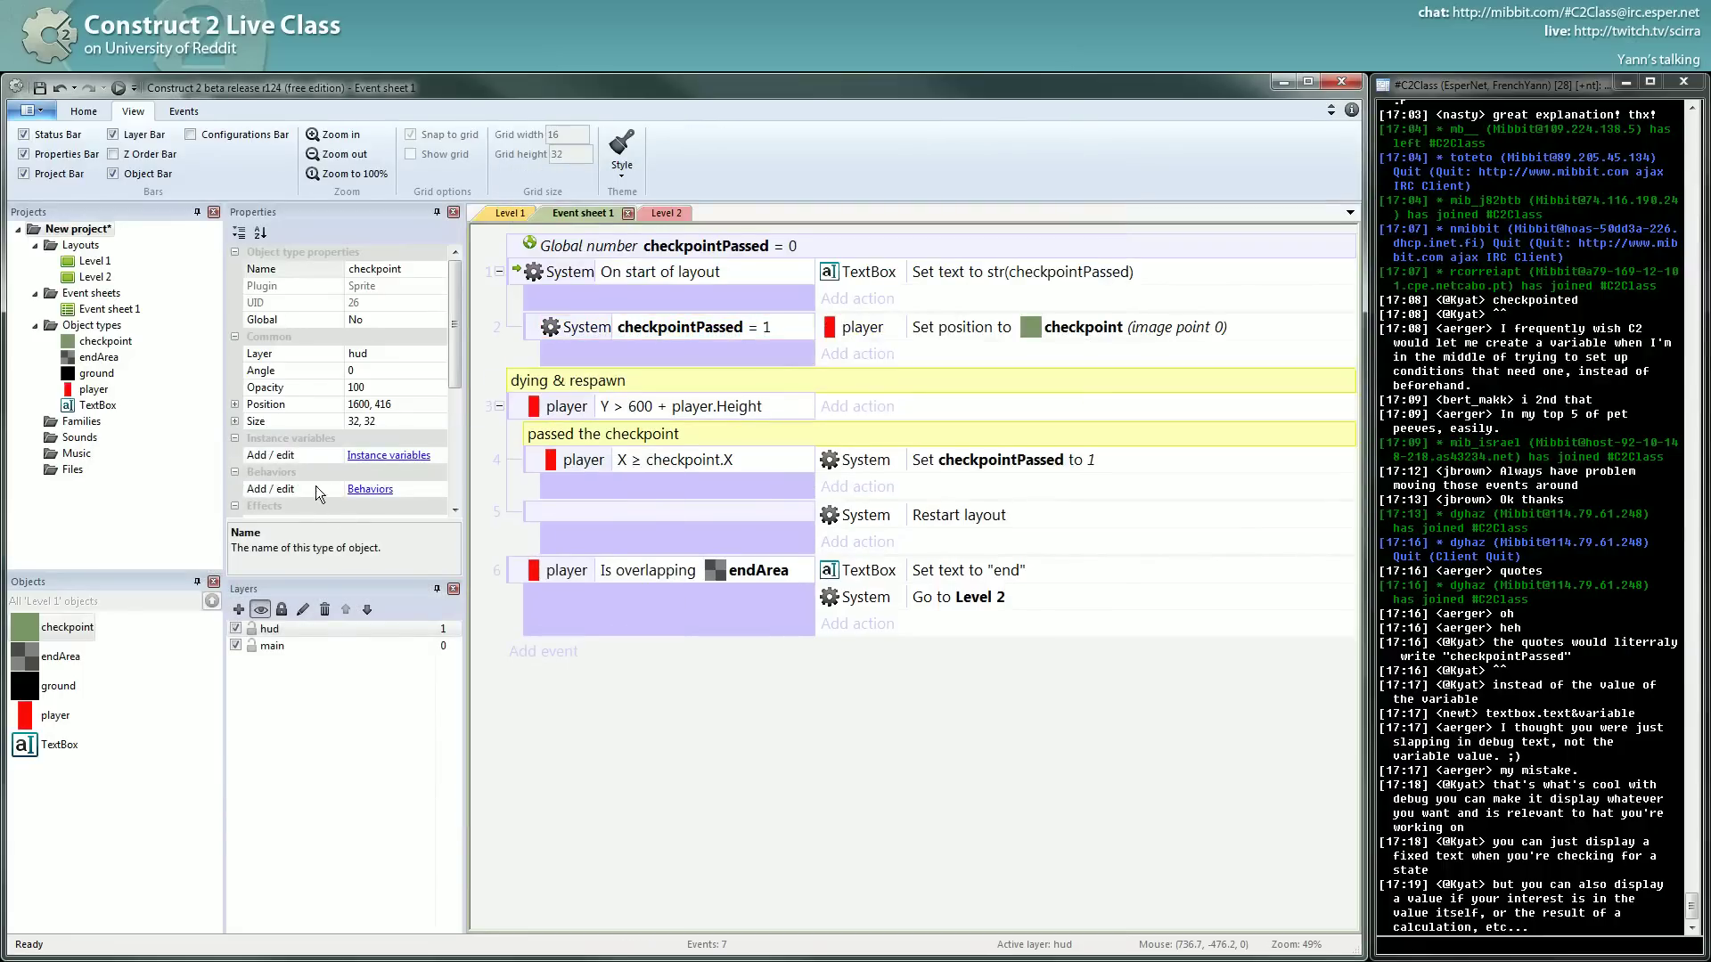
click(116, 88)
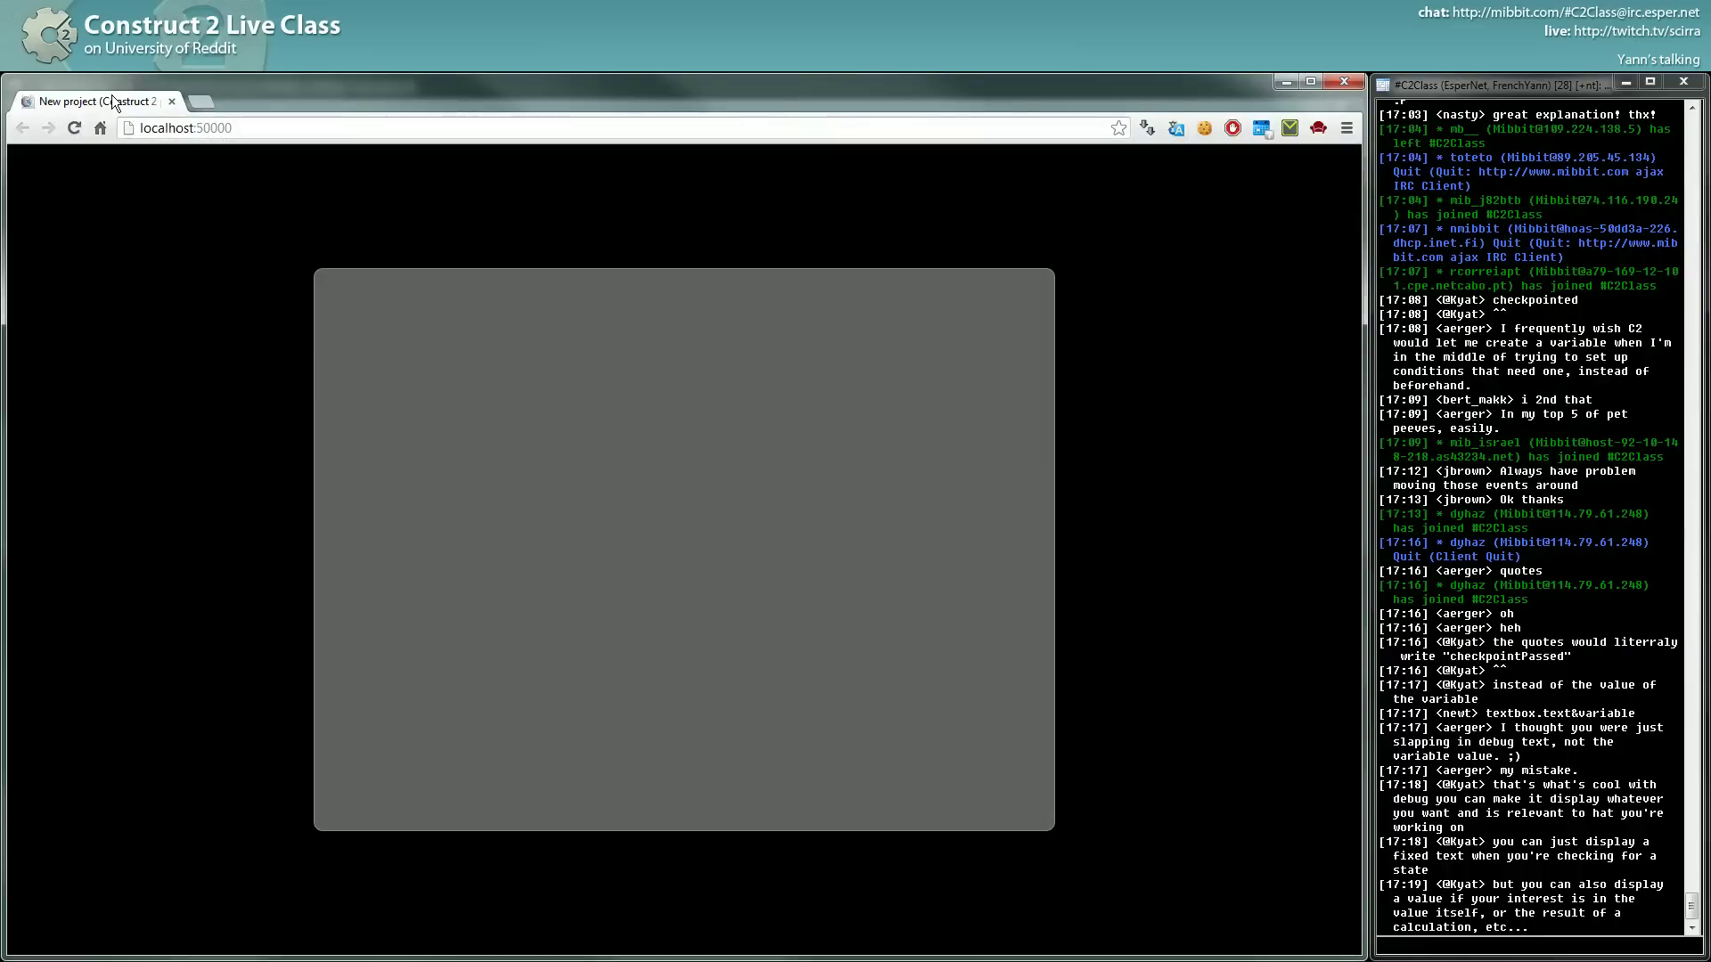
Move the player onto the leftmost ground in the Level 1 layout.
key(alt+F4)
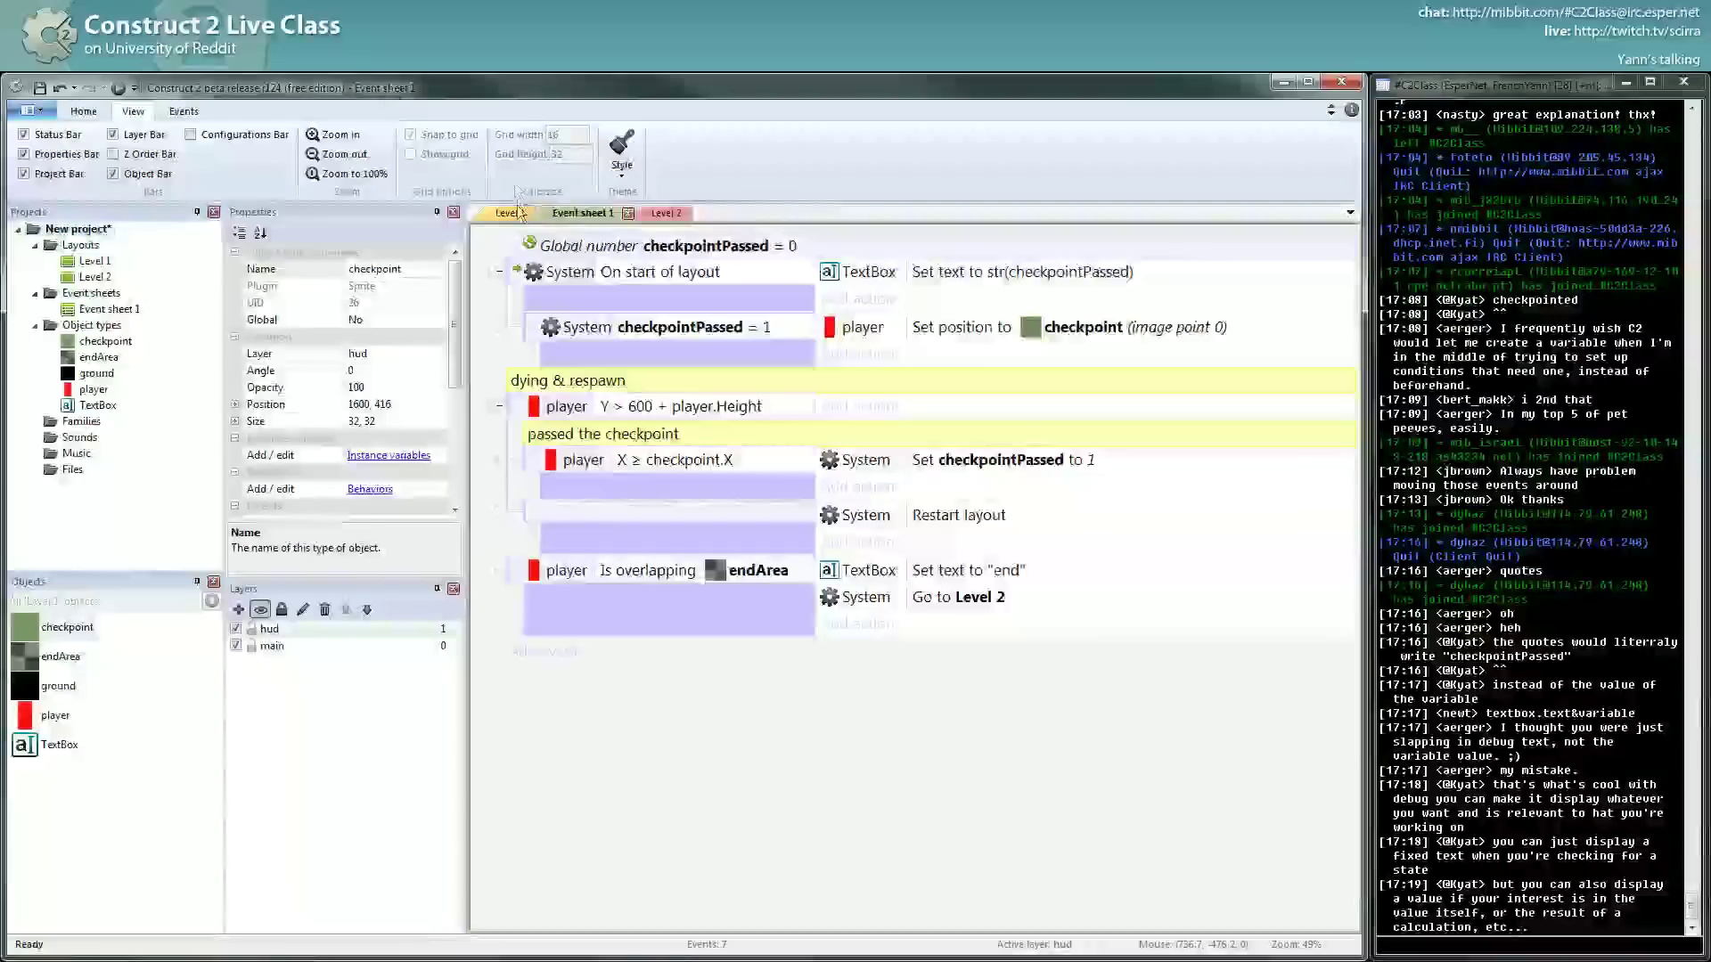
click(512, 213)
drag(1143, 592, 629, 642)
Run the level and play past the checkpoint so the counter shows 1.
click(118, 88)
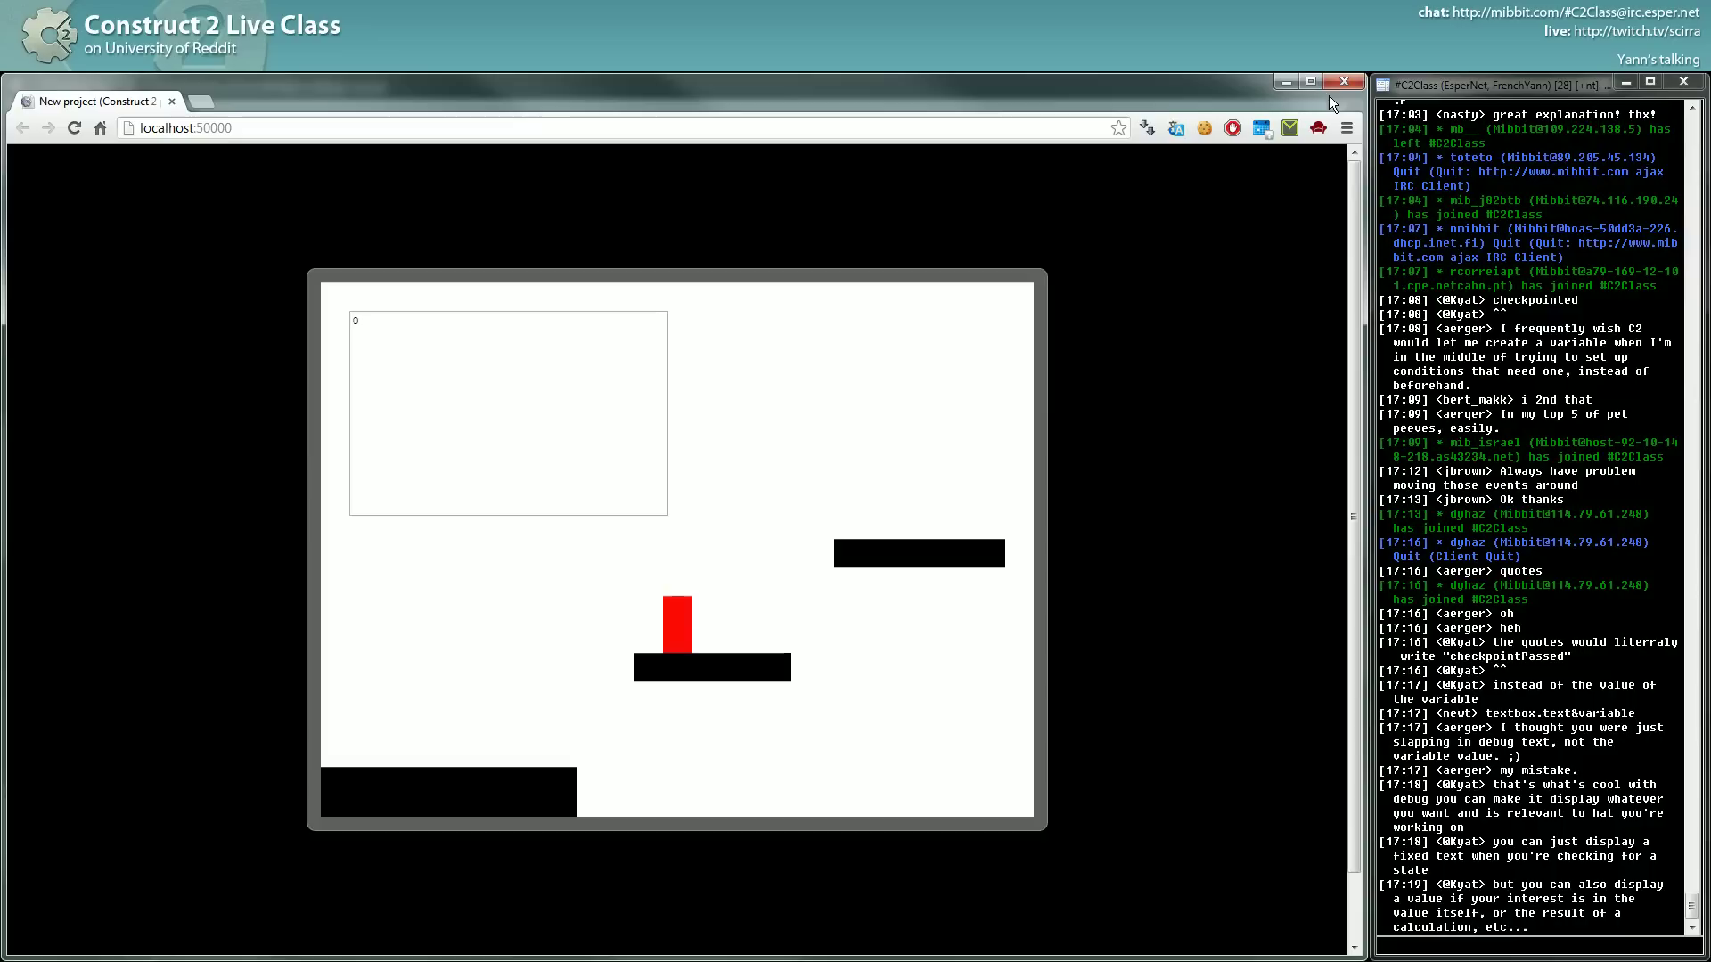
key(Right)
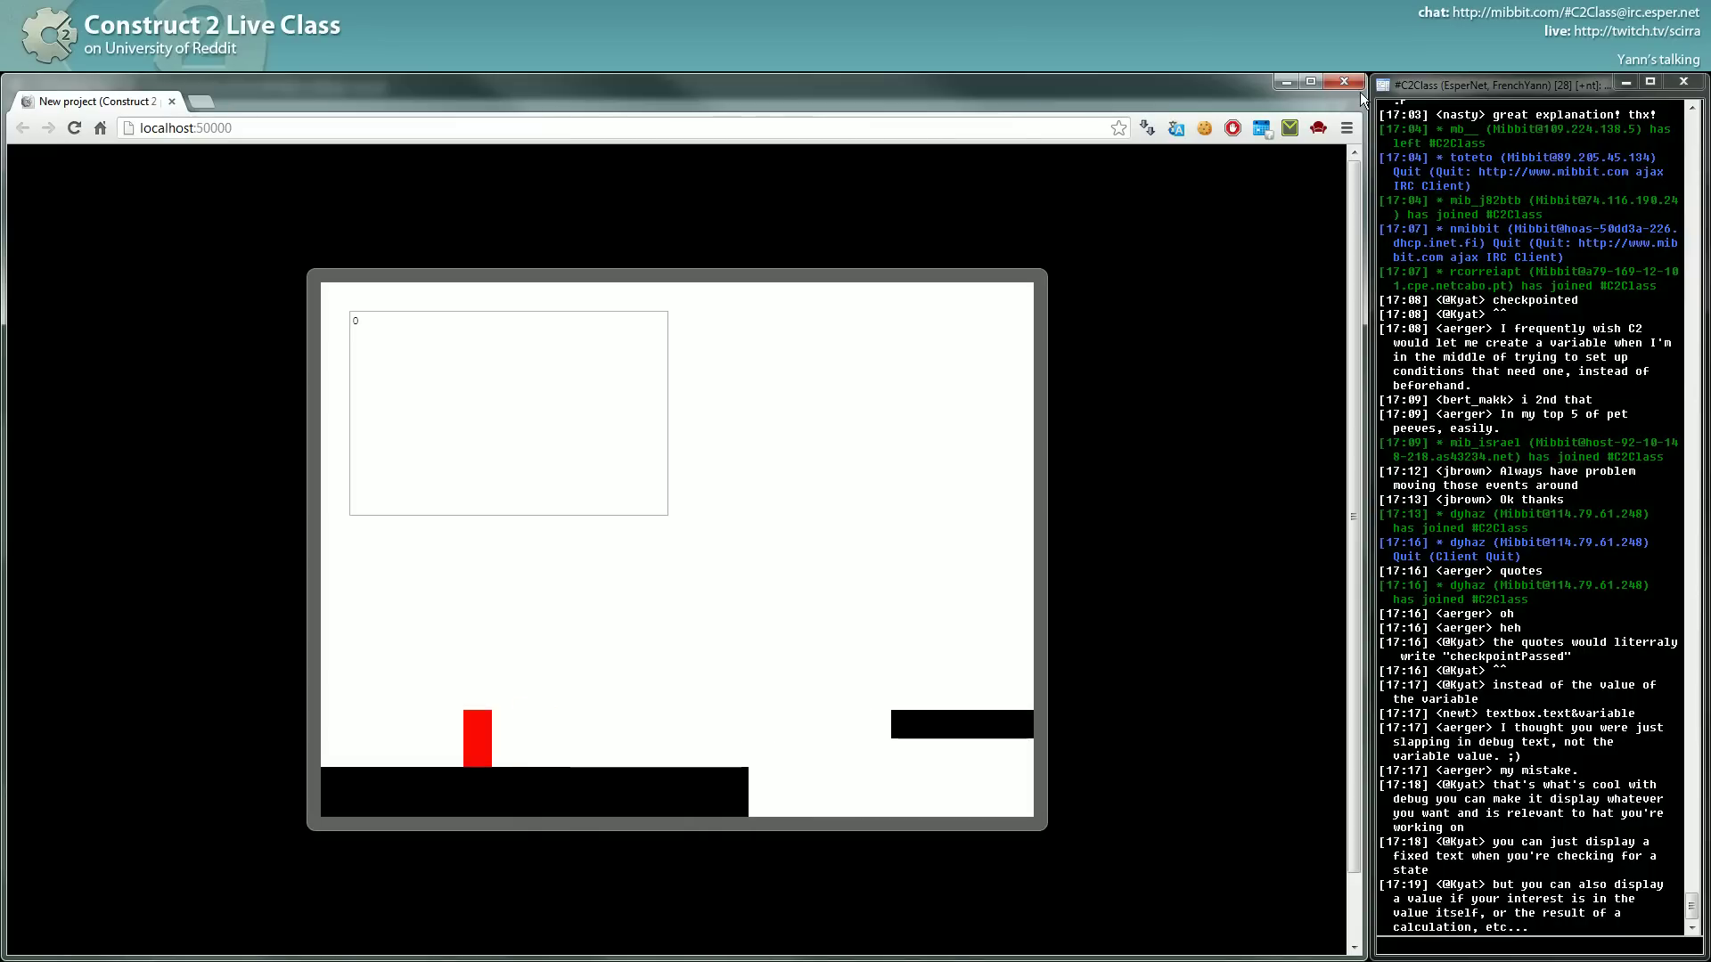
key(Right)
key(Up)
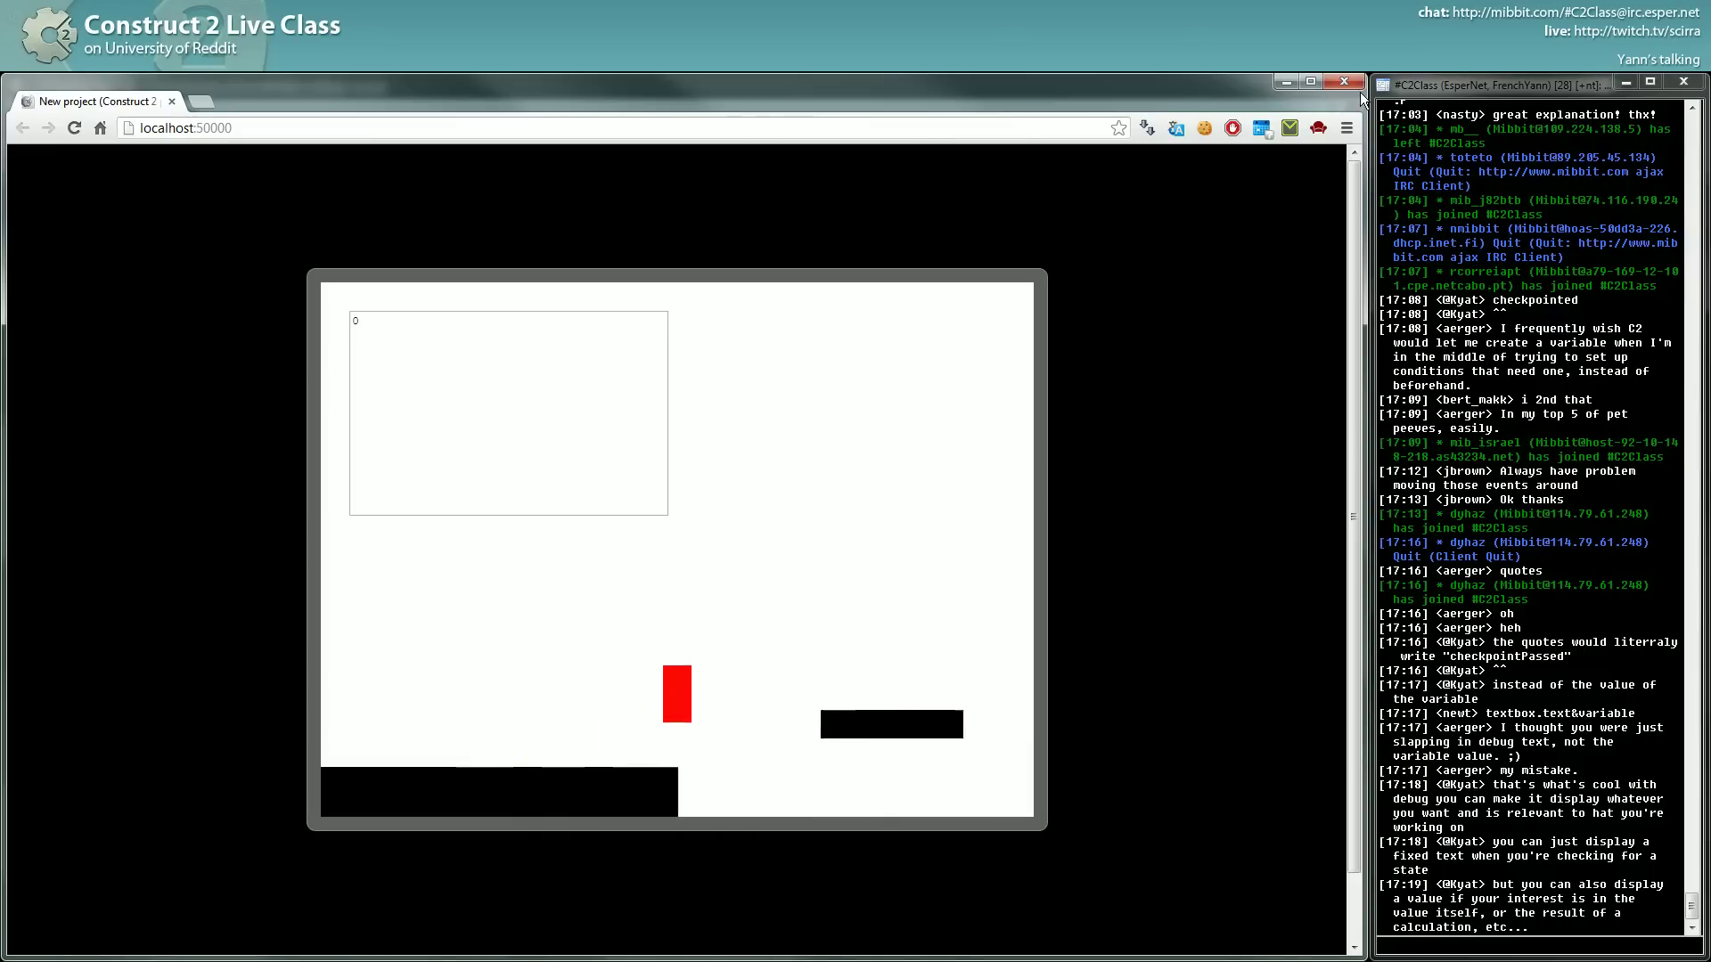
key(Right)
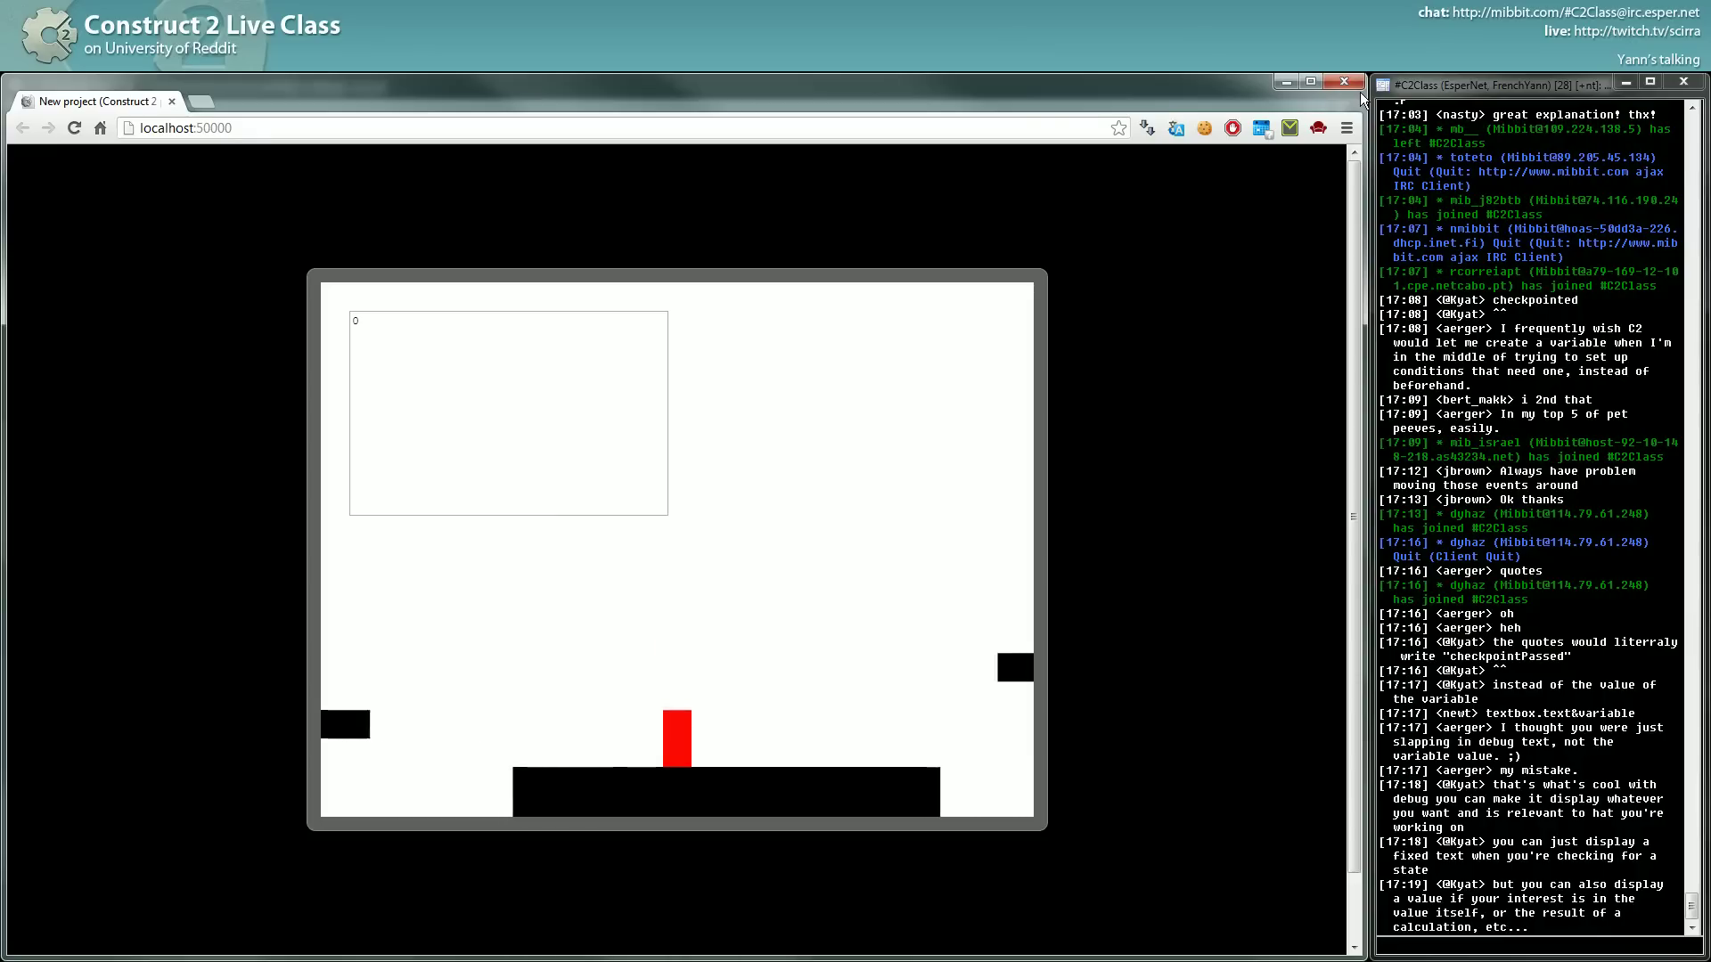
key(Right)
key(Up)
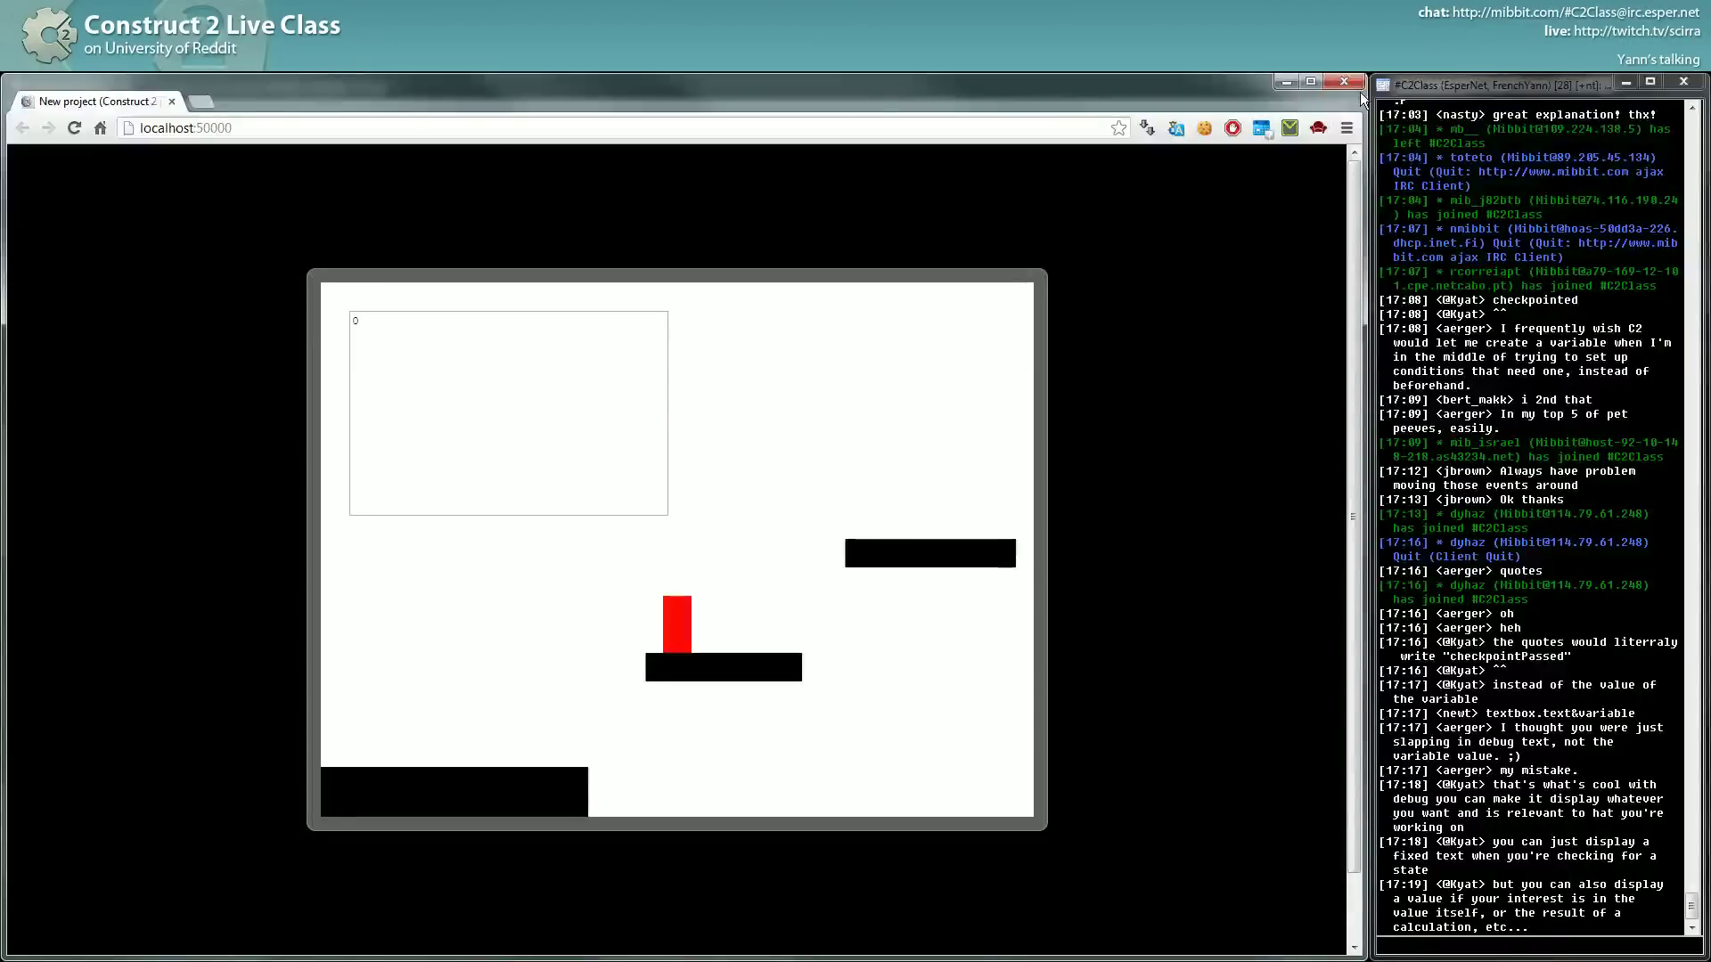
key(Up)
key(Right)
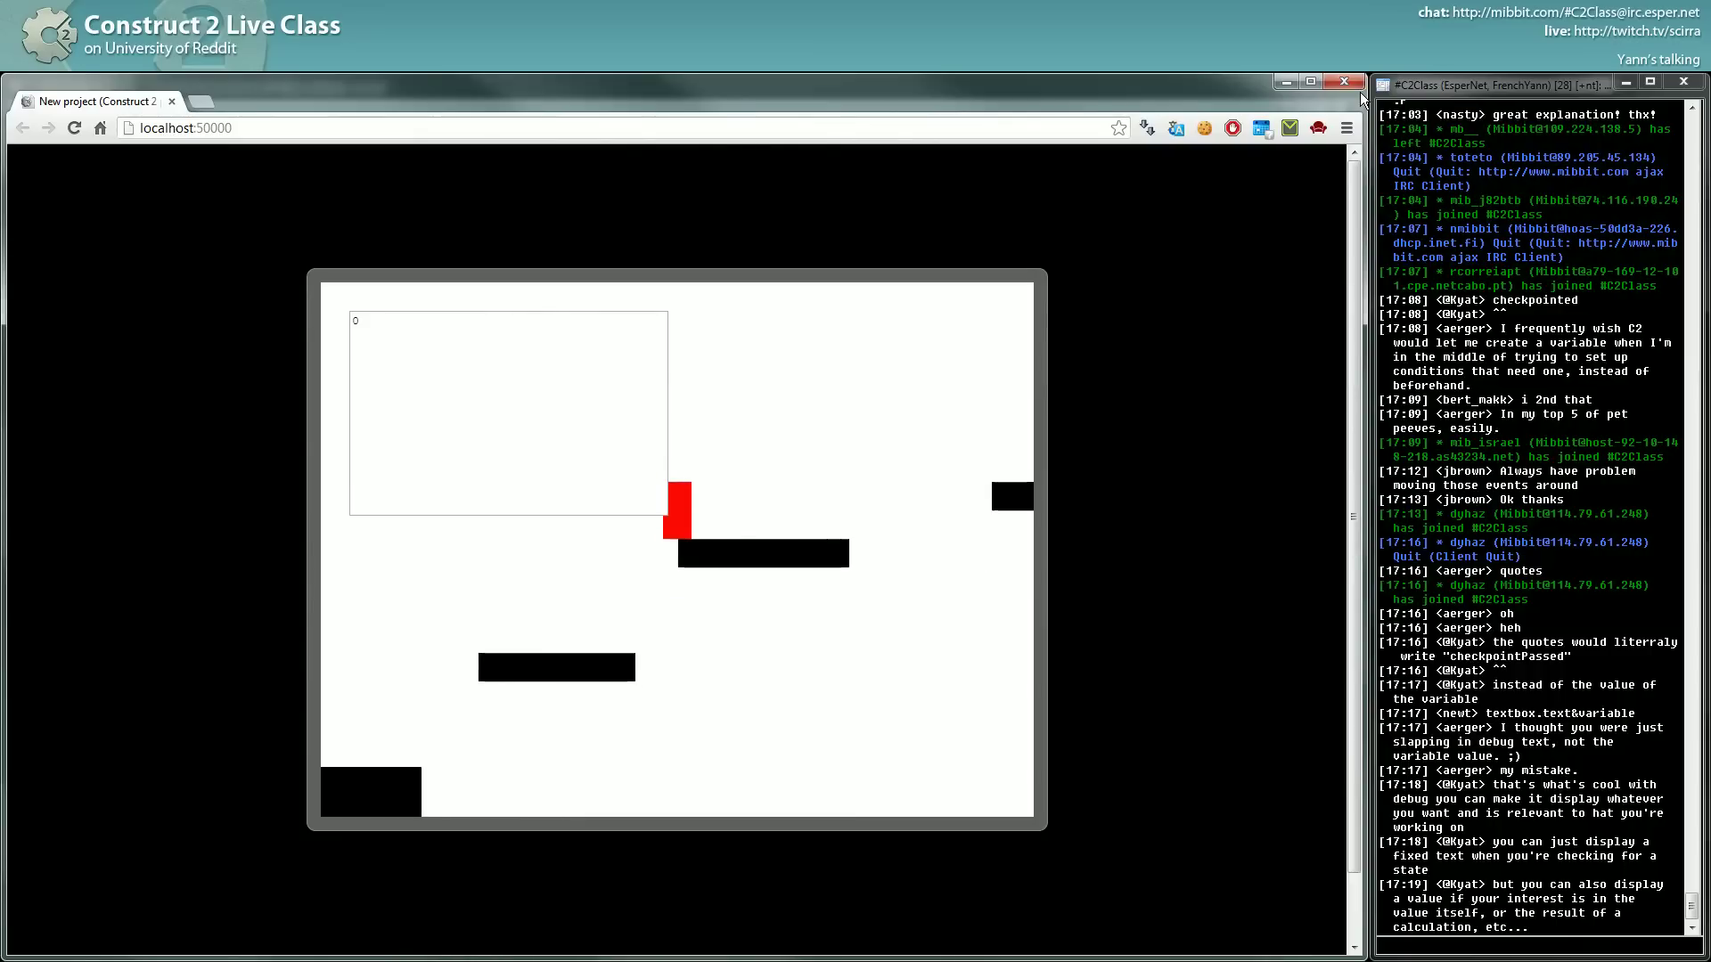
key(Left)
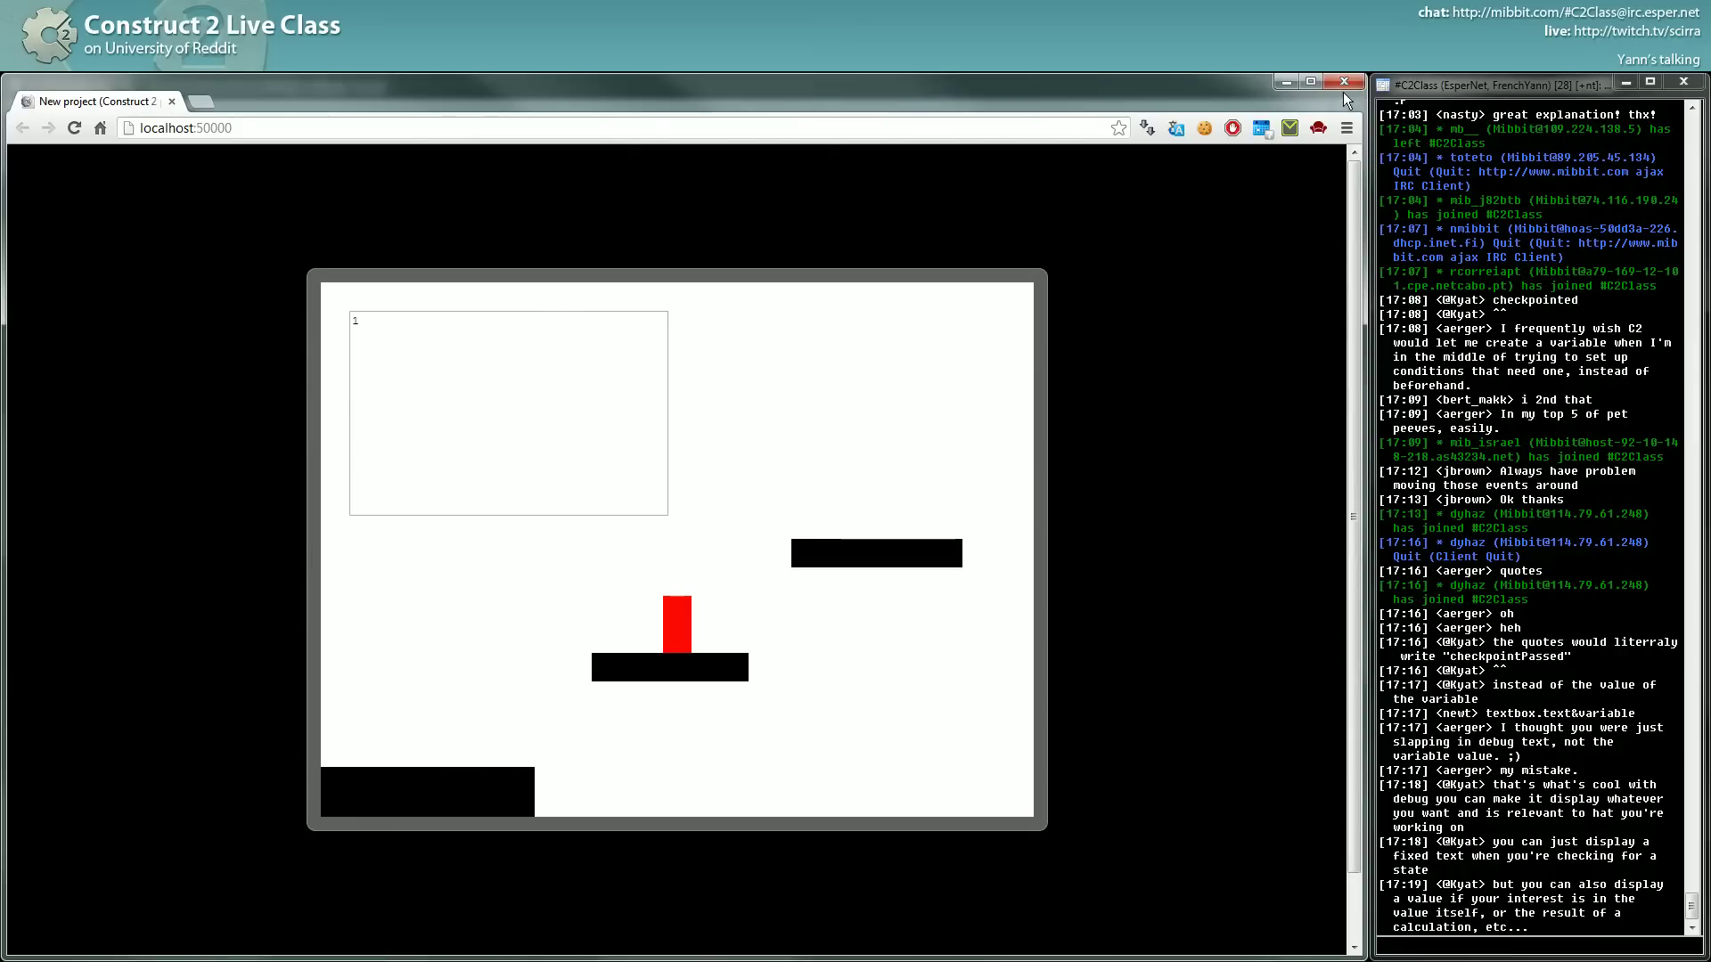
In Event sheet 1, copy the 'dying & respawn' comment above event 2 and begin editing it.
key(ctrl+w)
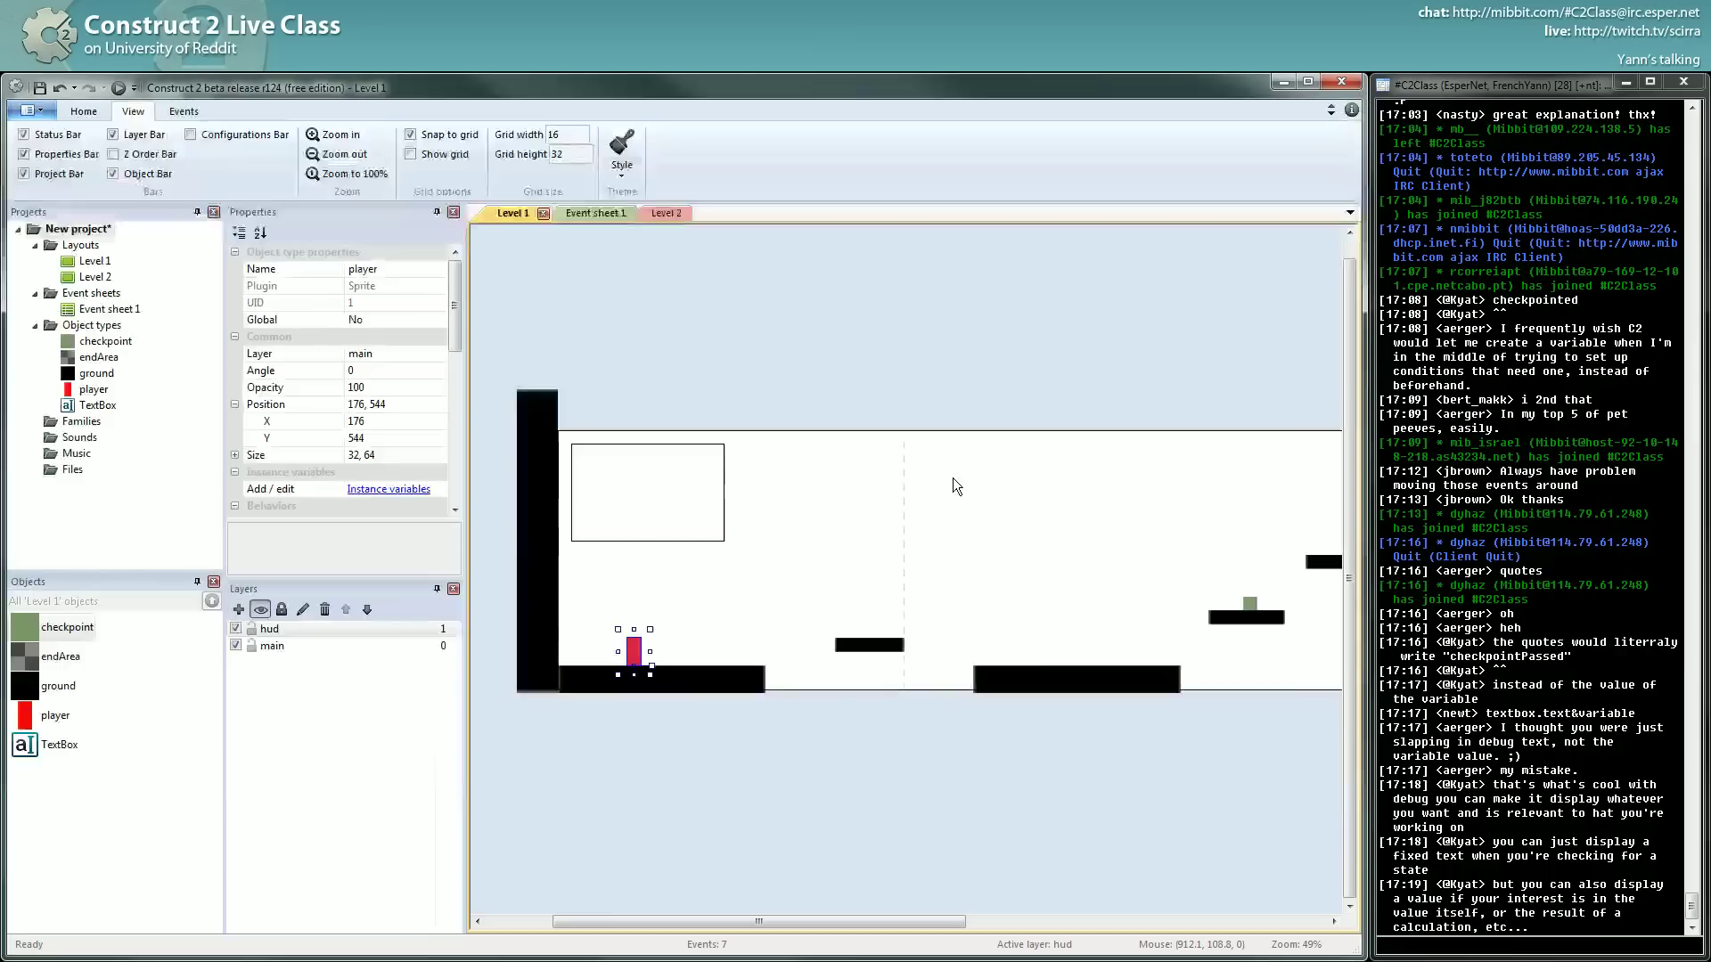
click(570, 213)
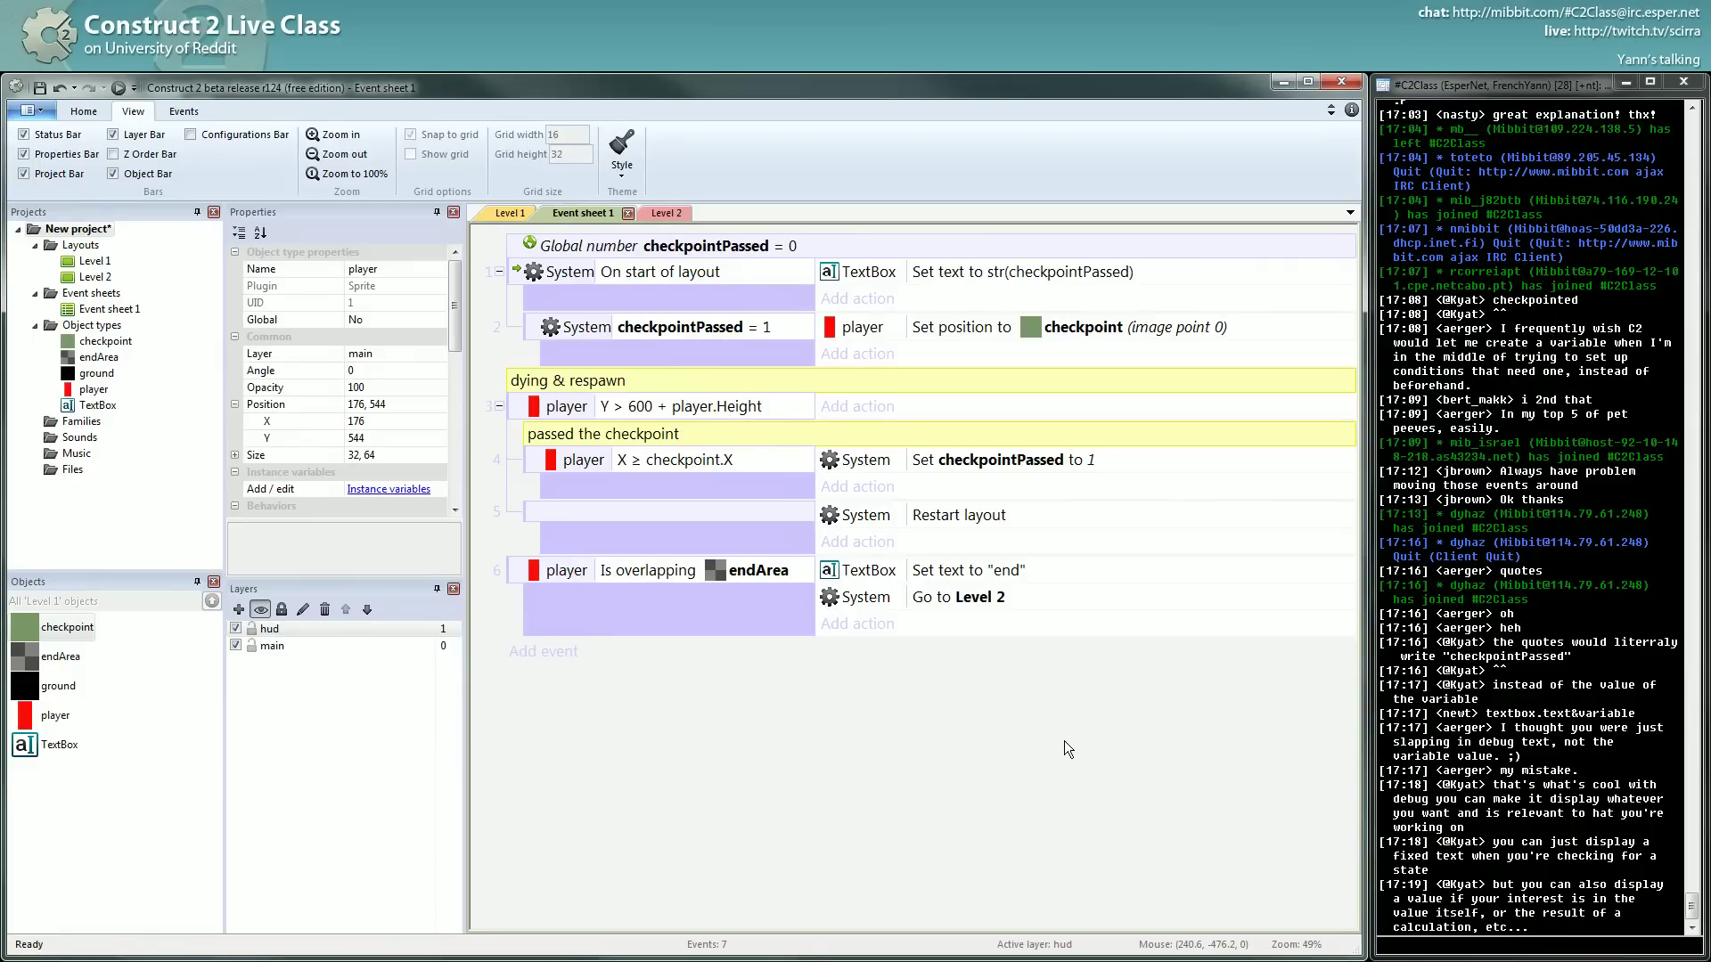
click(579, 378)
drag(560, 377, 570, 313)
double_click(601, 328)
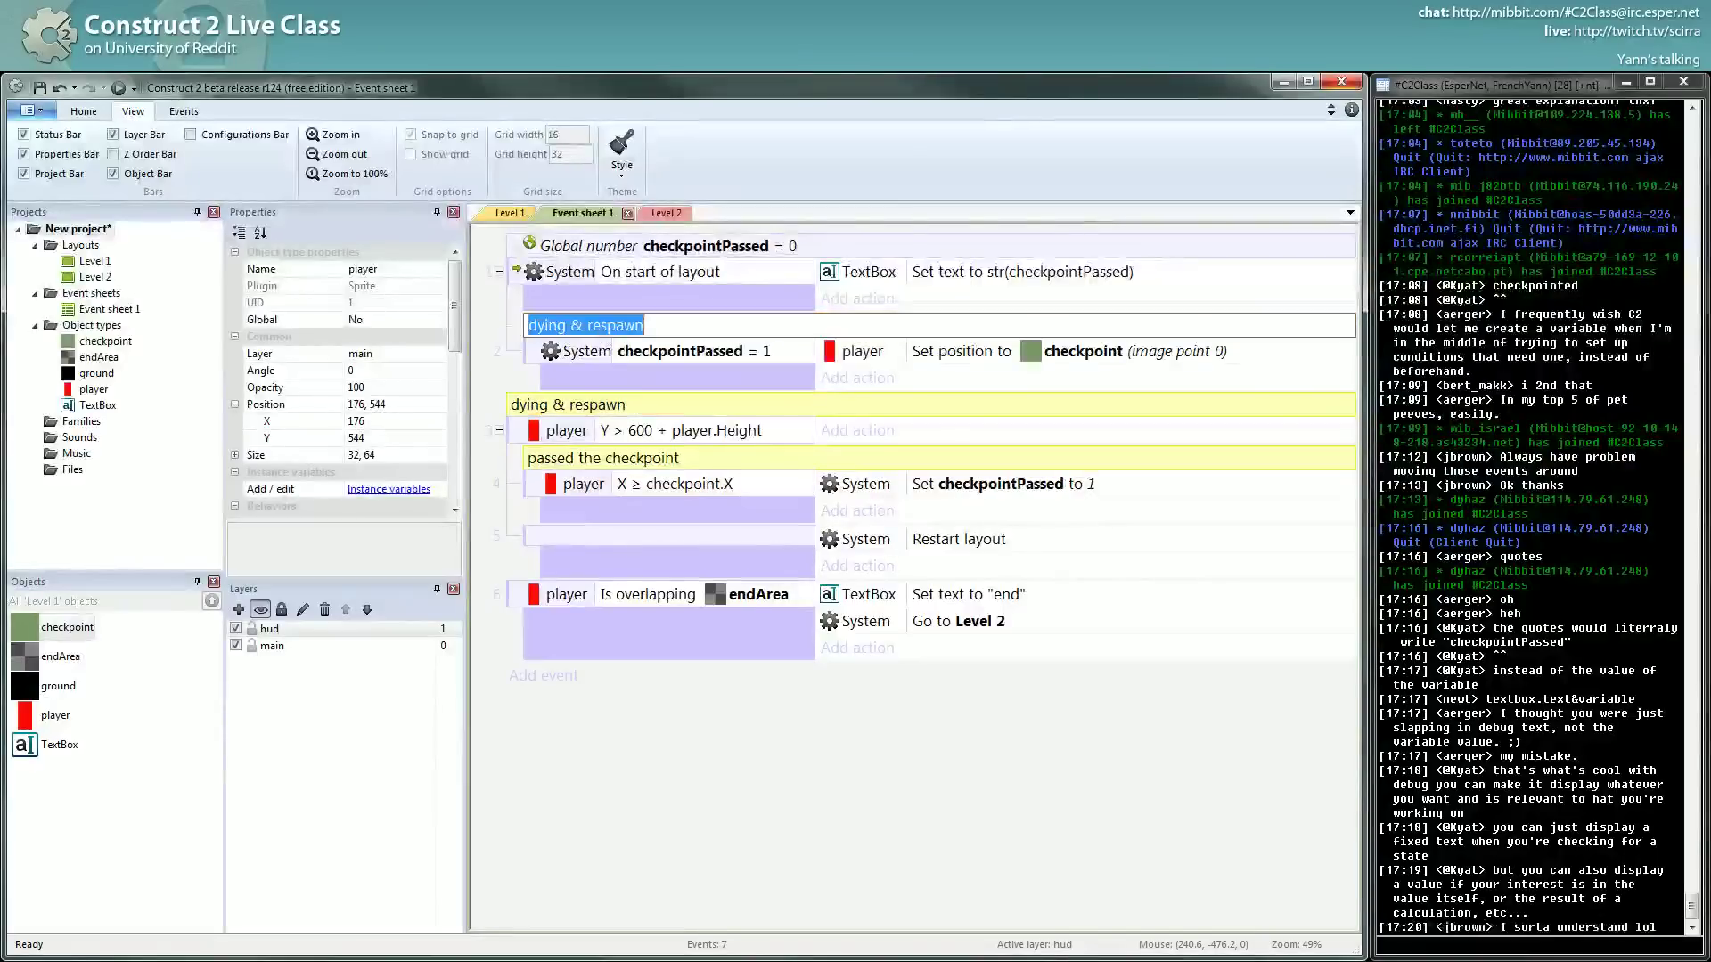
Change the copied comment to 'we passed the checkpoint yeah!' and switch to the syllabus page.
text(we passe)
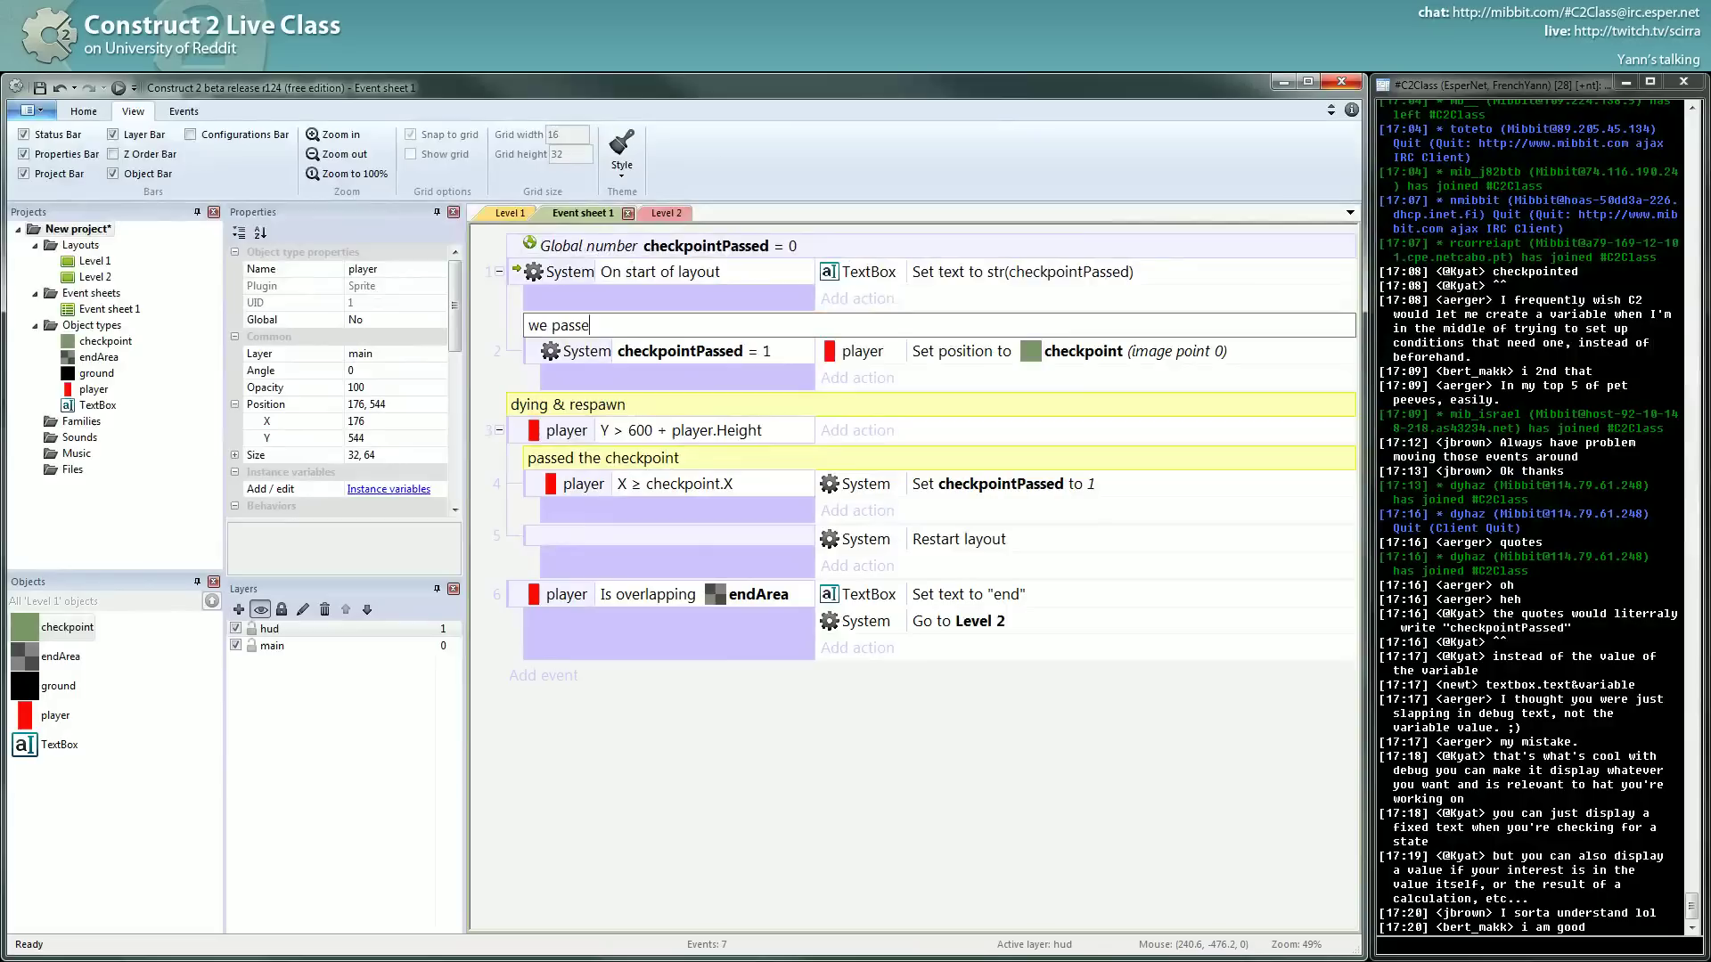
text(d the checkpoint yeah!)
key(Return)
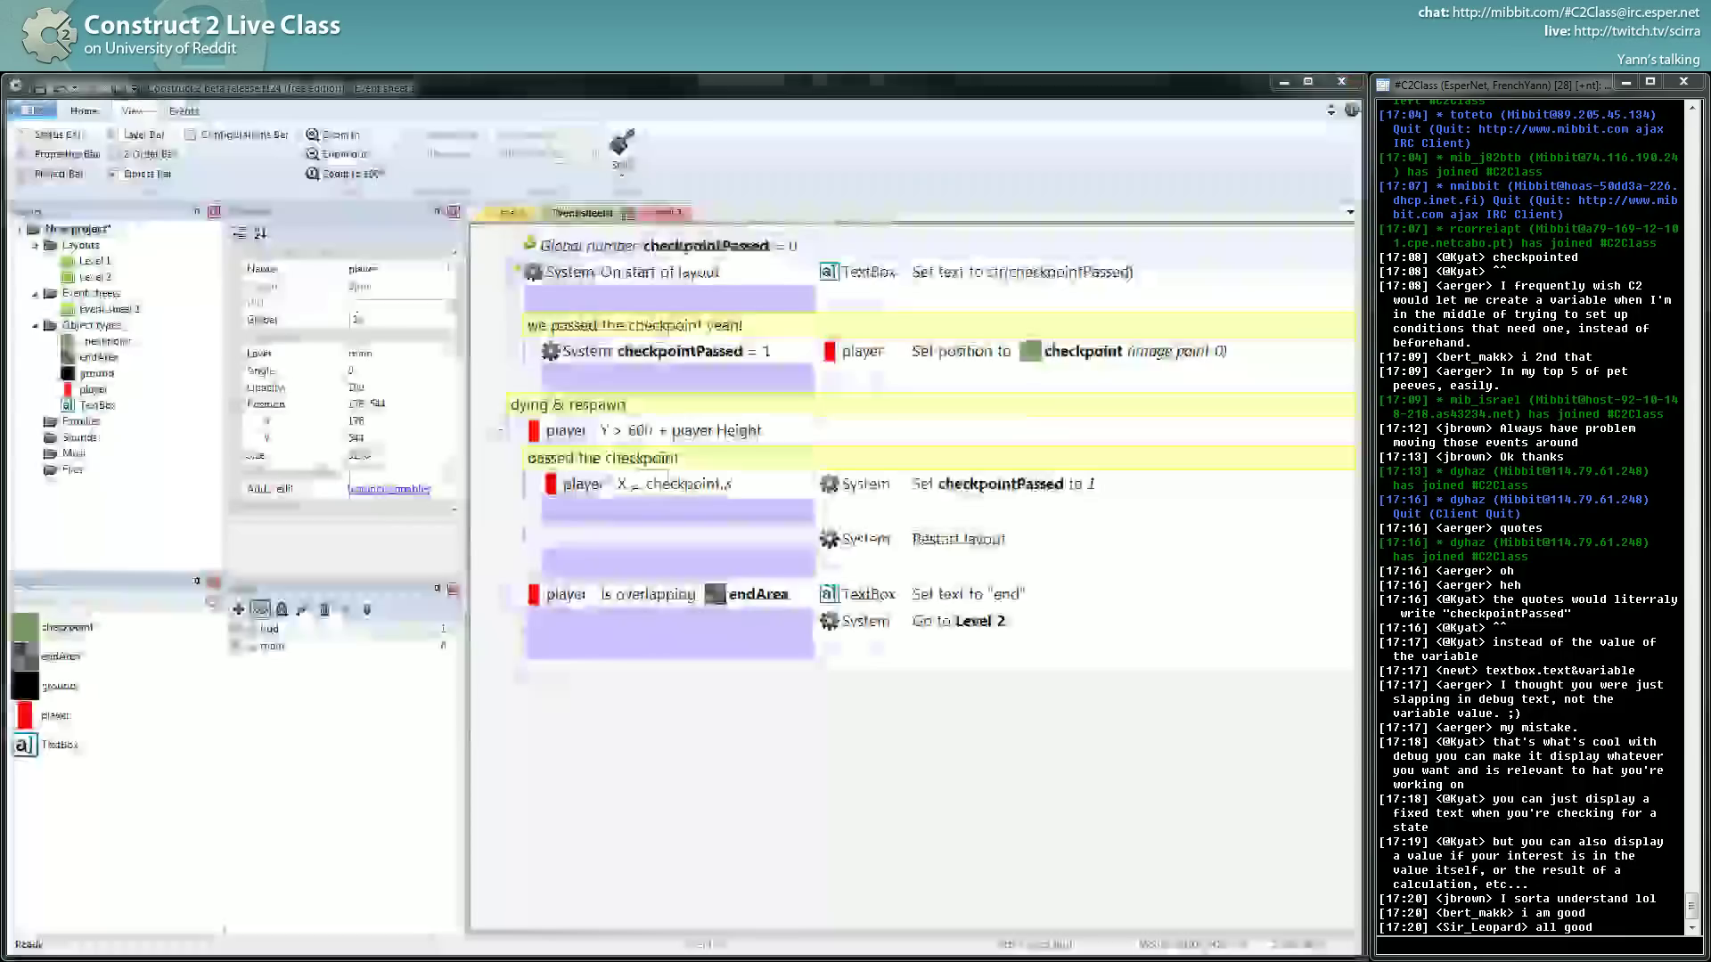
key(alt+Tab)
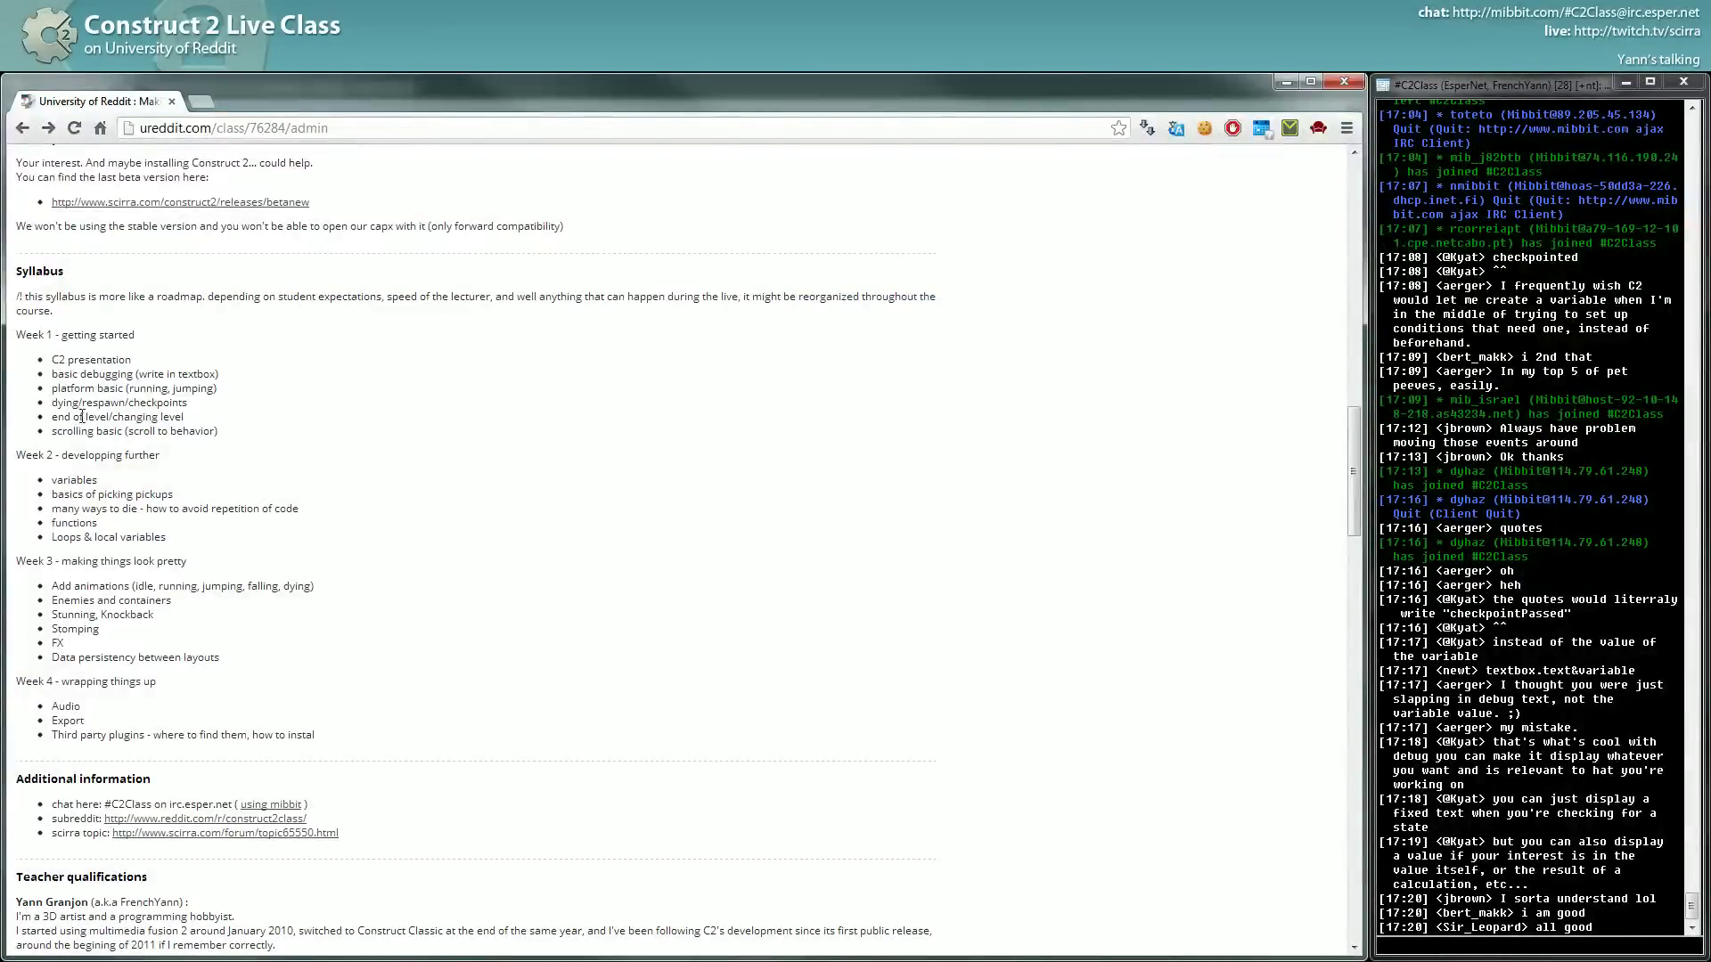
Highlight 'variables' under Week 2 on the syllabus, then minimize the browser.
drag(97, 481, 53, 479)
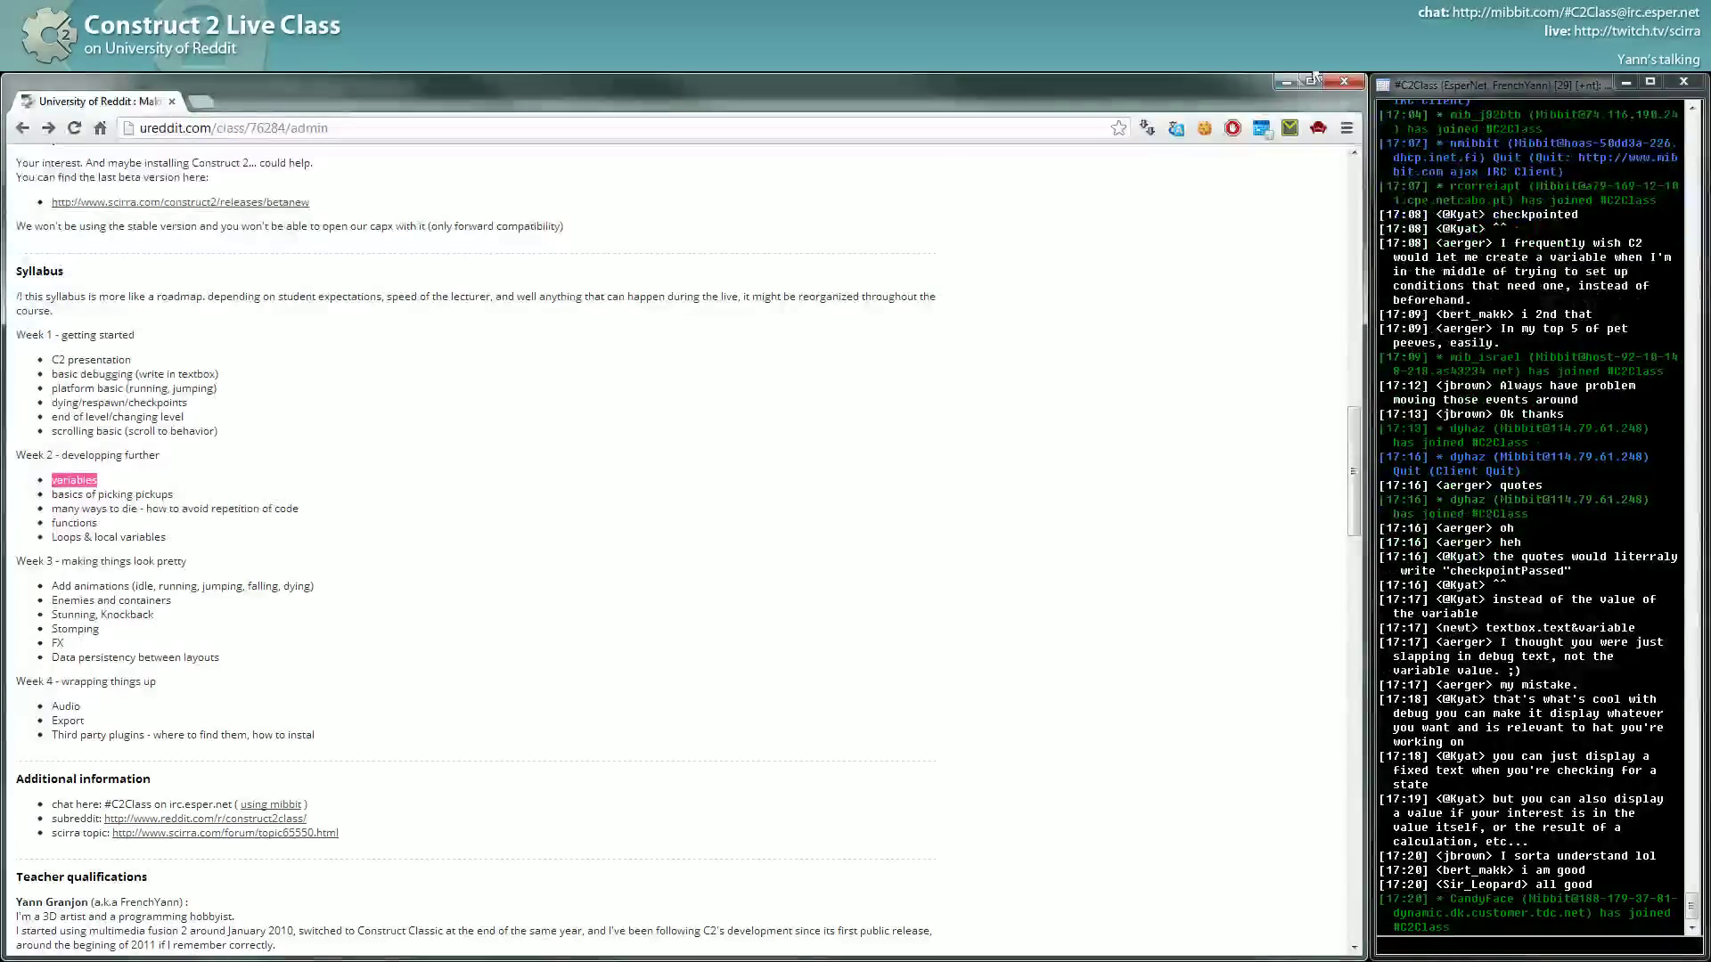
click(1286, 82)
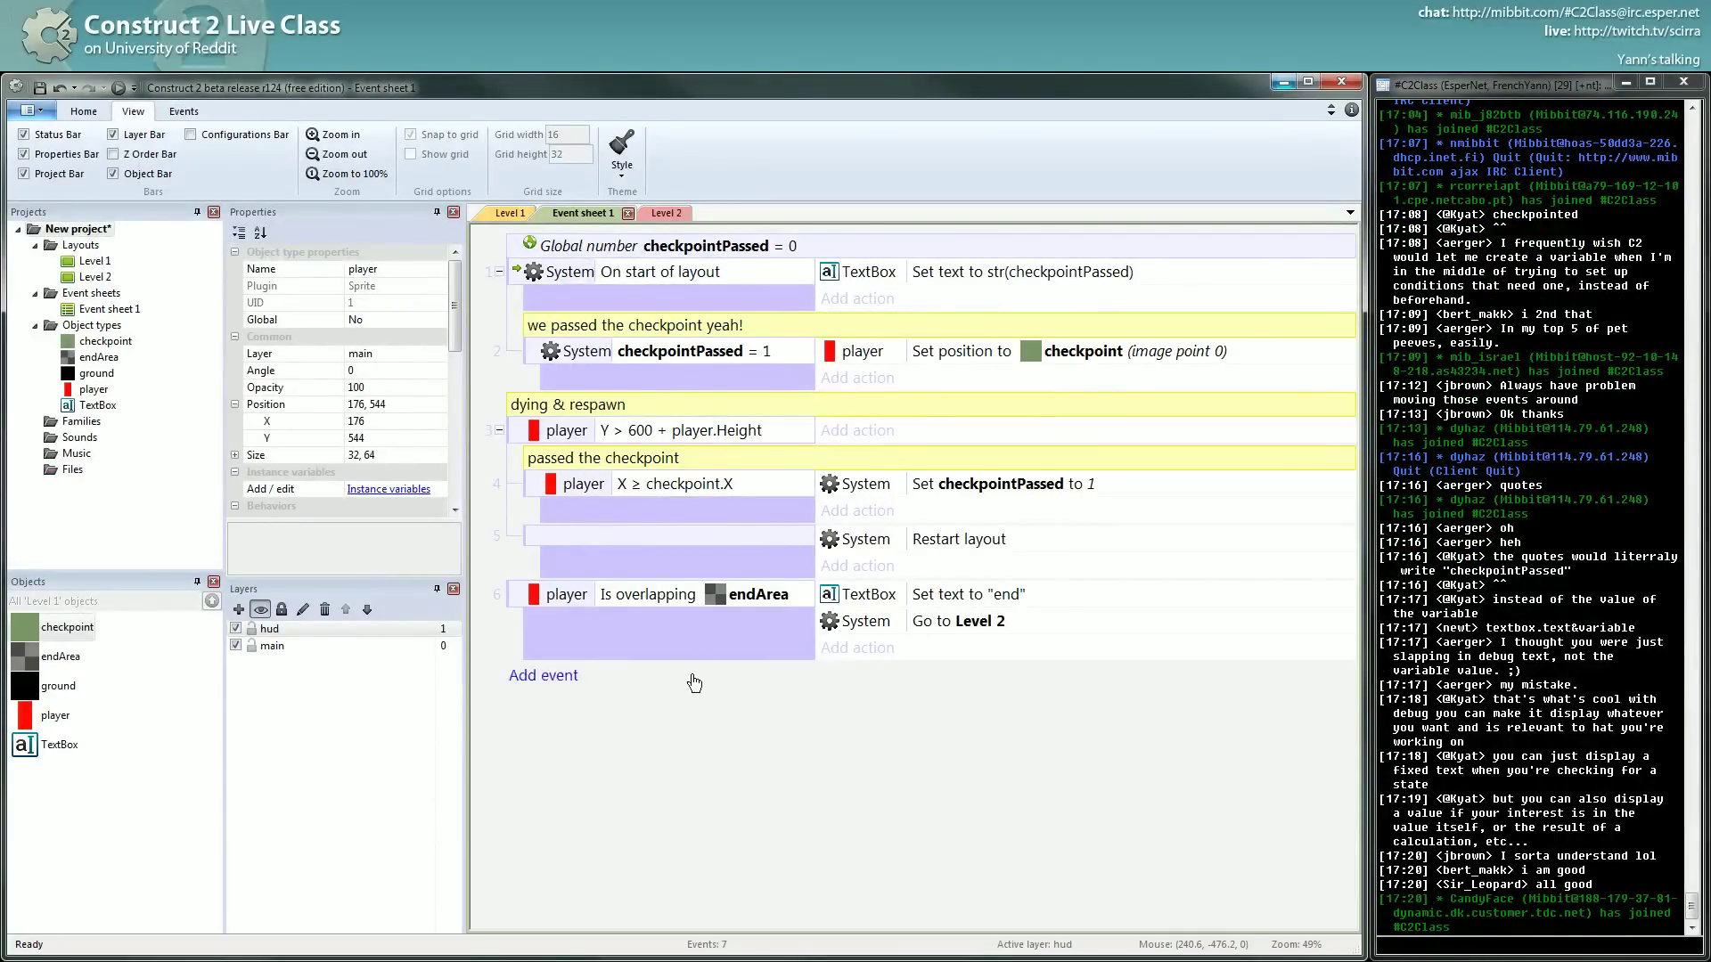
Zoom and pan around the Level 1 layout to view the level's right end.
click(498, 214)
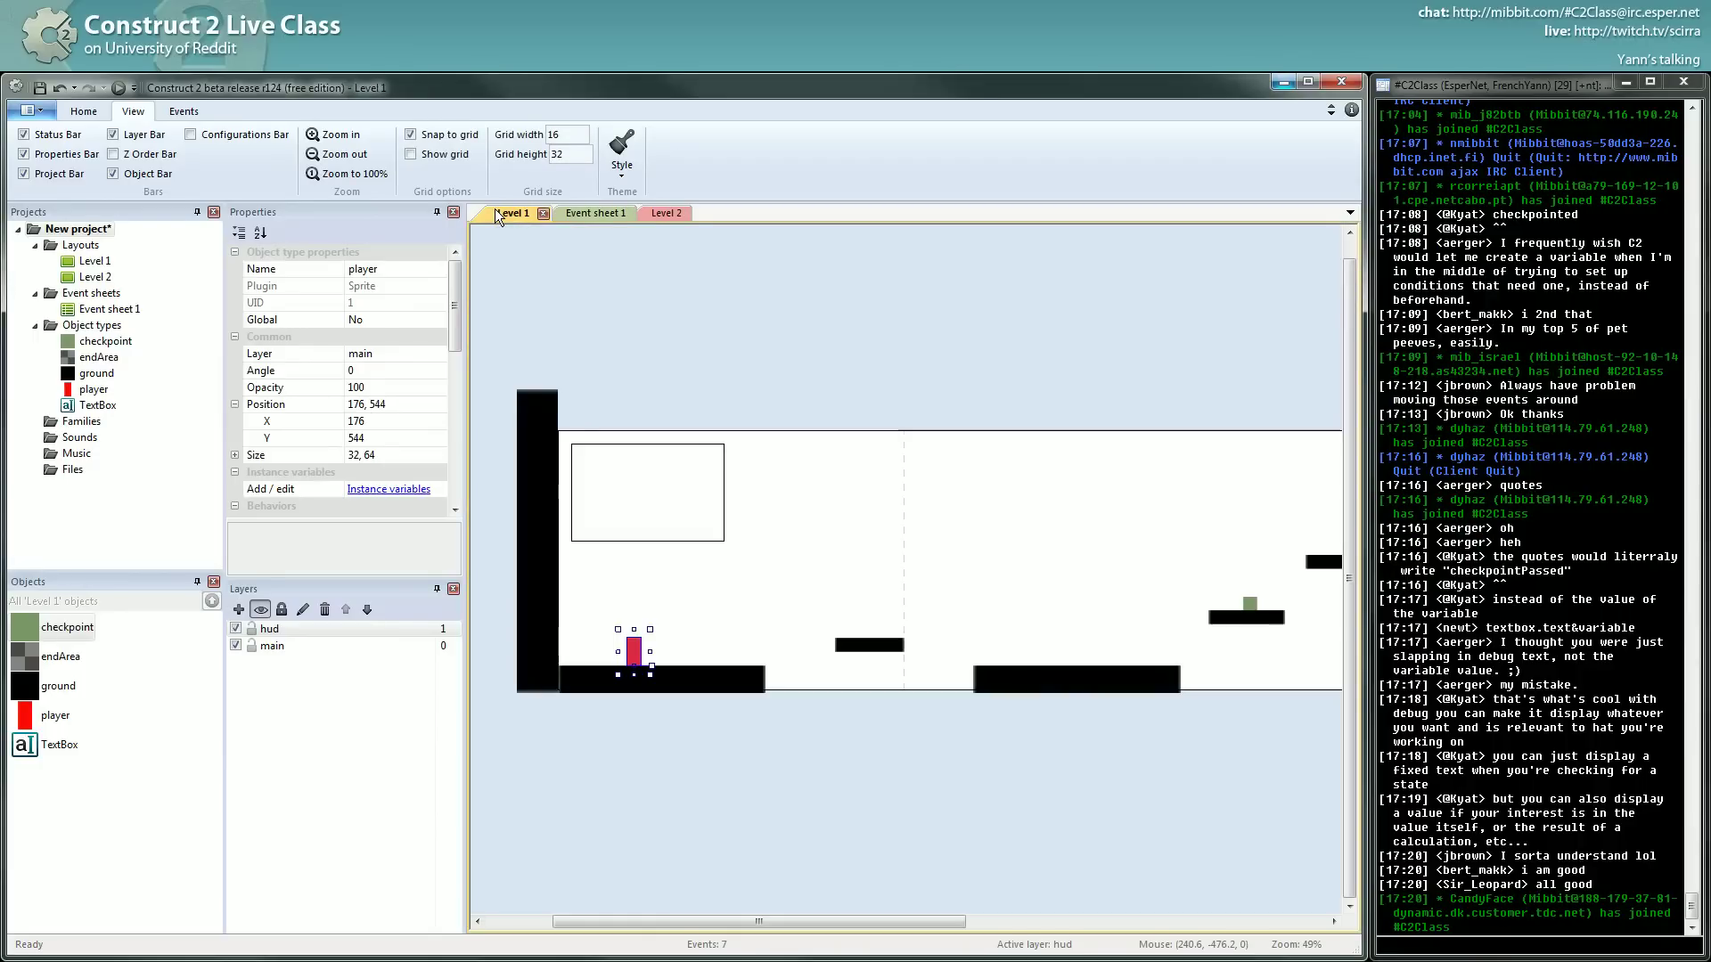
scroll(811, 683, right, 2)
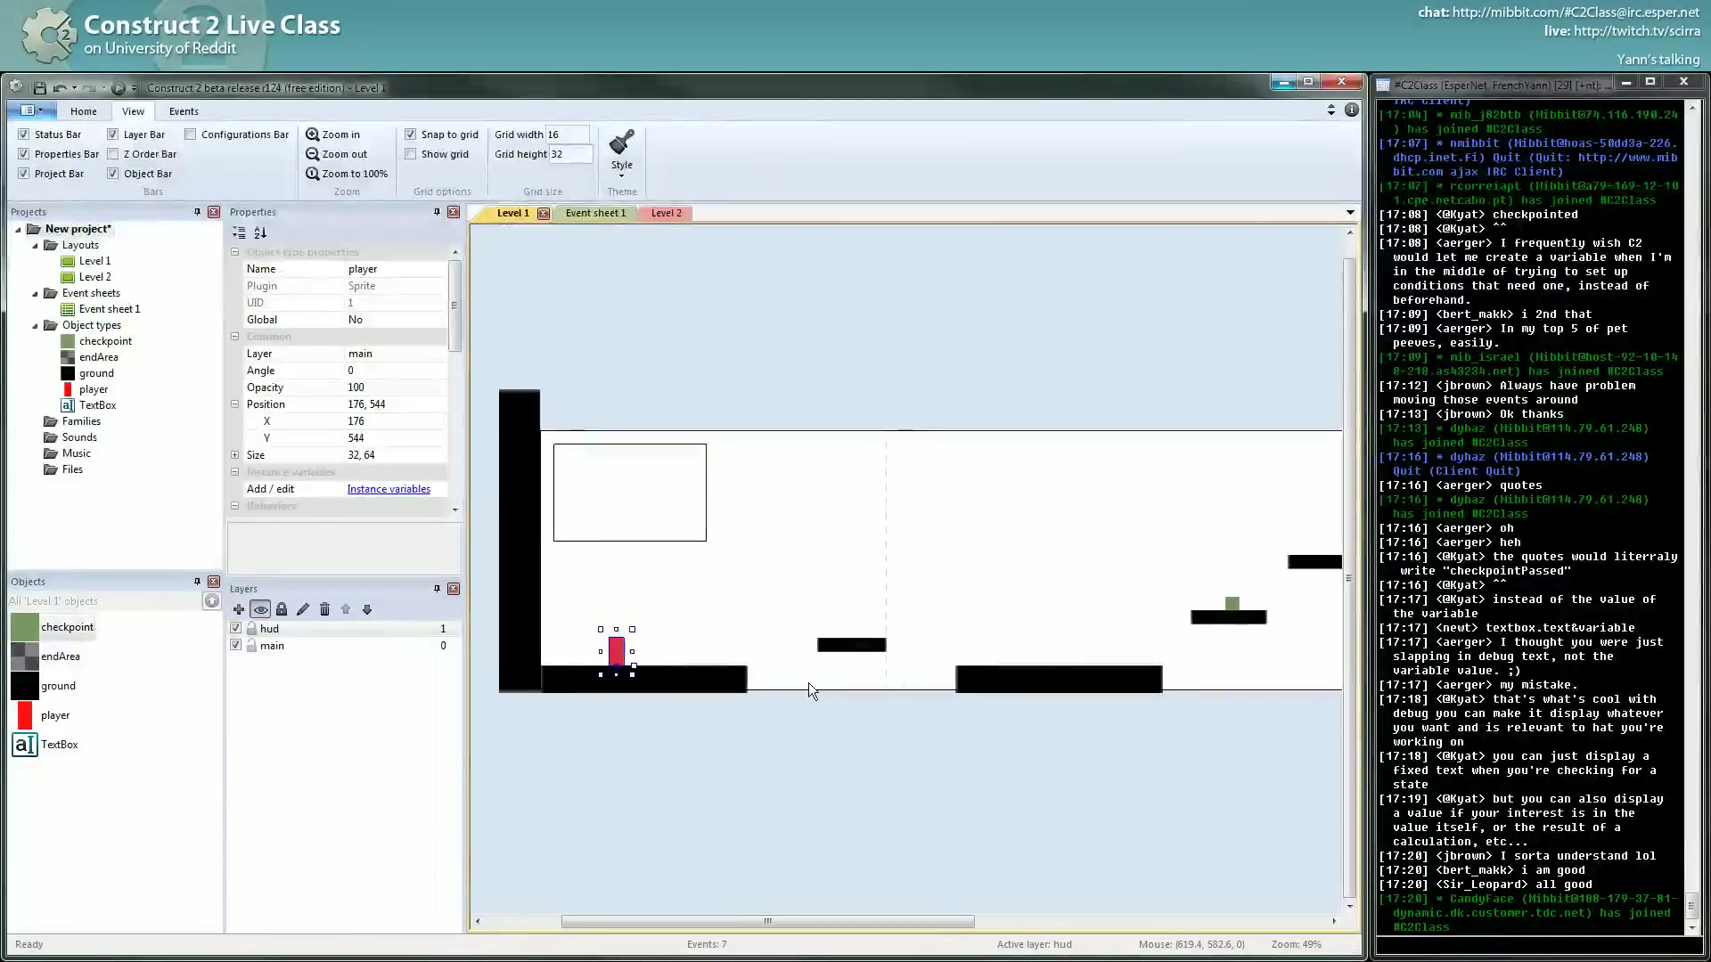
ctrl+scroll(996, 790, down, 3)
middle_drag(1065, 740, 1013, 719)
ctrl+scroll(844, 742, up, 3)
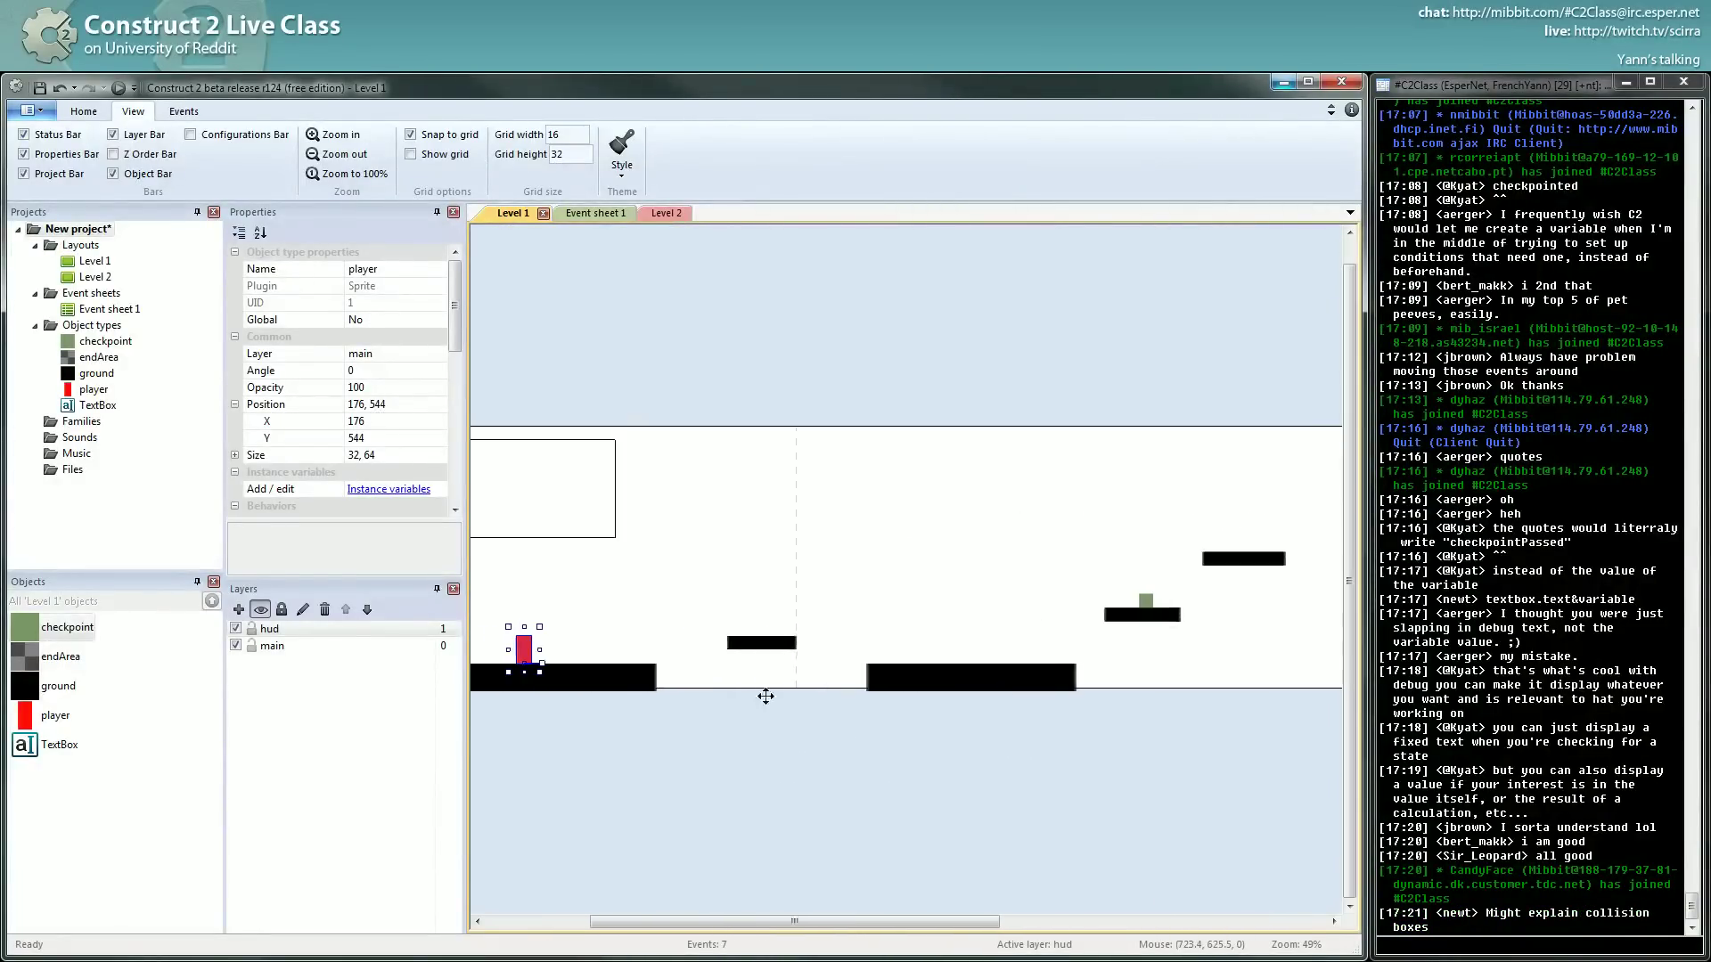
ctrl+scroll(923, 691, down, 6)
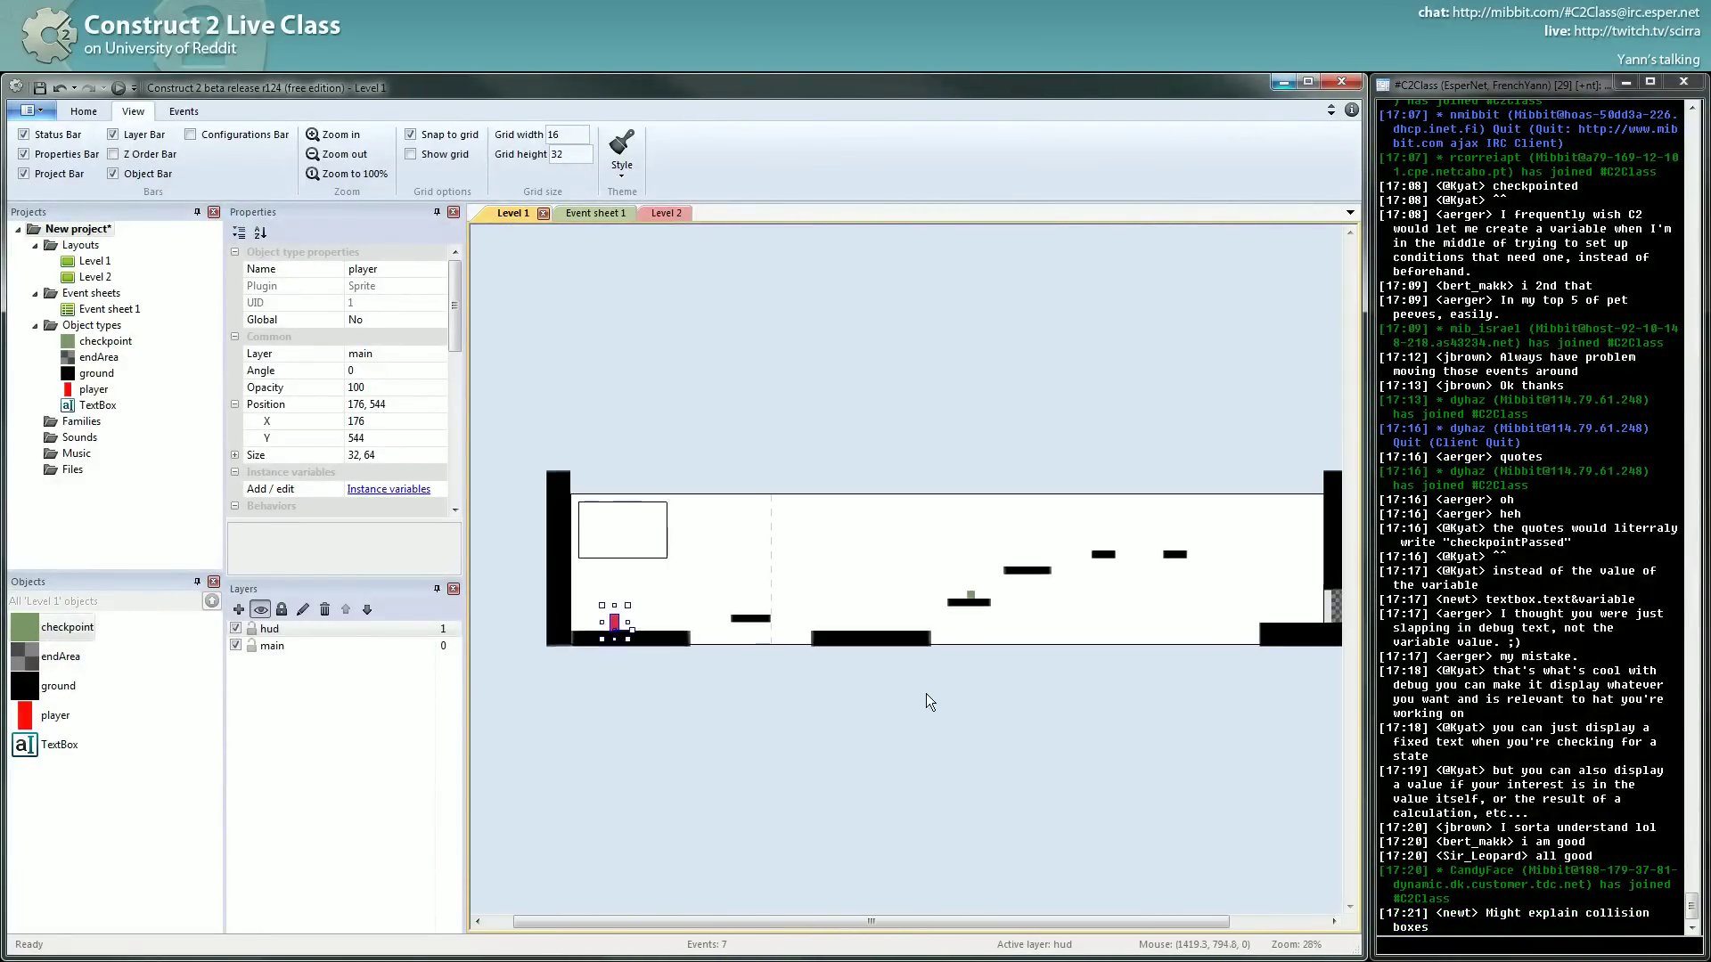
ctrl+scroll(927, 693, down, 2)
middle_drag(877, 666, 858, 657)
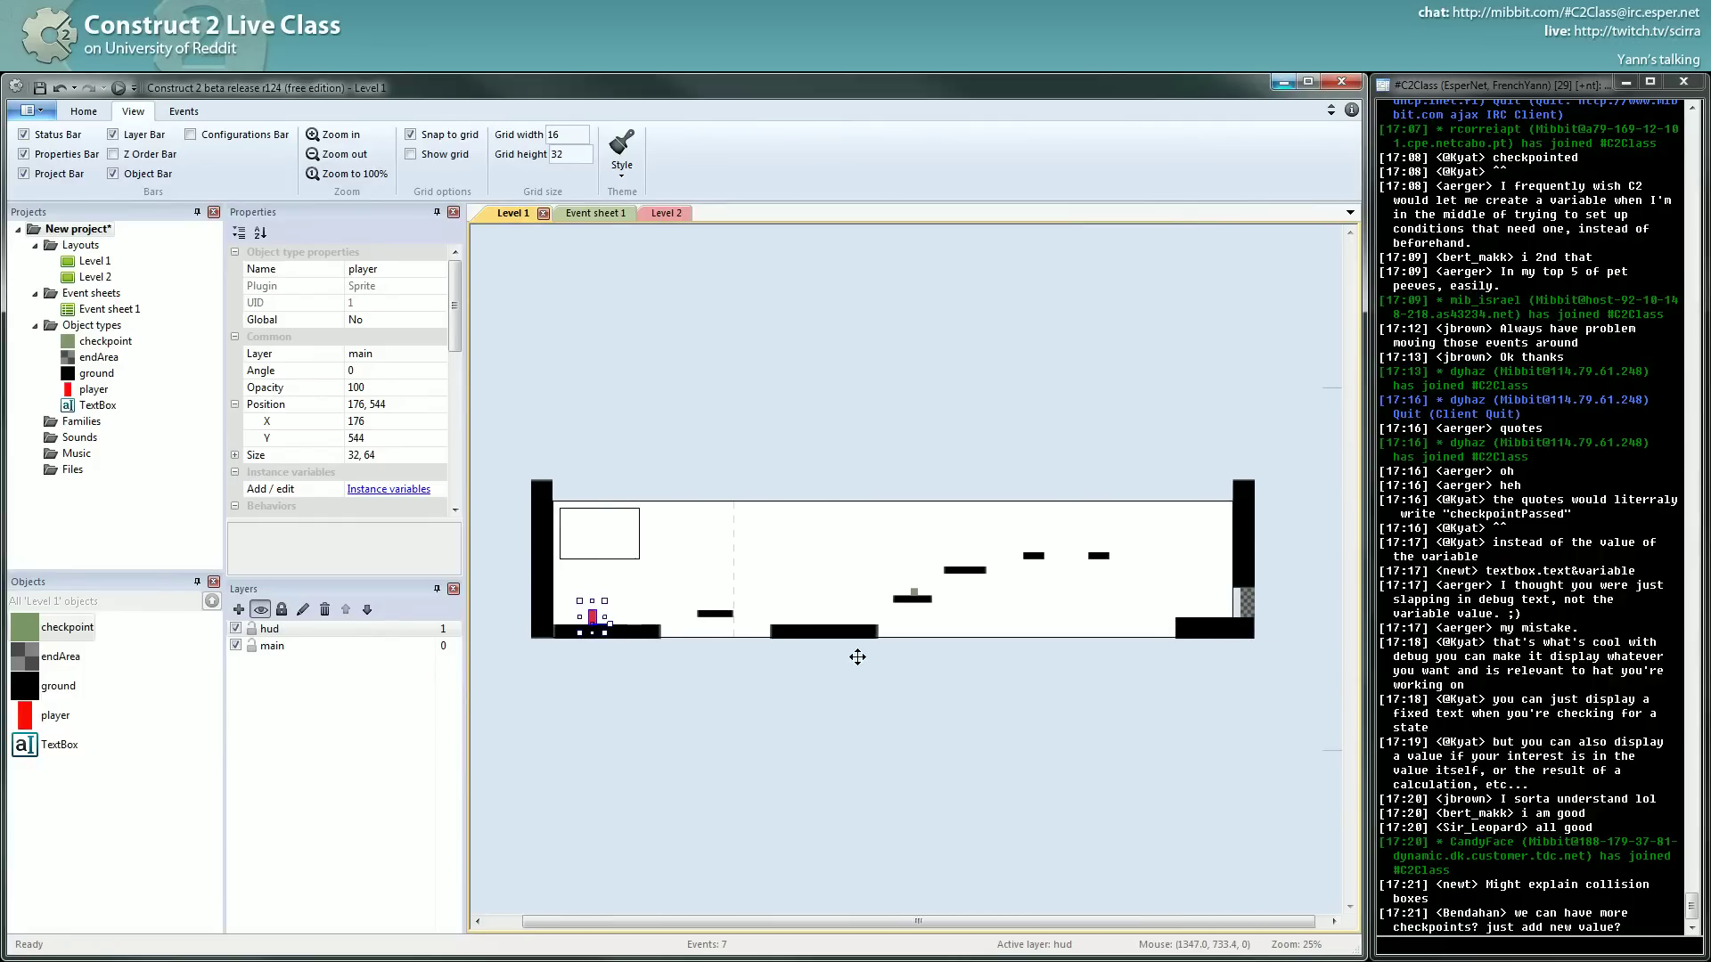
Box-select the objects across the level, bring up the class chat, then clear the selection.
drag(510, 400, 1325, 815)
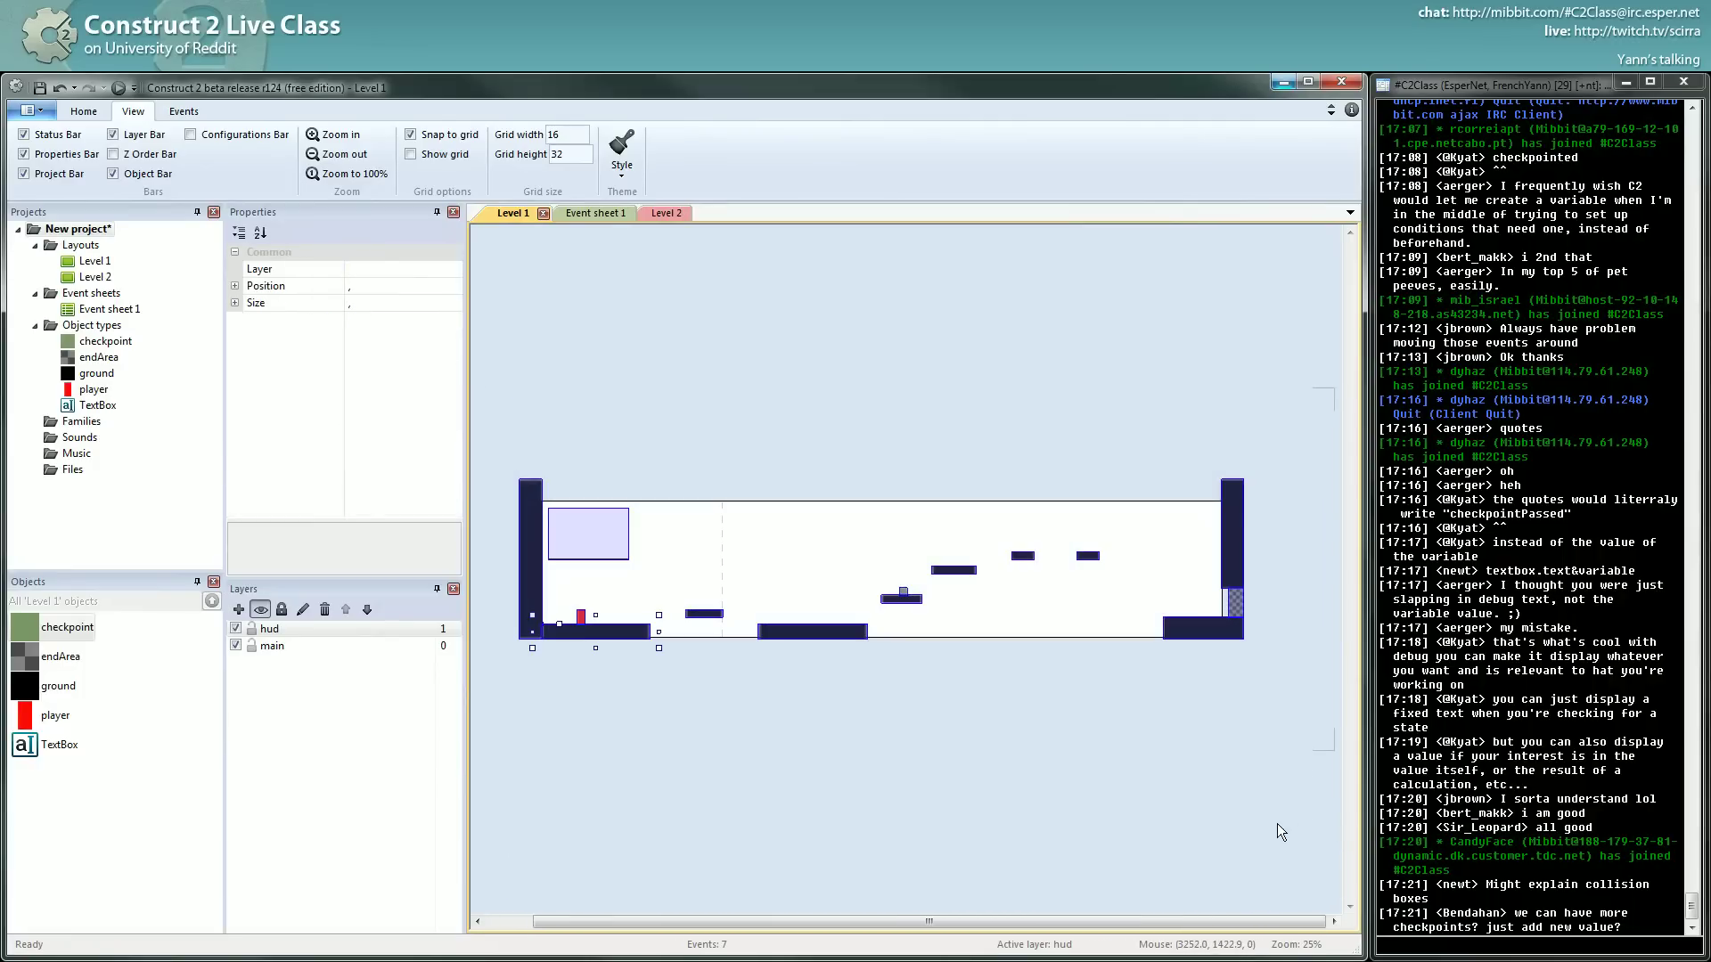
click(1506, 925)
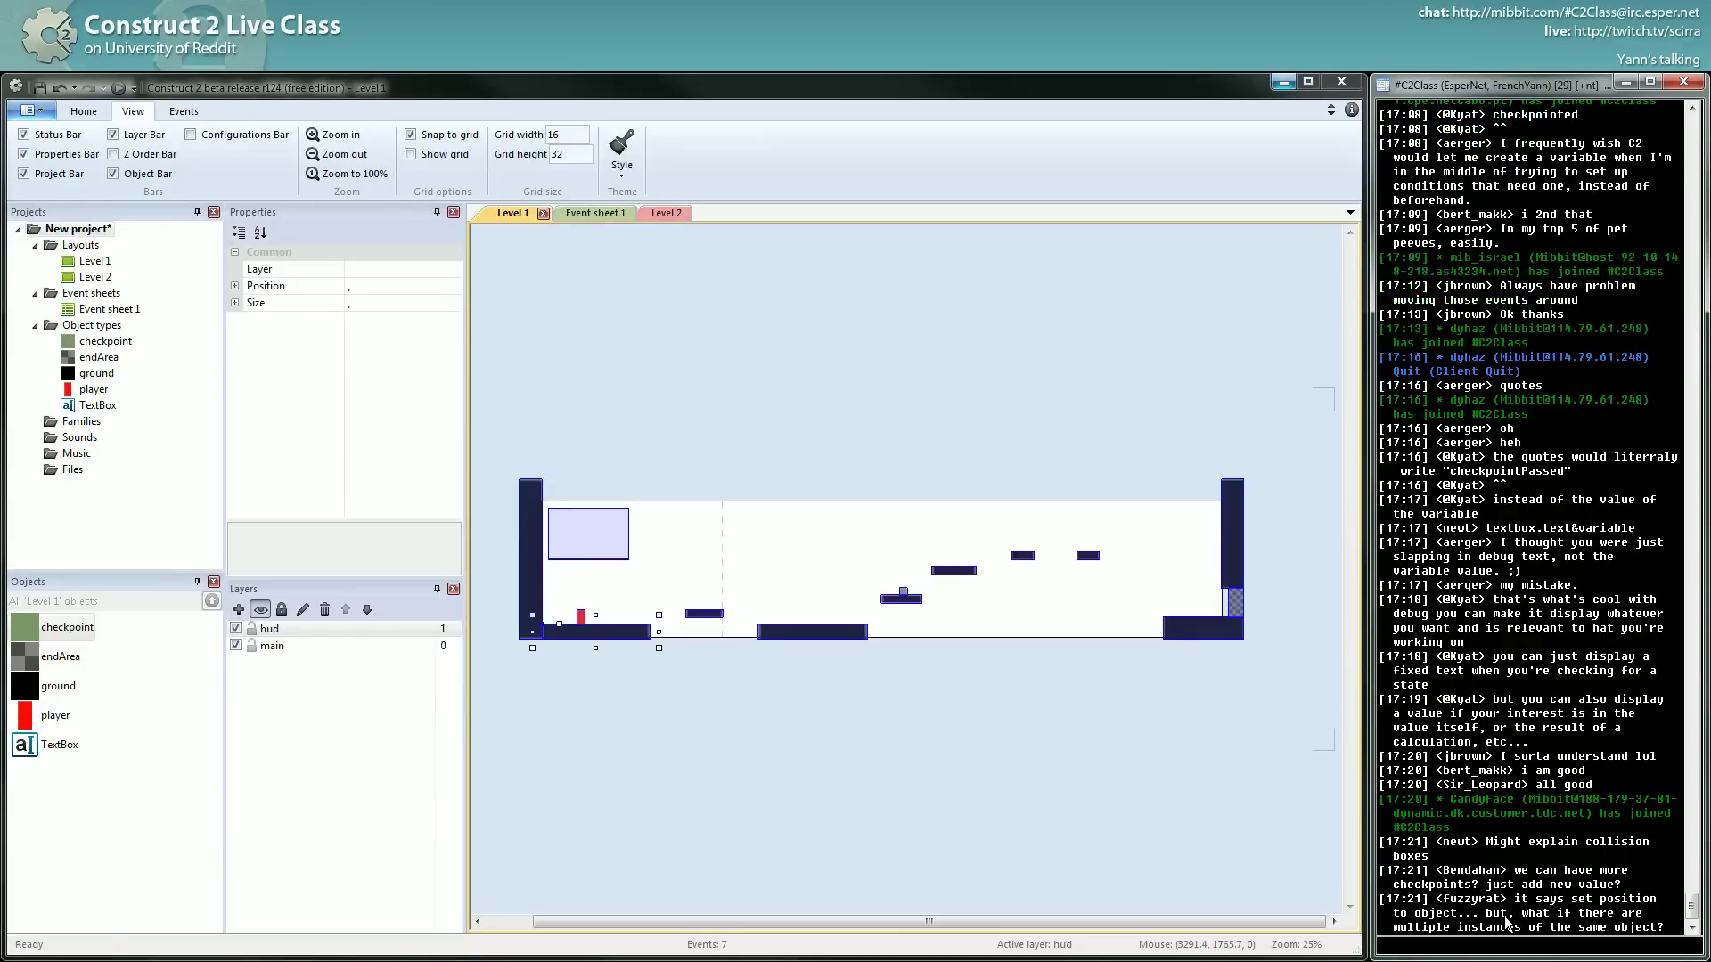
click(1068, 752)
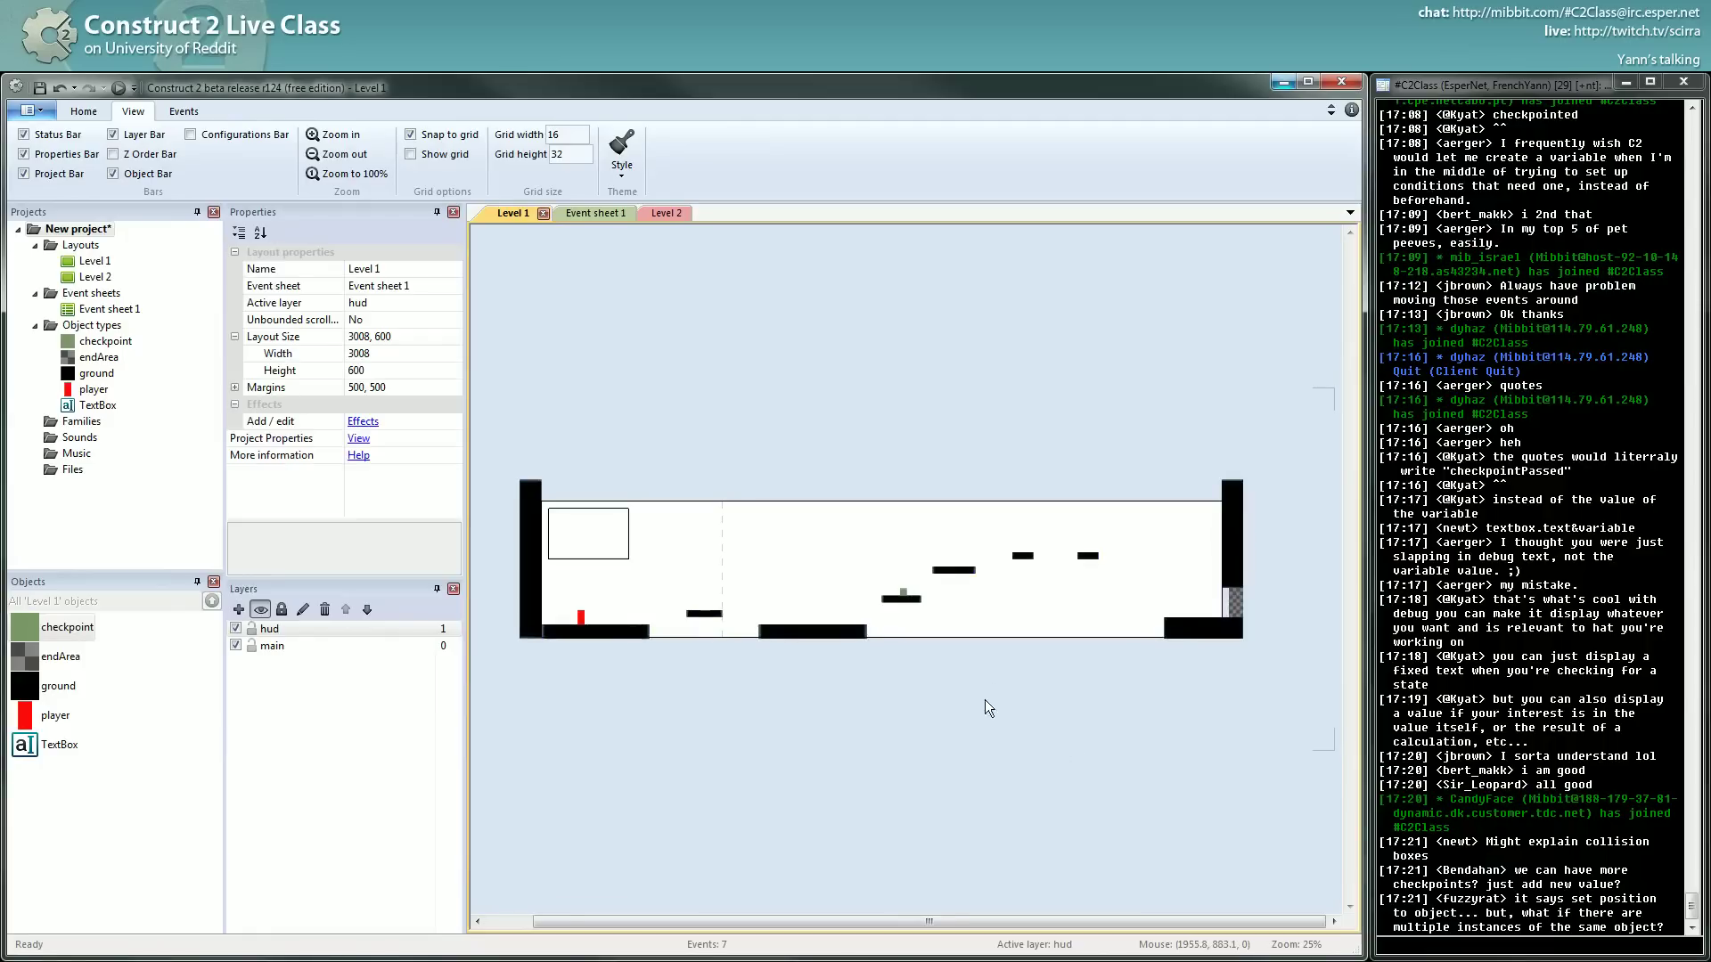
ctrl+scroll(980, 713, up, 3)
ctrl+scroll(980, 725, up, 4)
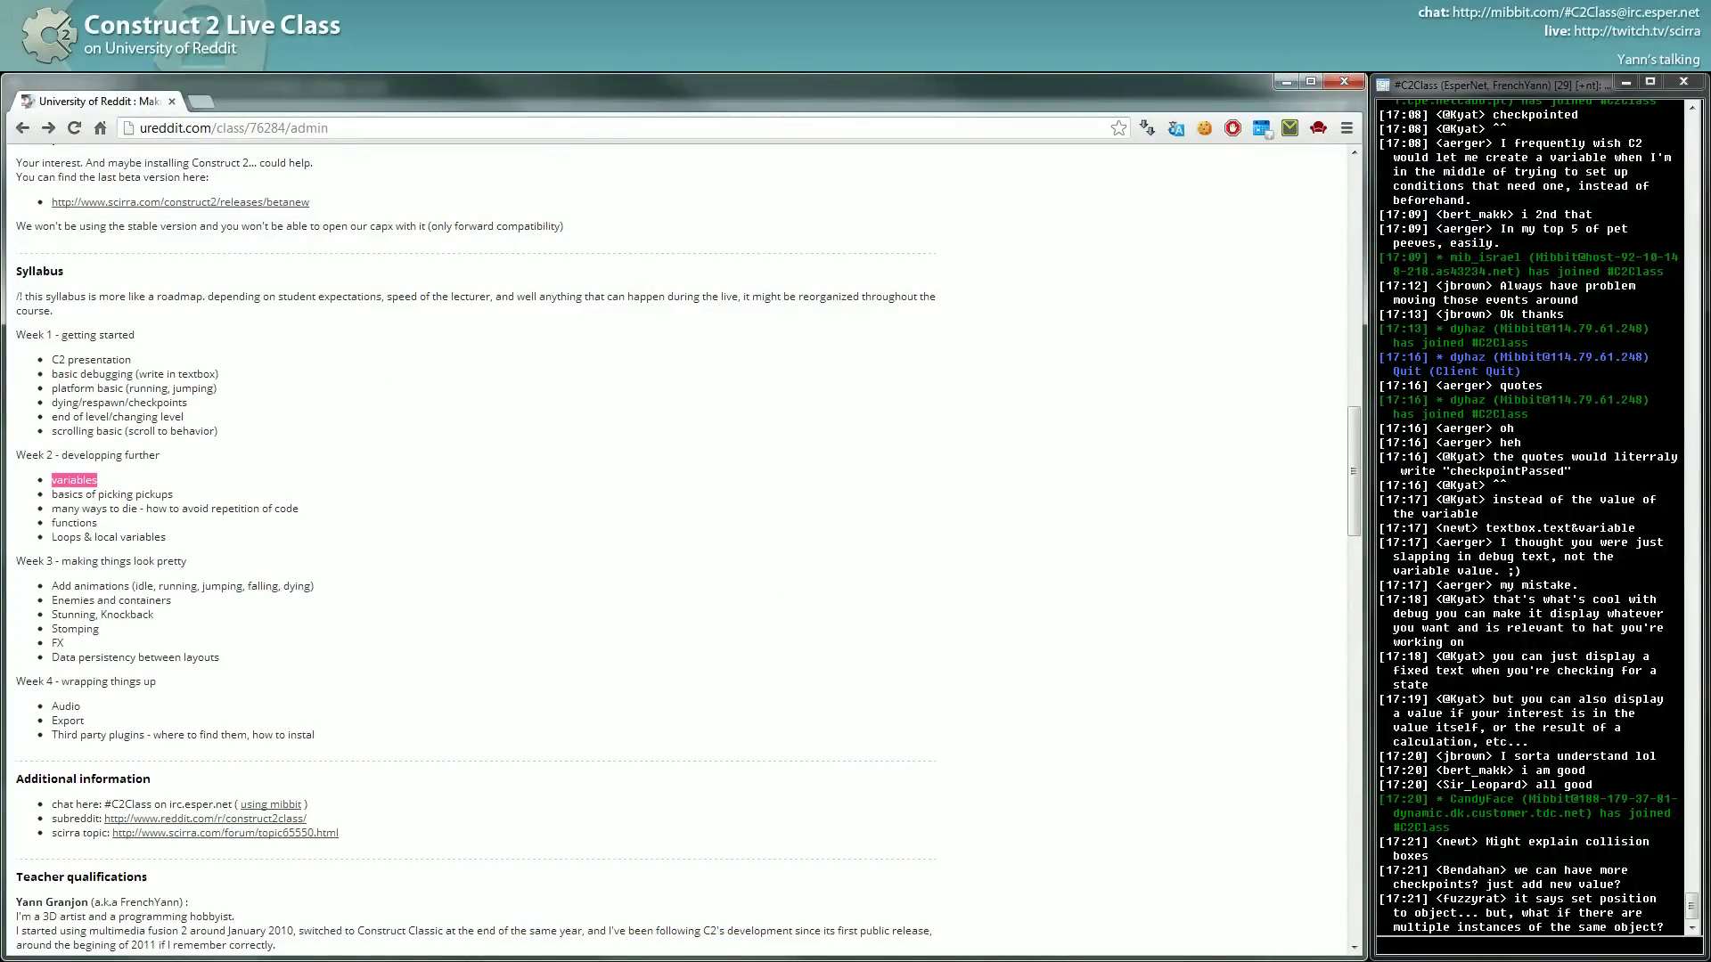
Highlight the six Week 1 topics, from C2 presentation to scrolling basic.
drag(52, 360, 225, 439)
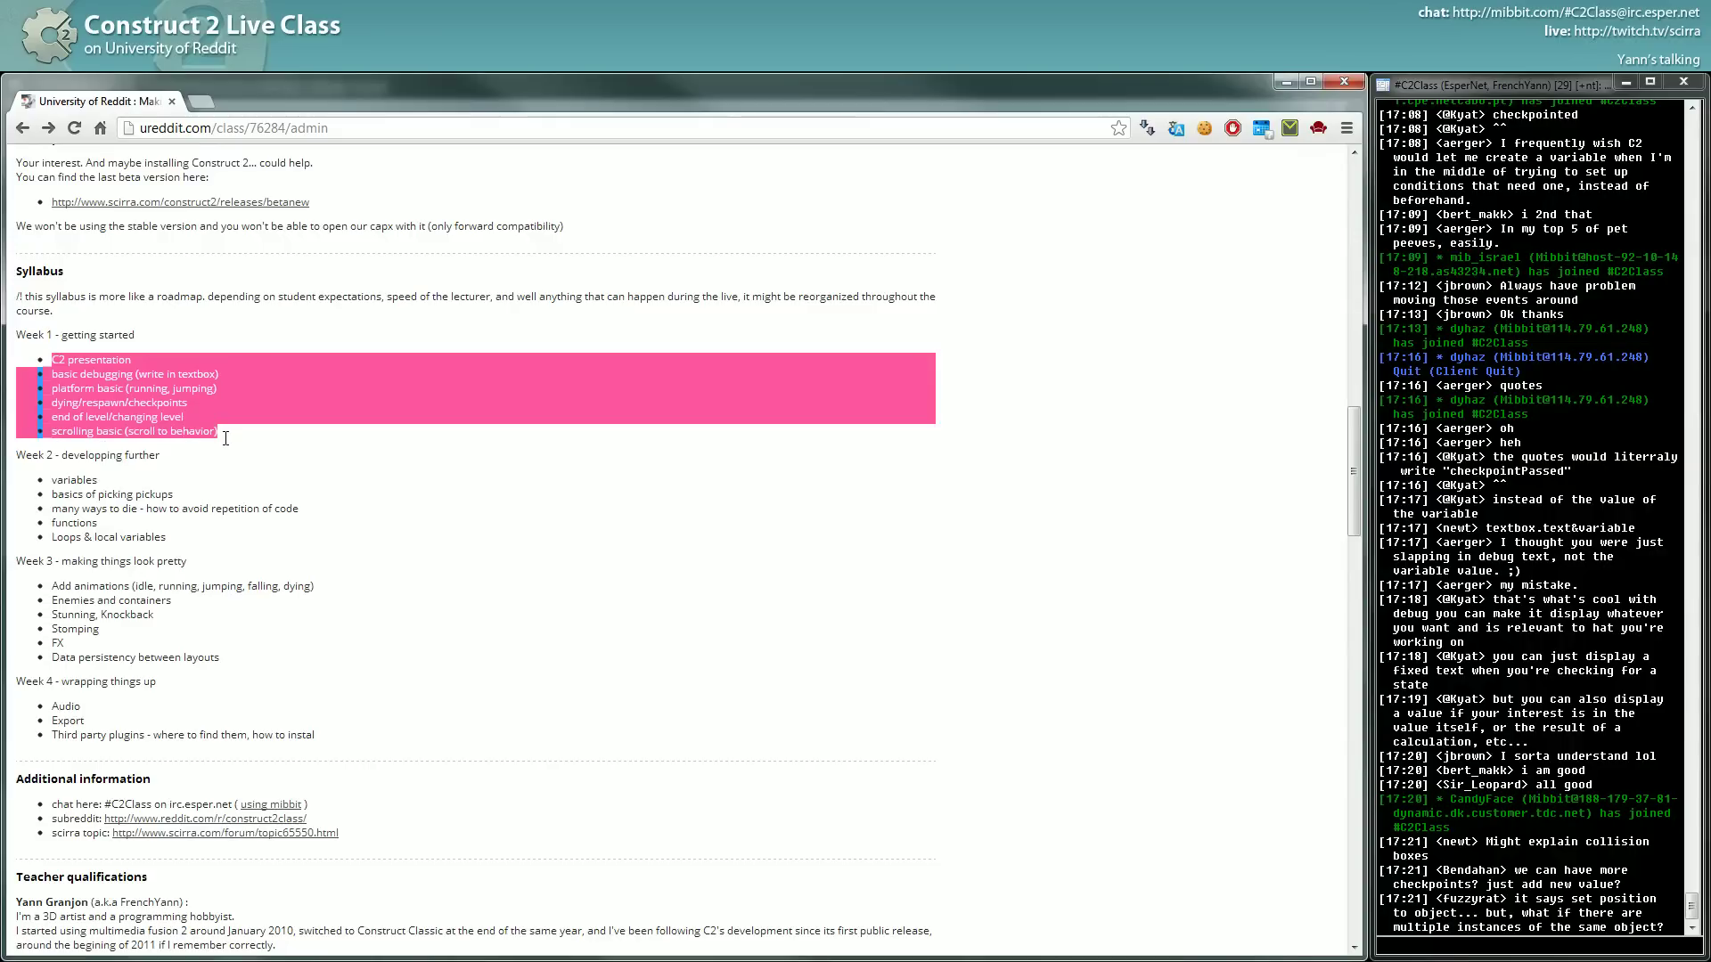
click(1286, 81)
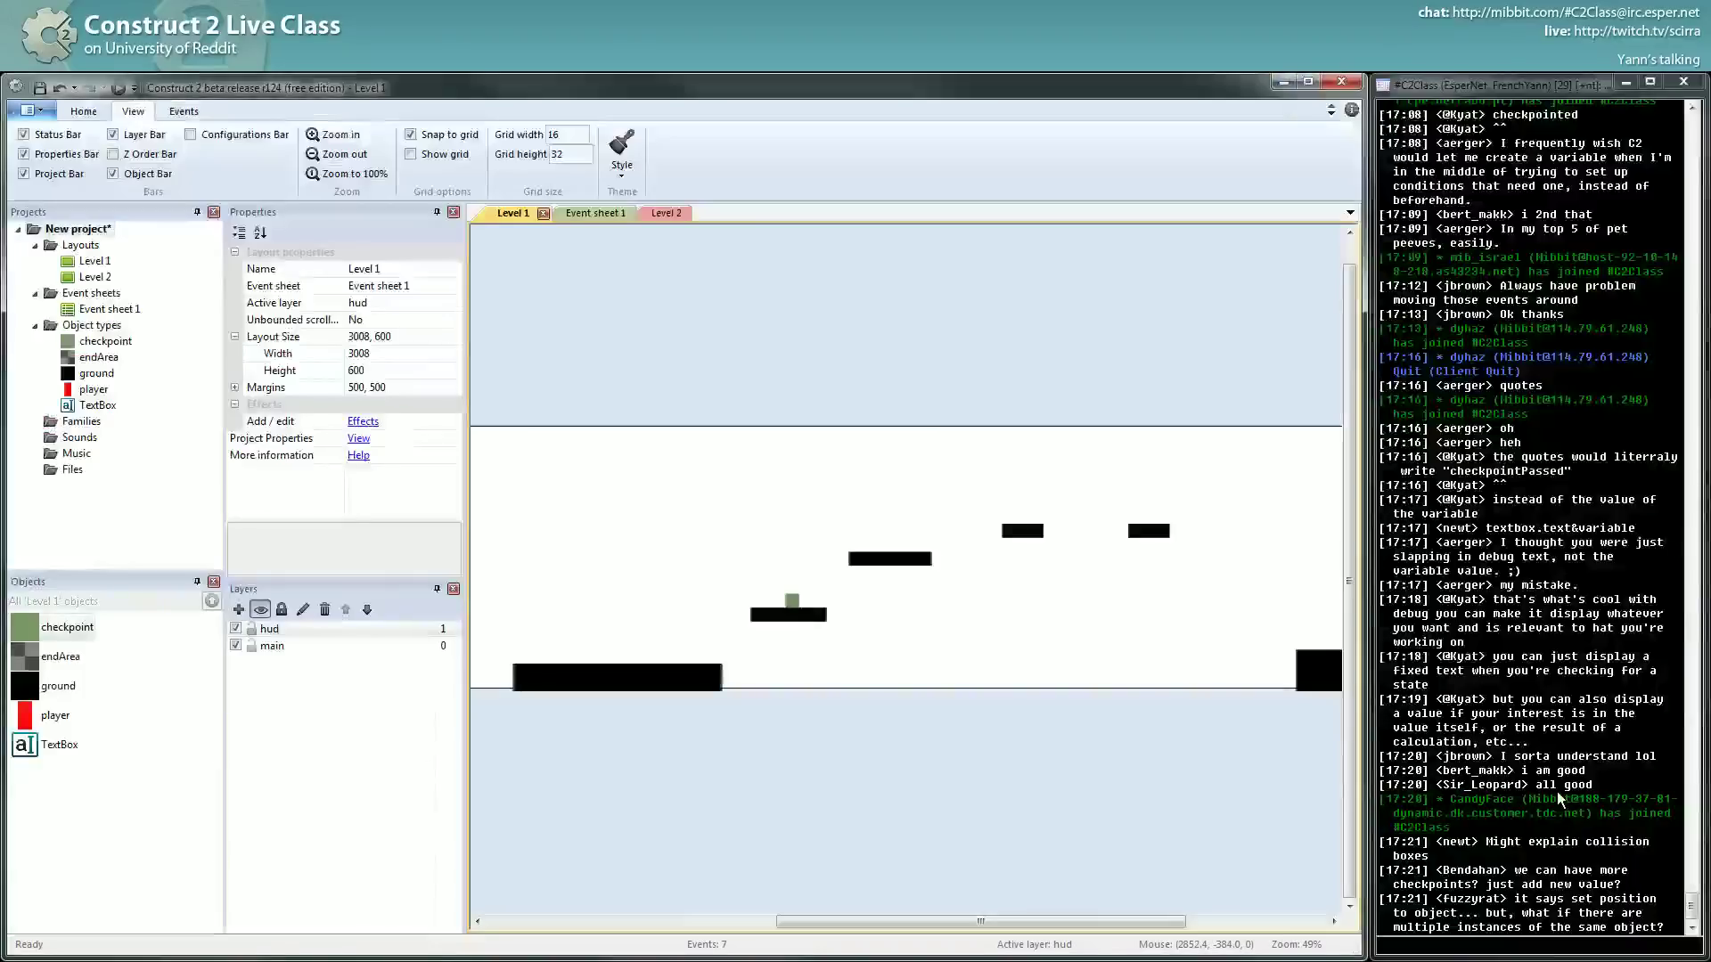
drag(1436, 870, 1636, 884)
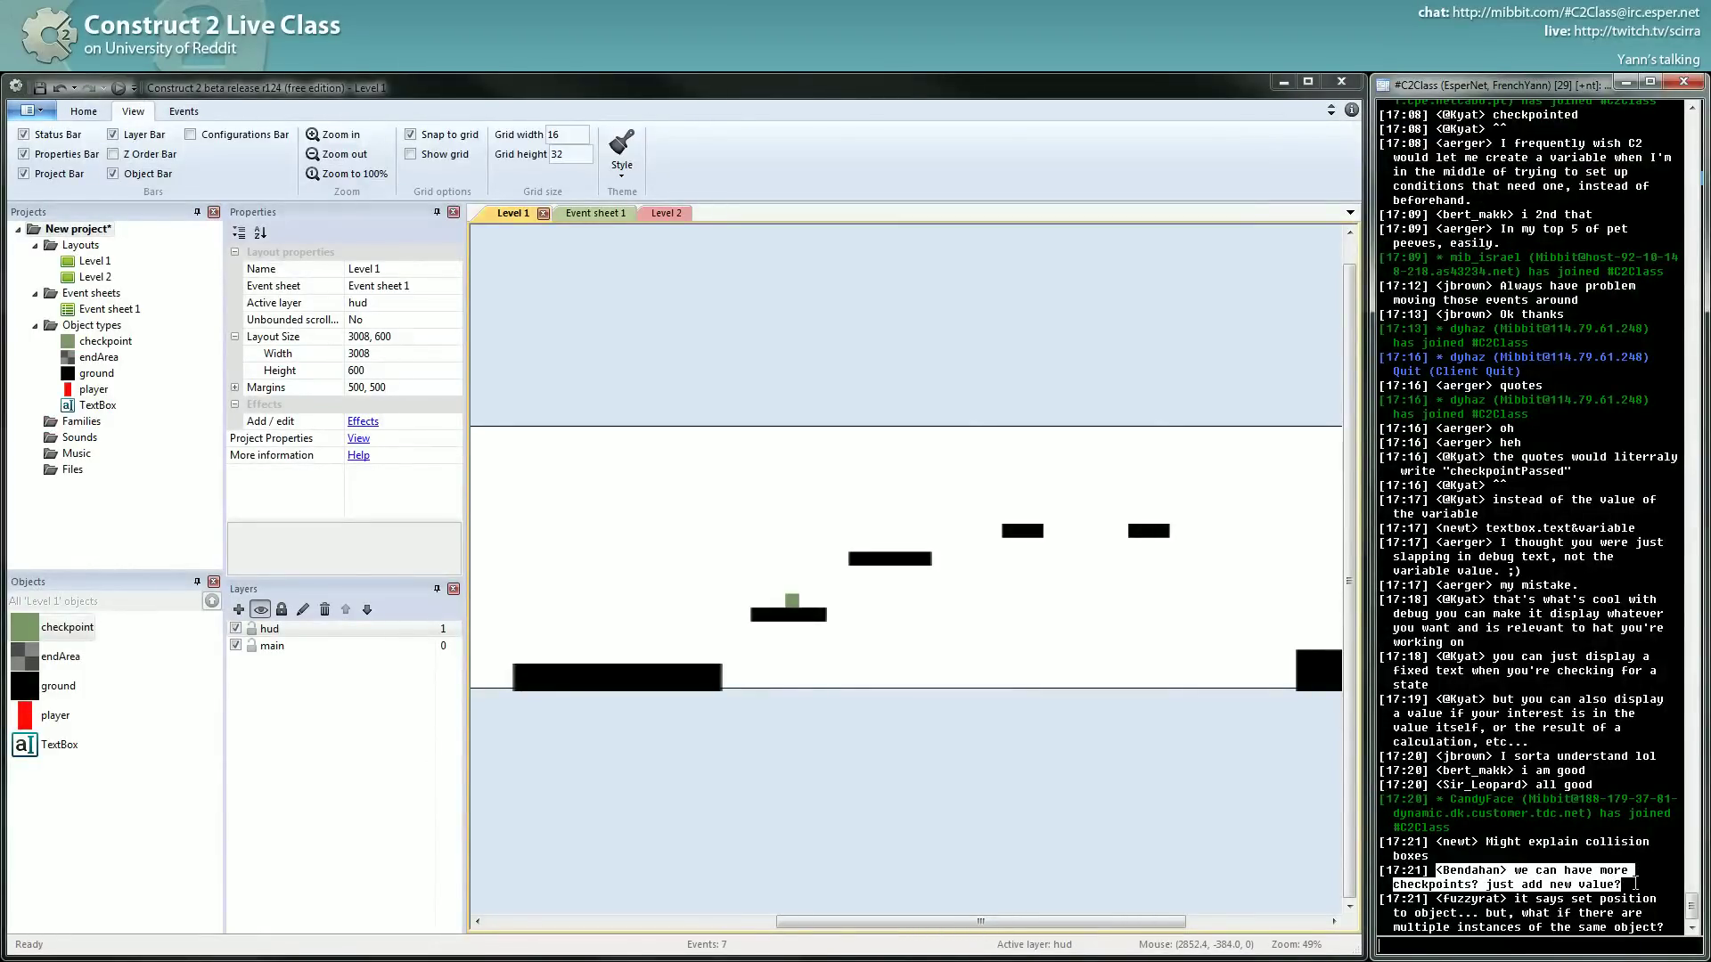
drag(1636, 883, 1636, 884)
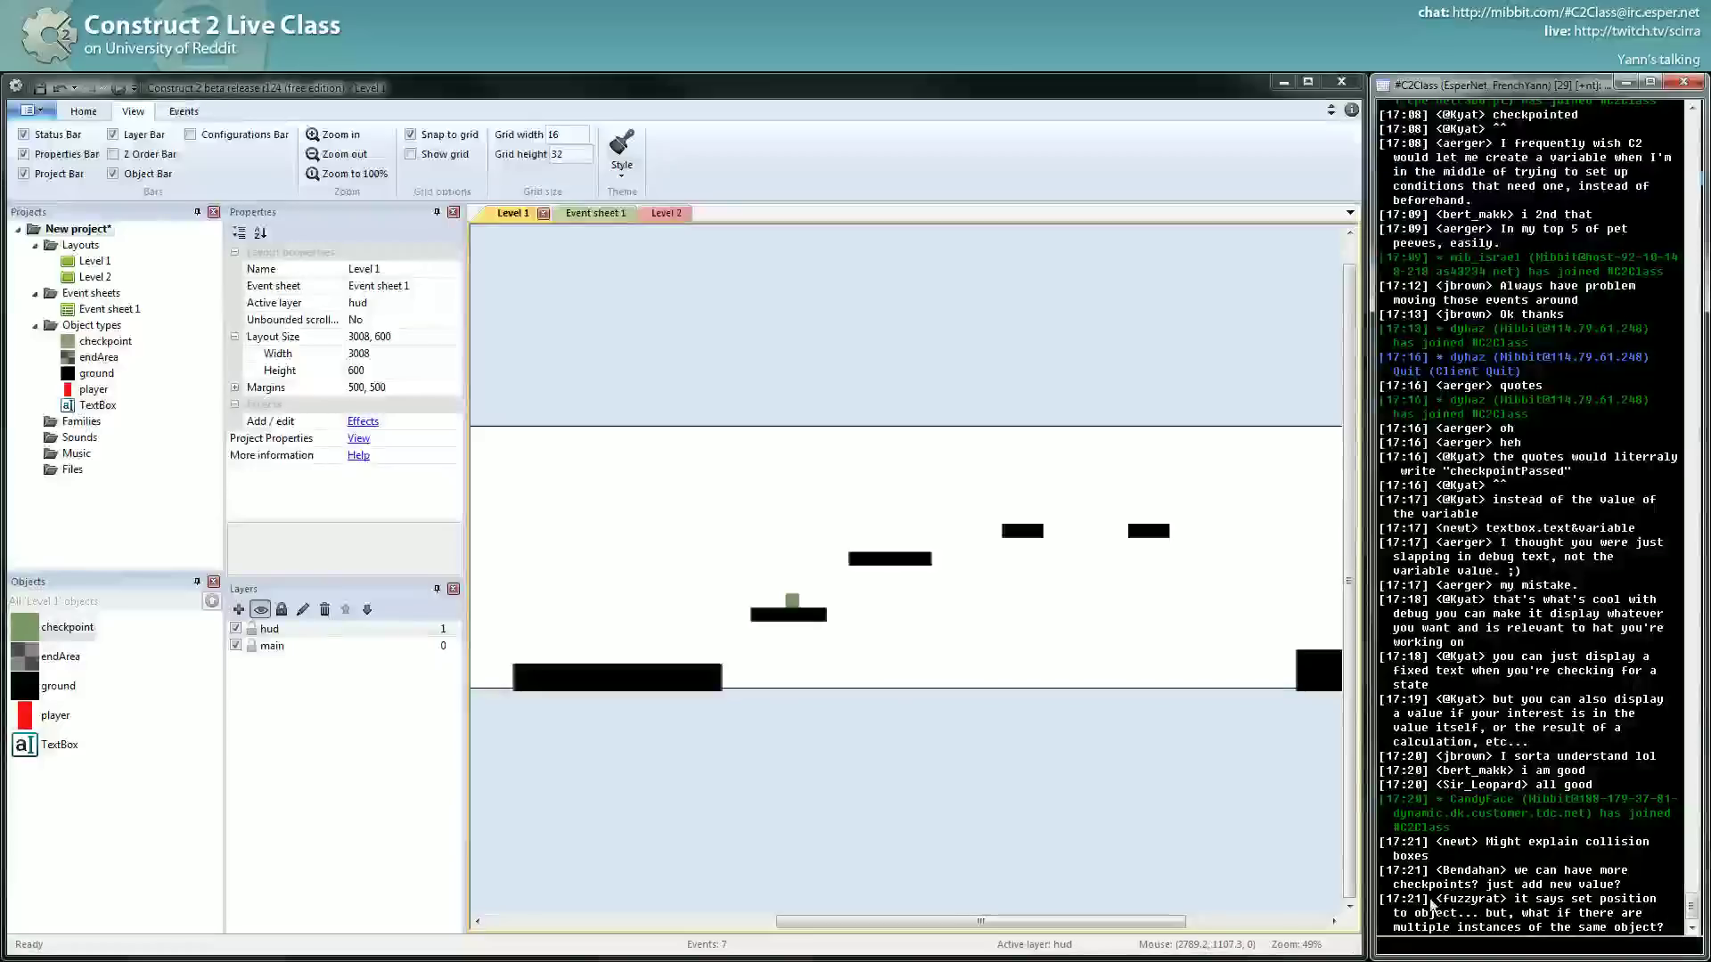
drag(1435, 900, 1674, 936)
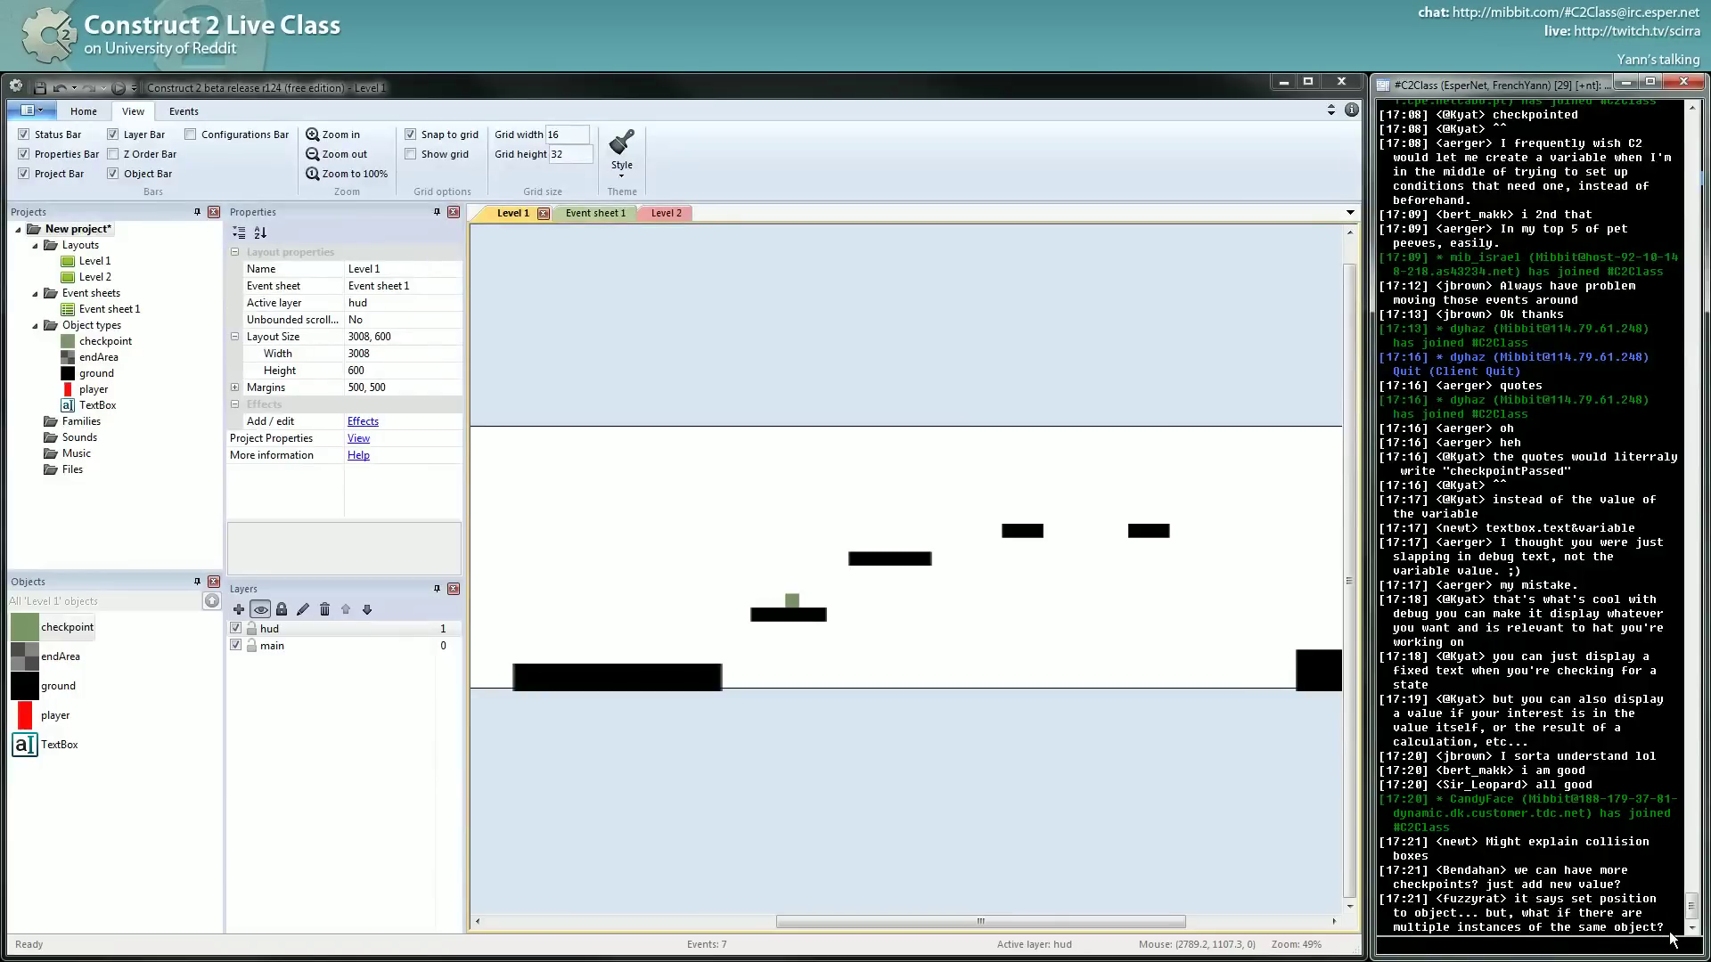
ctrl+scroll(872, 713, down, 2)
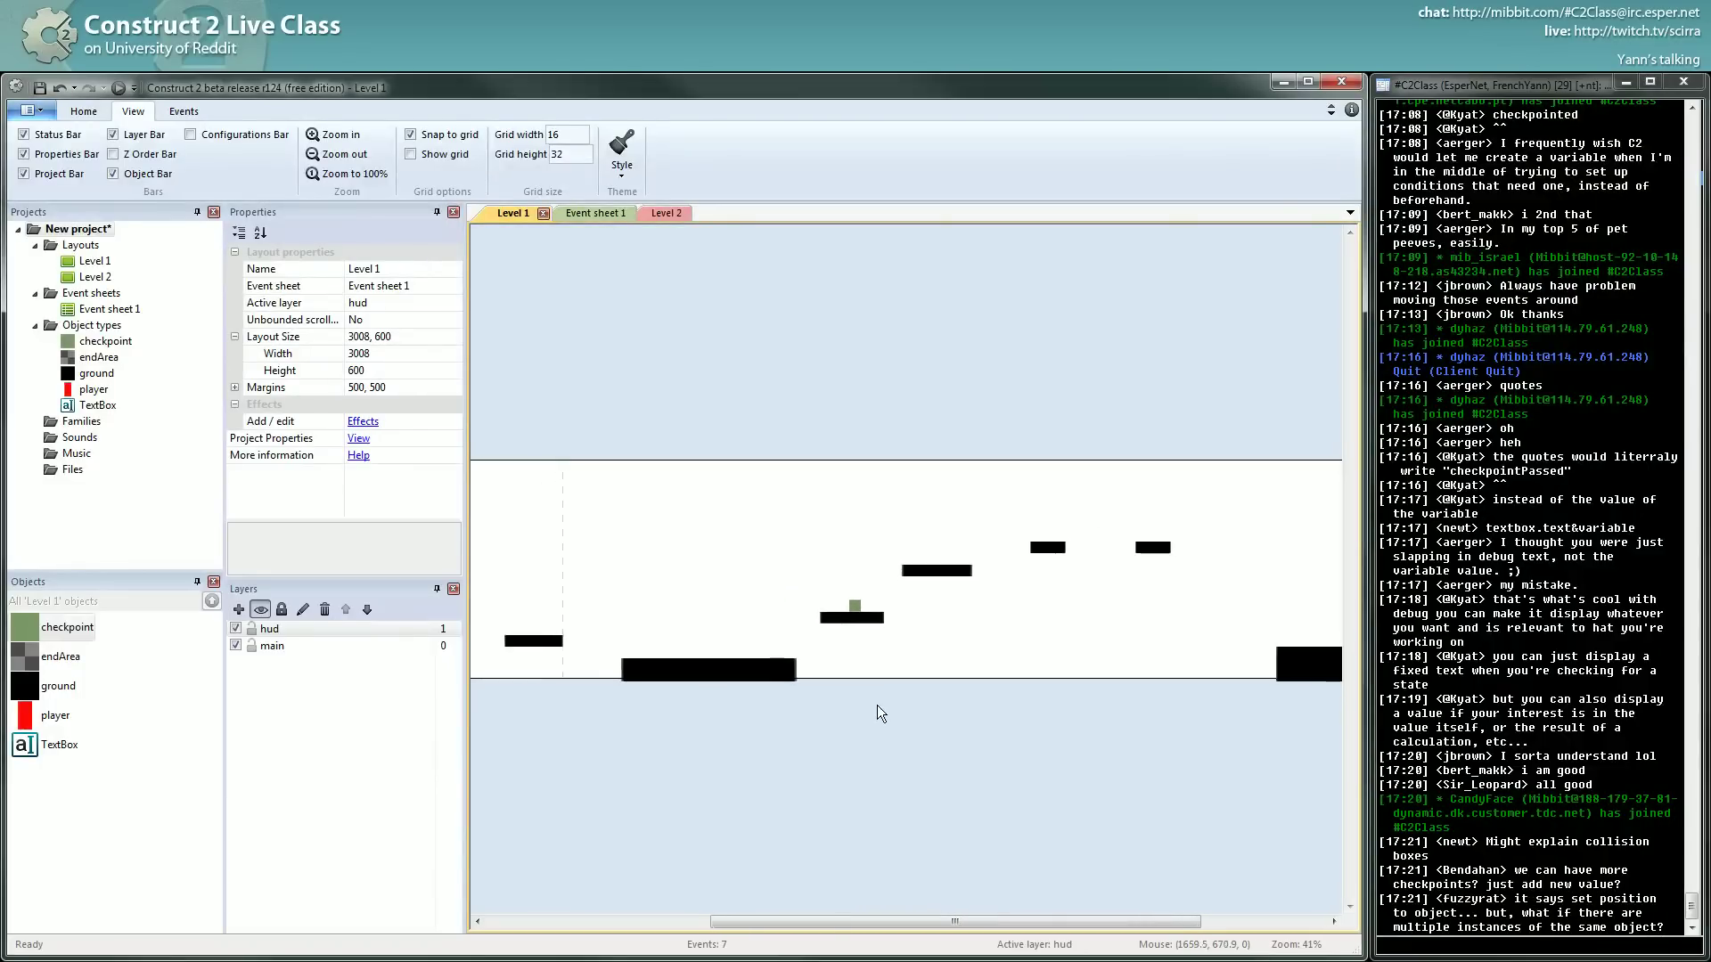
ctrl+scroll(870, 705, down, 4)
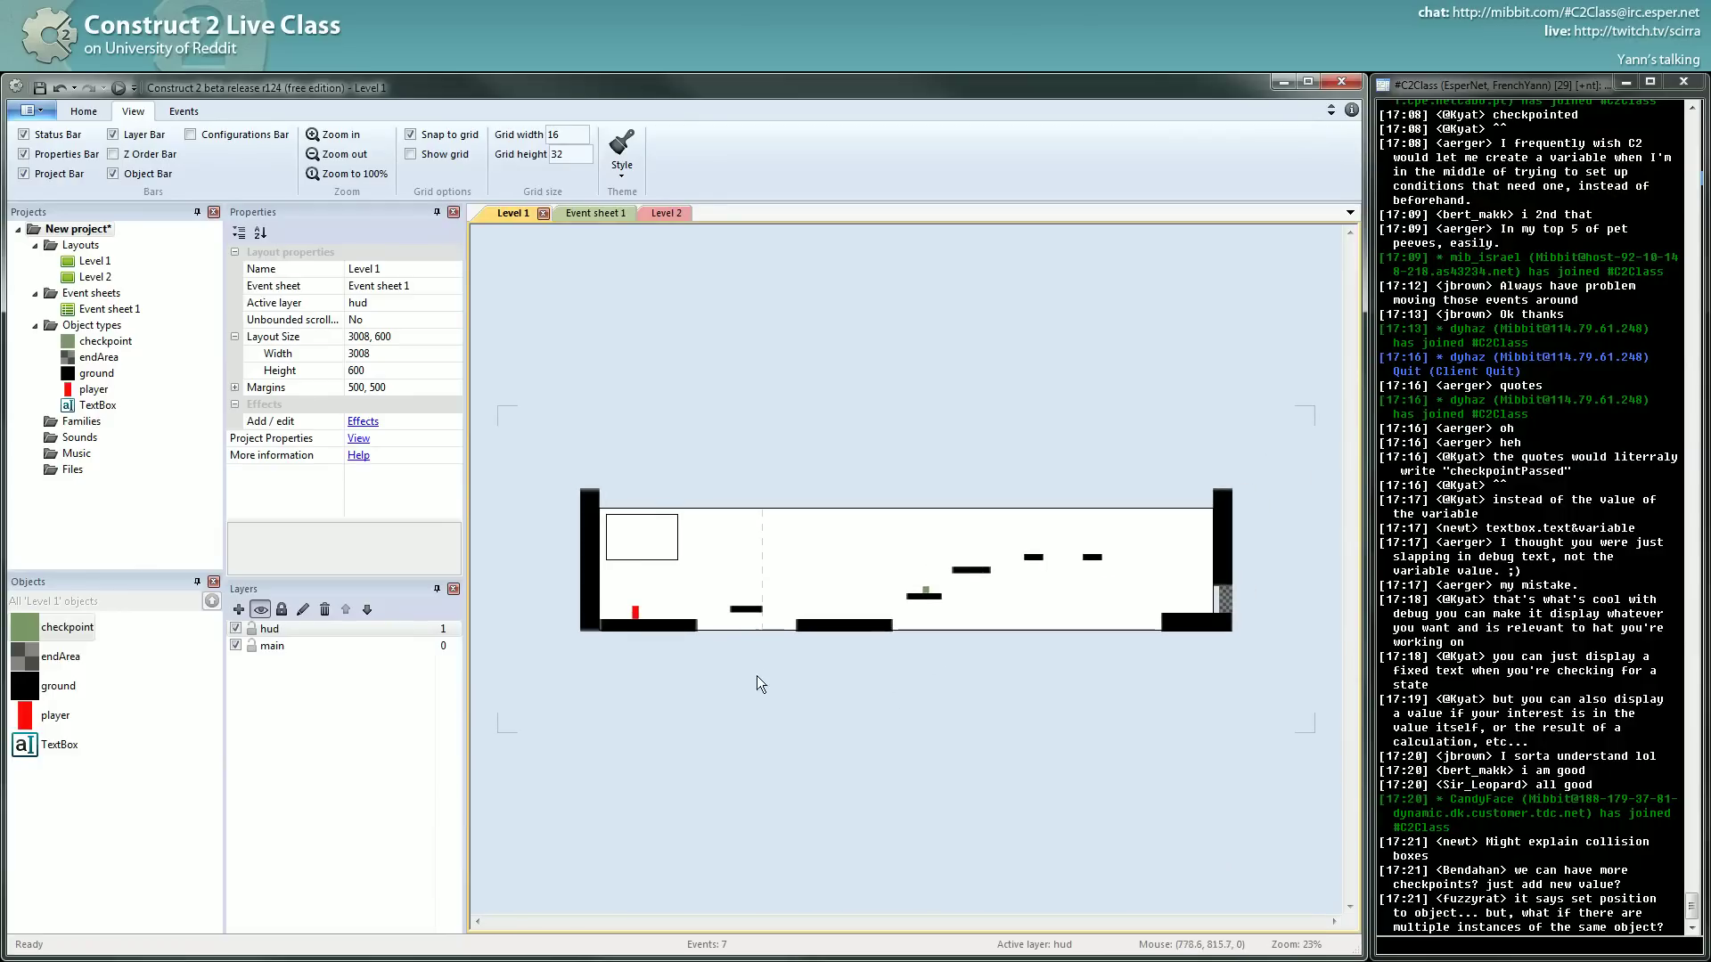
drag(565, 452, 1245, 709)
click(1236, 718)
drag(535, 425, 1342, 720)
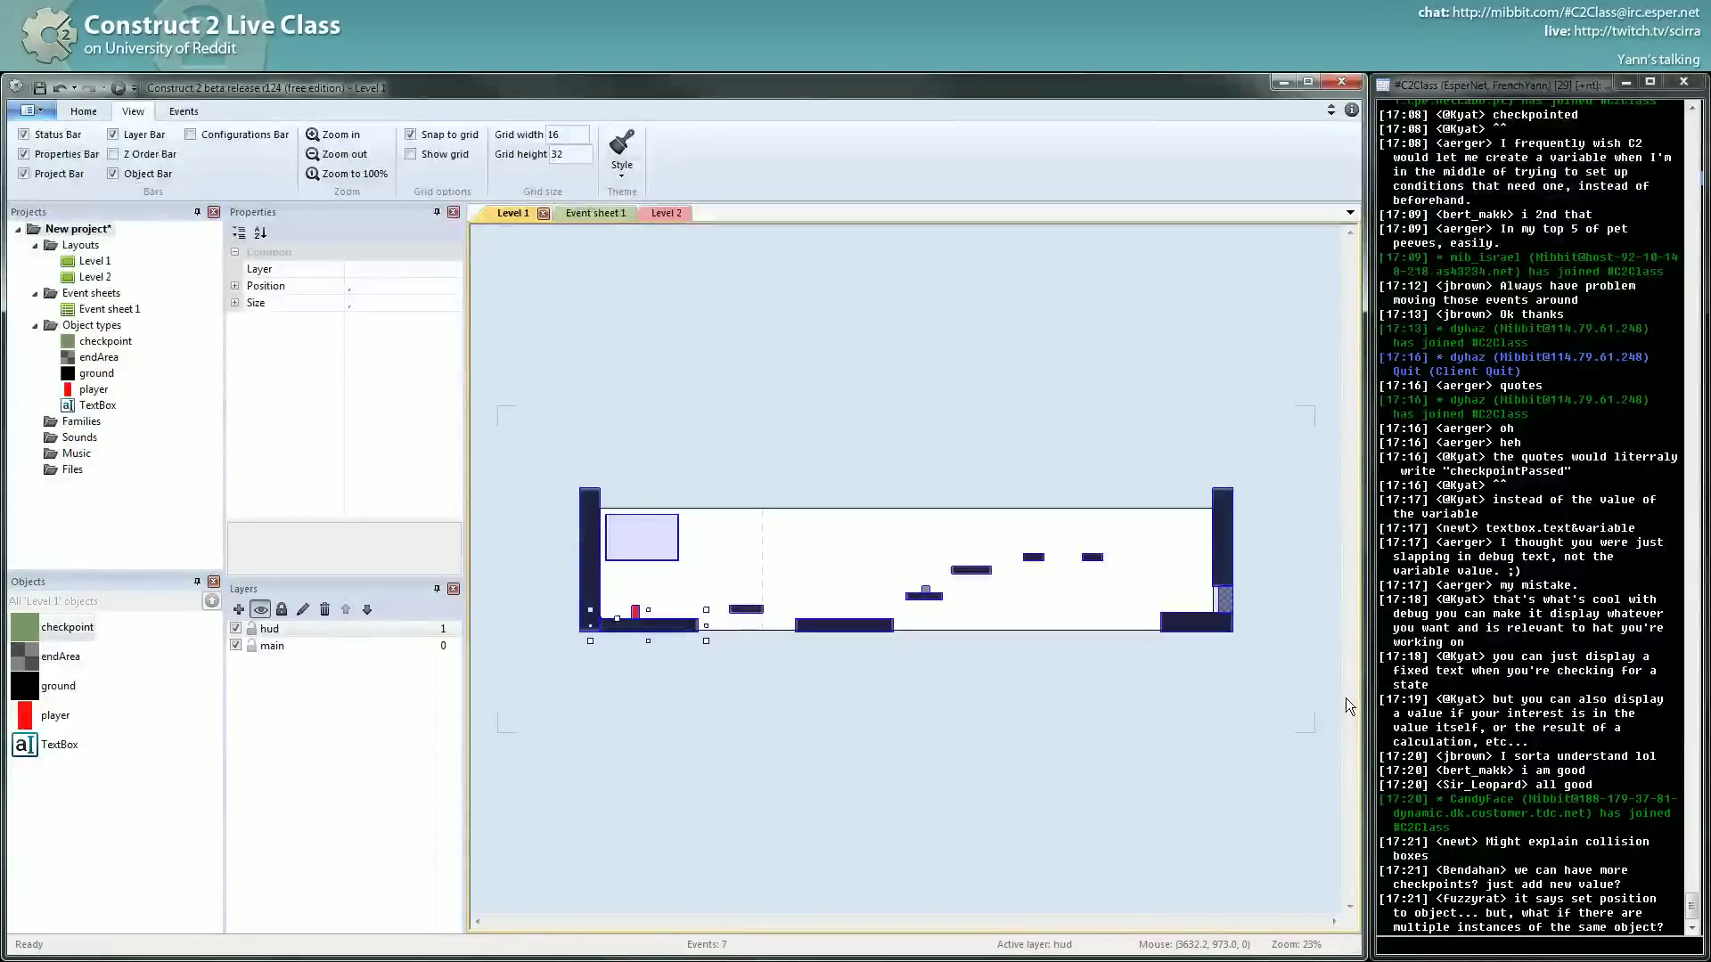
click(857, 556)
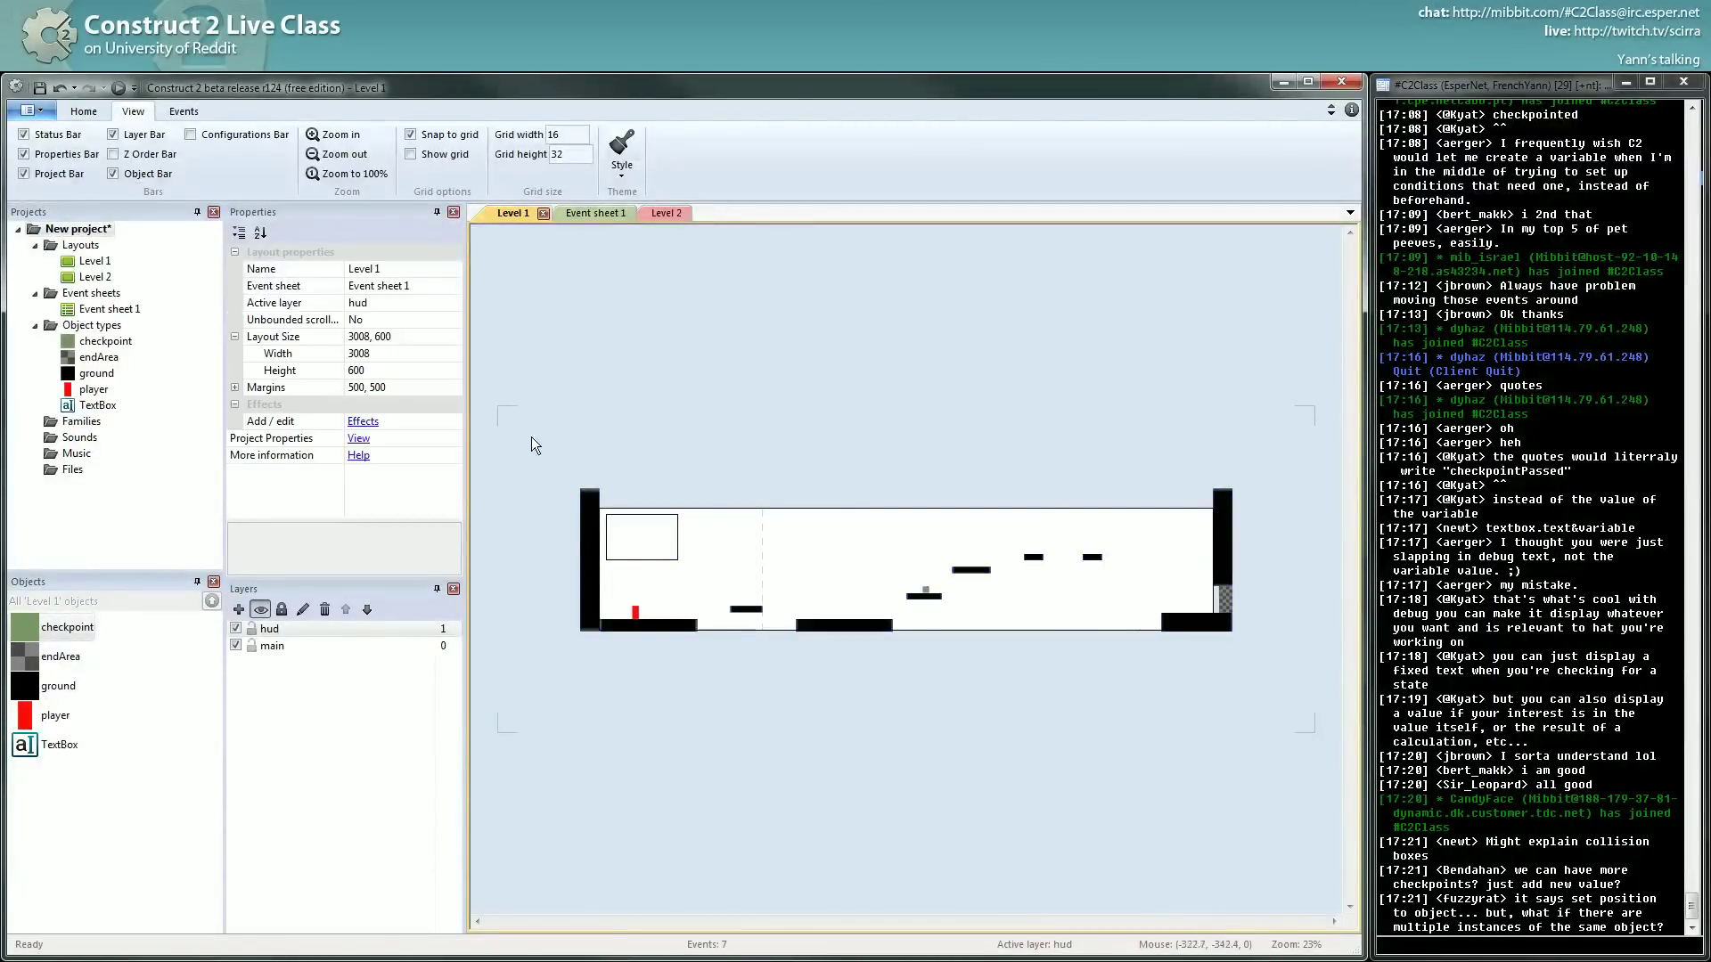
drag(554, 452, 1249, 758)
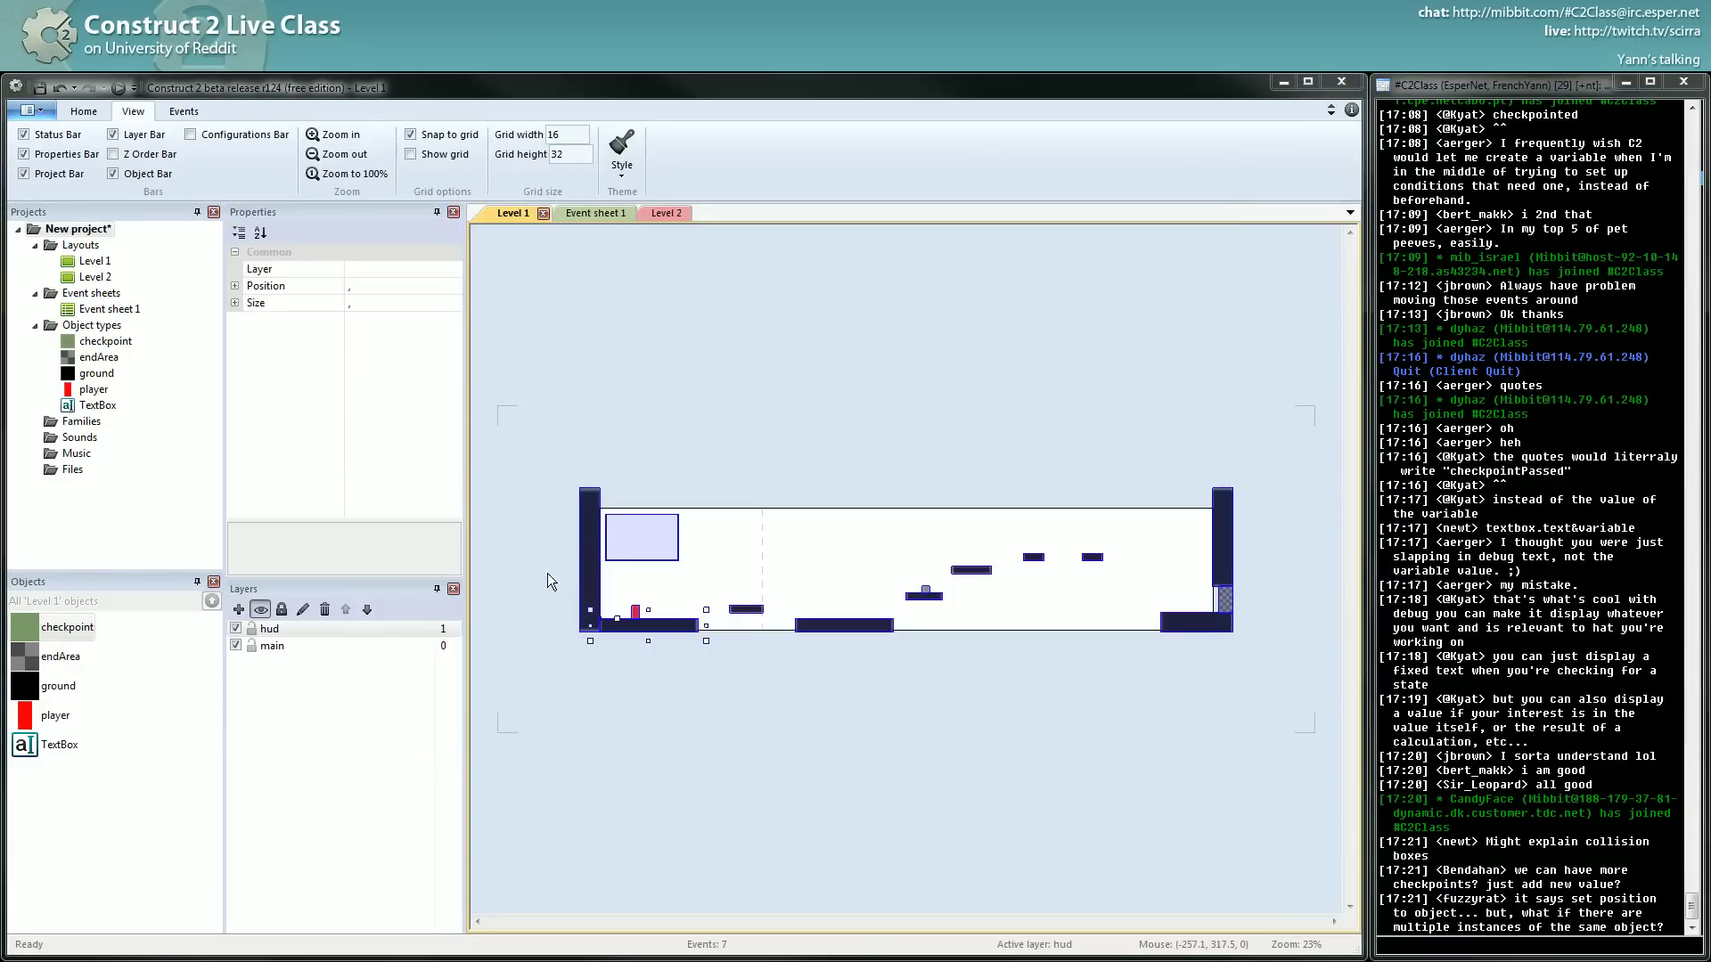
drag(567, 445, 1279, 659)
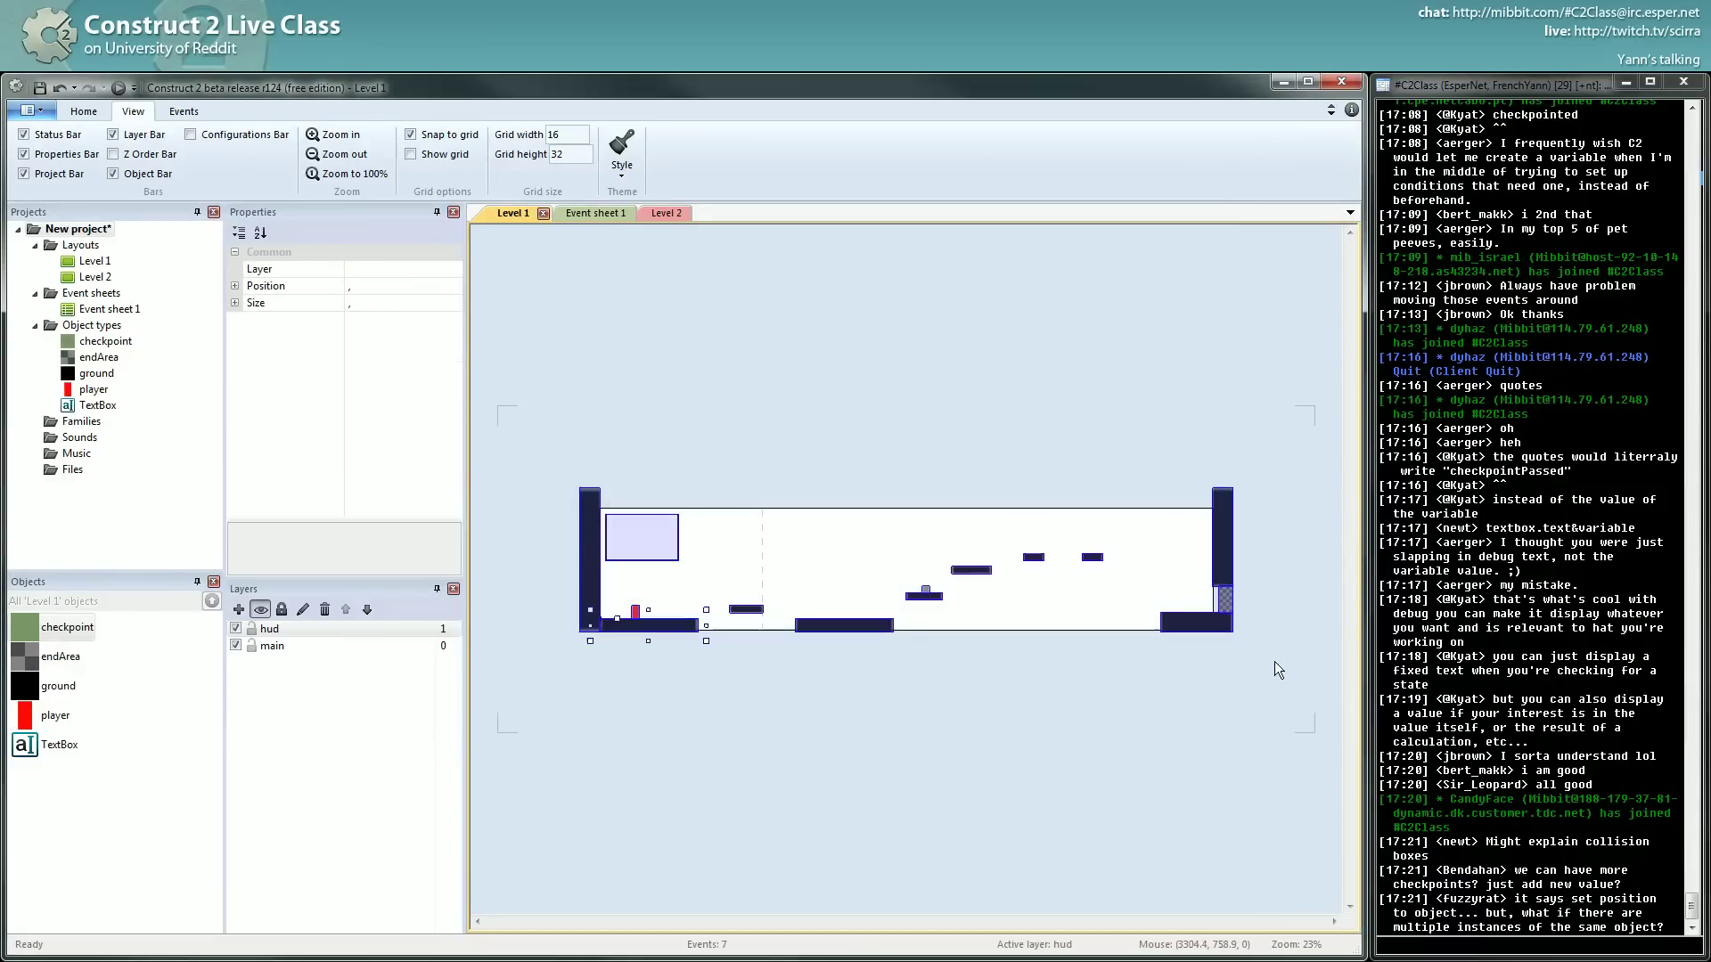
click(1194, 688)
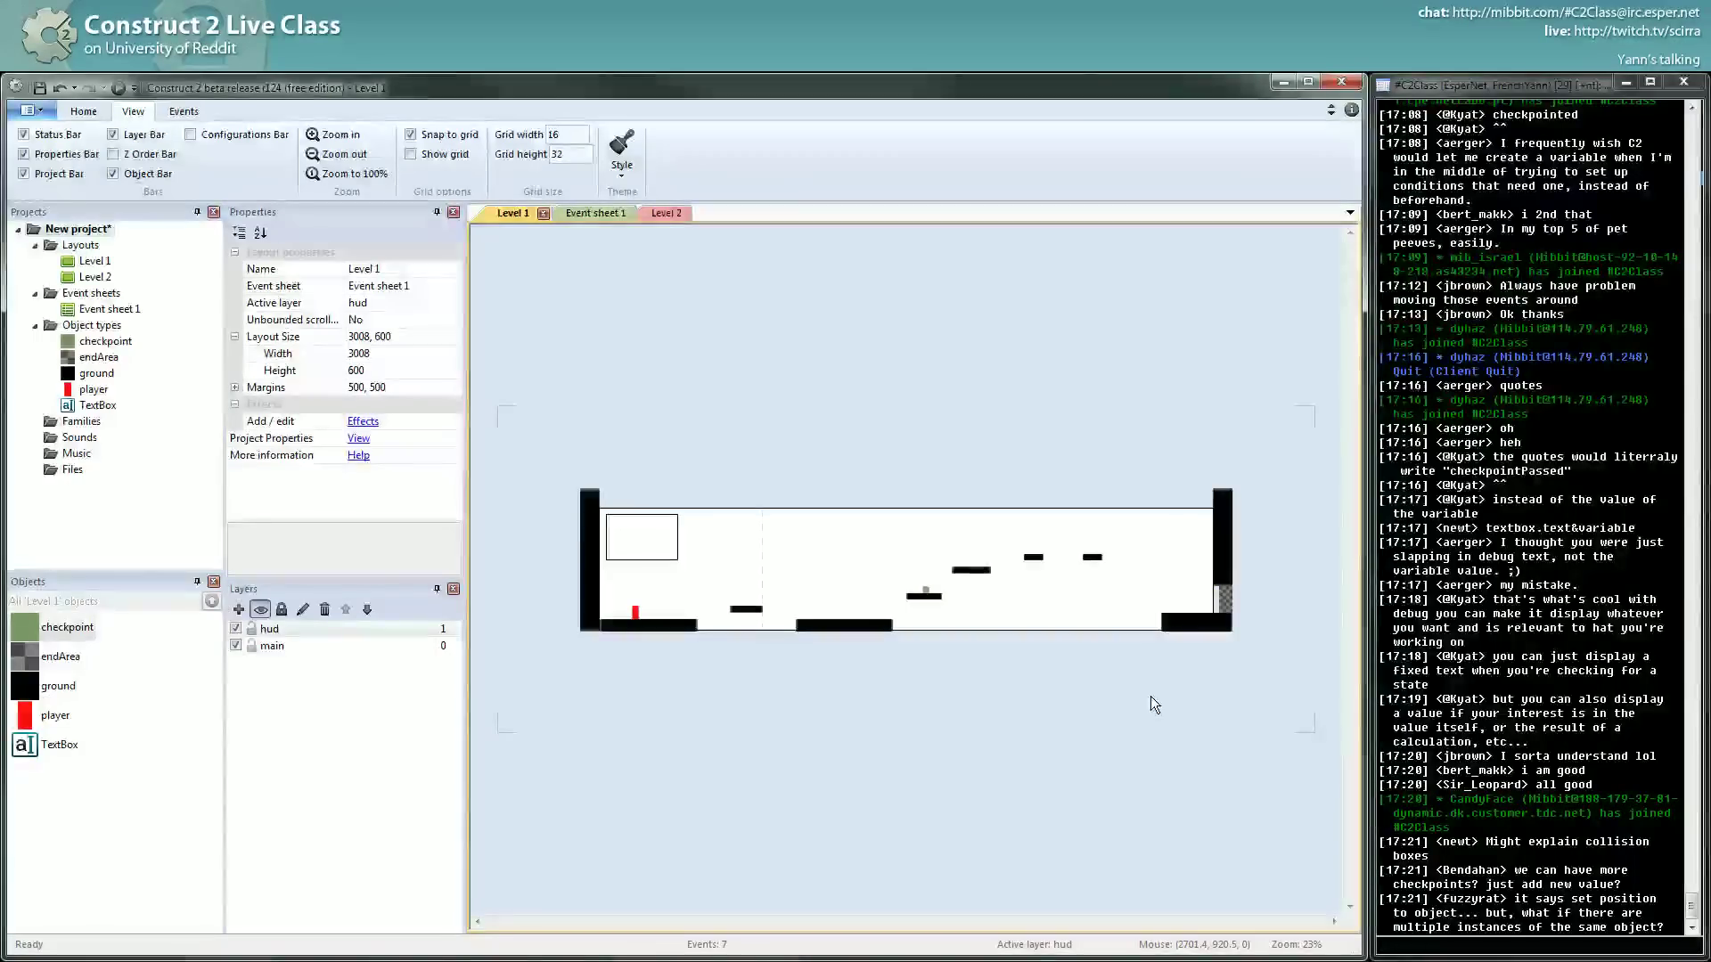
ctrl+scroll(935, 753, up, 2)
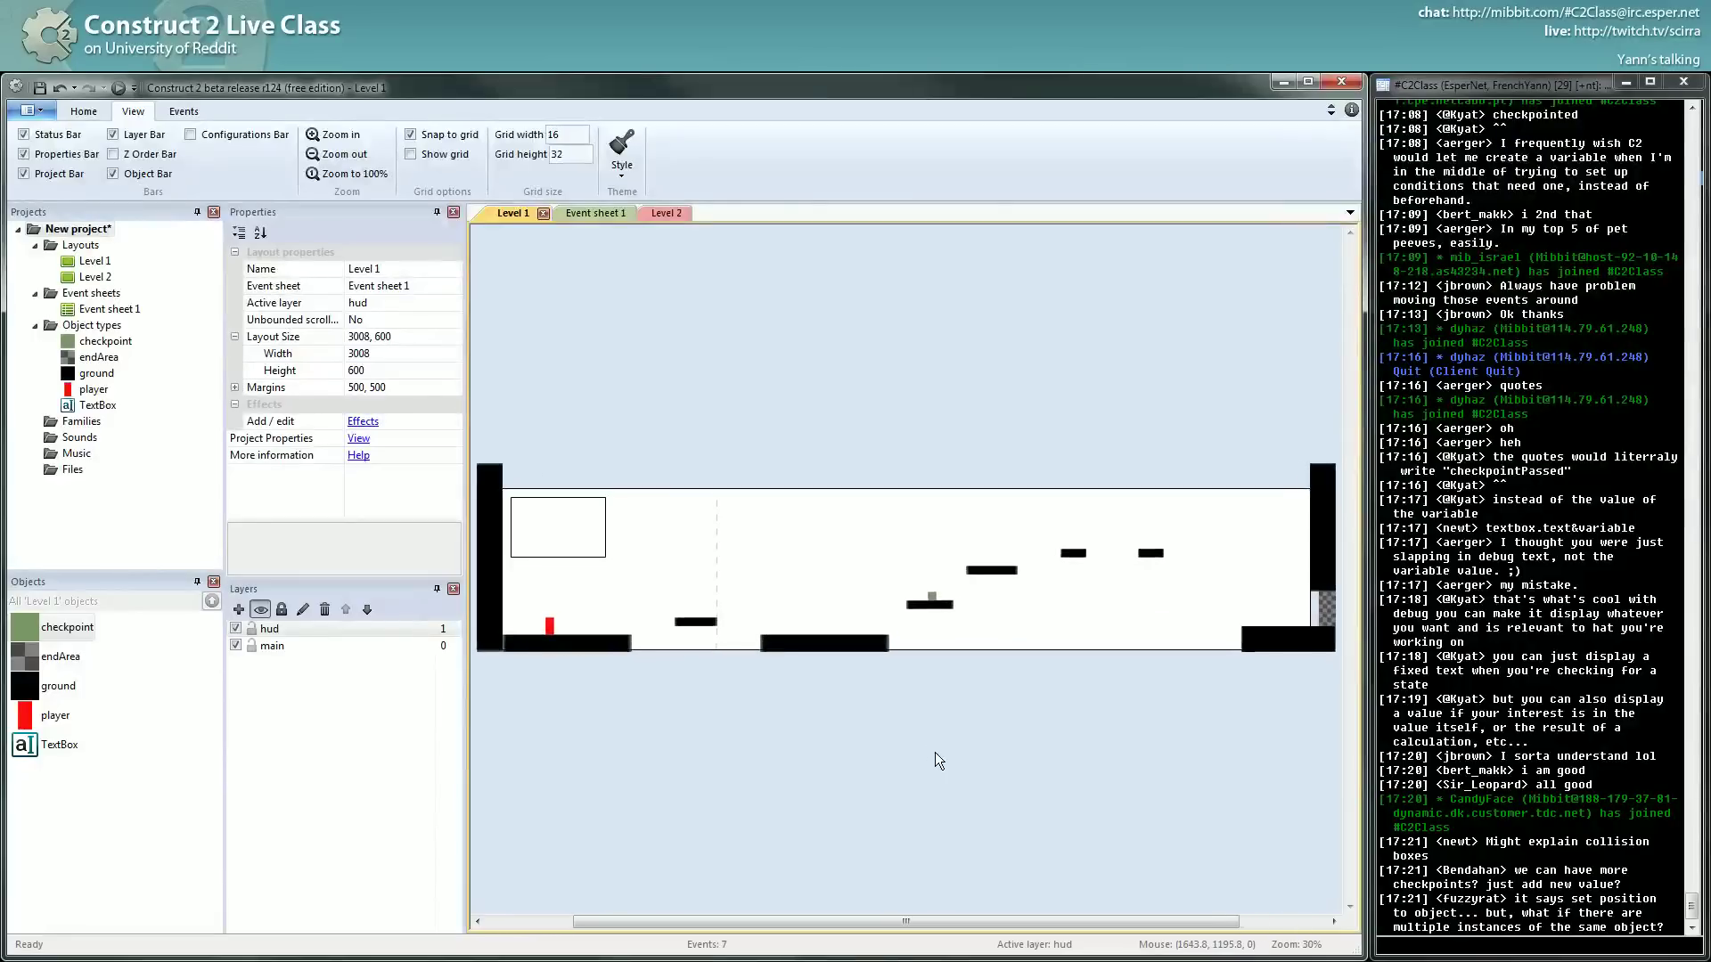
ctrl+scroll(934, 752, down, 2)
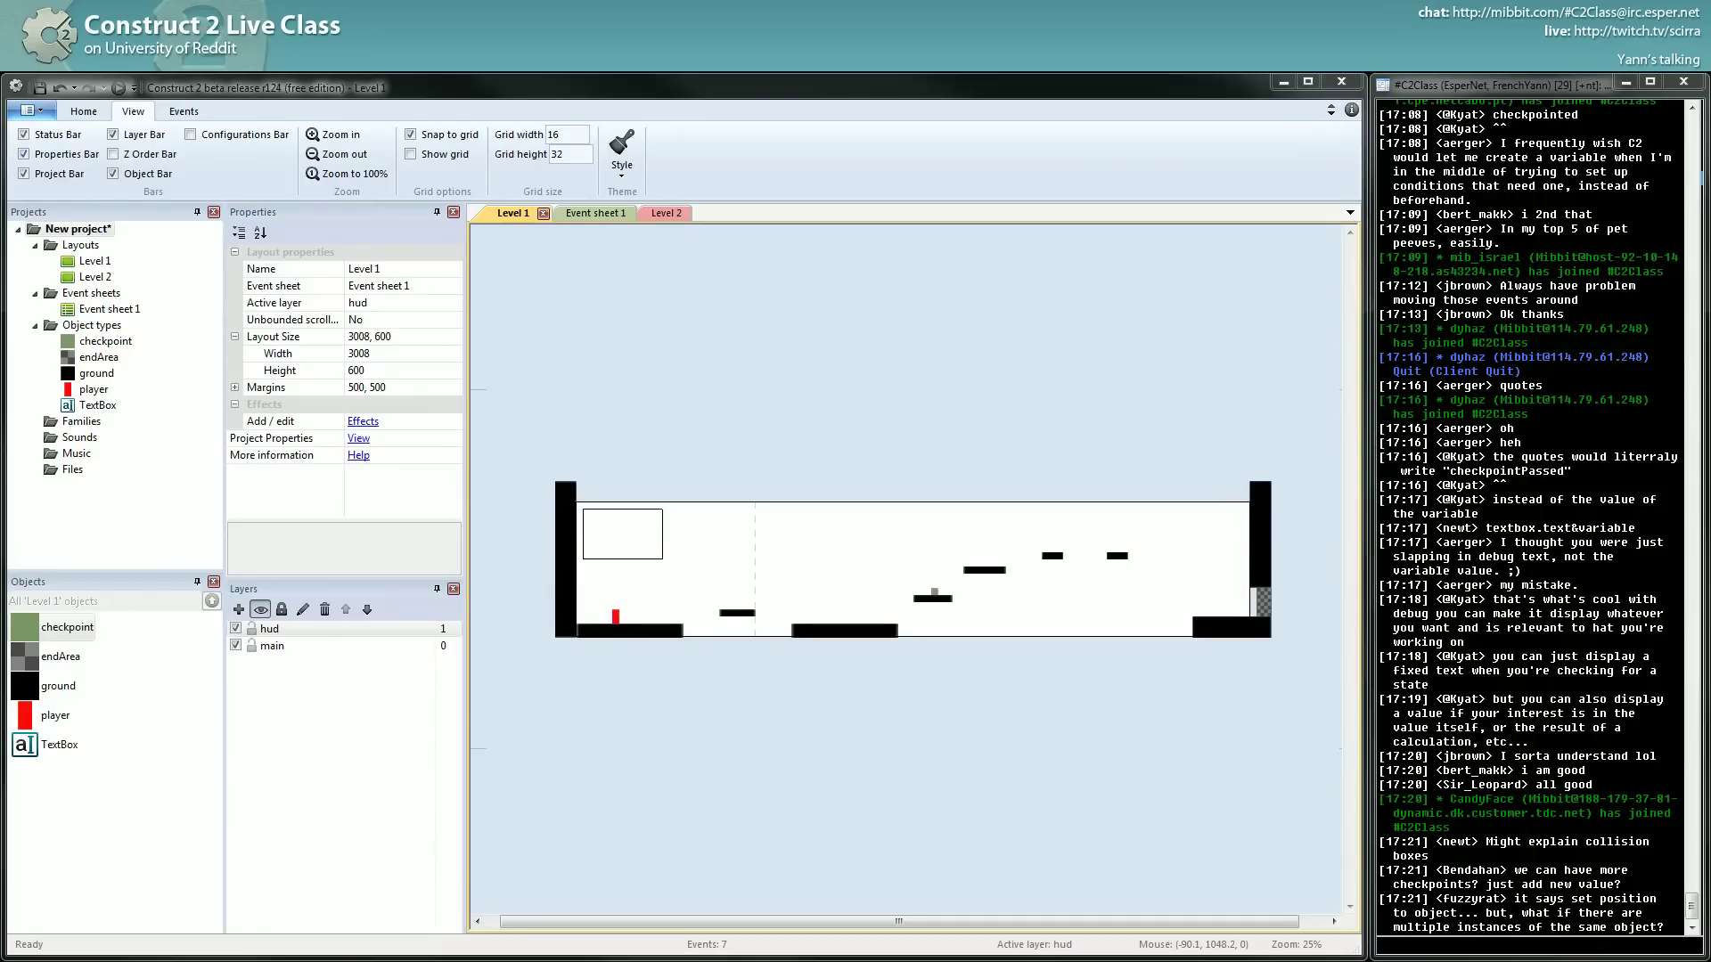
key(F5)
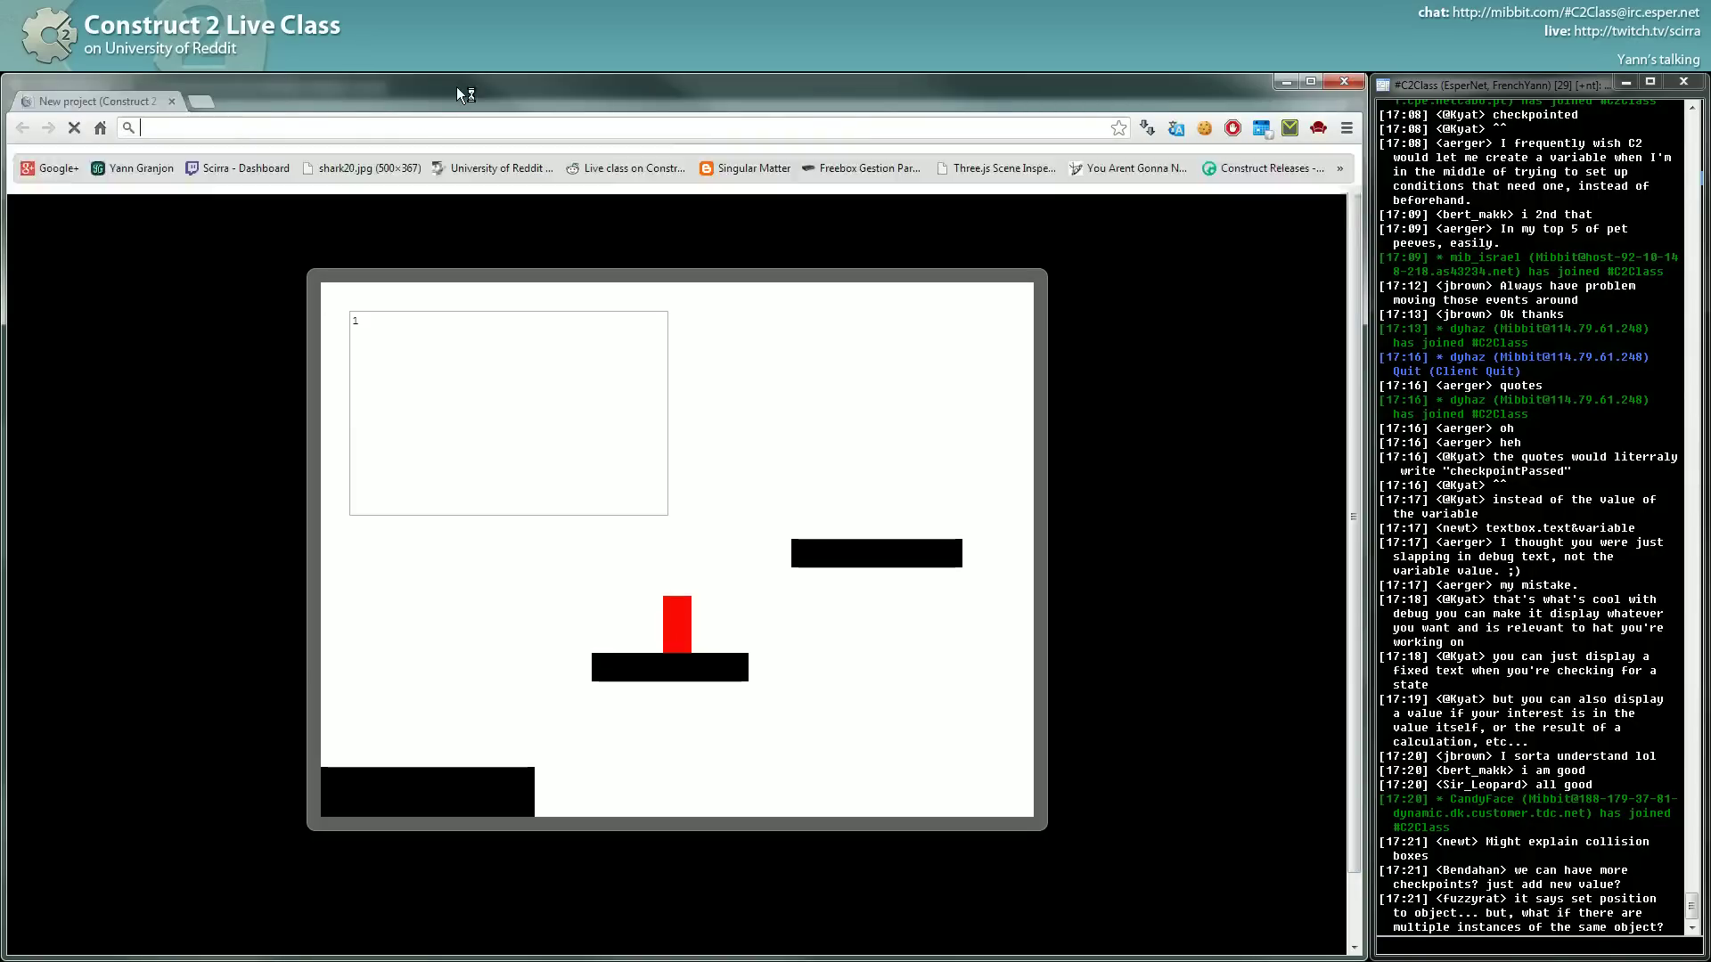
Open the Orbs Of Chaos game link in a new browser tab.
key(ctrl+t)
text(https://dl.dropbox.com/u/23551572/C2-Games/Orbs%20Of%20Chaos/index.html)
key(Return)
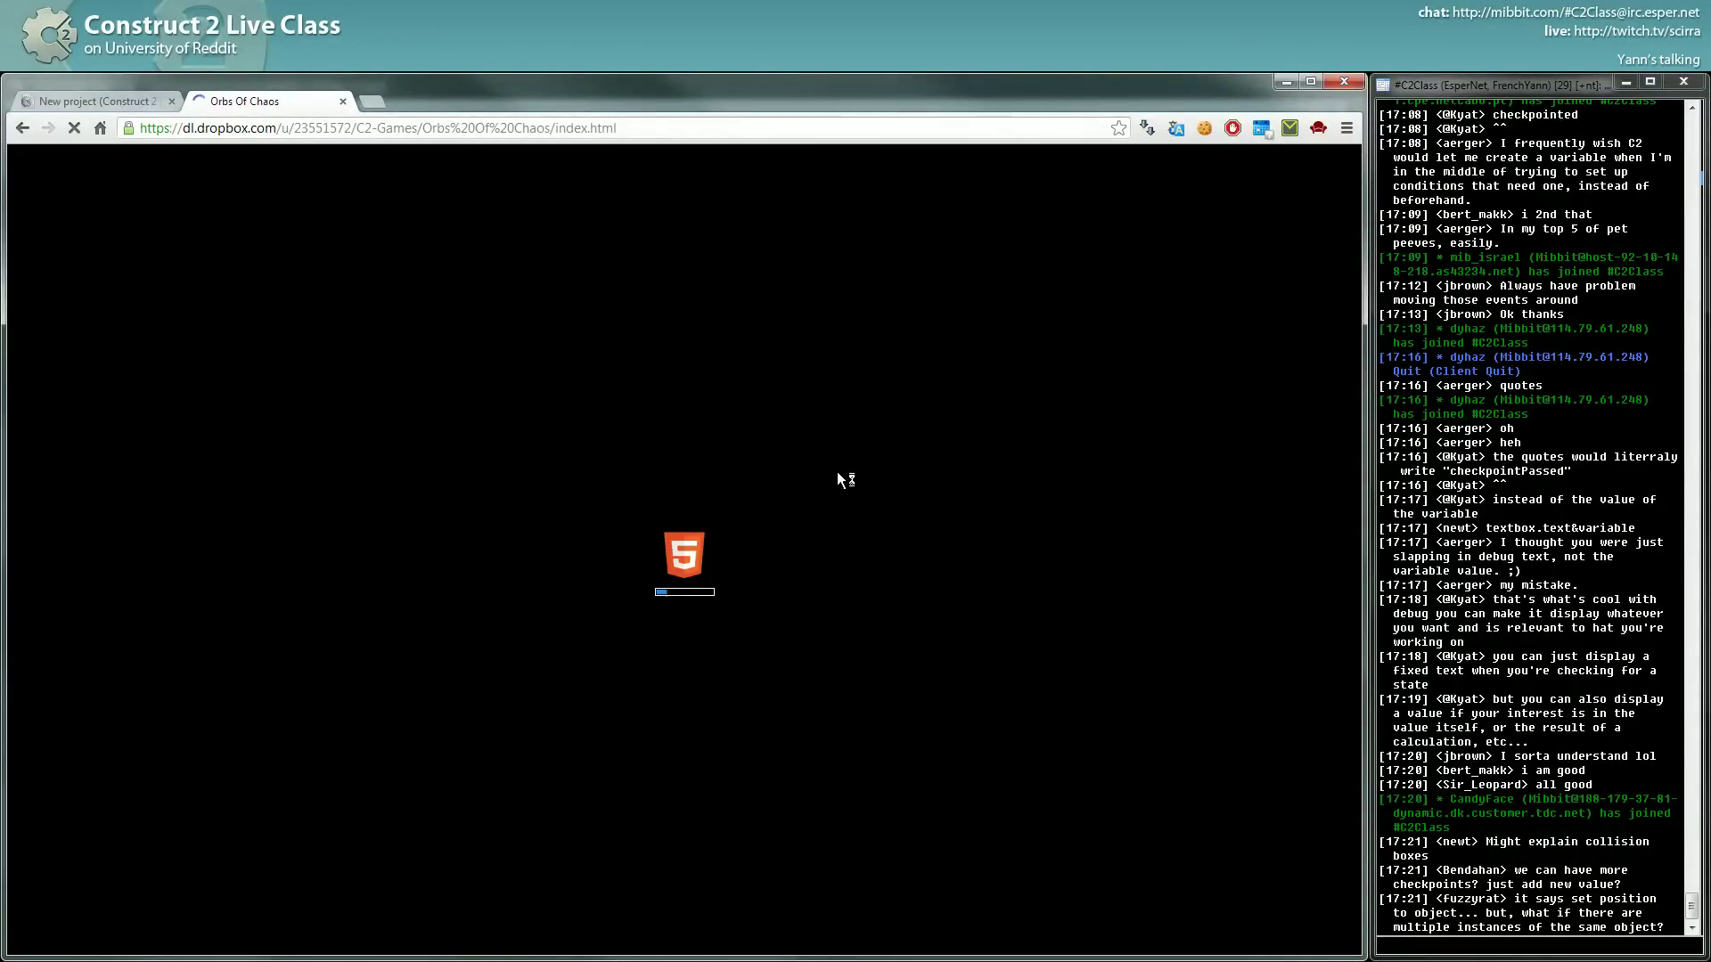
Look over the preview and Orbs Of Chaos tabs, then minimize Chrome.
click(120, 105)
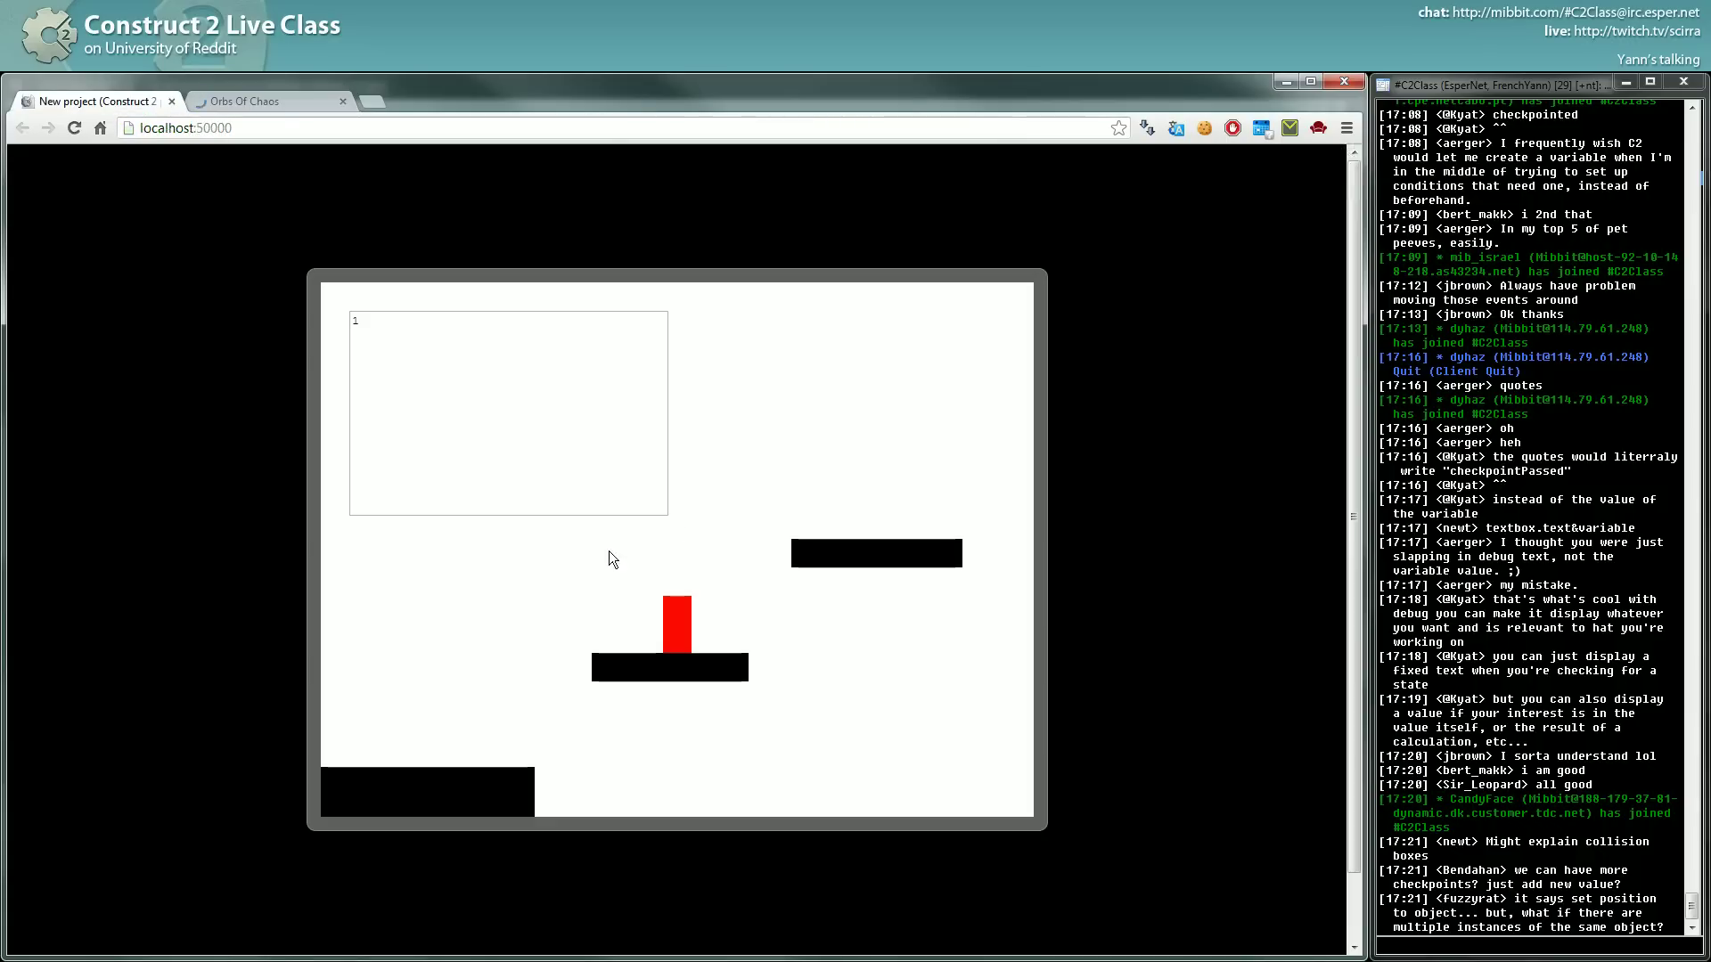
click(268, 101)
click(1284, 83)
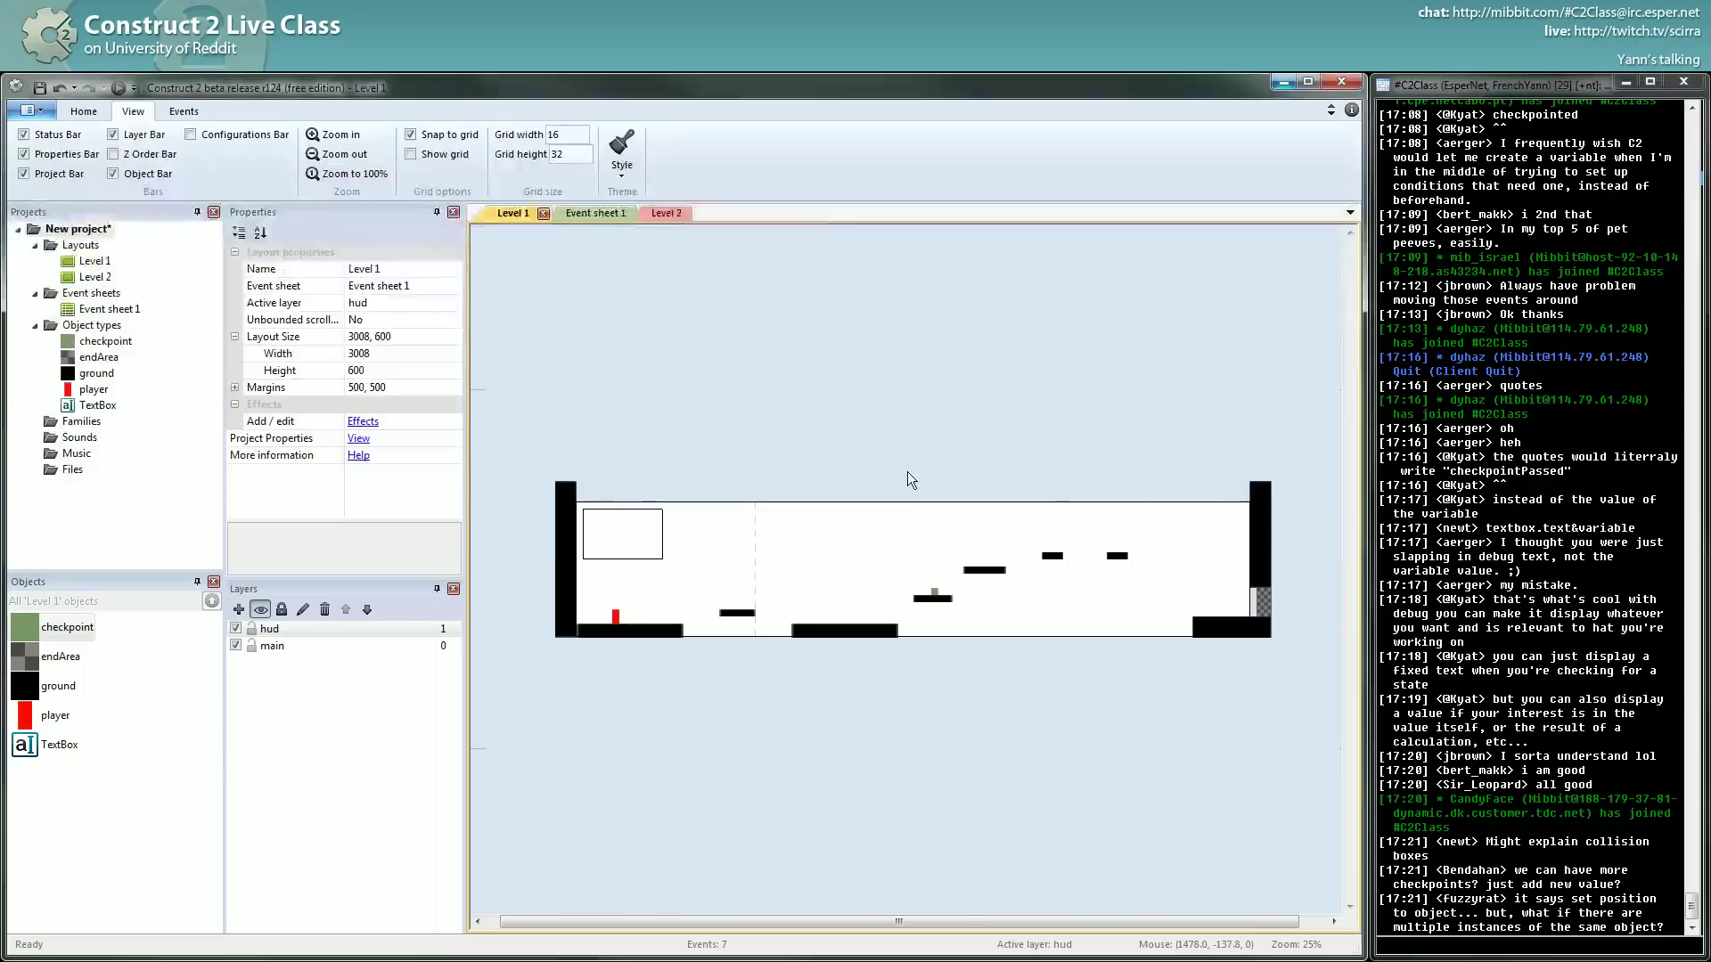
drag(496, 441, 1288, 676)
click(1288, 676)
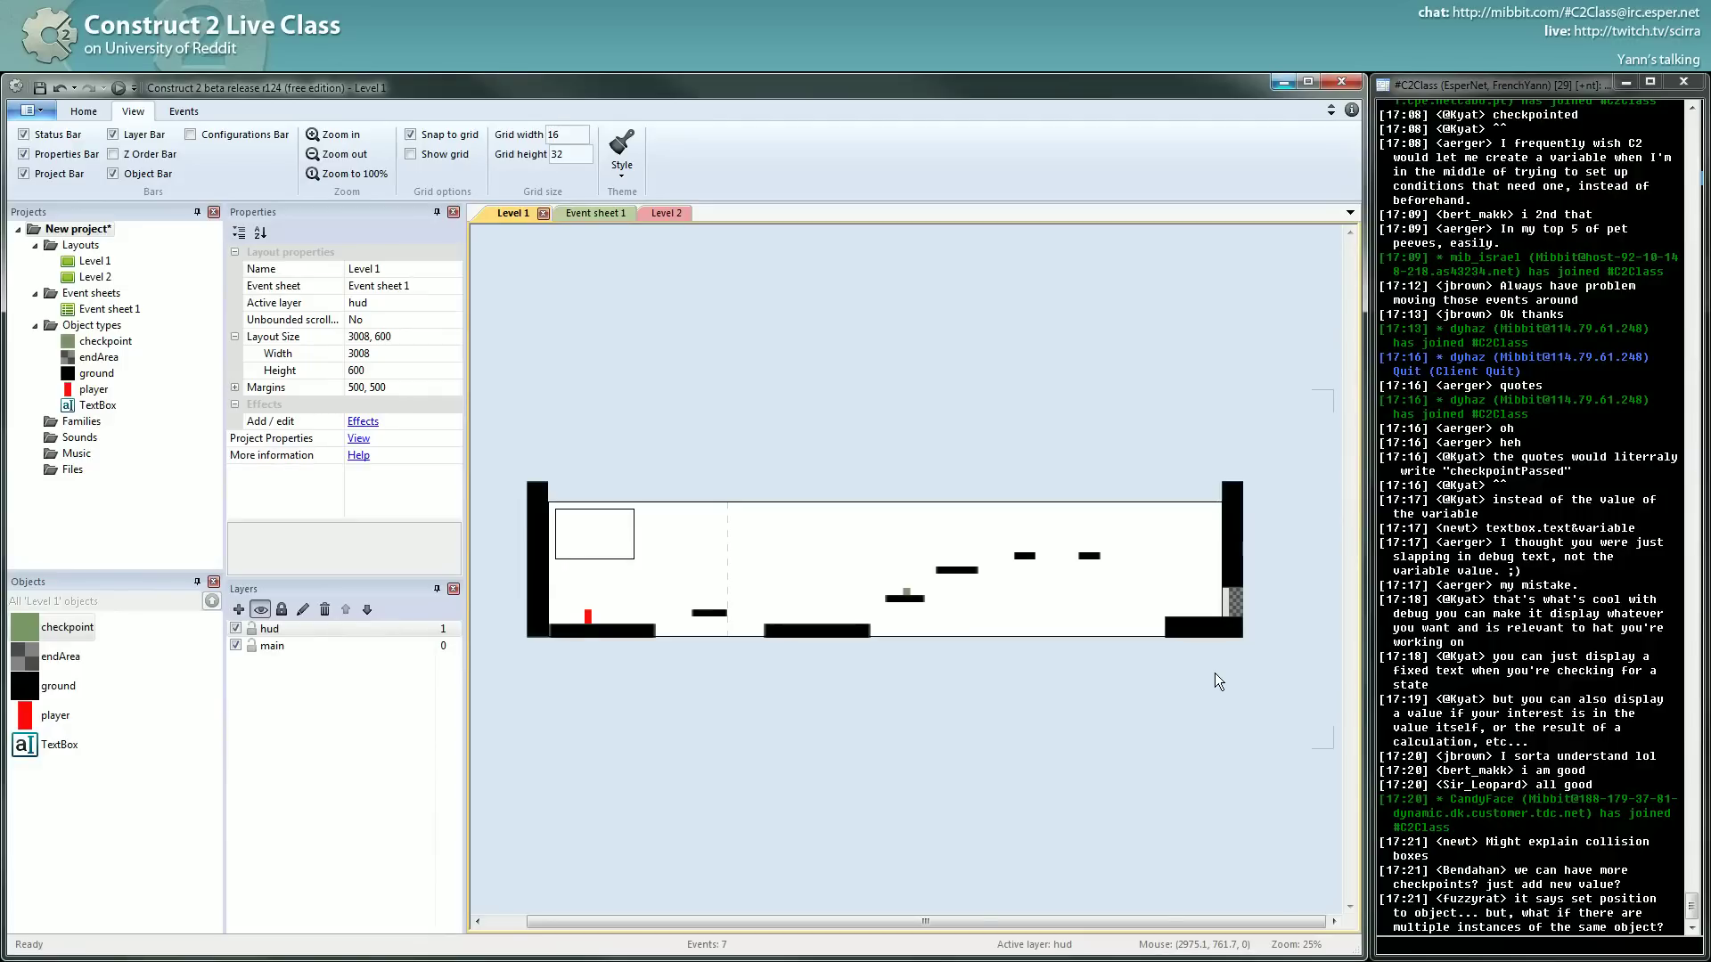
click(832, 633)
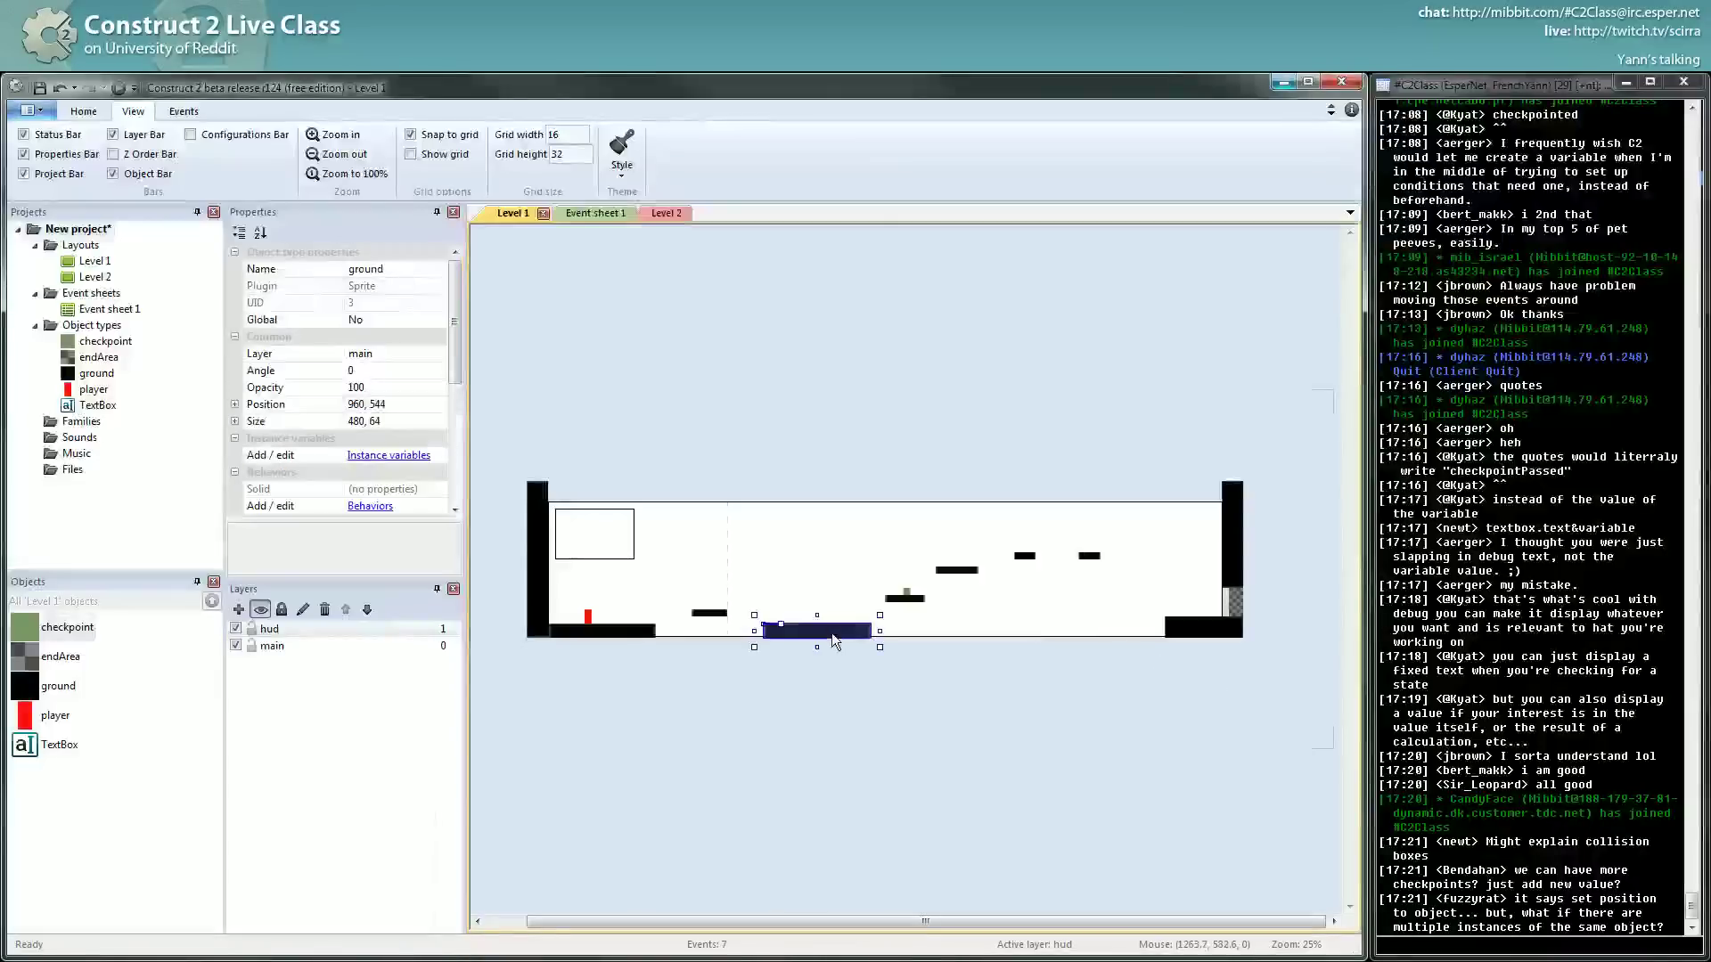
click(948, 701)
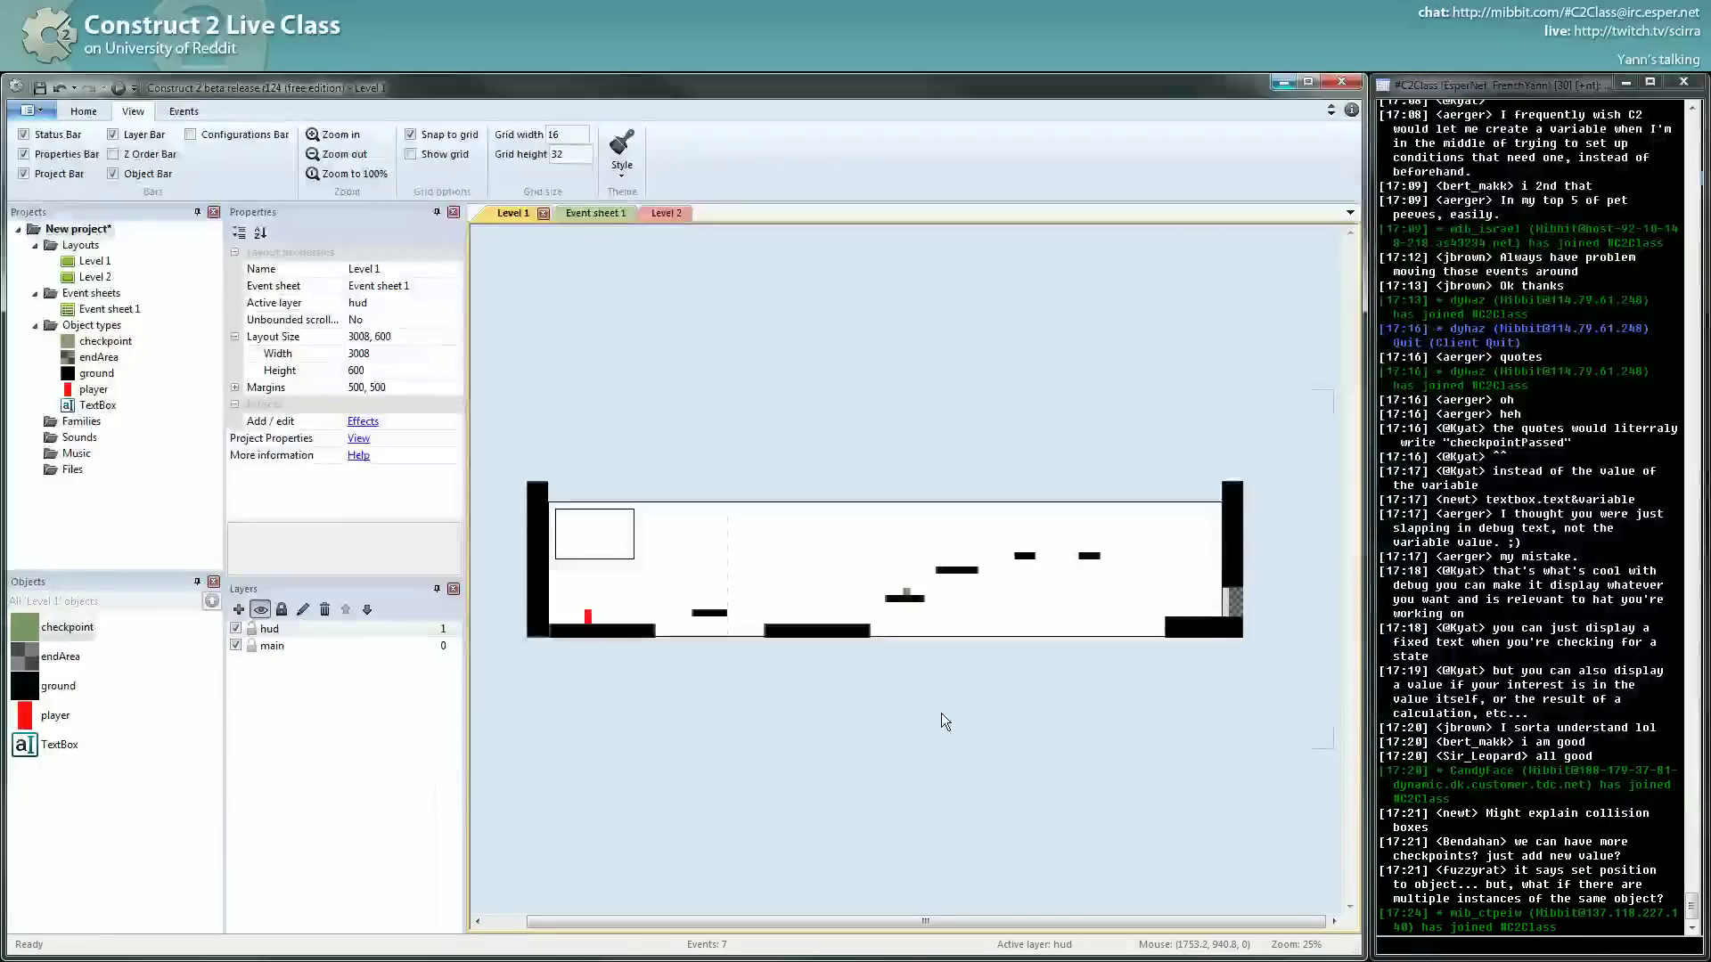
click(589, 617)
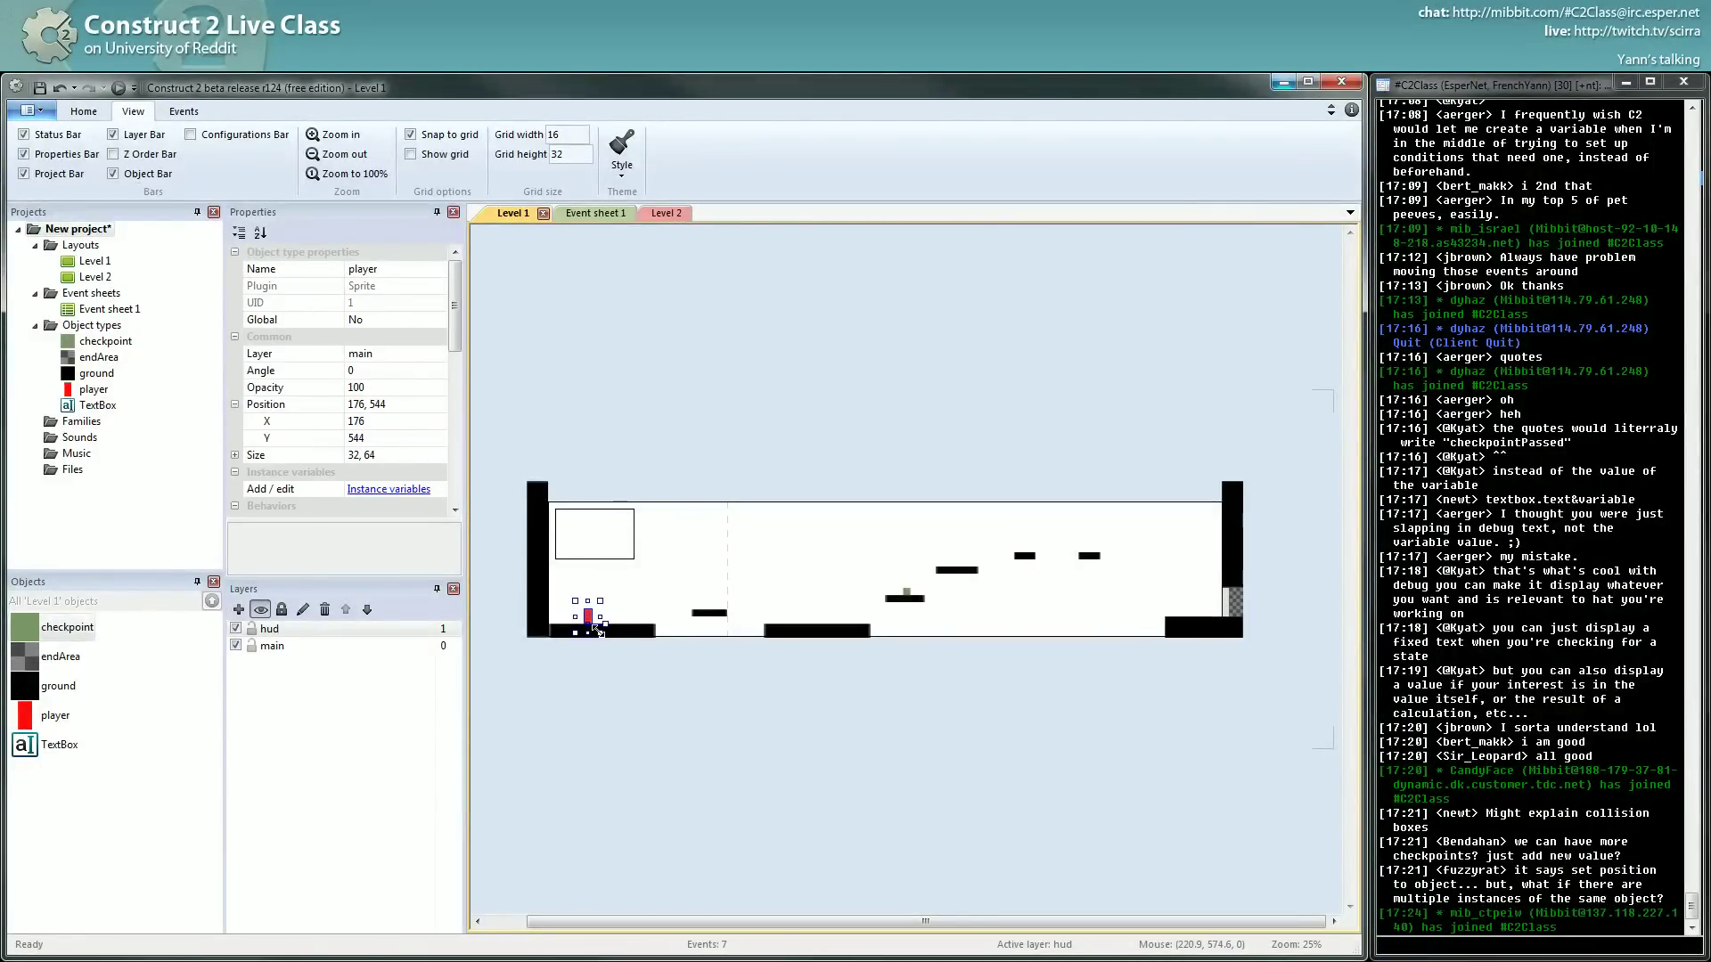
click(613, 681)
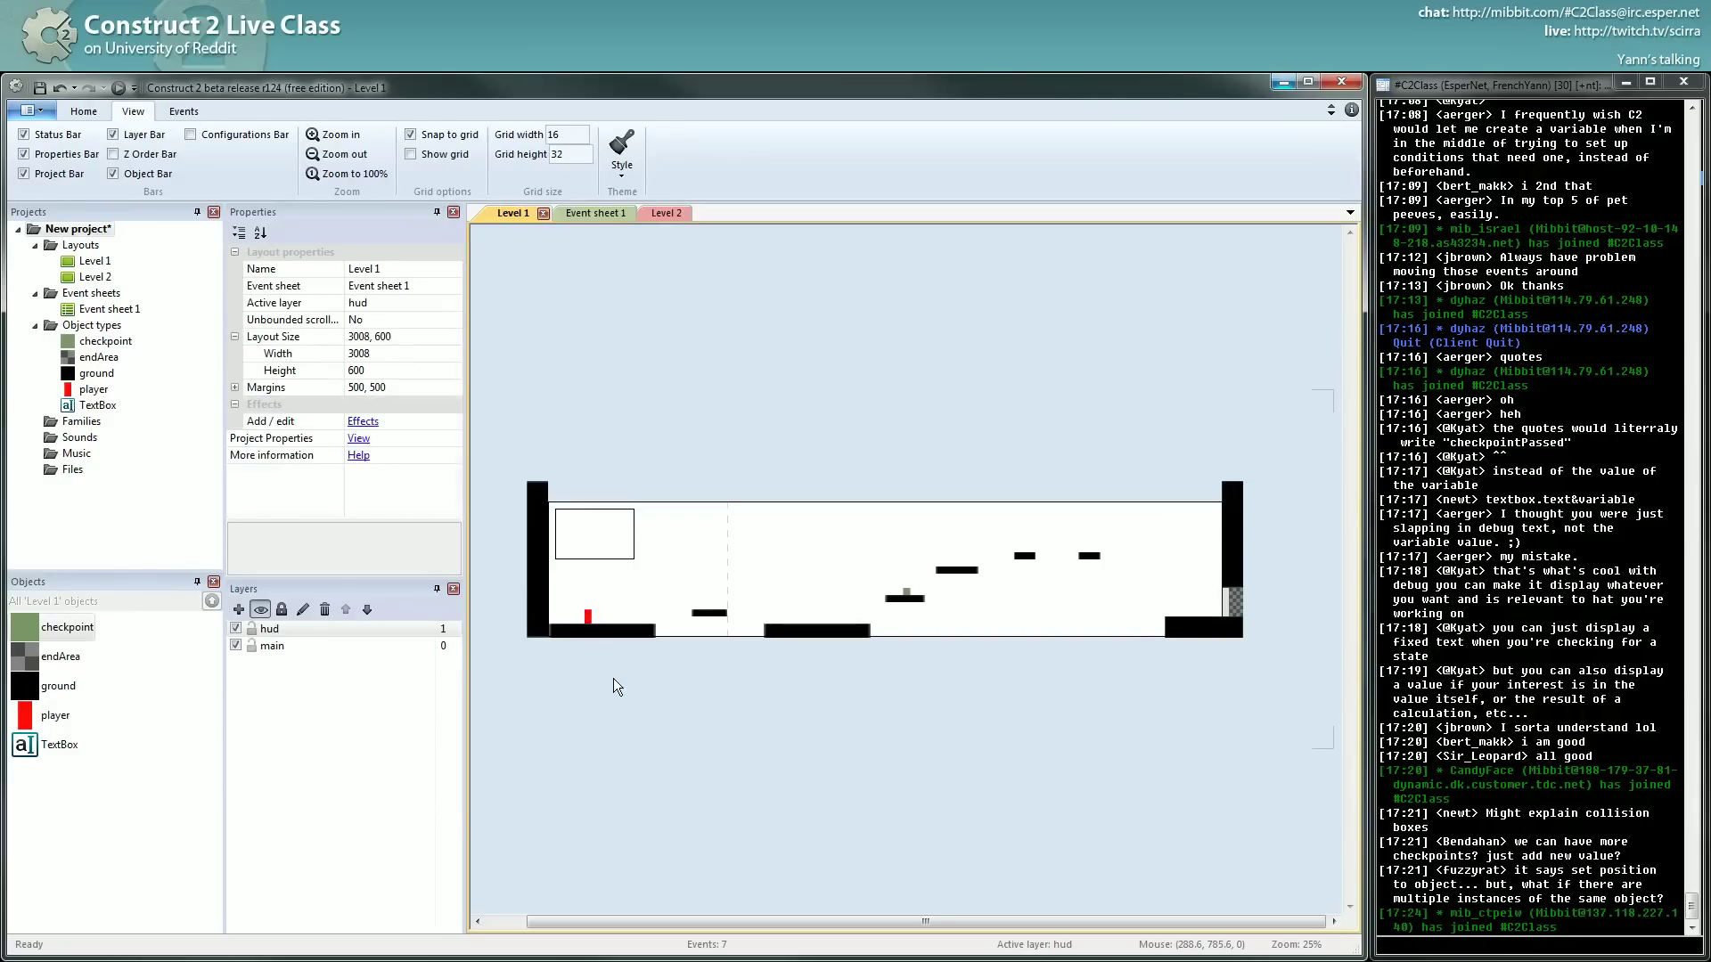
ctrl+scroll(611, 670, up, 5)
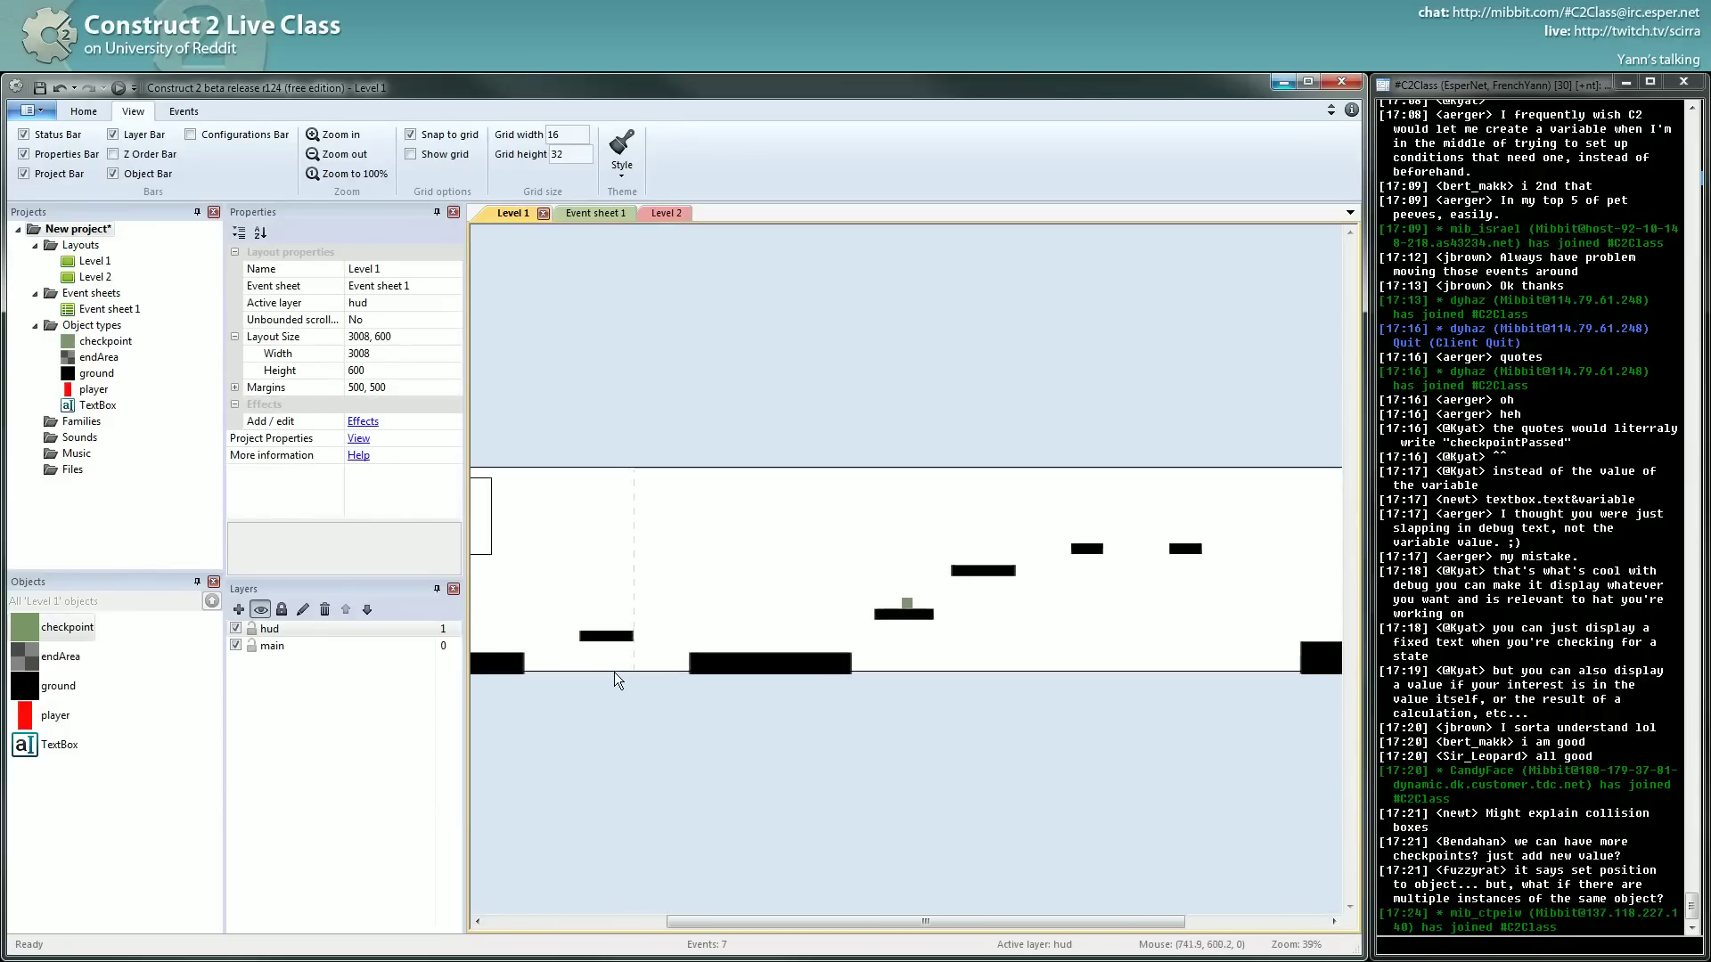
click(643, 655)
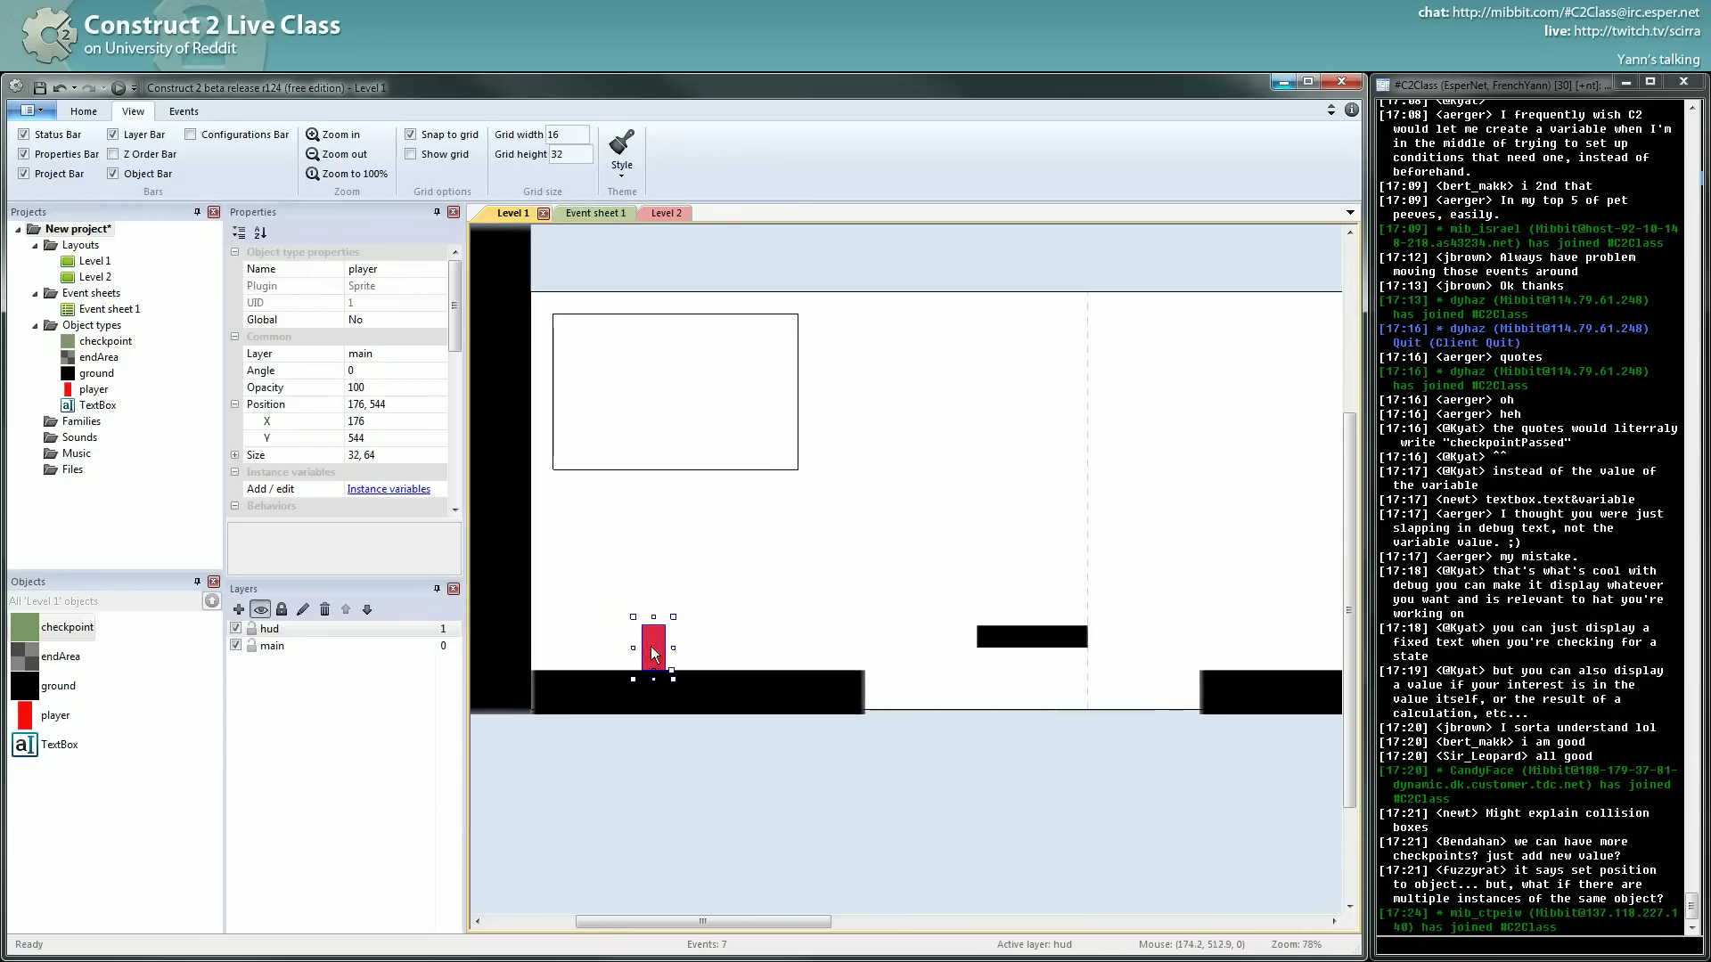
click(761, 802)
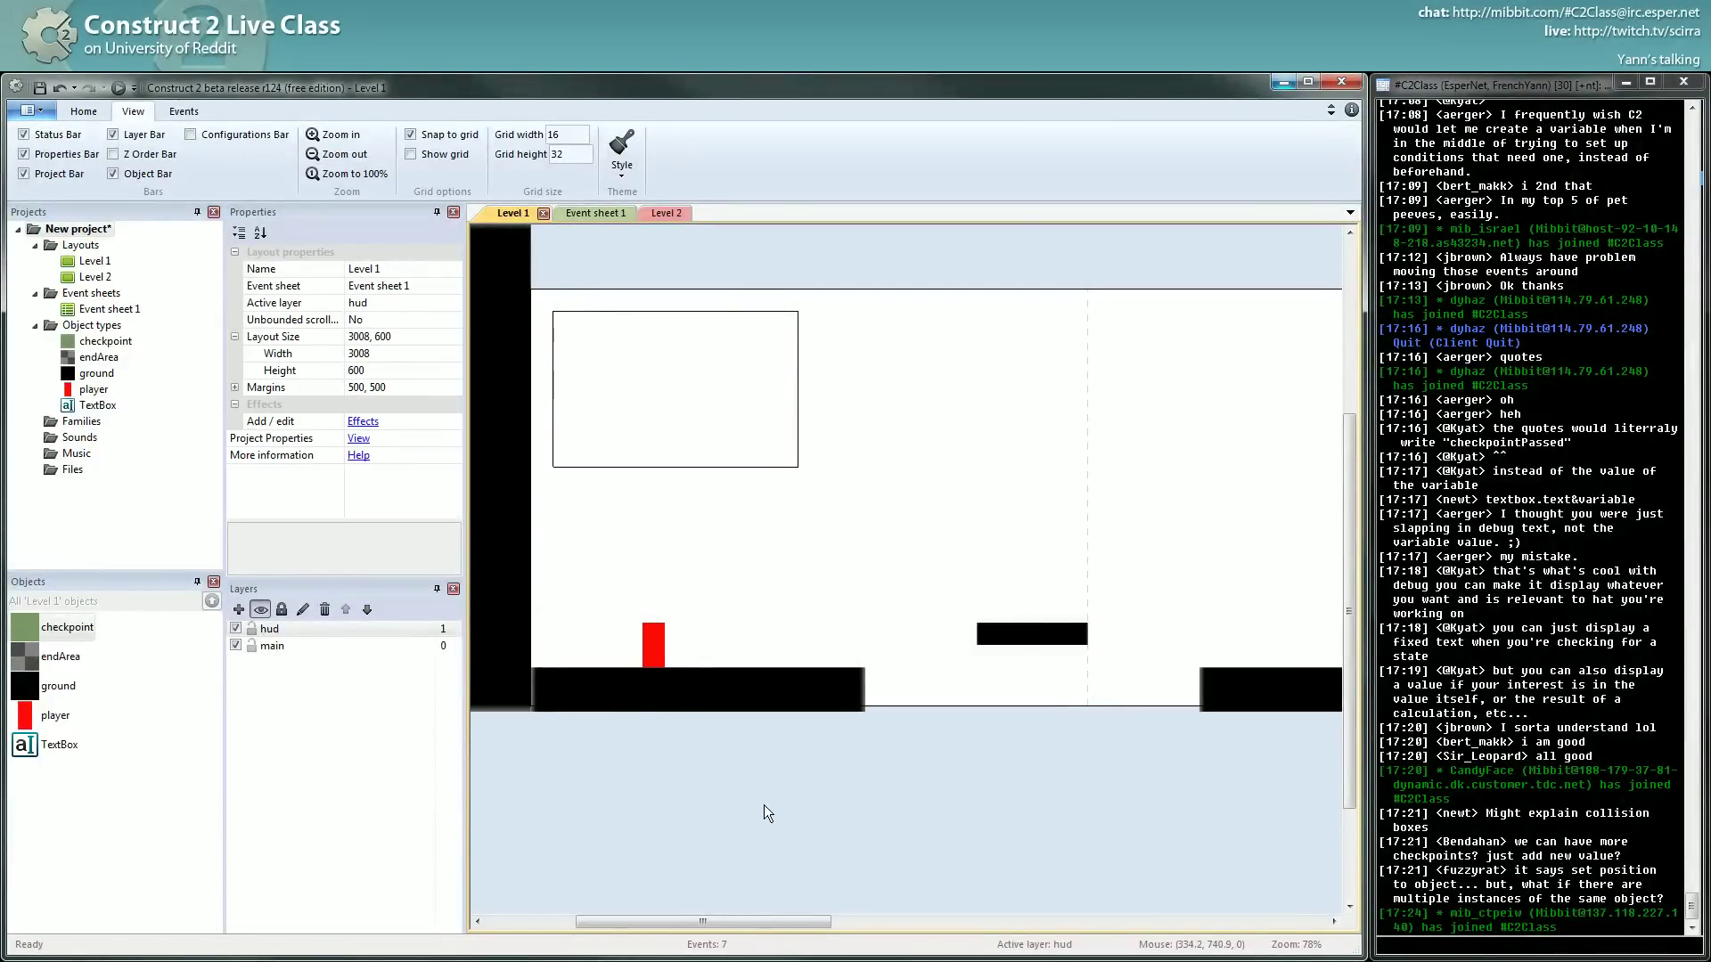
click(648, 657)
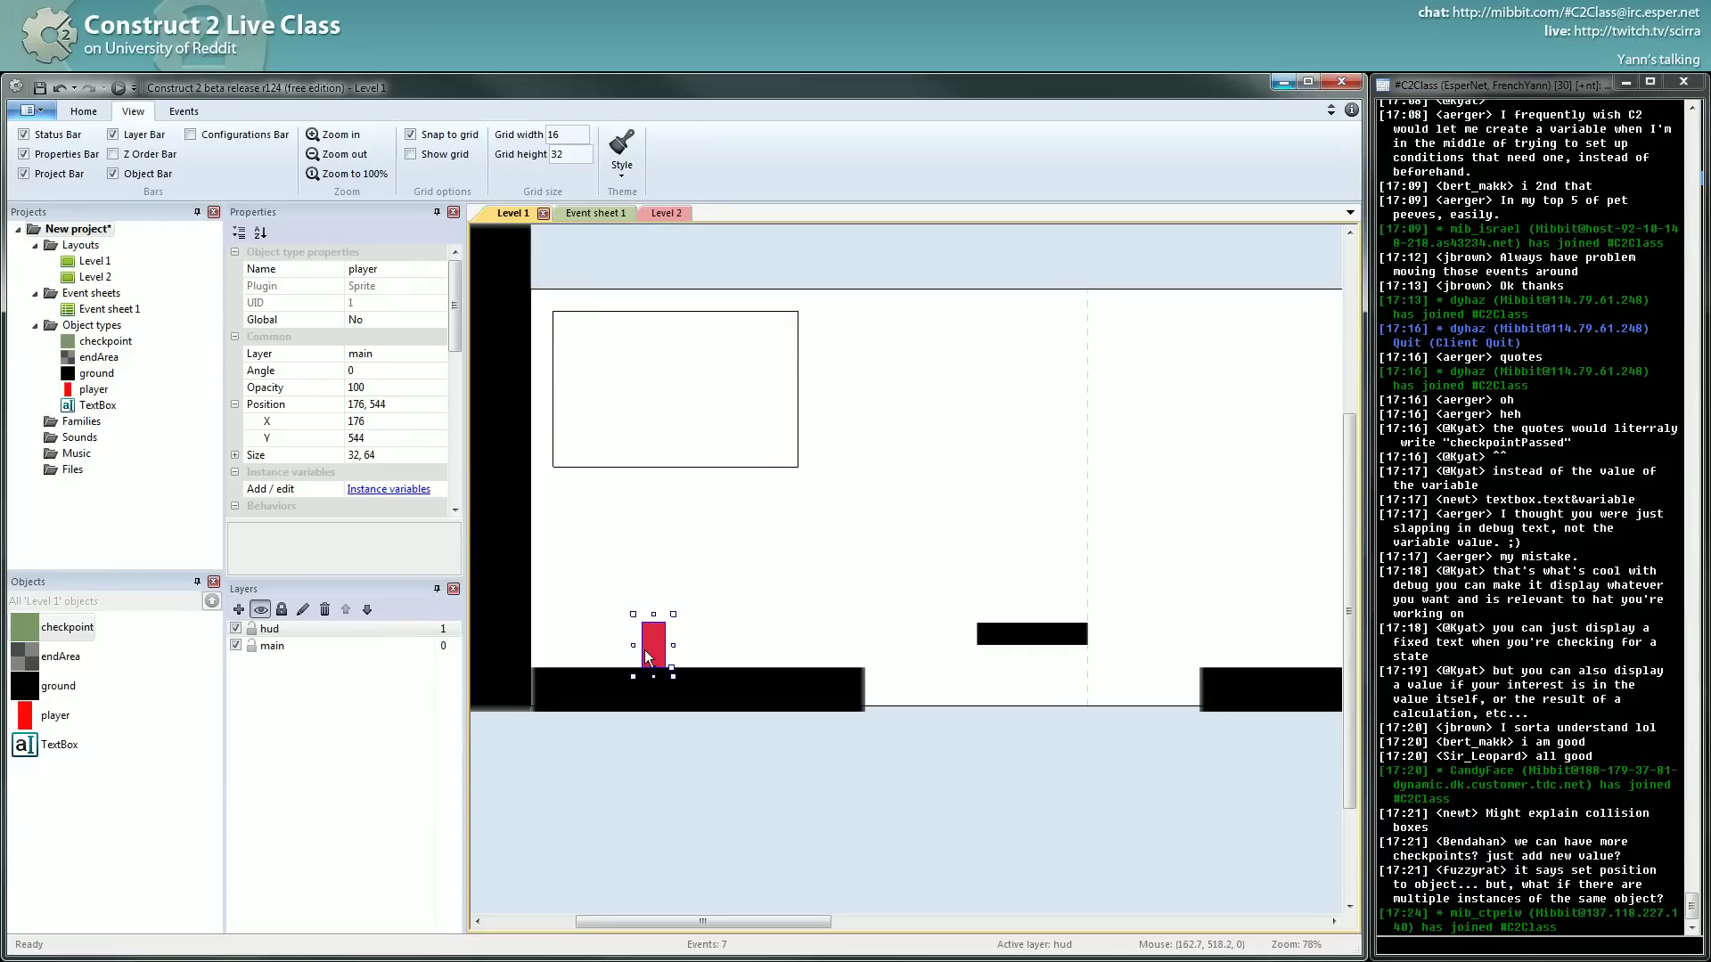
click(745, 650)
ctrl+scroll(736, 607, up, 2)
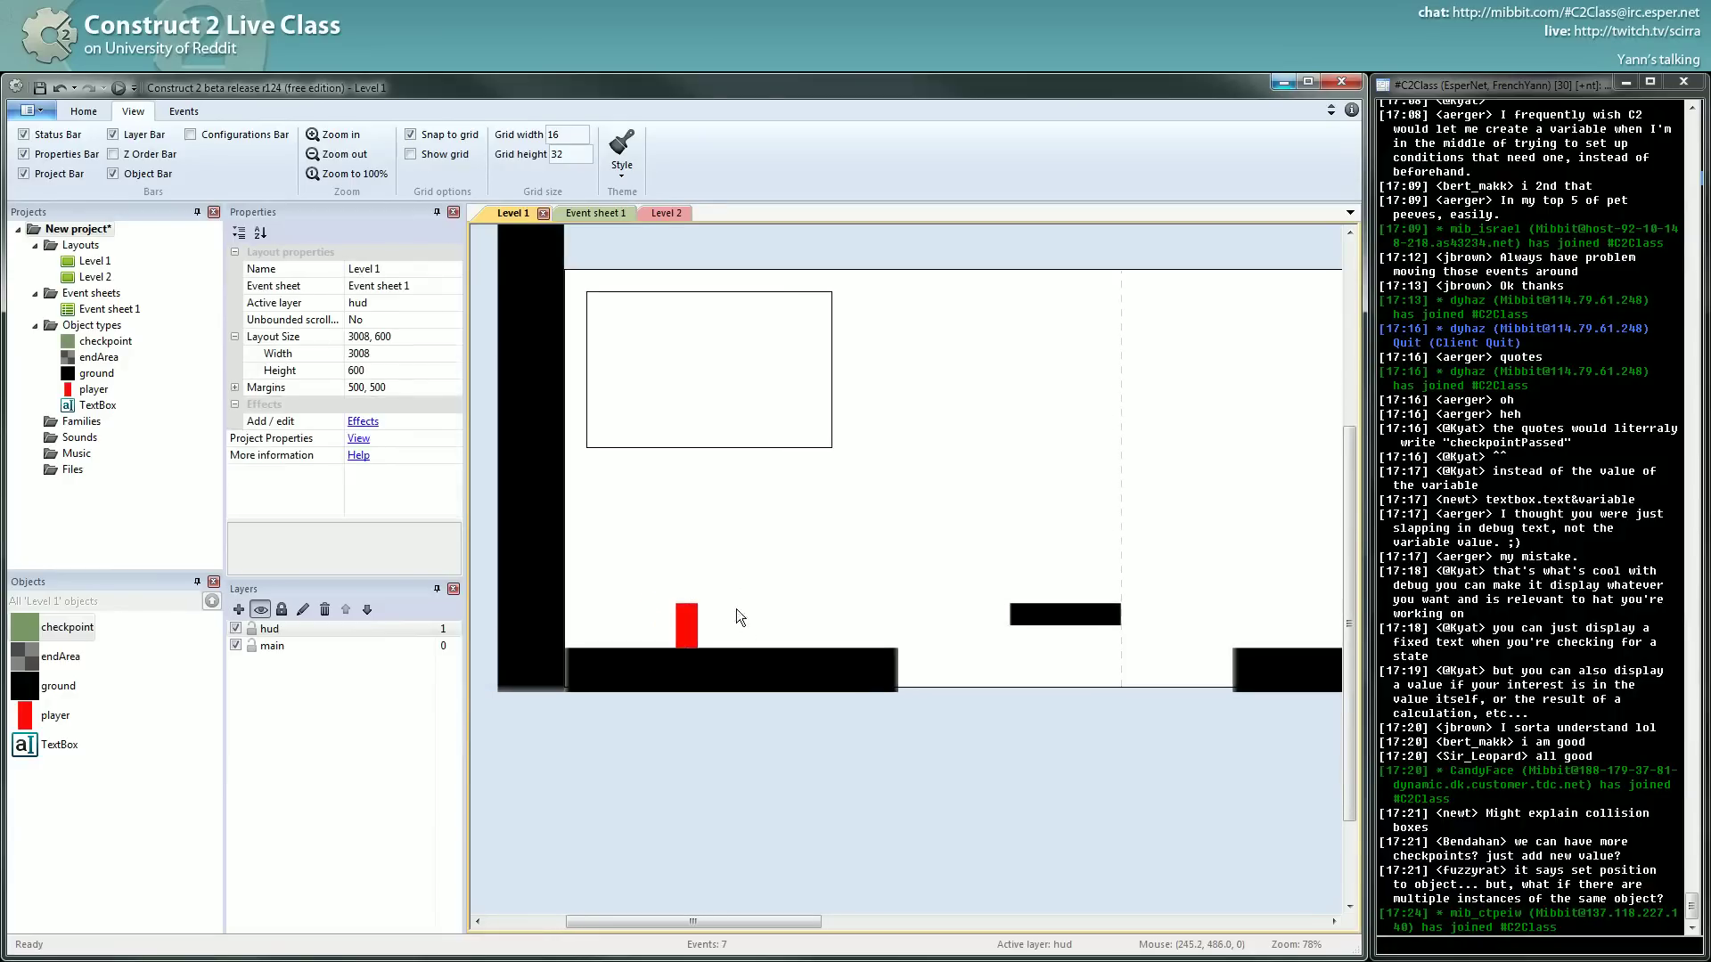
ctrl+scroll(714, 627, up, 1)
click(702, 634)
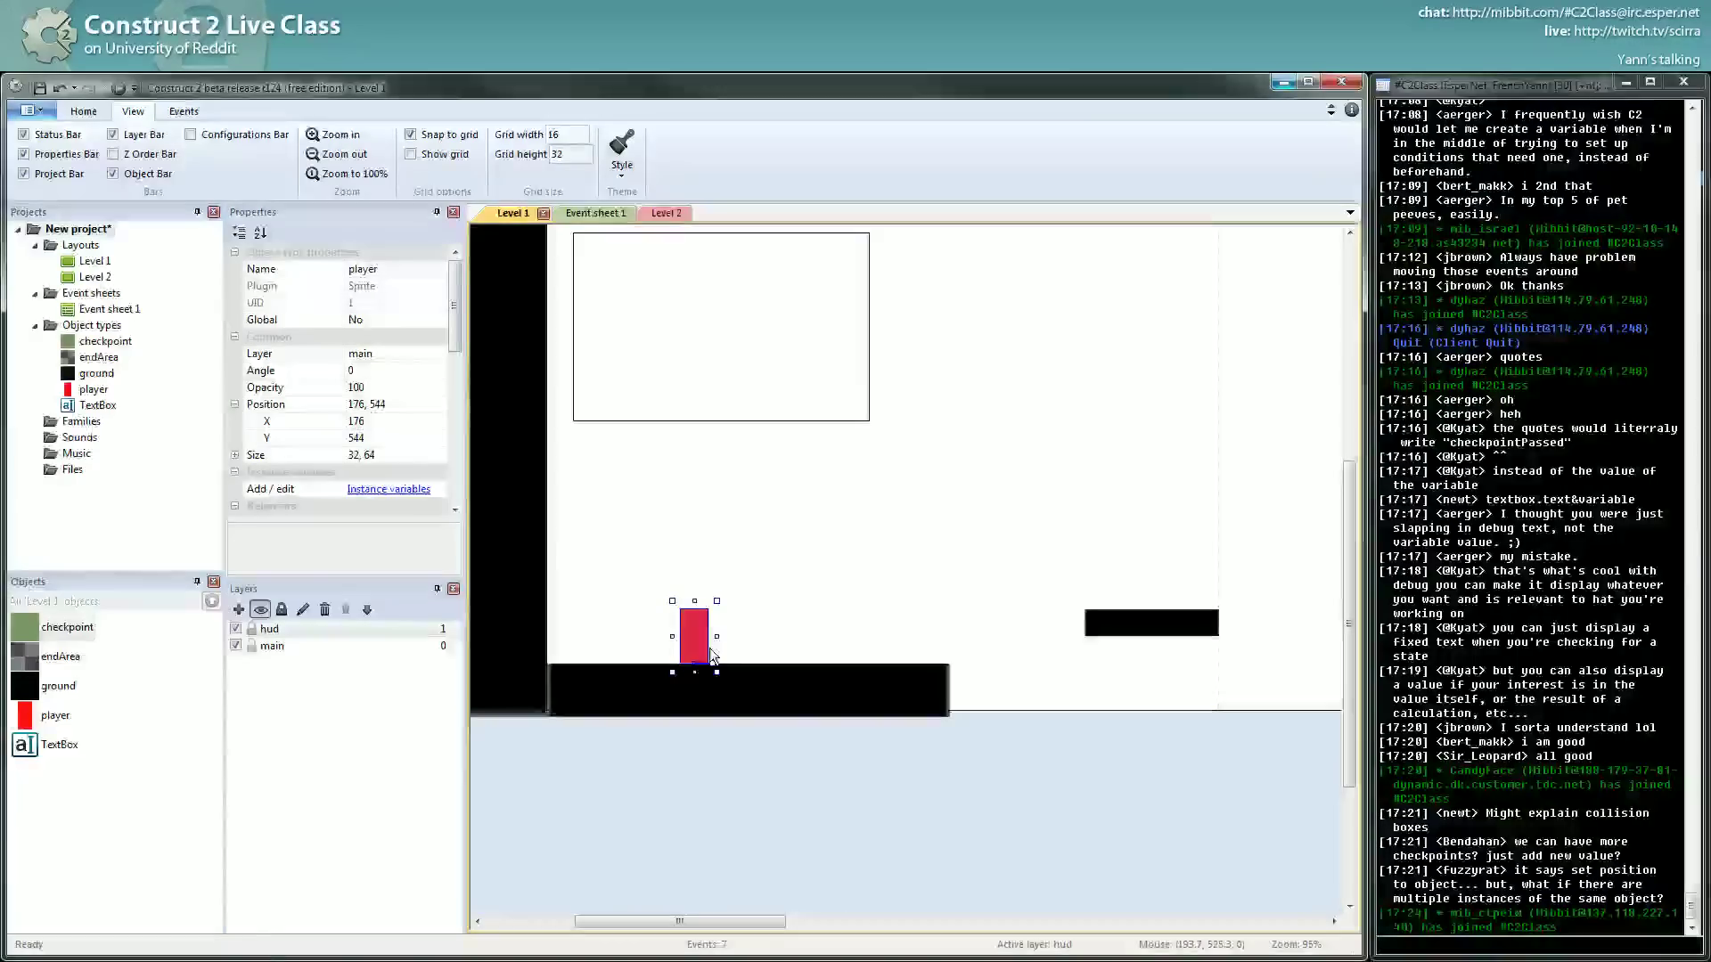
middle_drag(1034, 827, 998, 825)
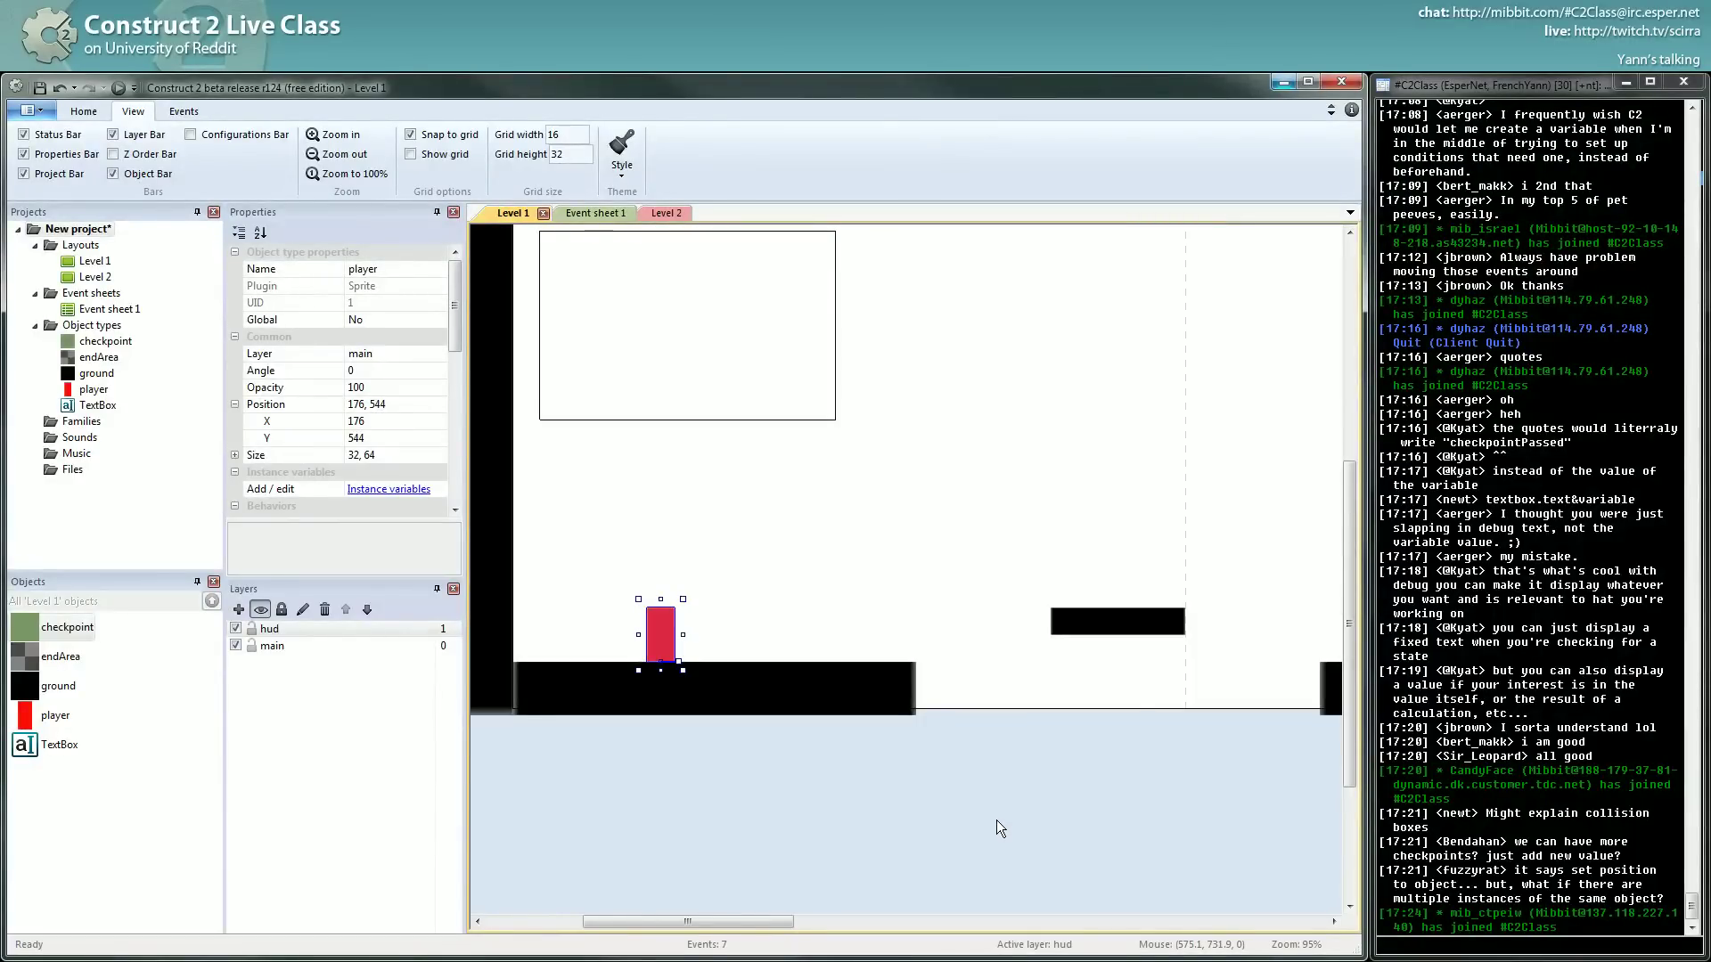
middle_drag(997, 820, 952, 783)
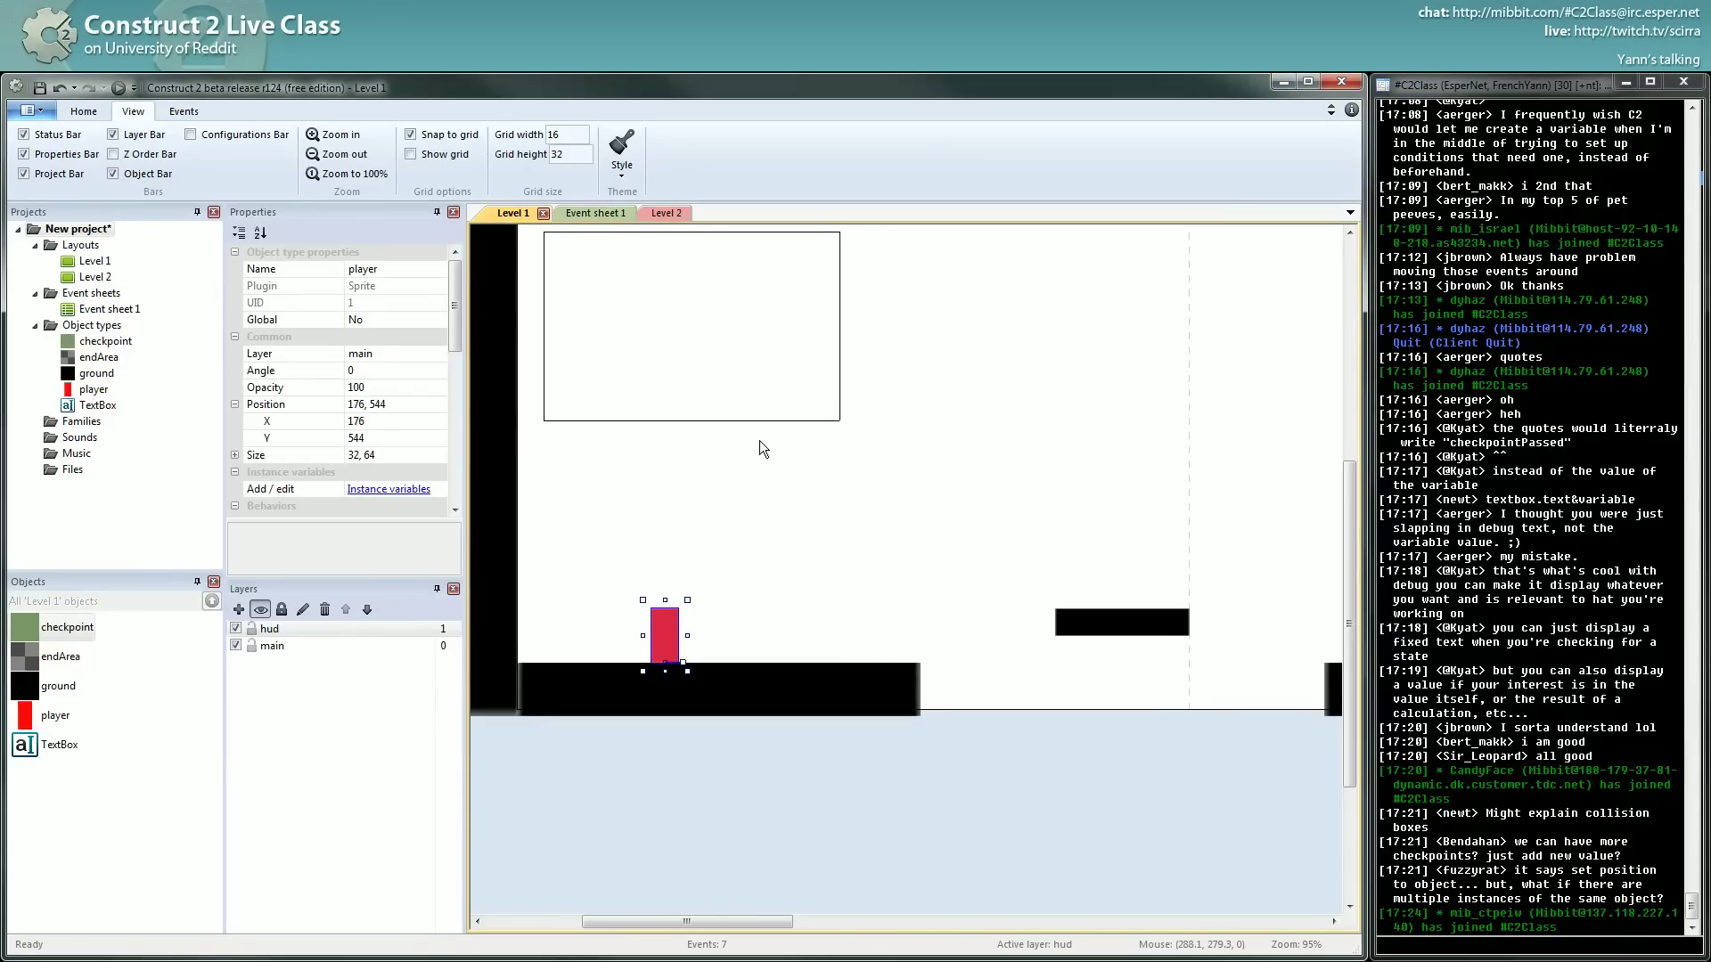
key(alt+Tab)
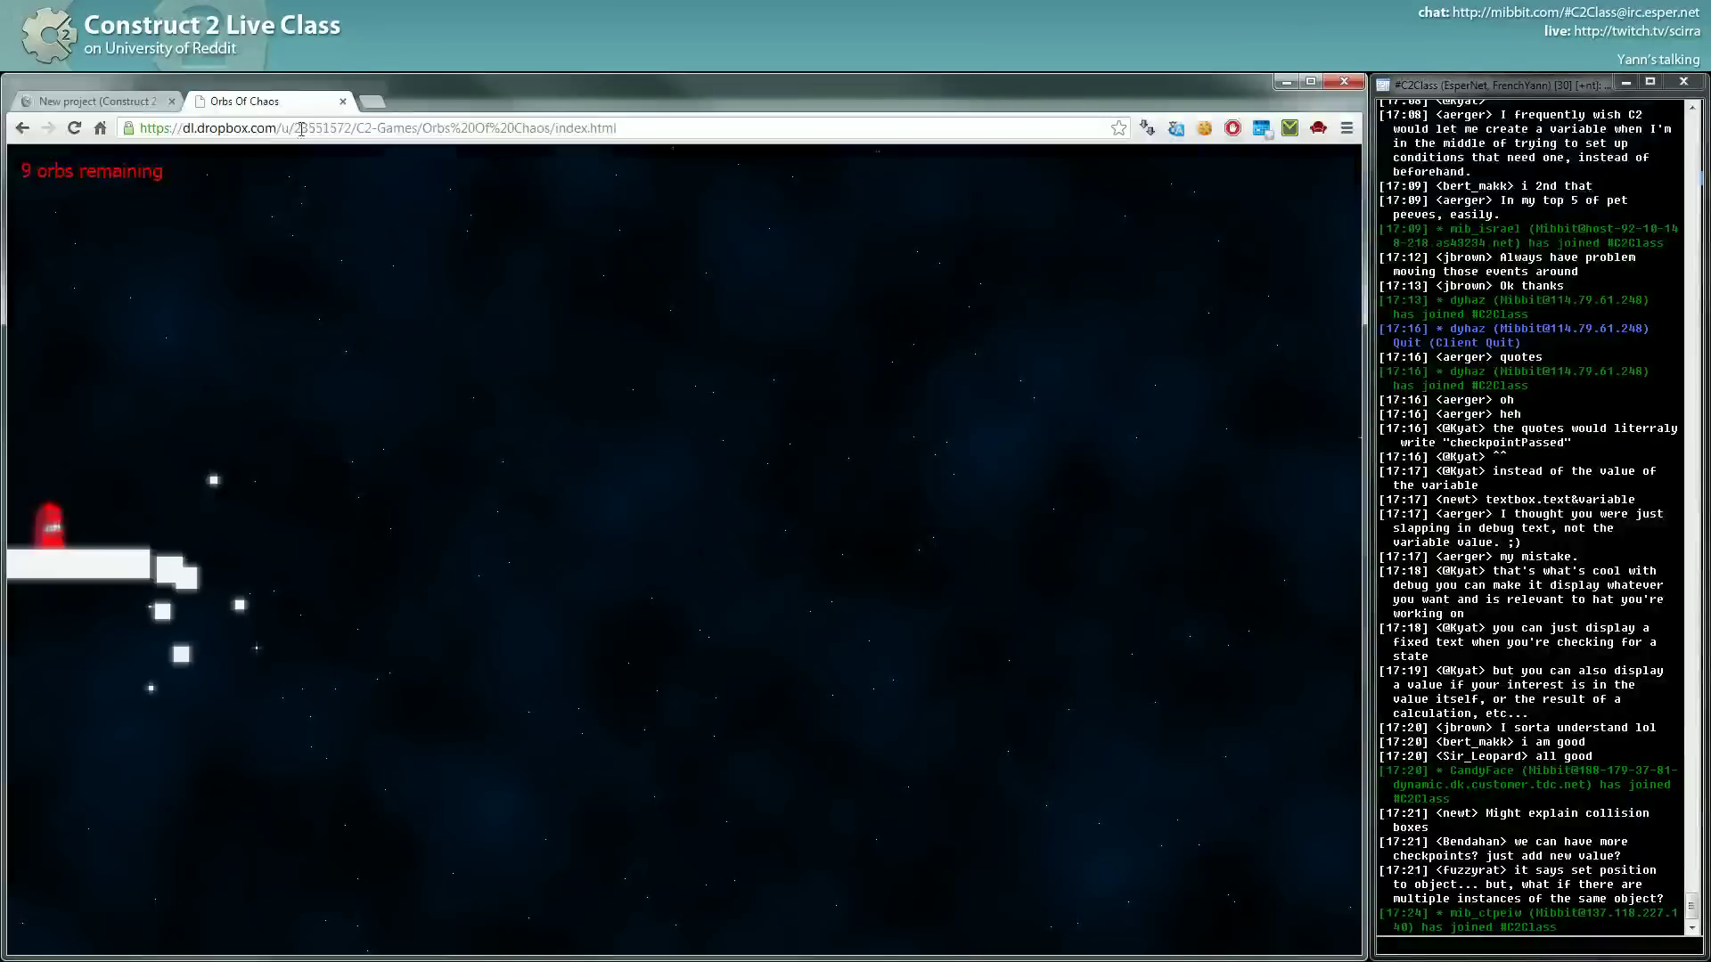
In the localhost preview tab, run right and jump onto the black platforms, then return to Construct 2.
key(ctrl+Tab)
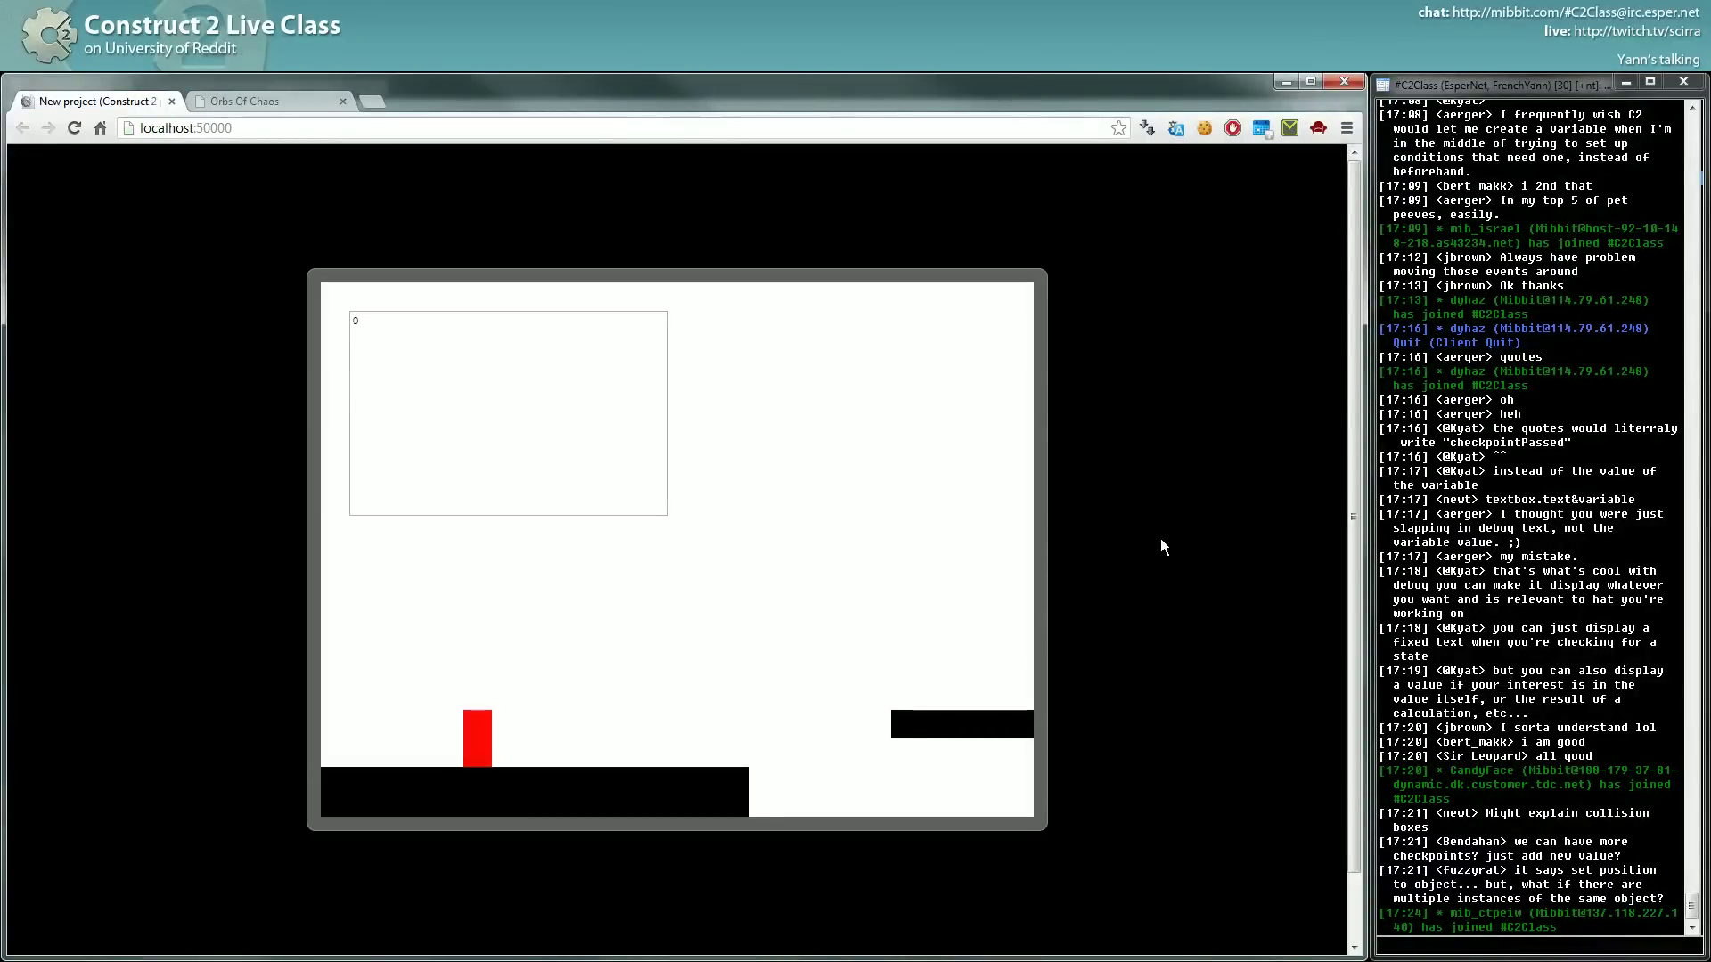
key(Right)
key(Right)
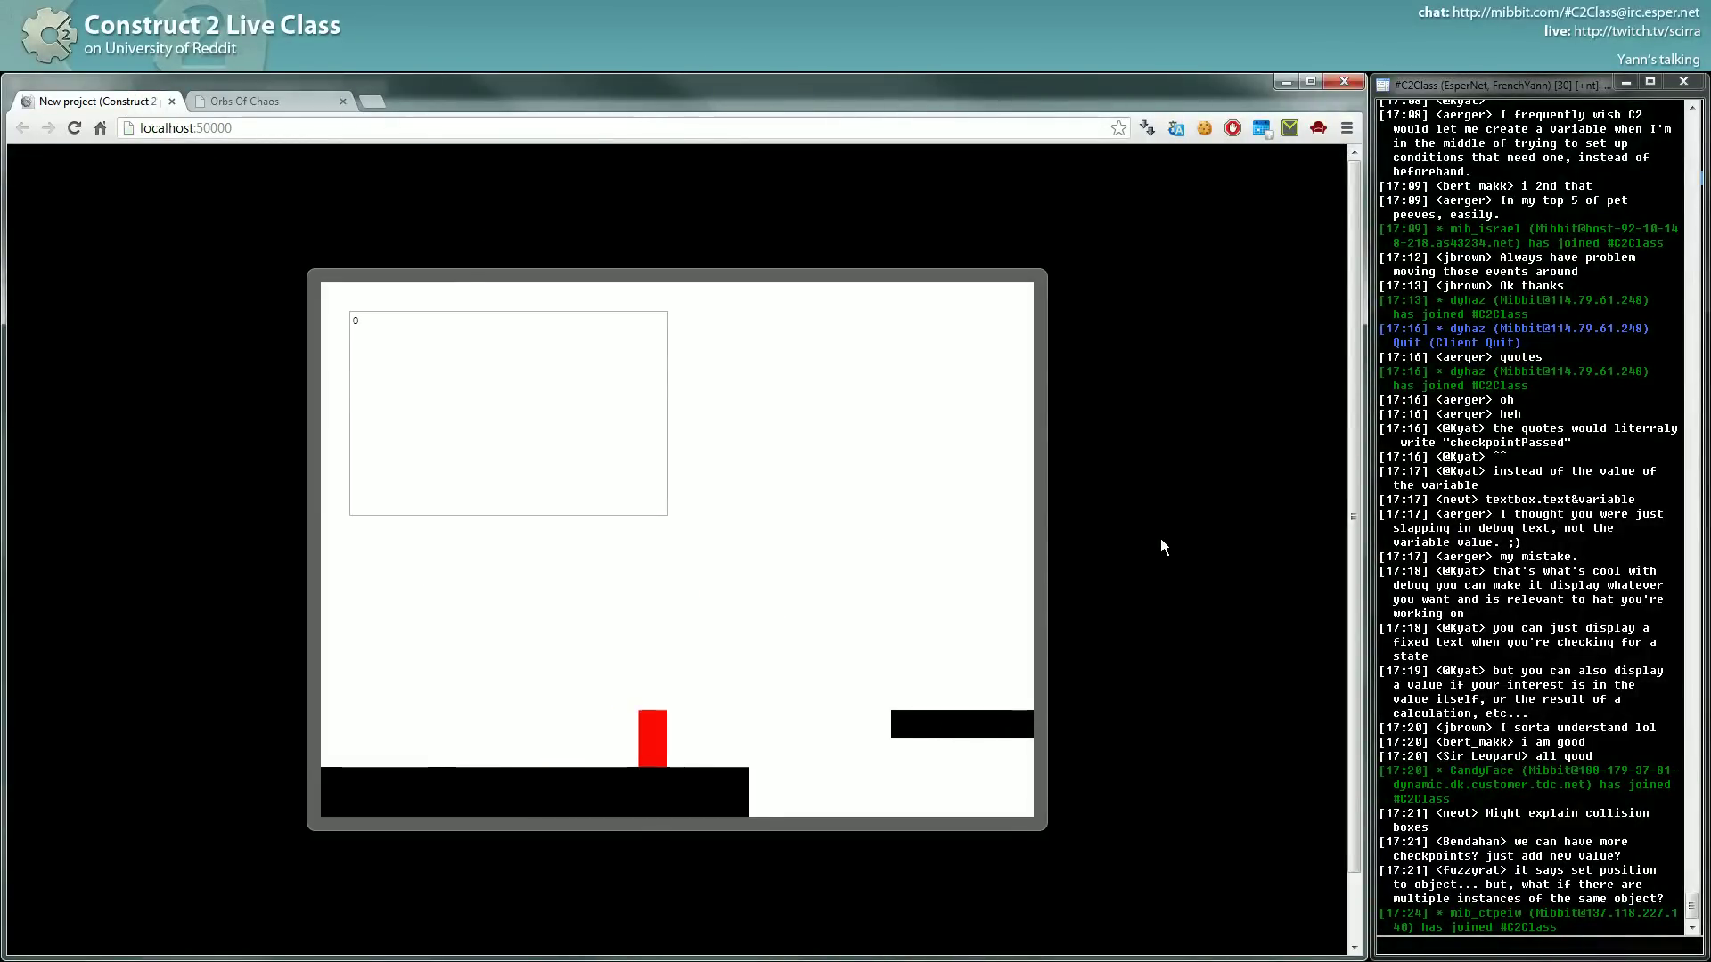
key(Up)
key(Right)
key(Up)
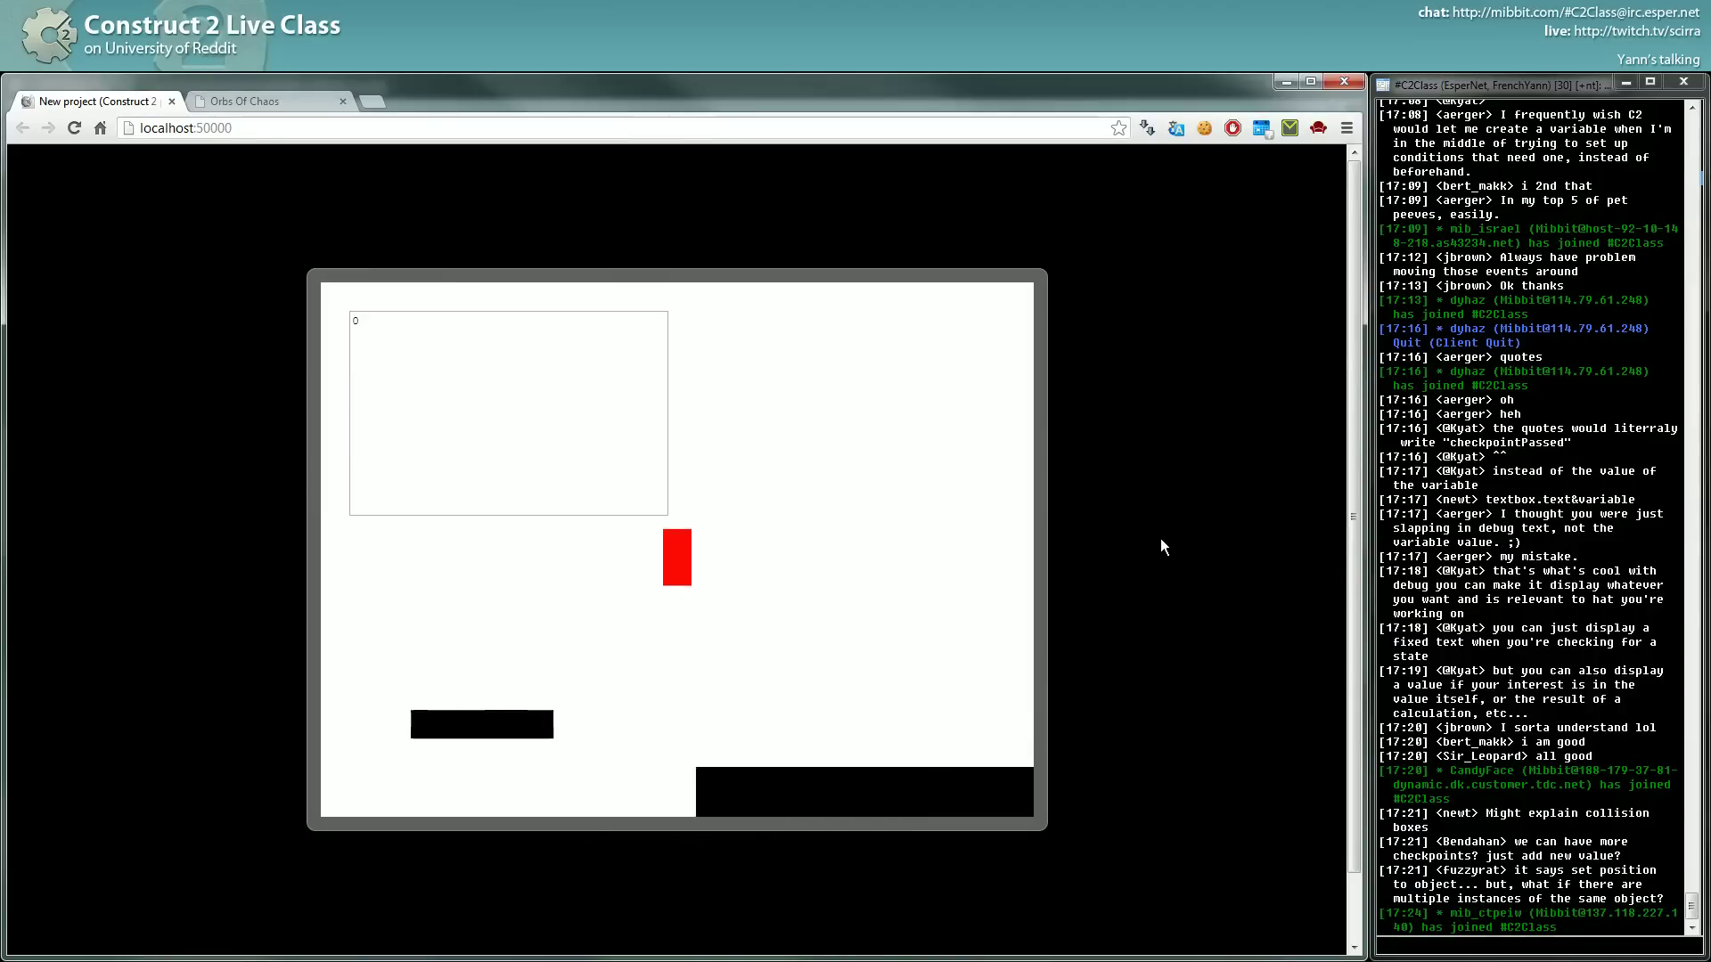
key(Up)
key(Right)
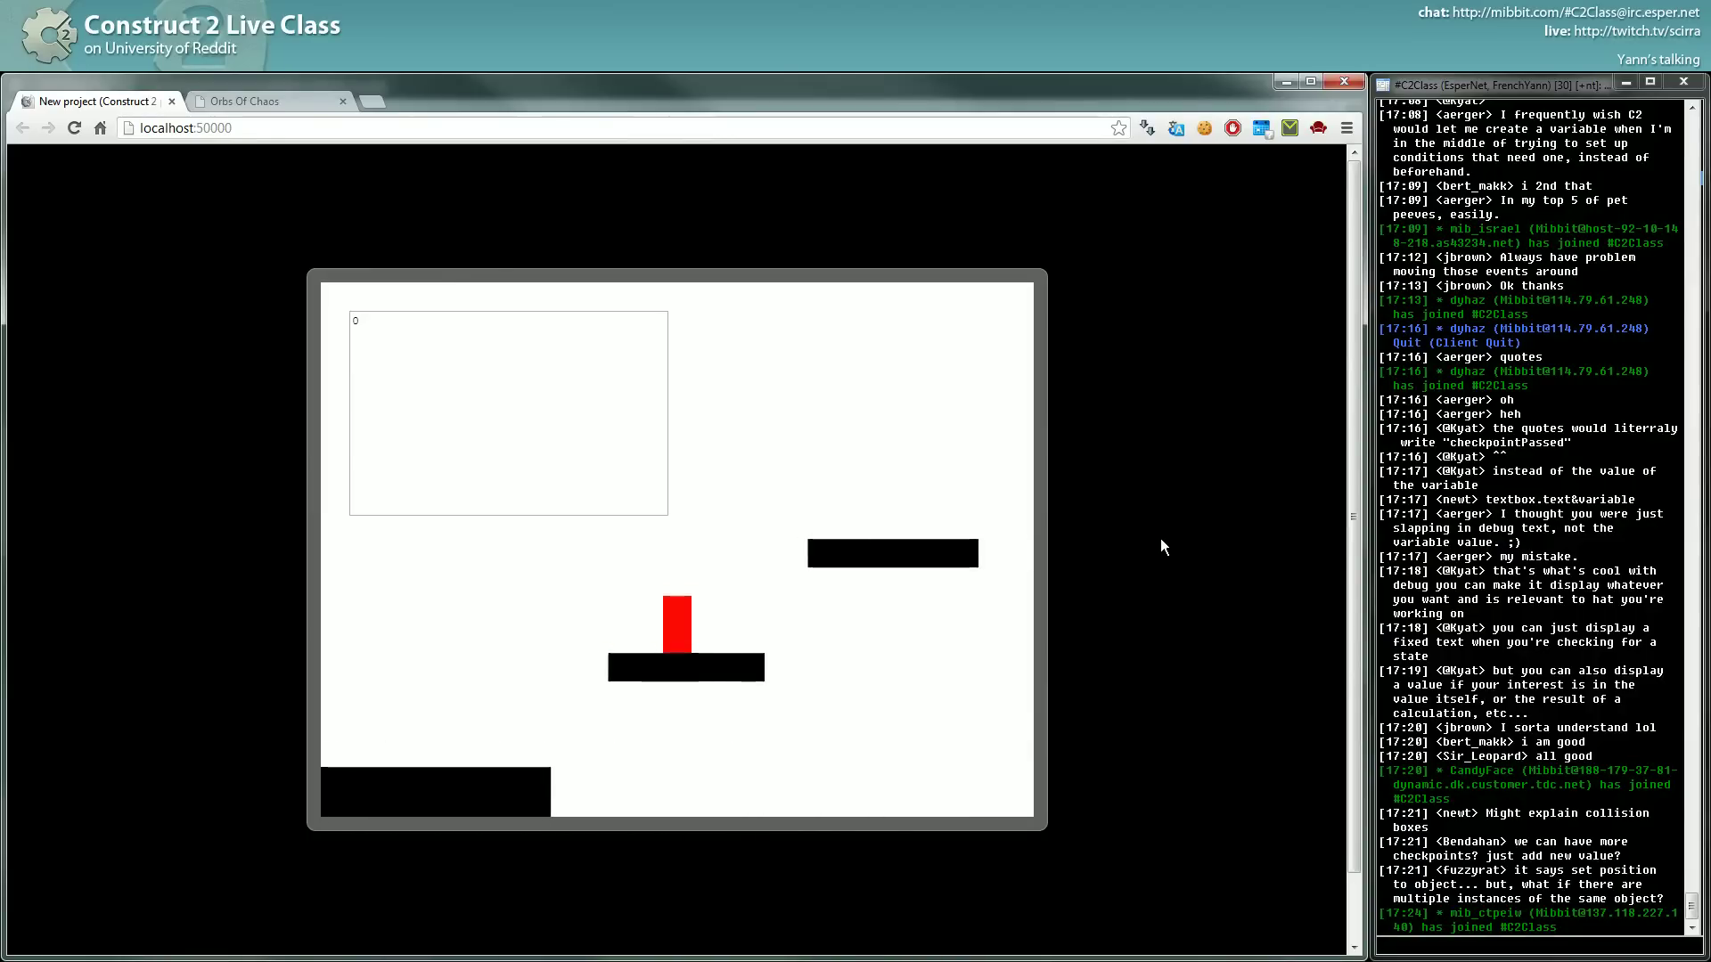
key(Up)
key(Left)
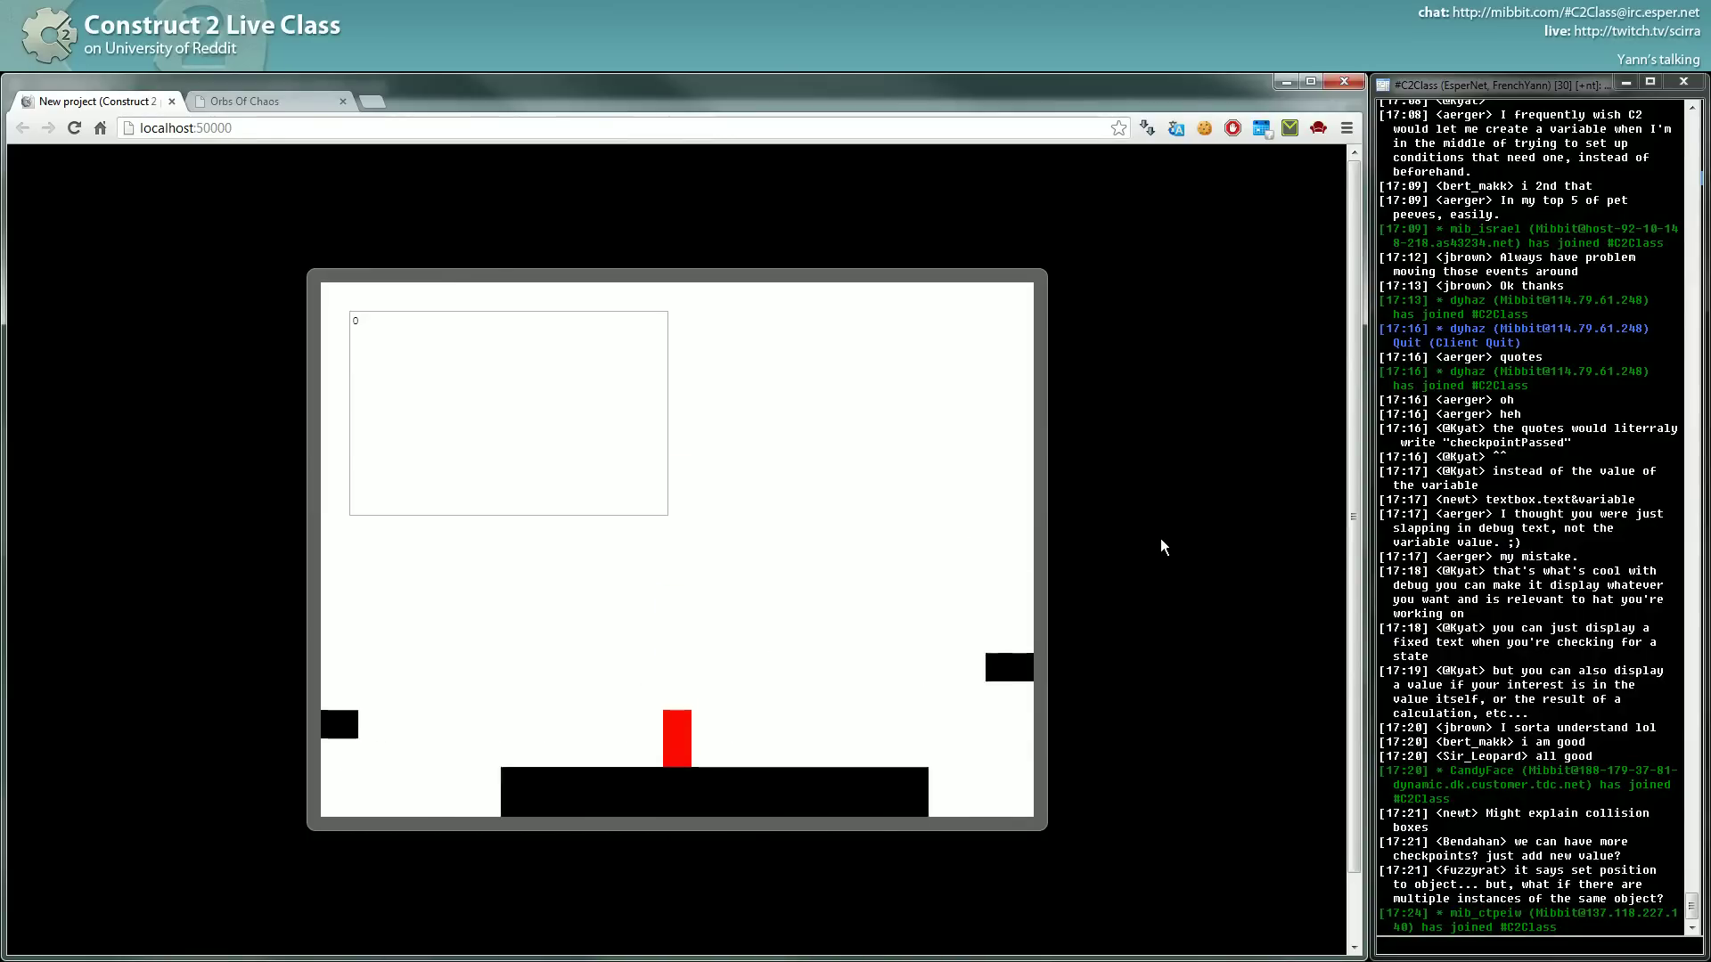
key(Up)
key(Up)
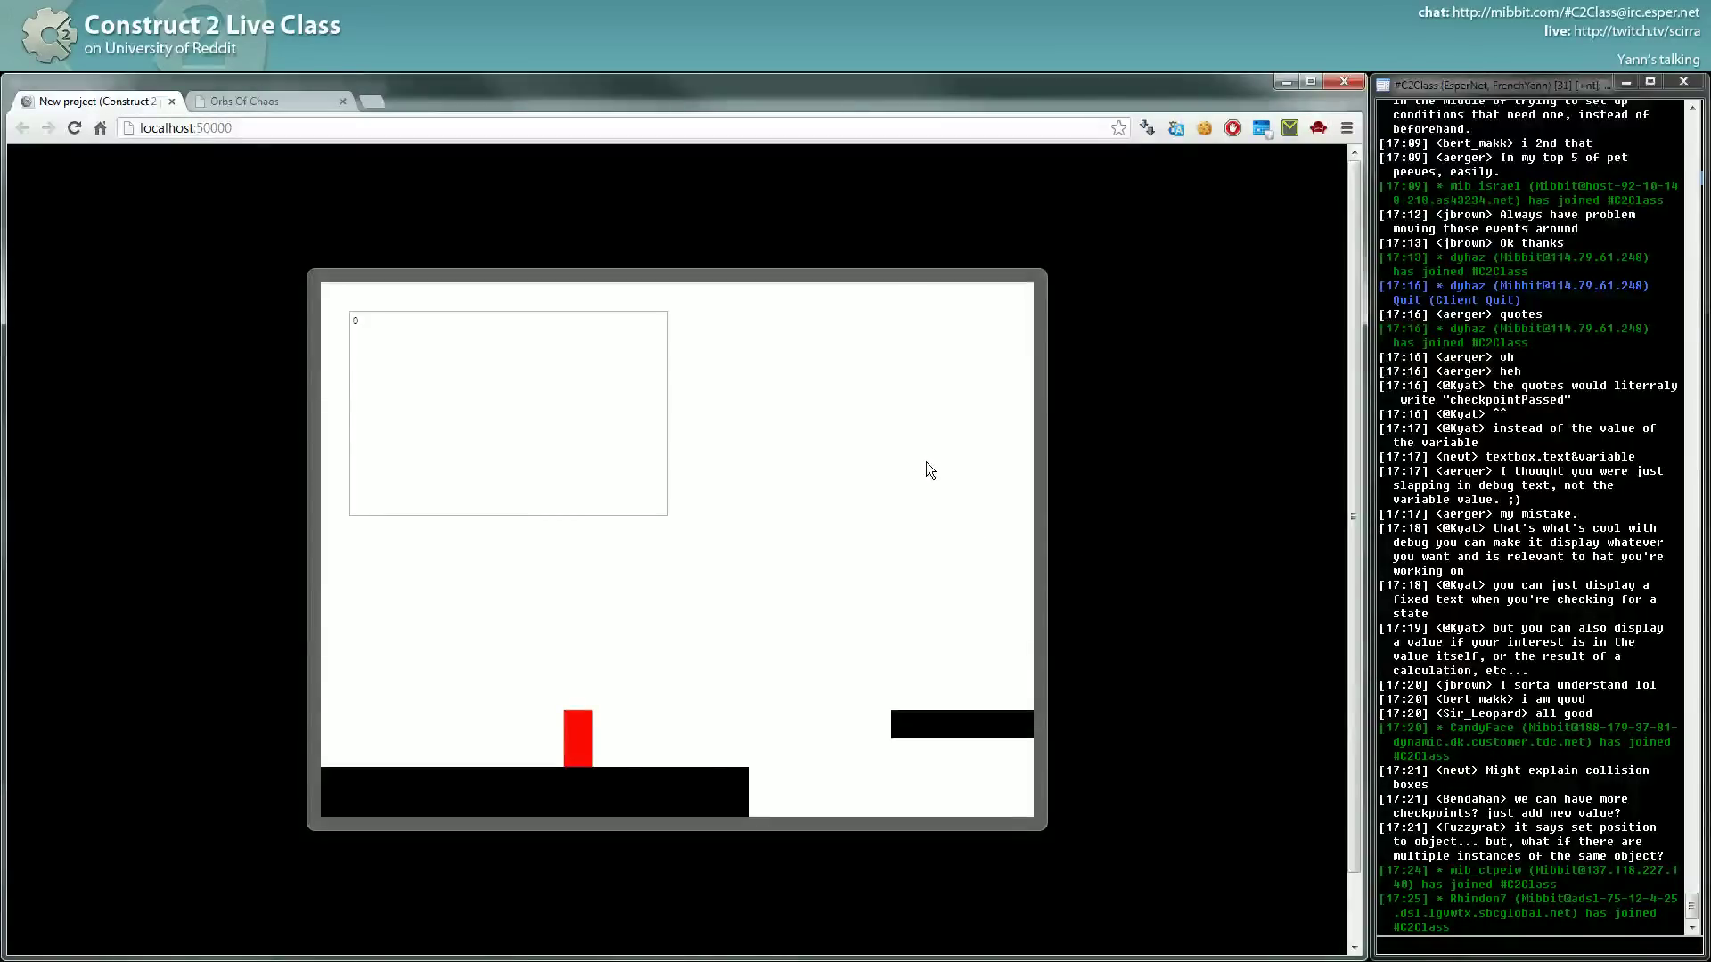
key(alt+Tab)
ctrl+scroll(885, 585, down, 2)
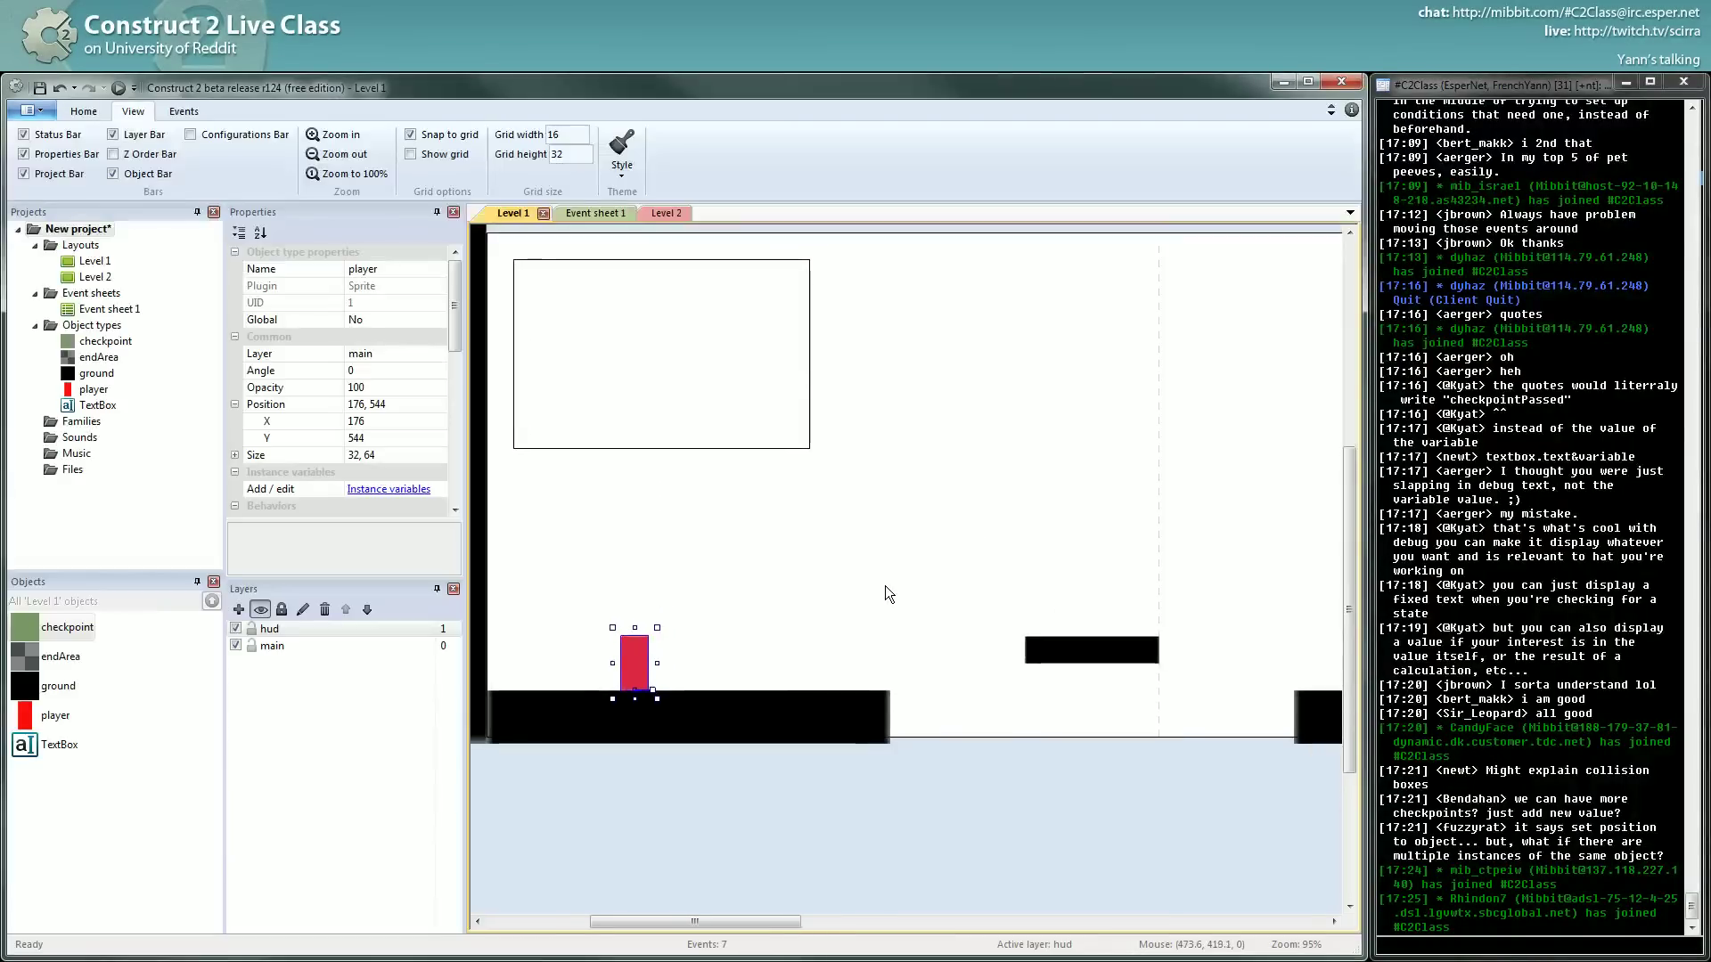
ctrl+scroll(885, 585, down, 5)
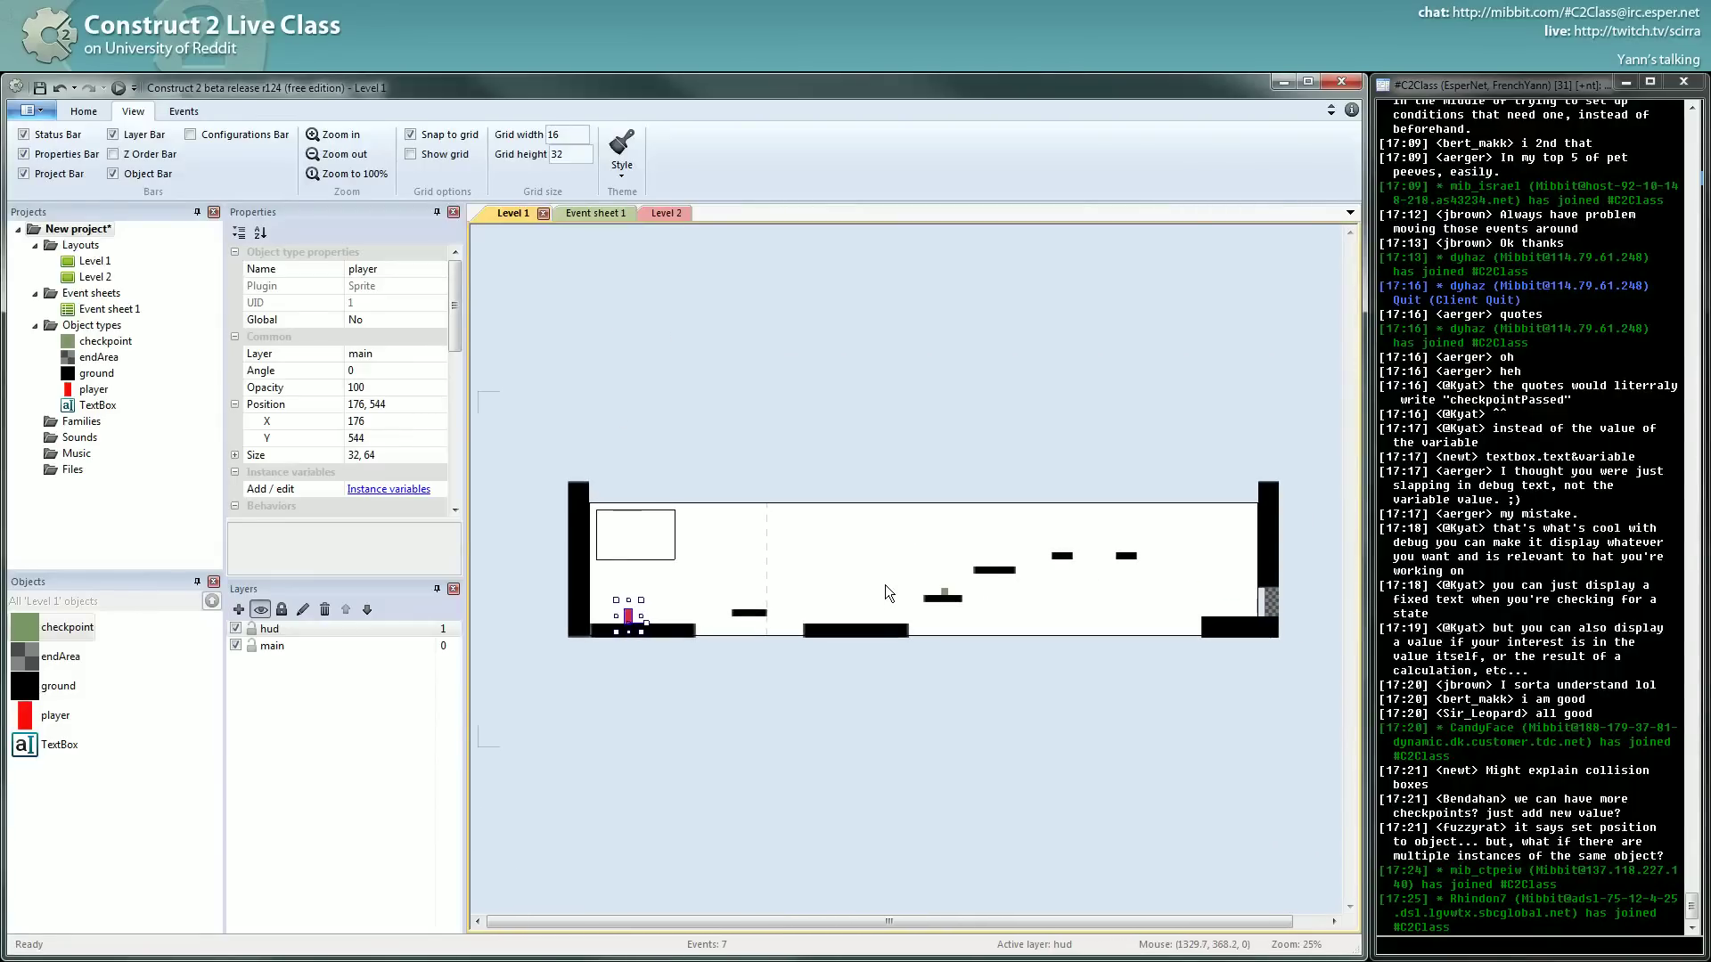
click(836, 569)
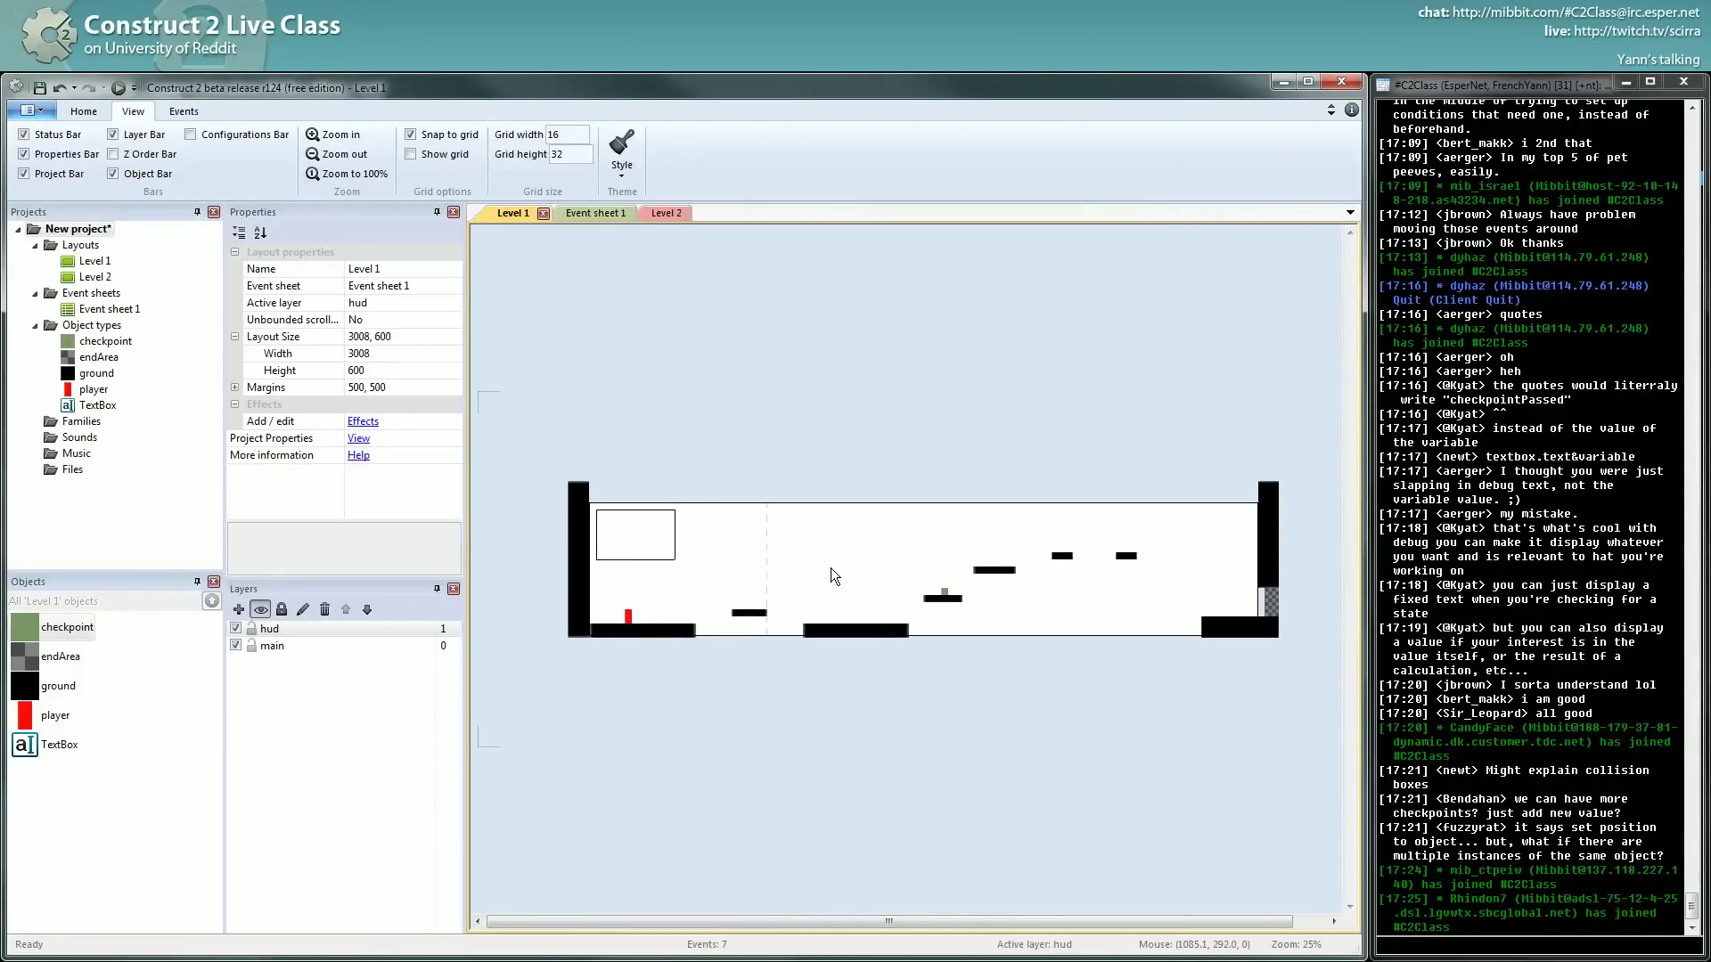
drag(595, 419, 1301, 715)
click(802, 732)
click(628, 616)
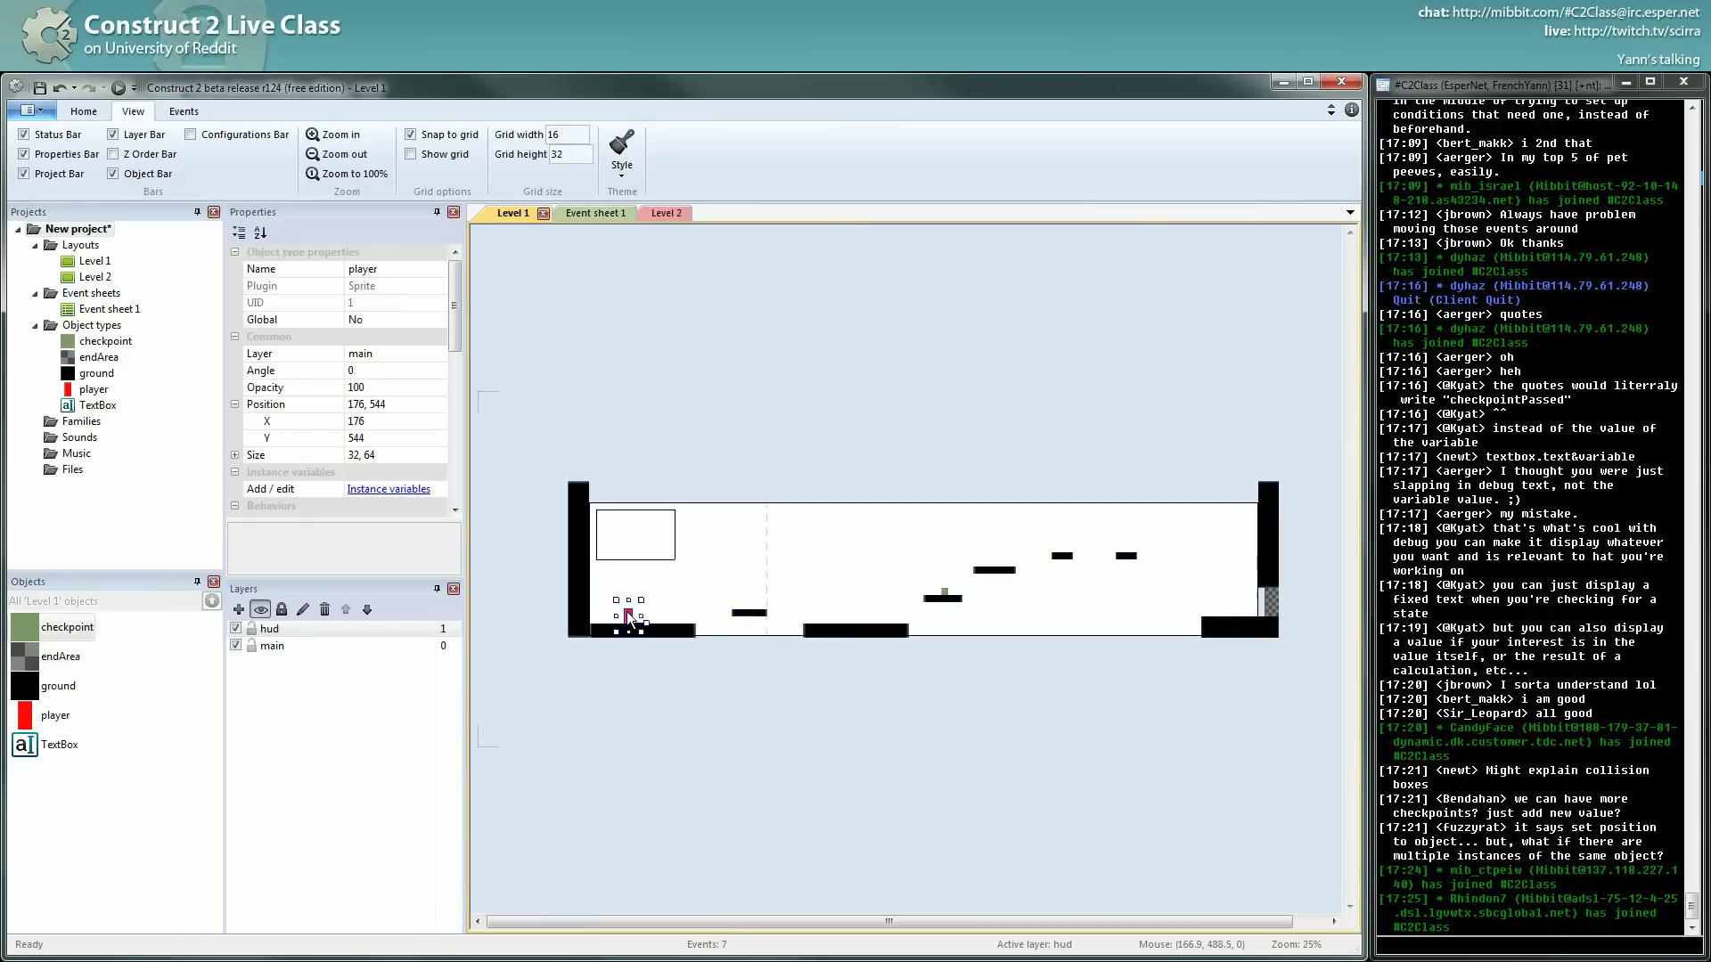
click(640, 677)
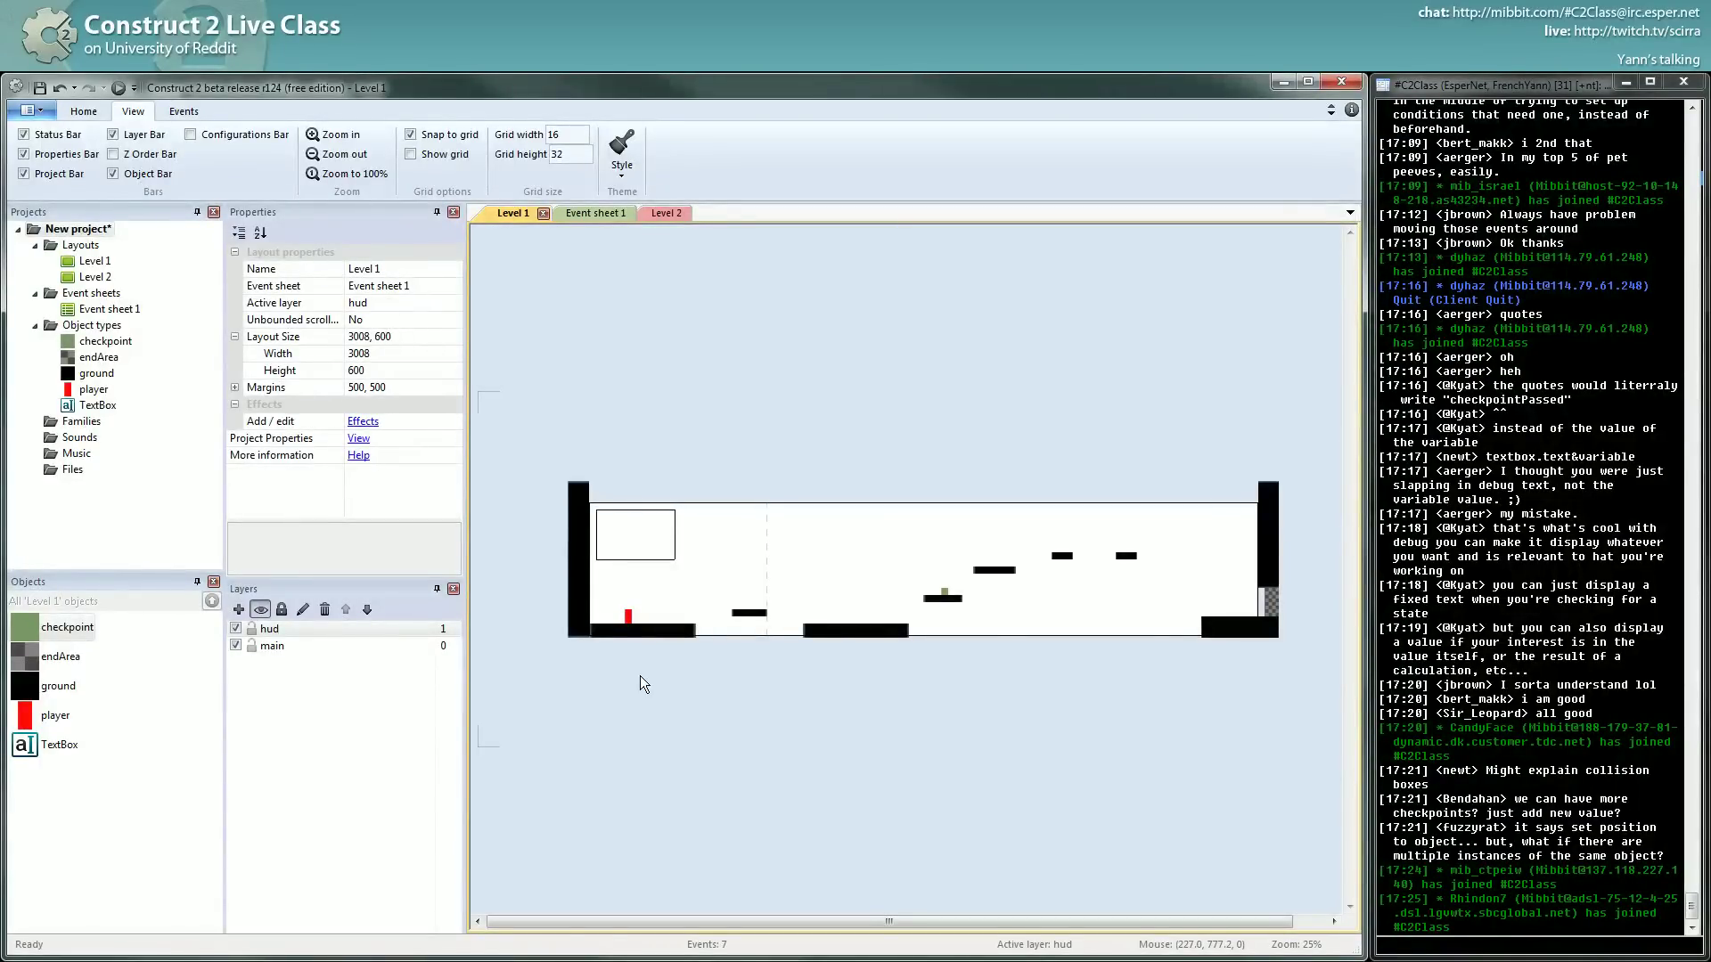
drag(549, 450, 1294, 685)
click(1294, 685)
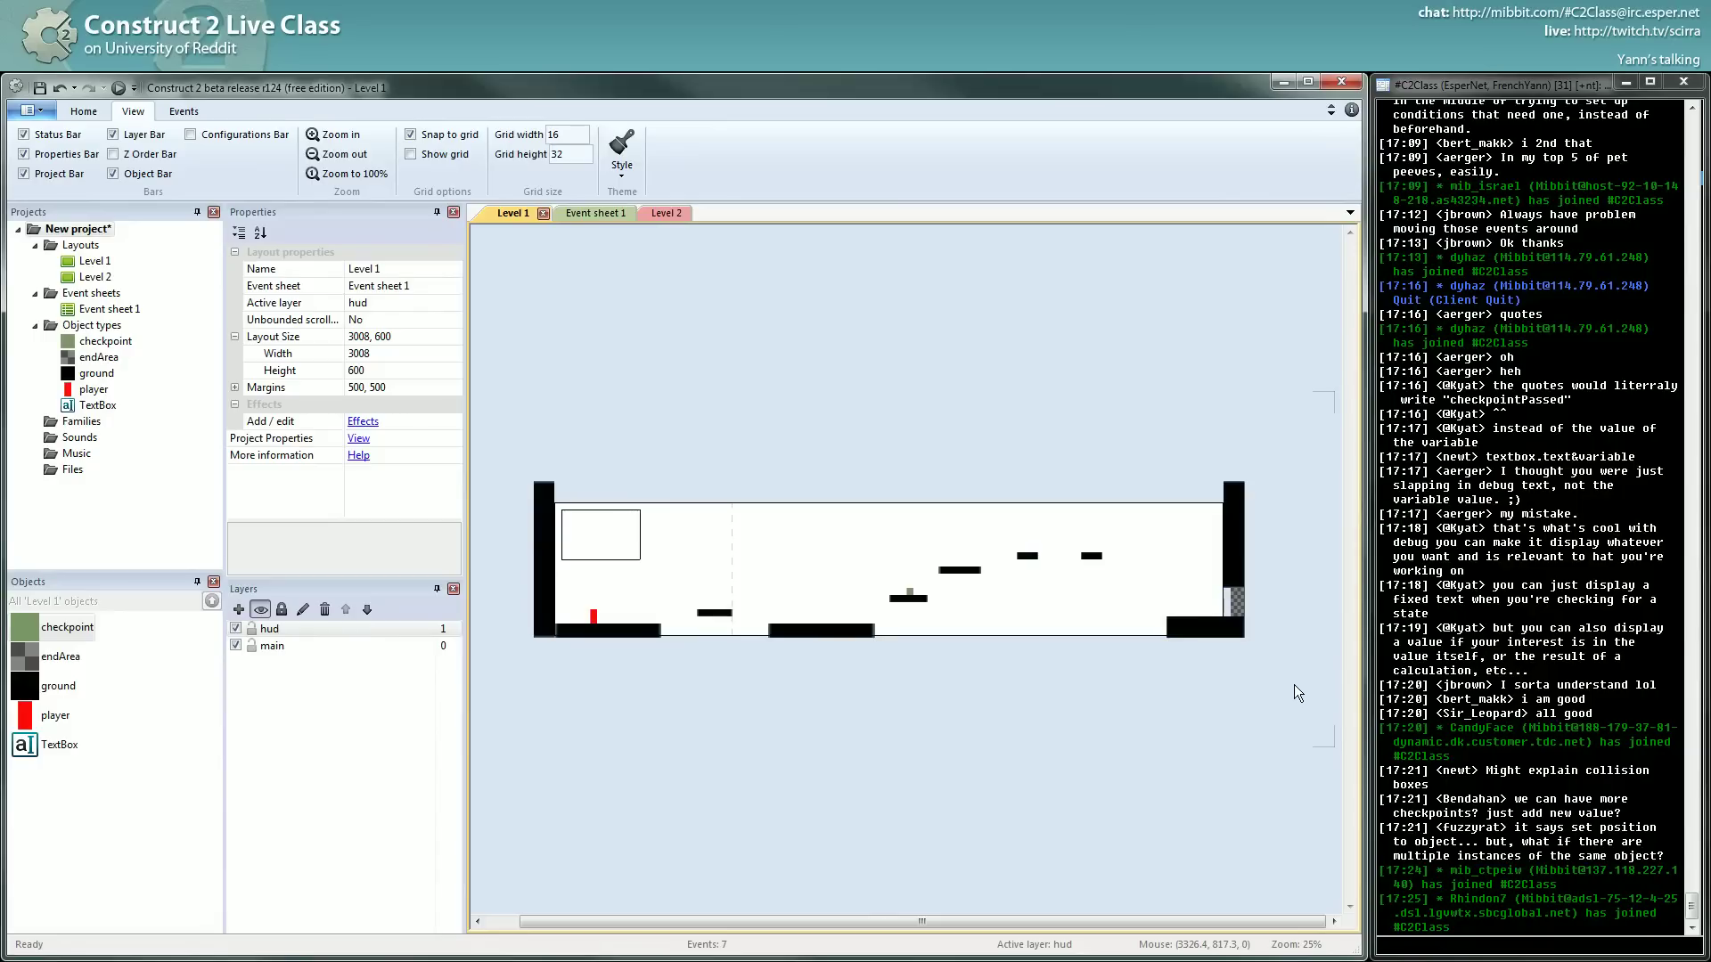
drag(1304, 341, 1304, 361)
drag(1309, 430, 570, 736)
click(515, 725)
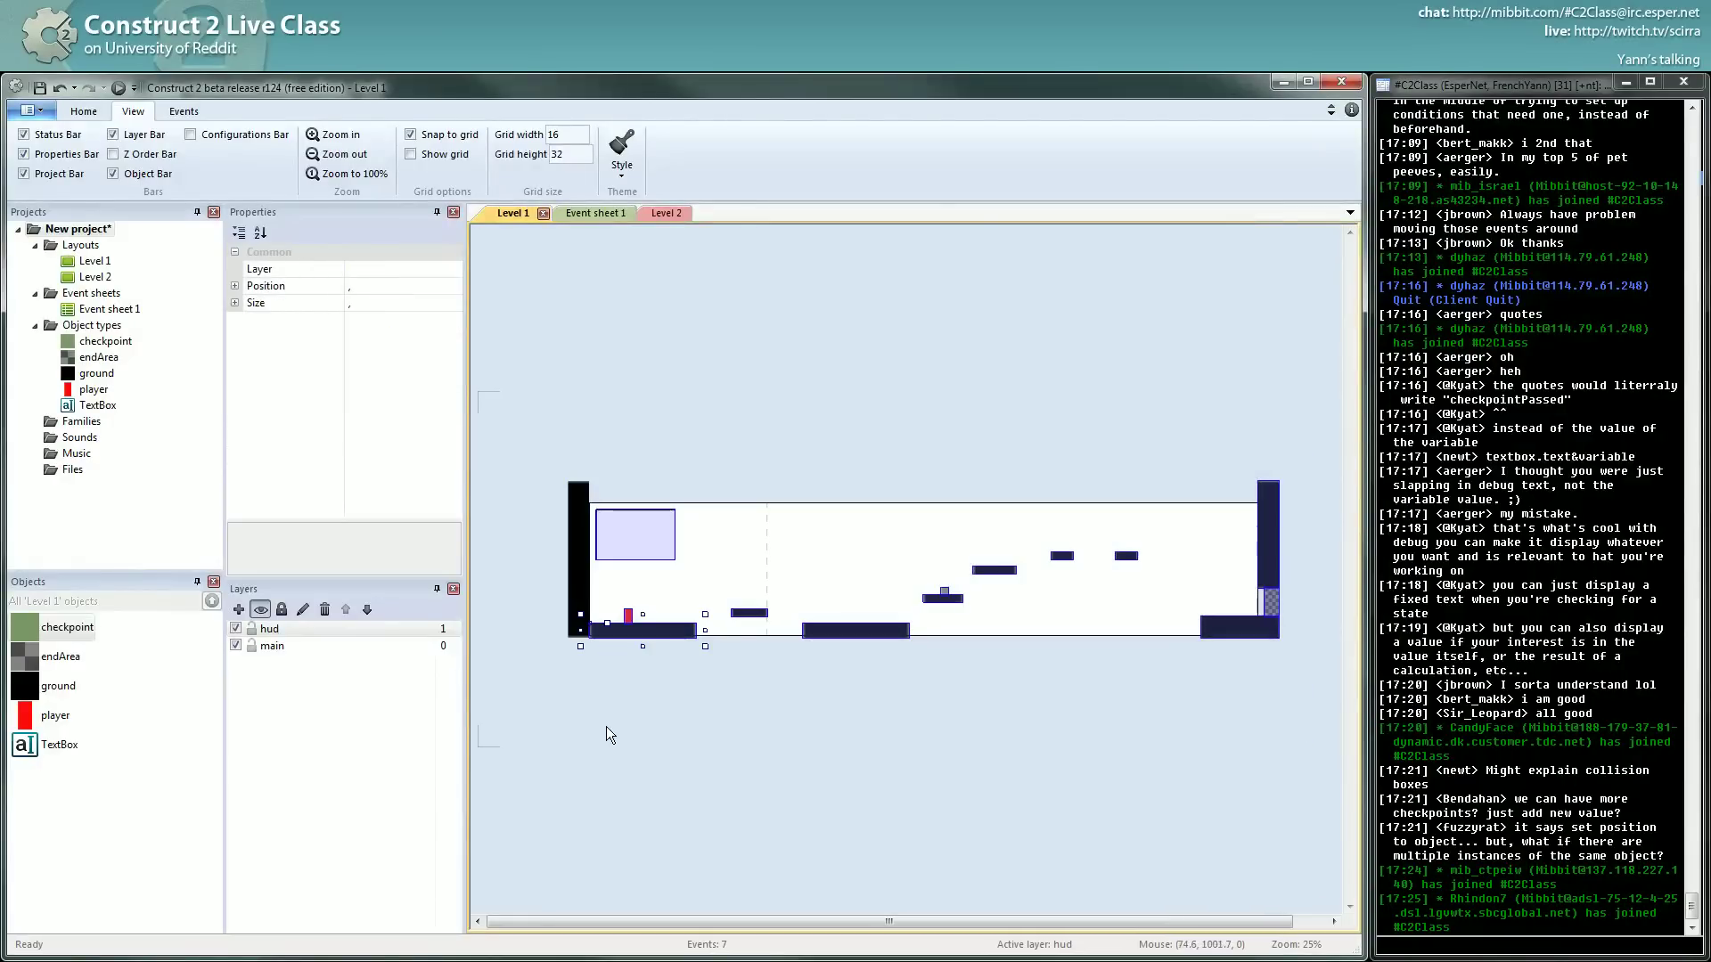
click(605, 726)
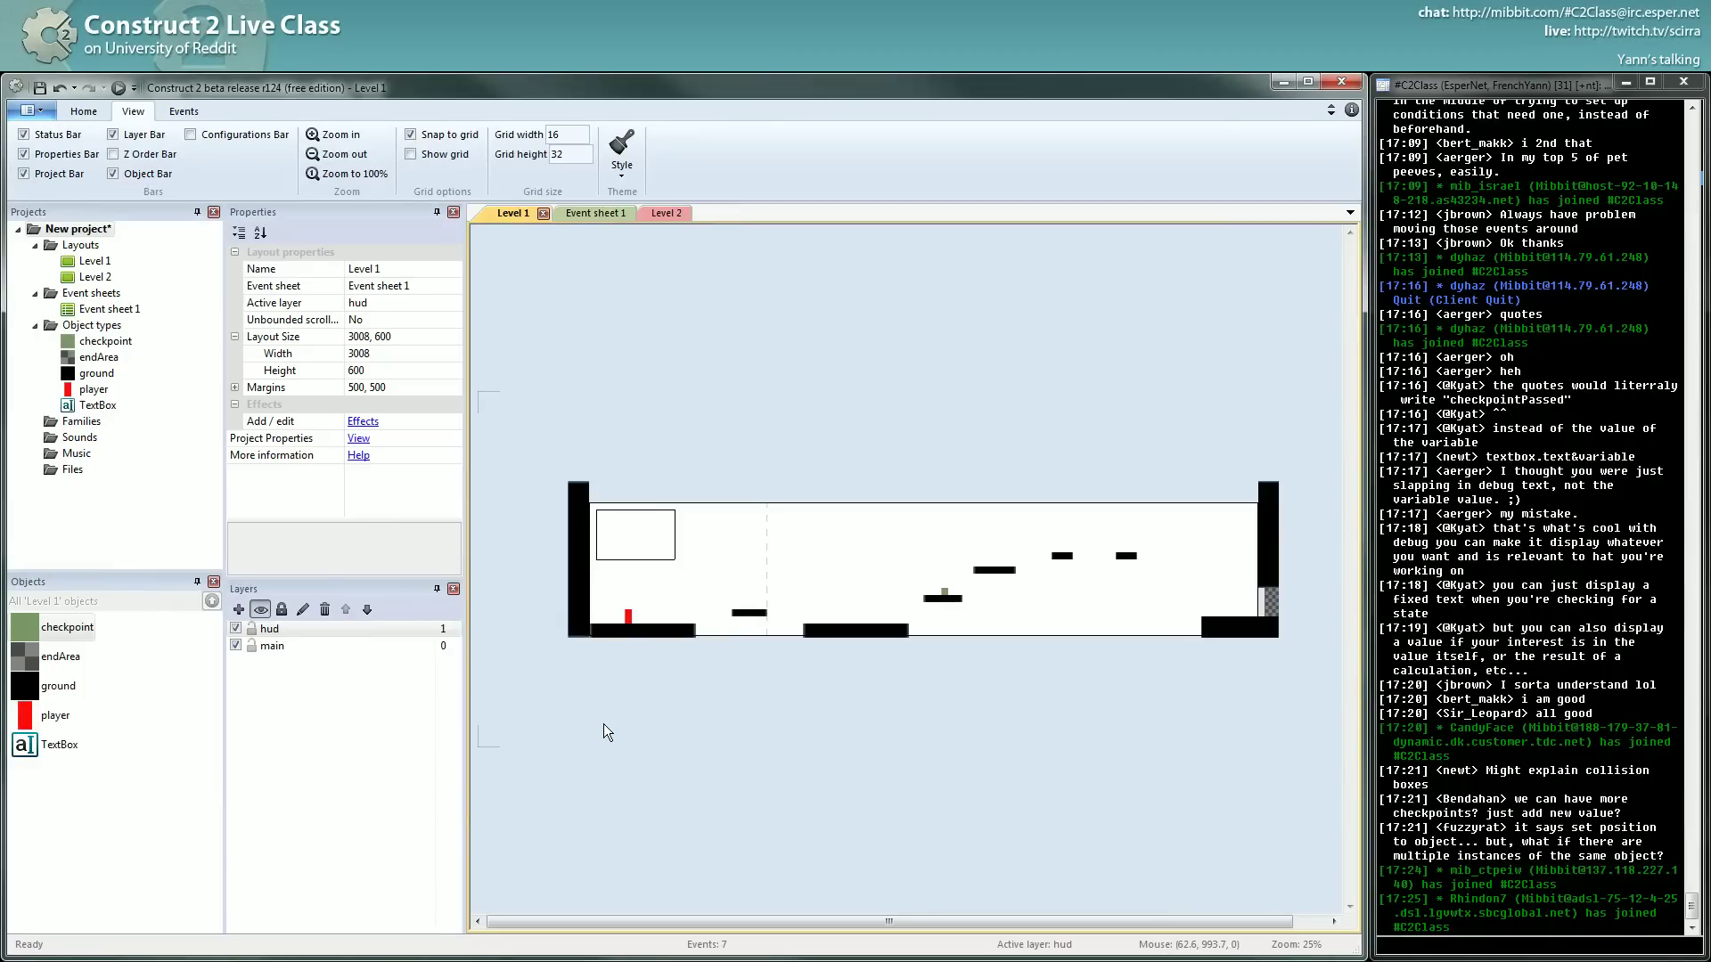
ctrl+scroll(695, 673, up, 3)
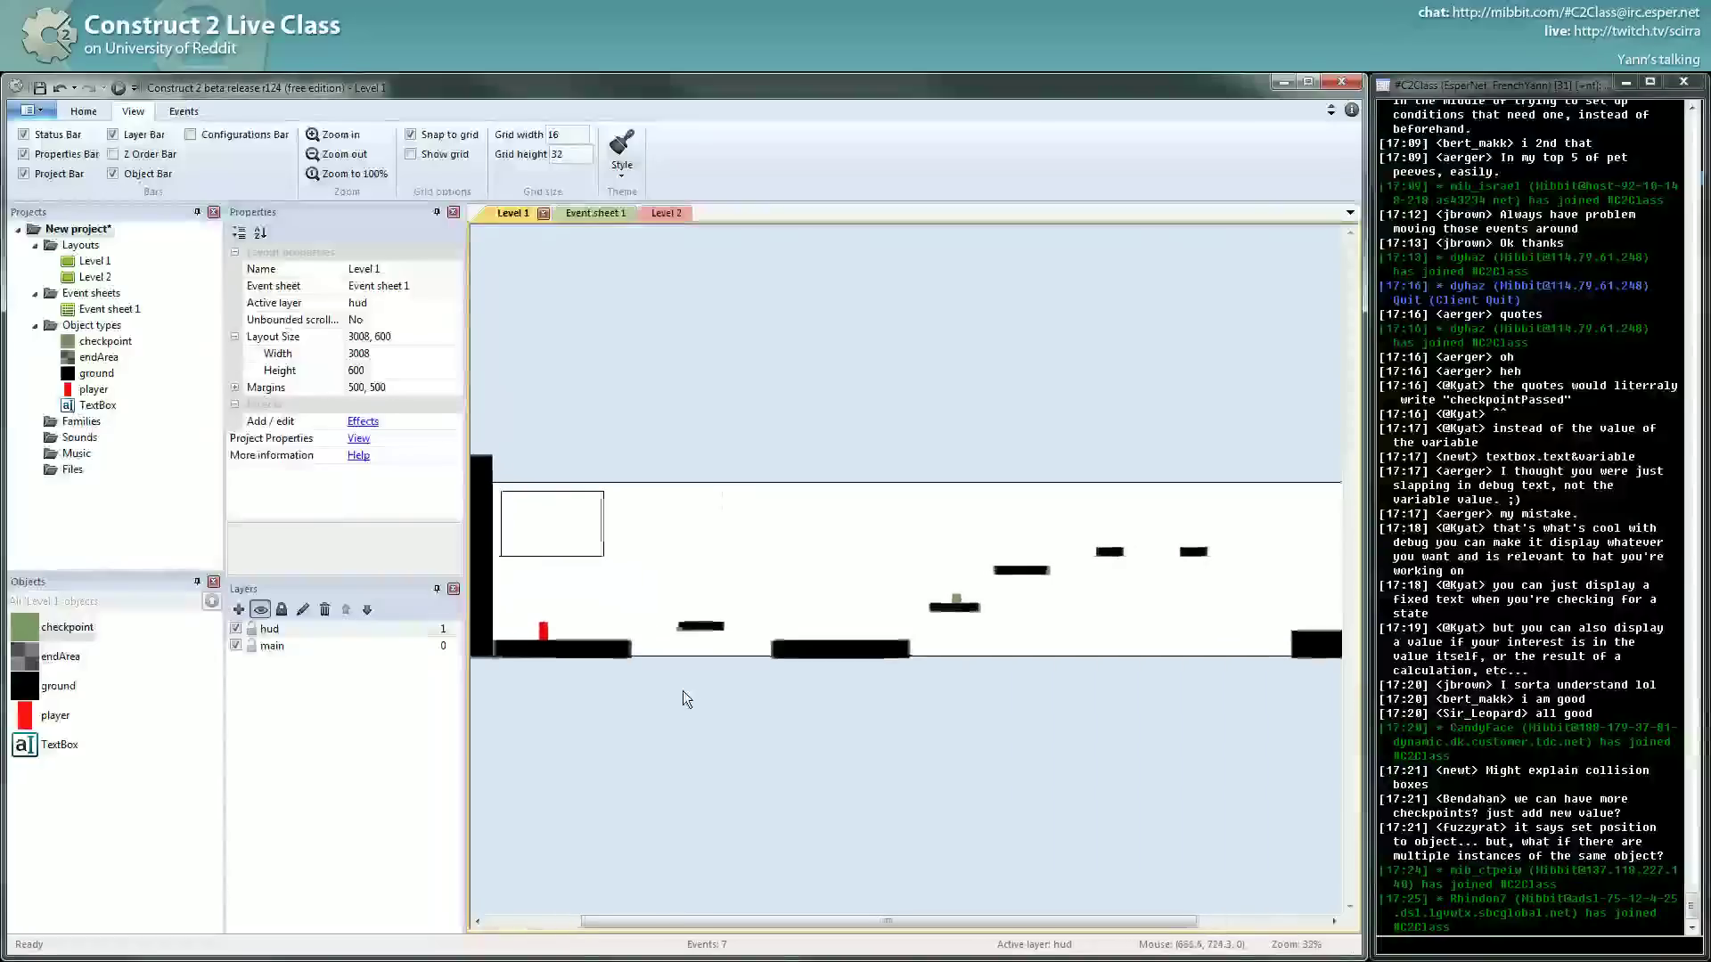
middle_drag(678, 693, 684, 697)
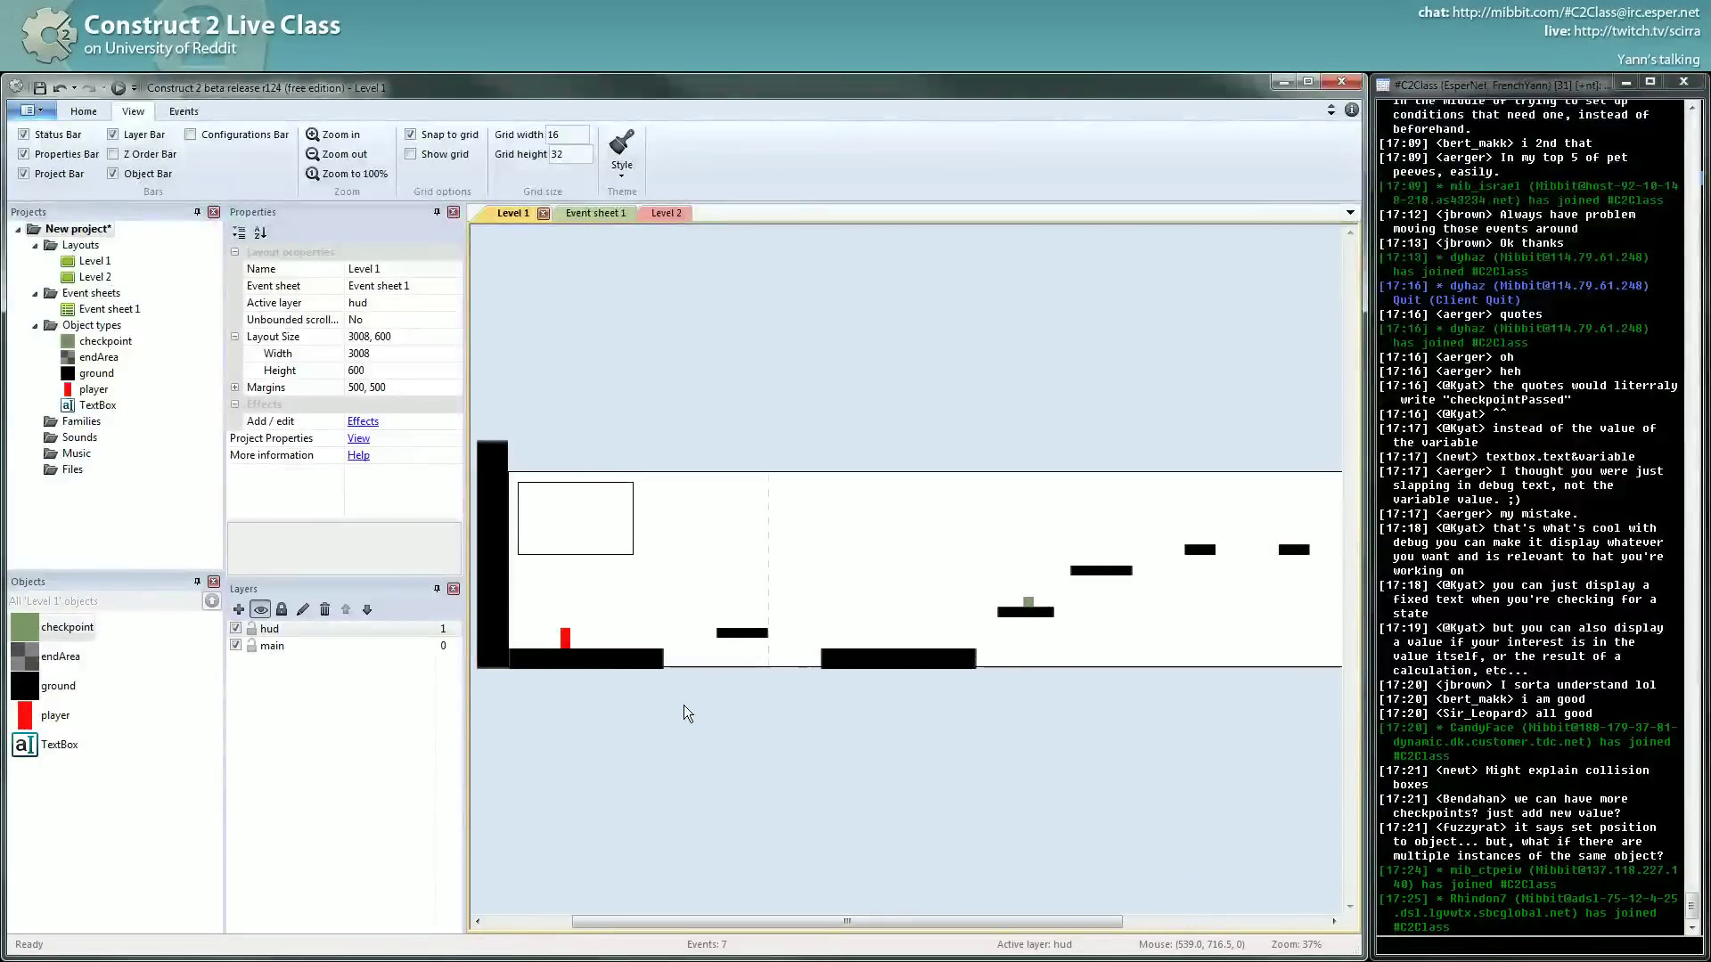
ctrl+scroll(683, 706, down, 3)
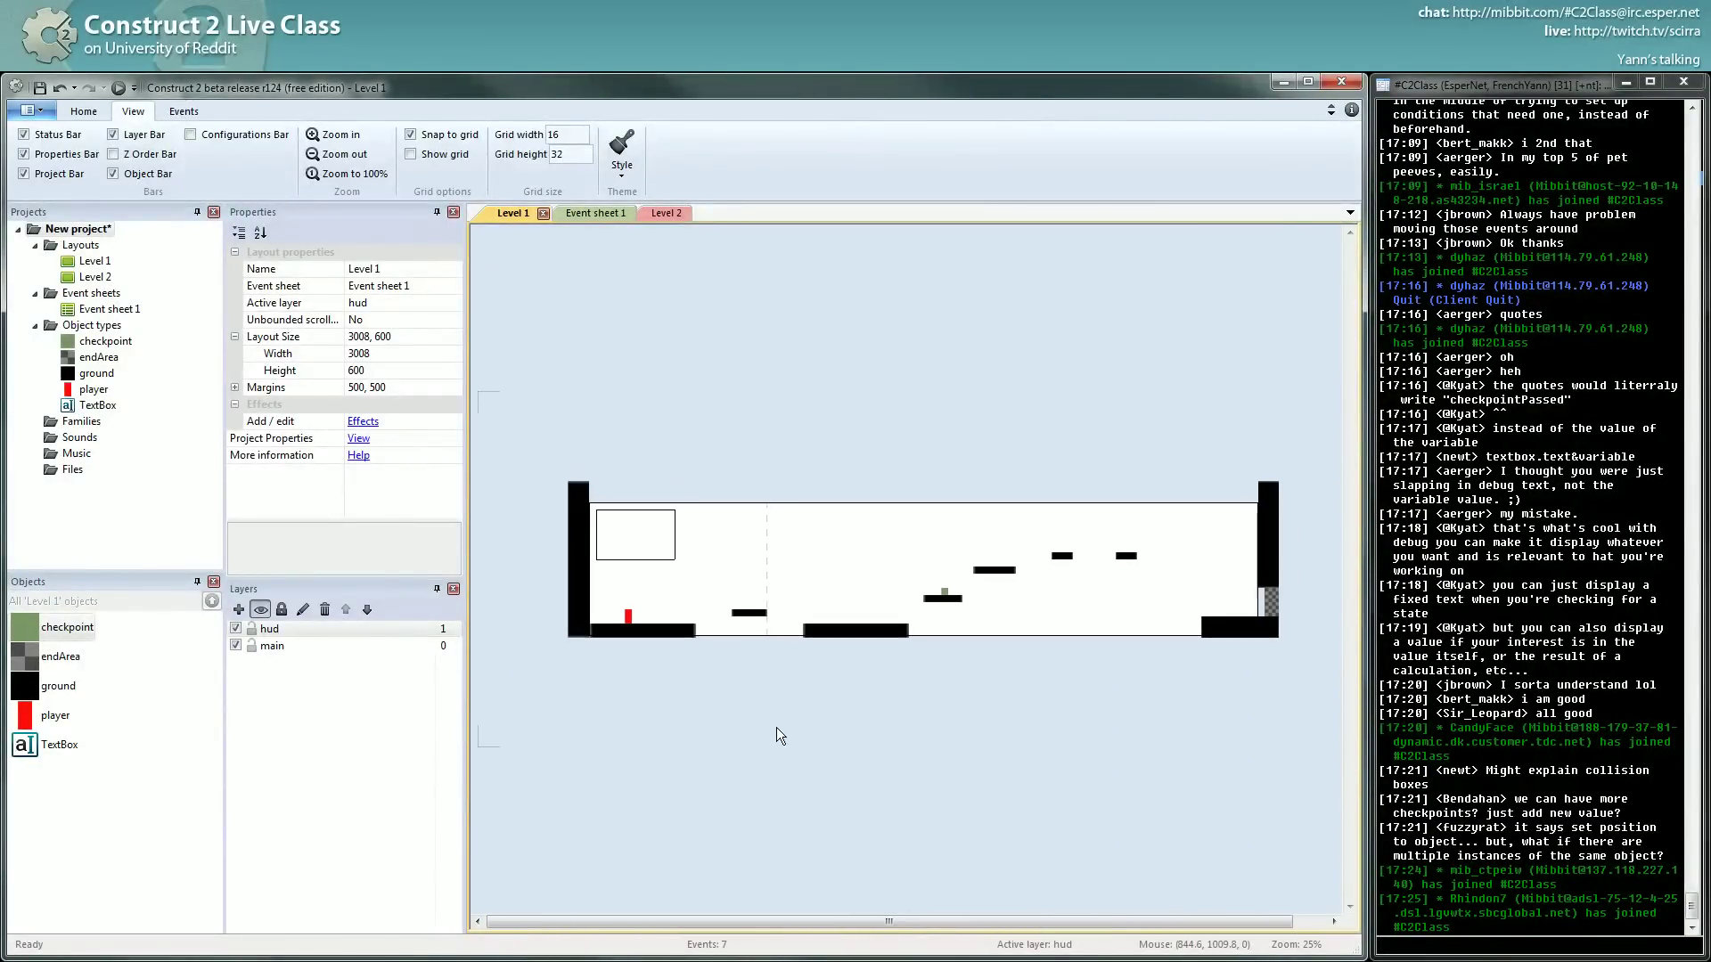
click(806, 632)
click(744, 614)
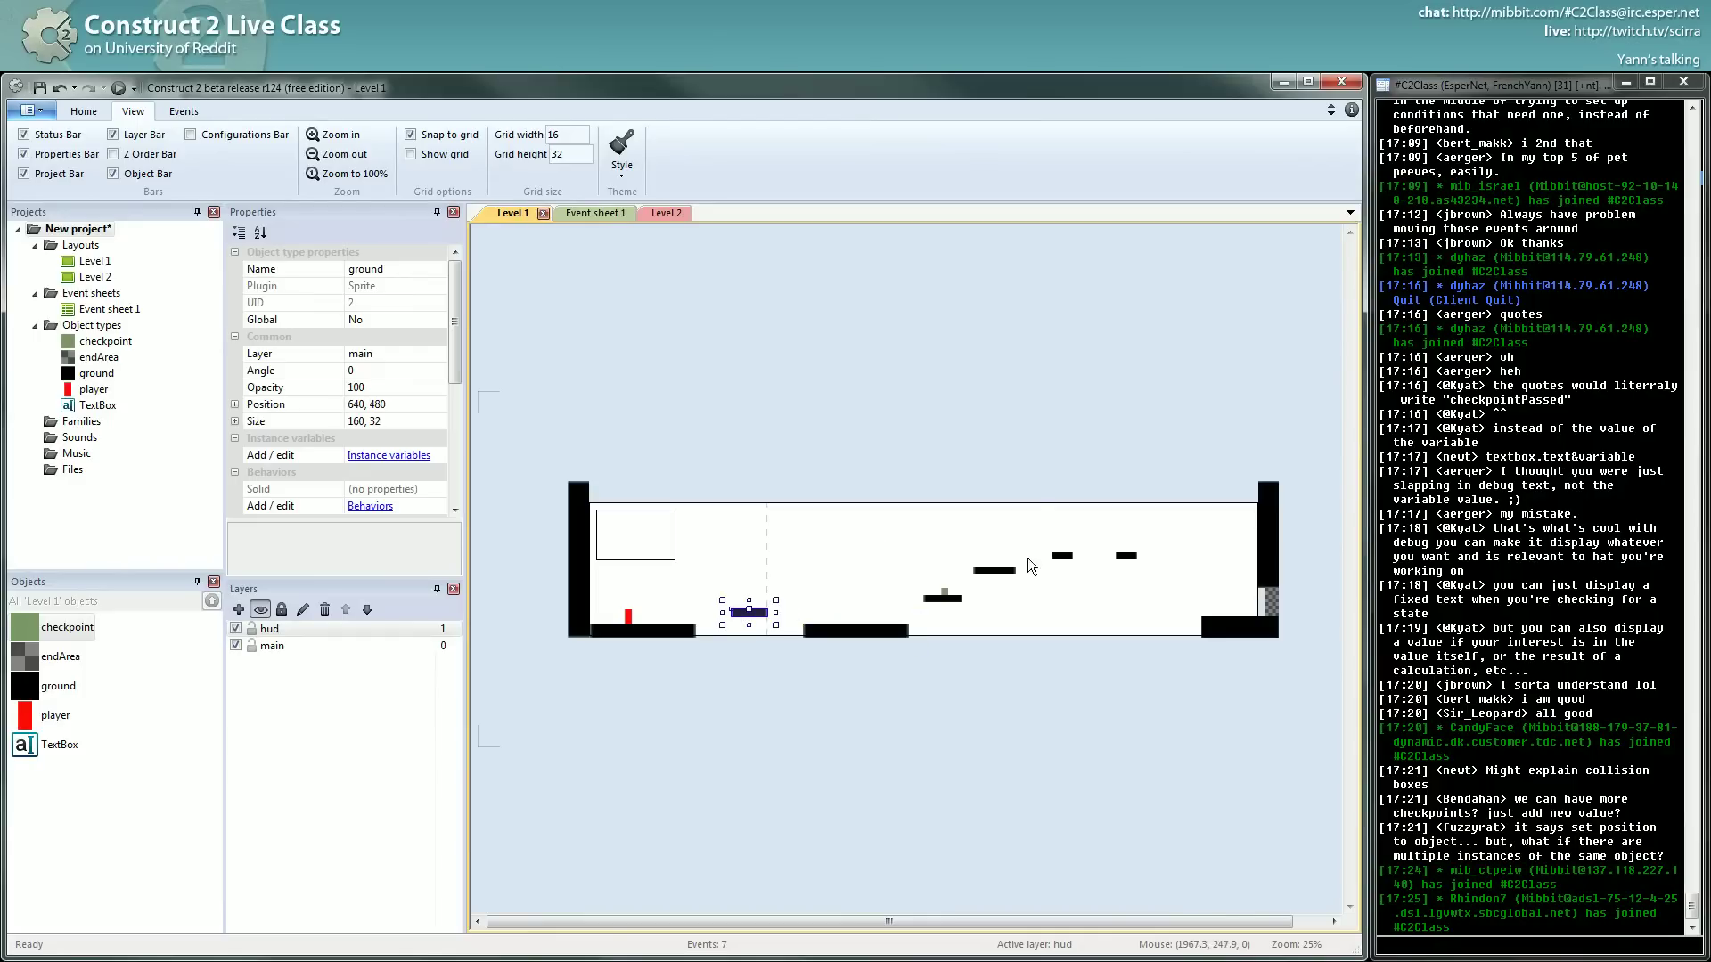
click(627, 616)
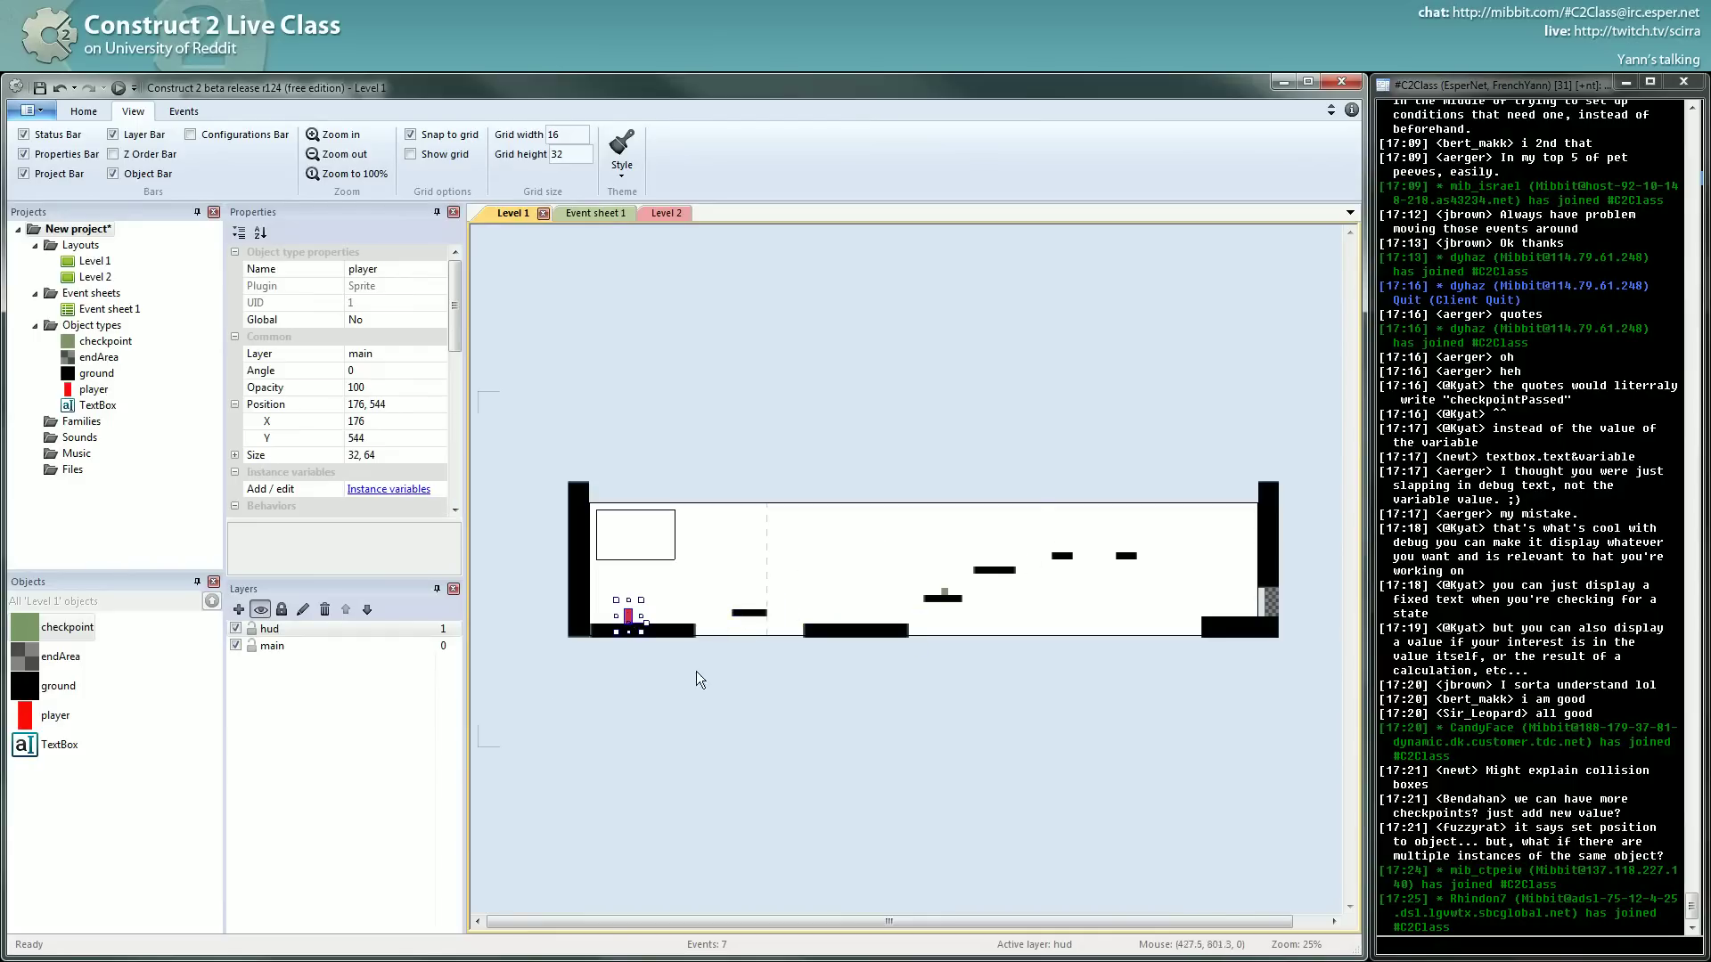
drag(664, 591, 622, 626)
ctrl+scroll(767, 660, up, 1)
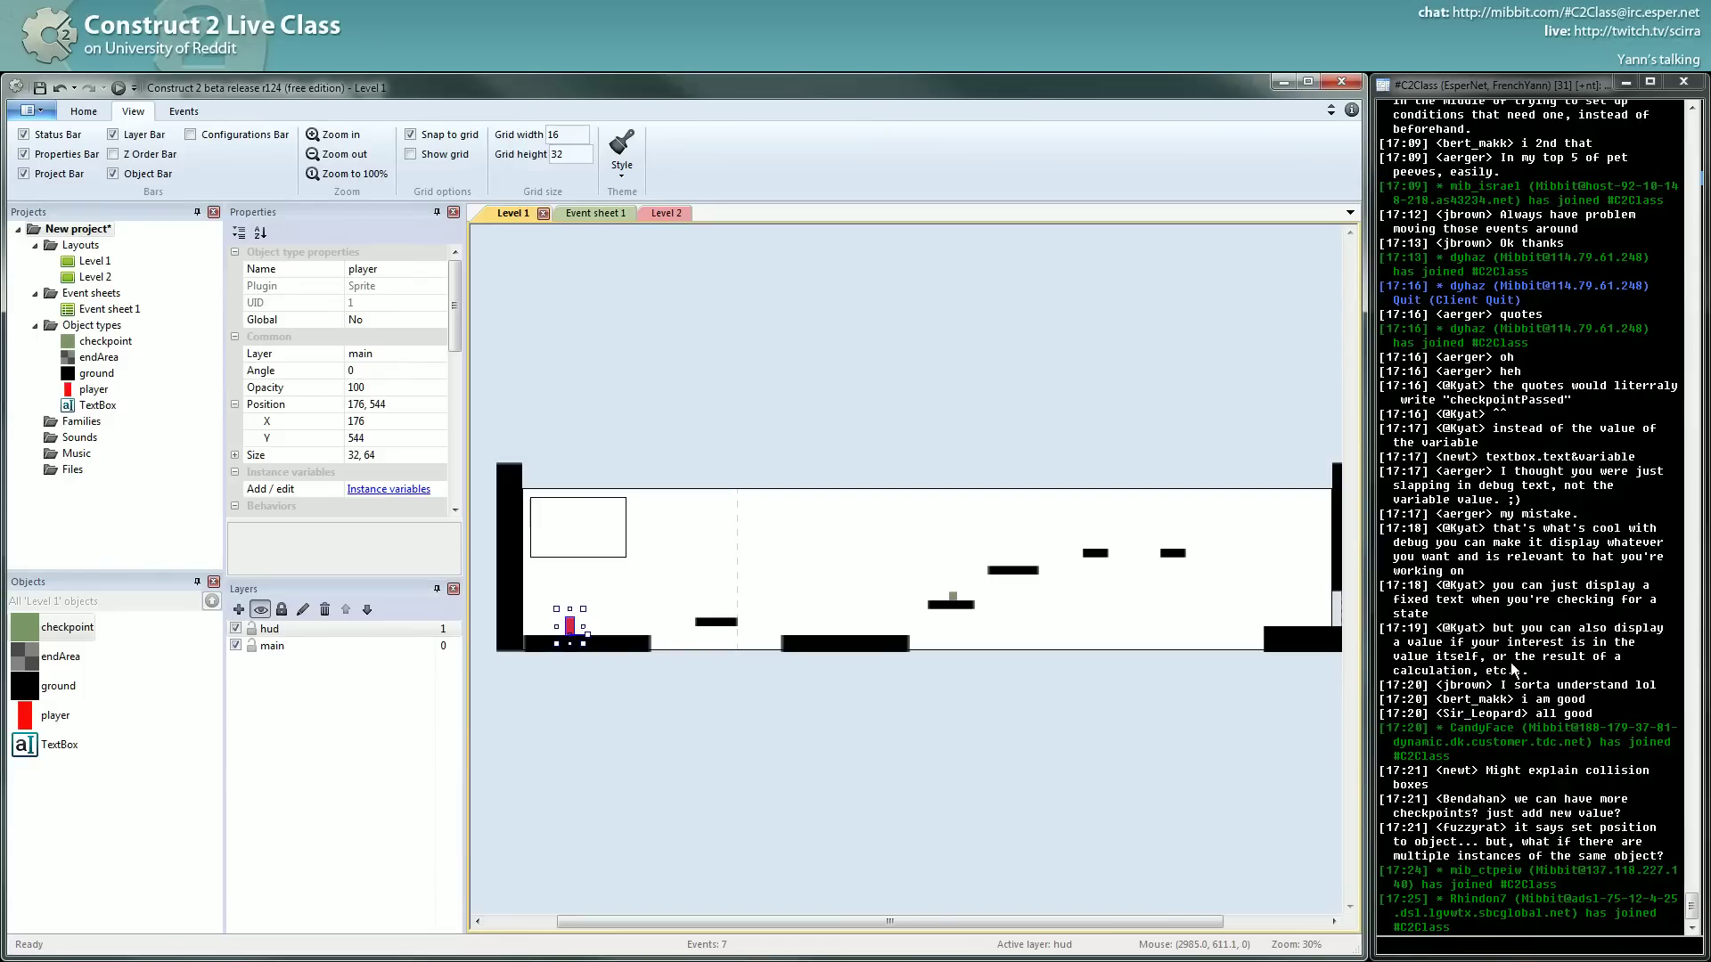